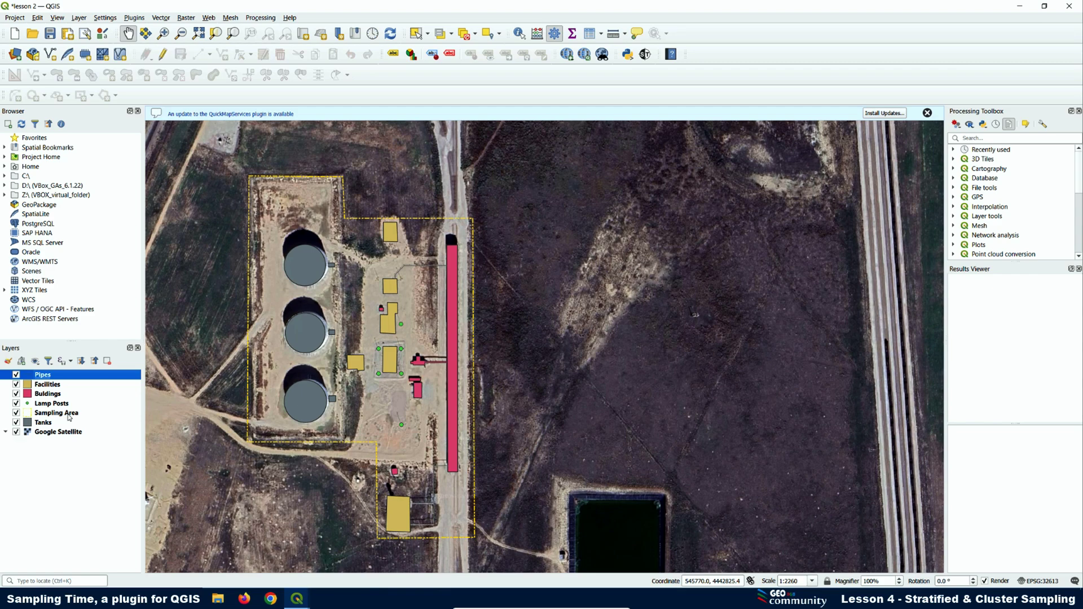
# Open the Sampling Time plugin and look through its Random, Stratified and Cluster sampling methods.
pyautogui.click(645, 54)
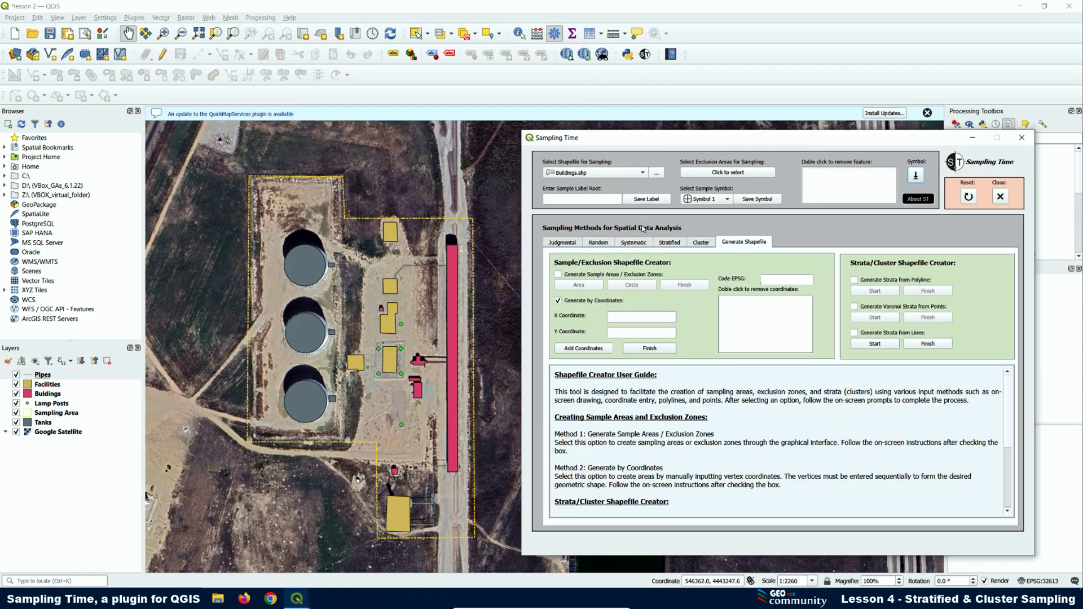
pyautogui.click(599, 242)
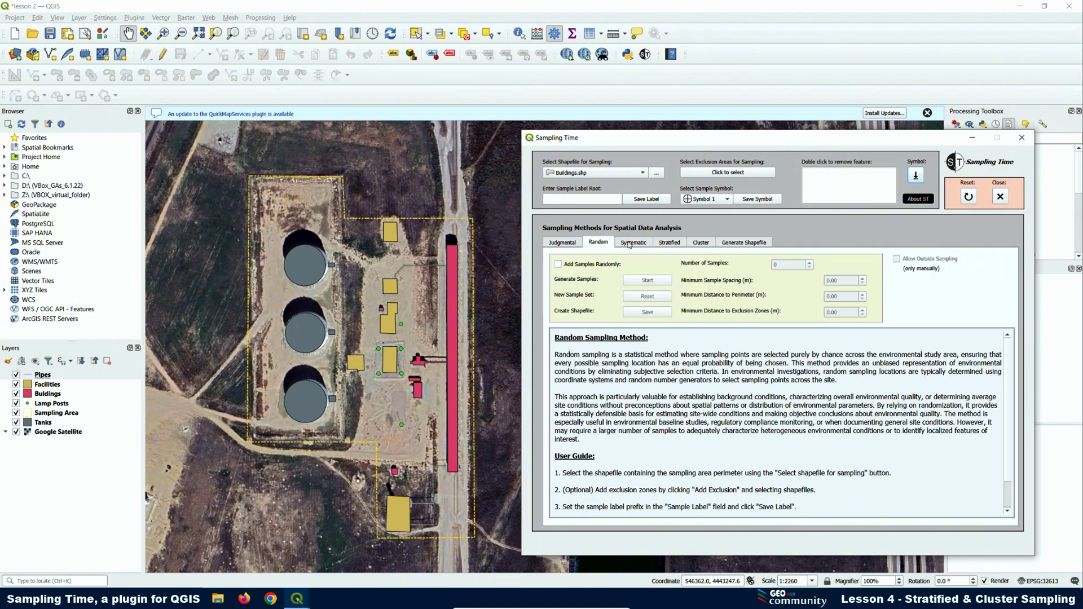
pyautogui.click(679, 246)
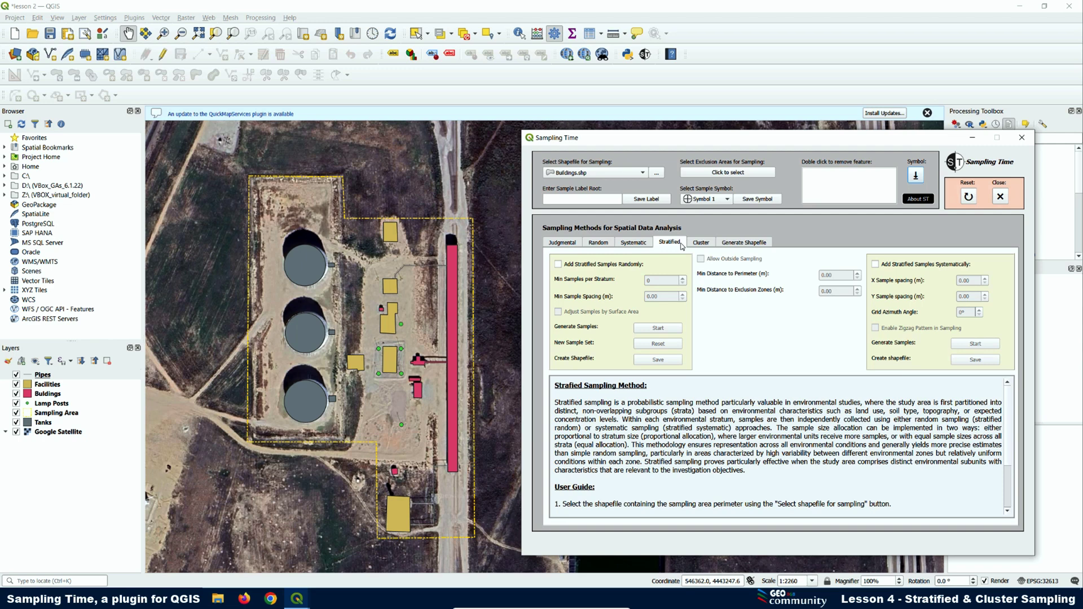
pyautogui.click(571, 201)
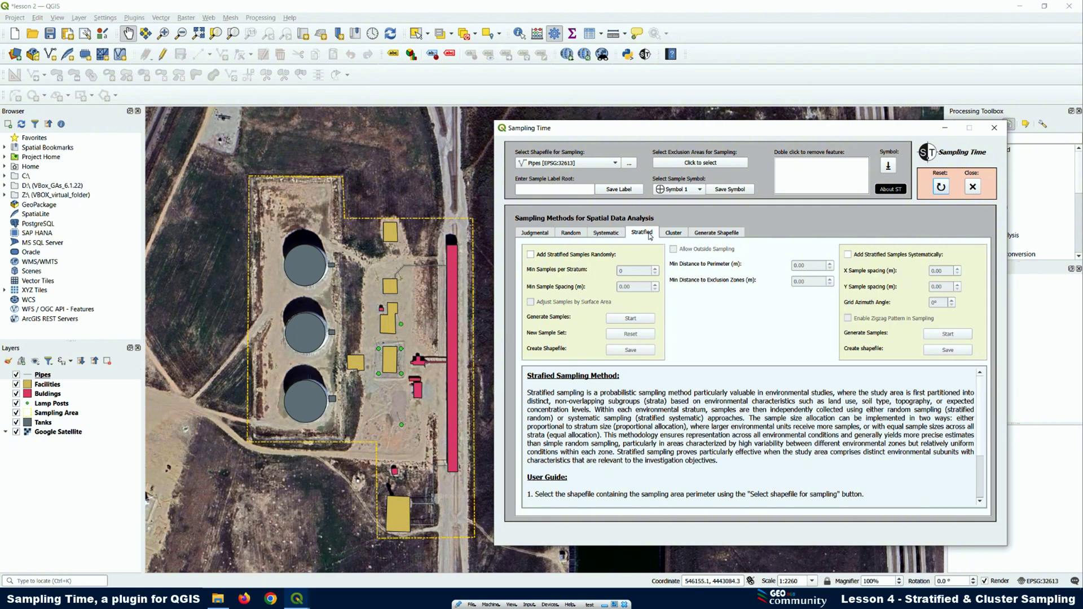
pyautogui.click(676, 234)
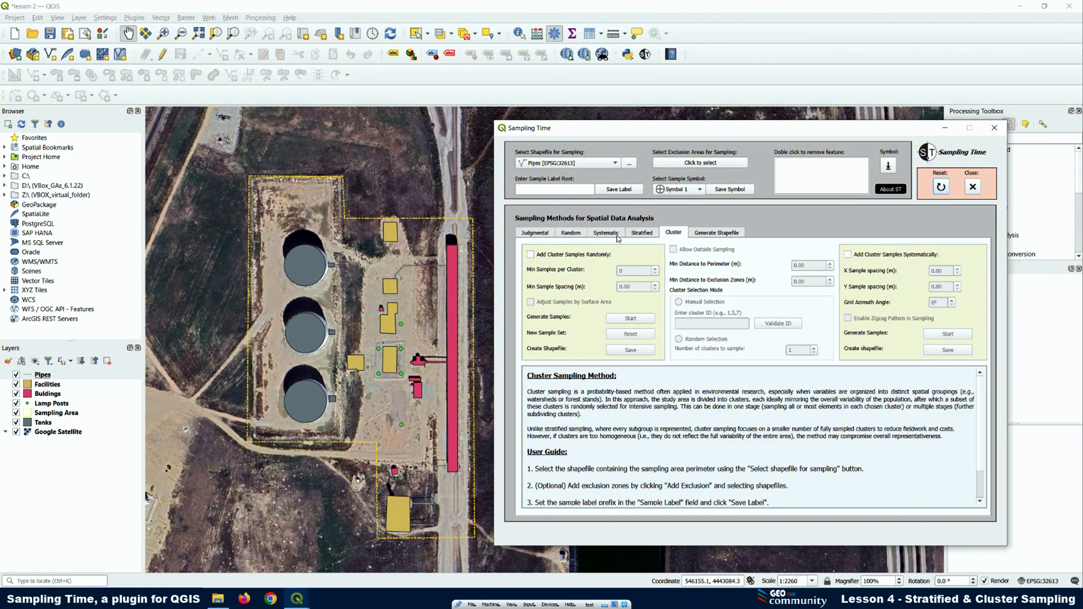
pyautogui.click(639, 237)
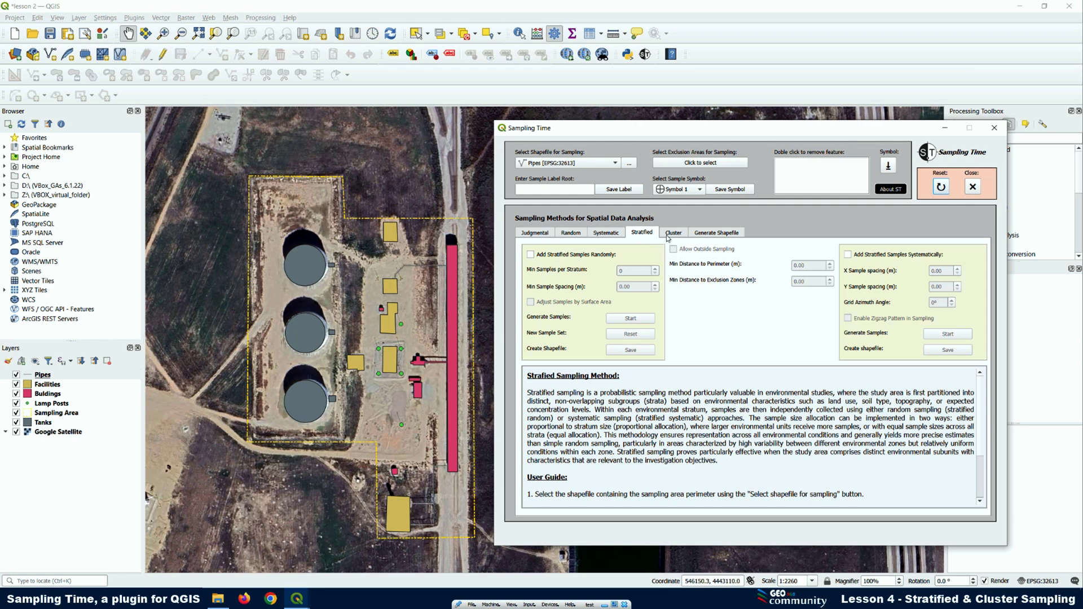
# Read the Strata/Cluster Shapefile Creator guide under Generate Shapefile and choose Sampling Area as the shapefile for sampling.
pyautogui.click(709, 236)
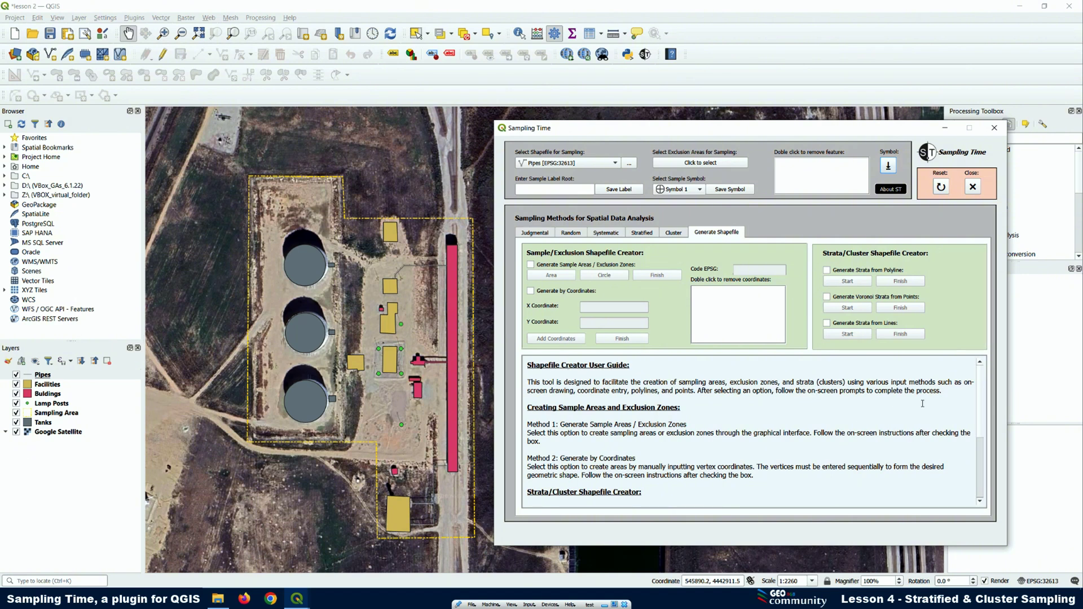
pyautogui.scroll(-4, 984, 471)
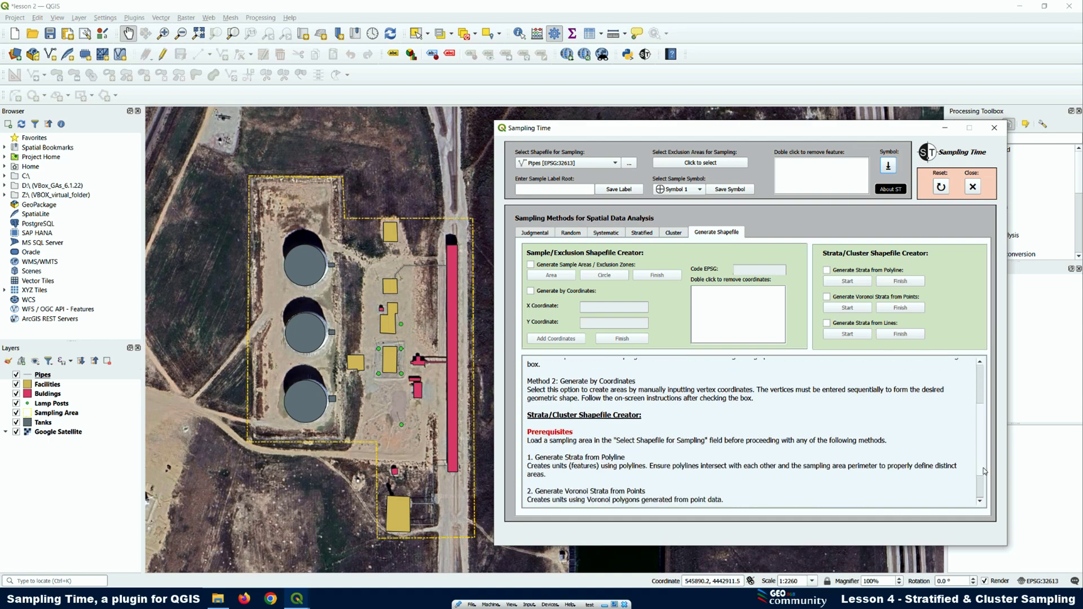
pyautogui.scroll(-2, 984, 471)
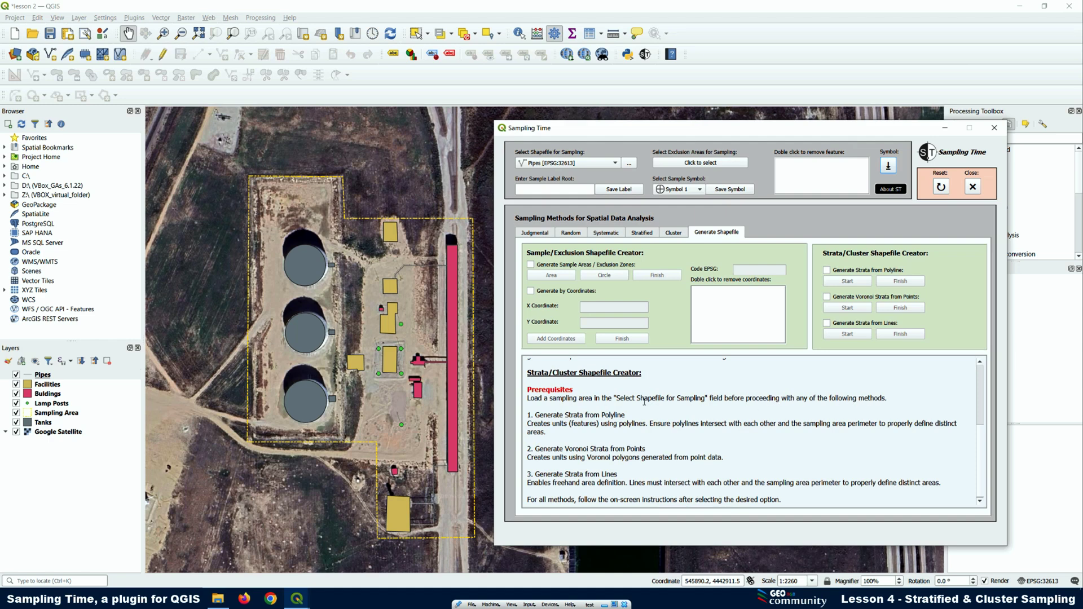
pyautogui.click(538, 164)
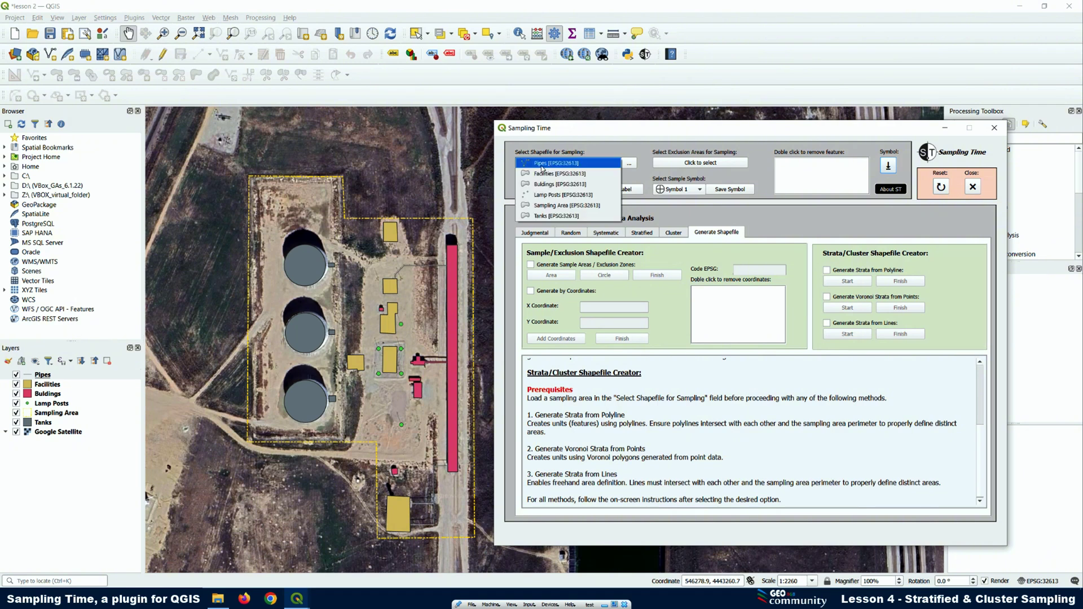
pyautogui.click(560, 206)
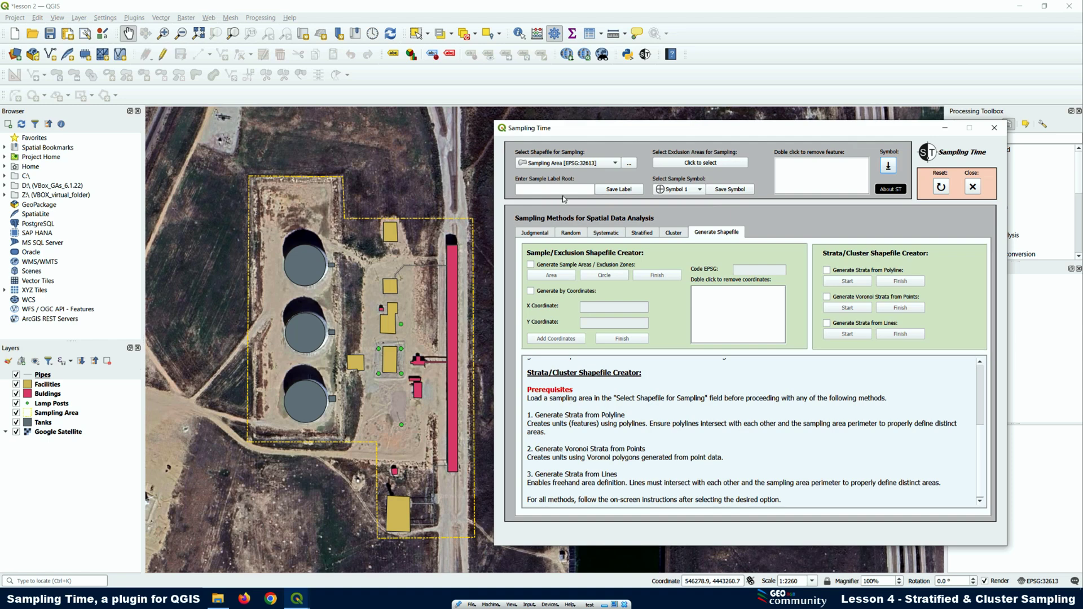
# Hide the Google Satellite and Sampling Area layers, and toggle the Tanks layer off and on.
pyautogui.click(58, 415)
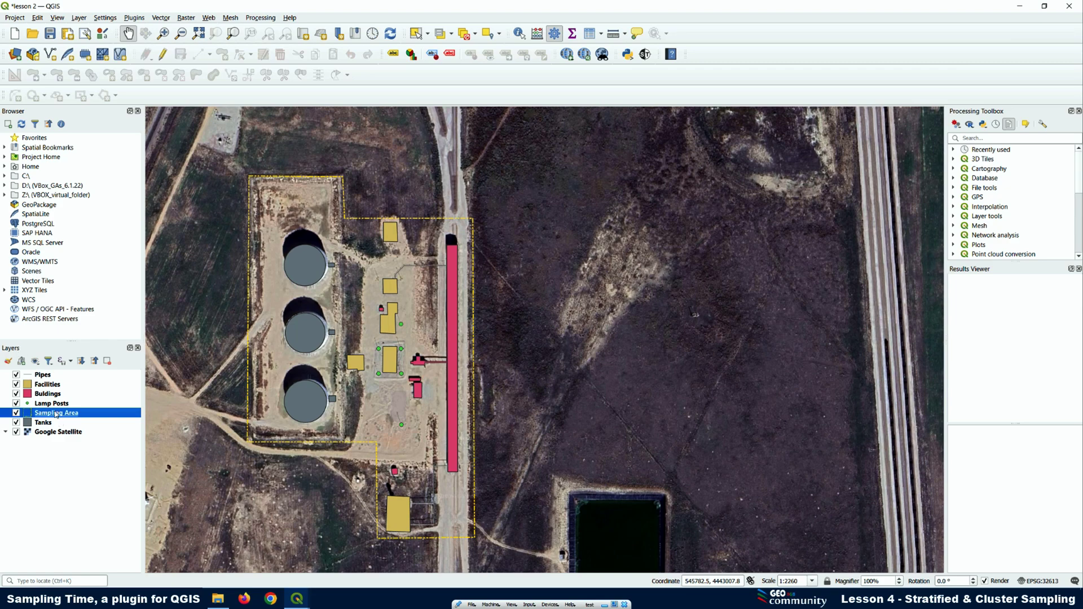
pyautogui.click(16, 432)
pyautogui.click(16, 413)
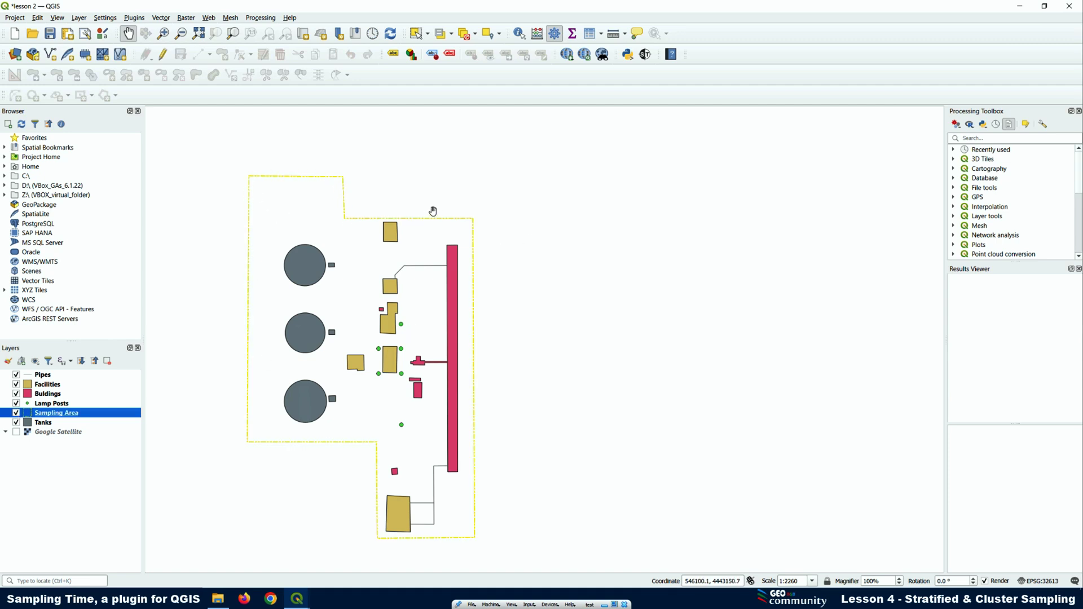
pyautogui.click(16, 413)
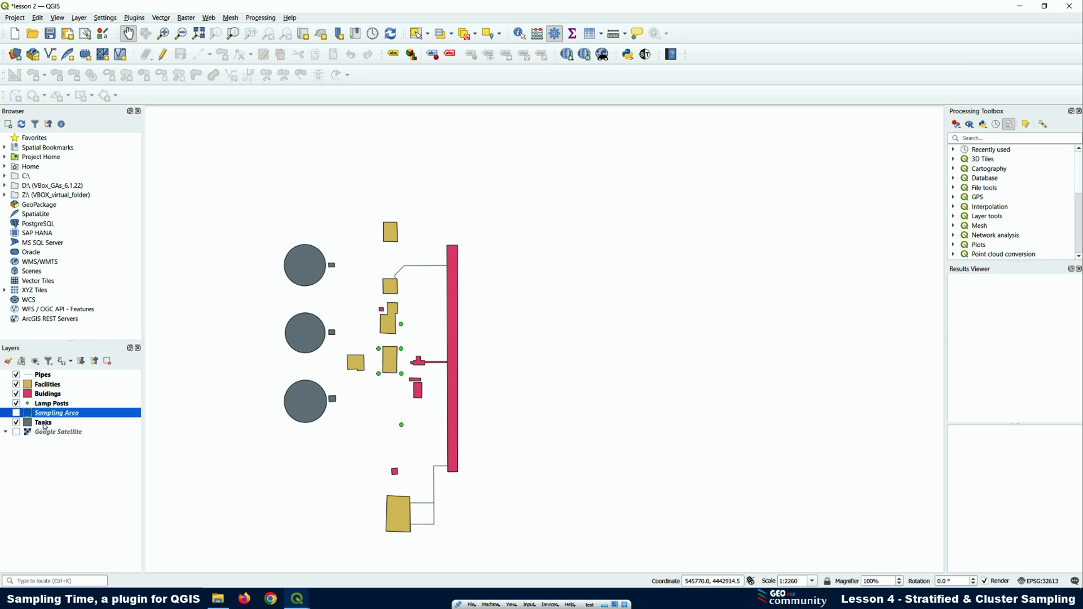
pyautogui.click(16, 423)
pyautogui.click(16, 423)
# Return to Sampling Time, enable Generate Strata from Polyline in the Strata/Cluster Shapefile Creator and dismiss its usage instructions.
pyautogui.click(645, 54)
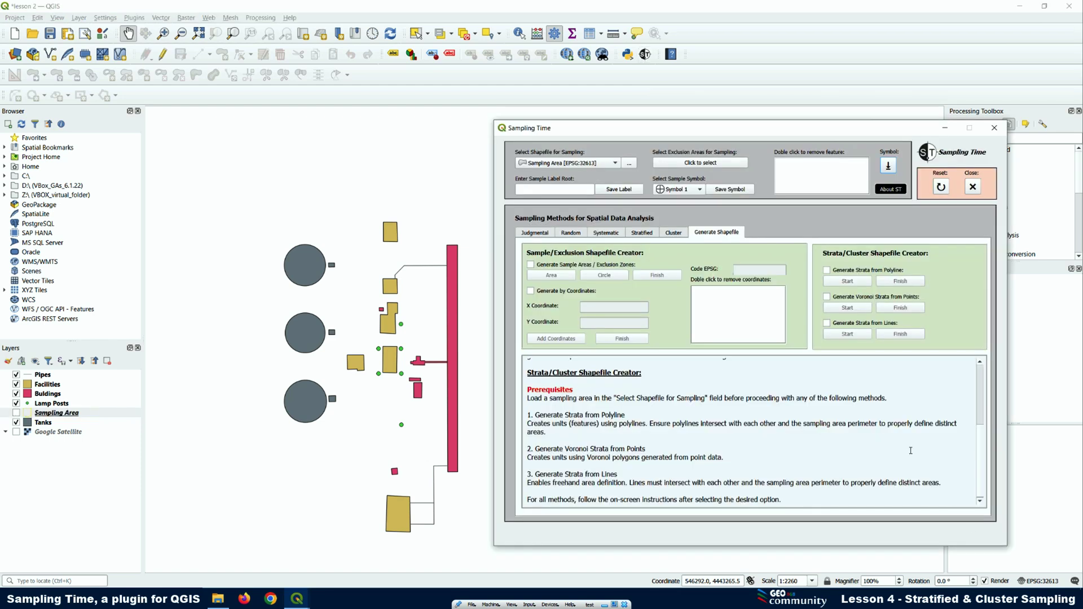
pyautogui.scroll(5, 910, 451)
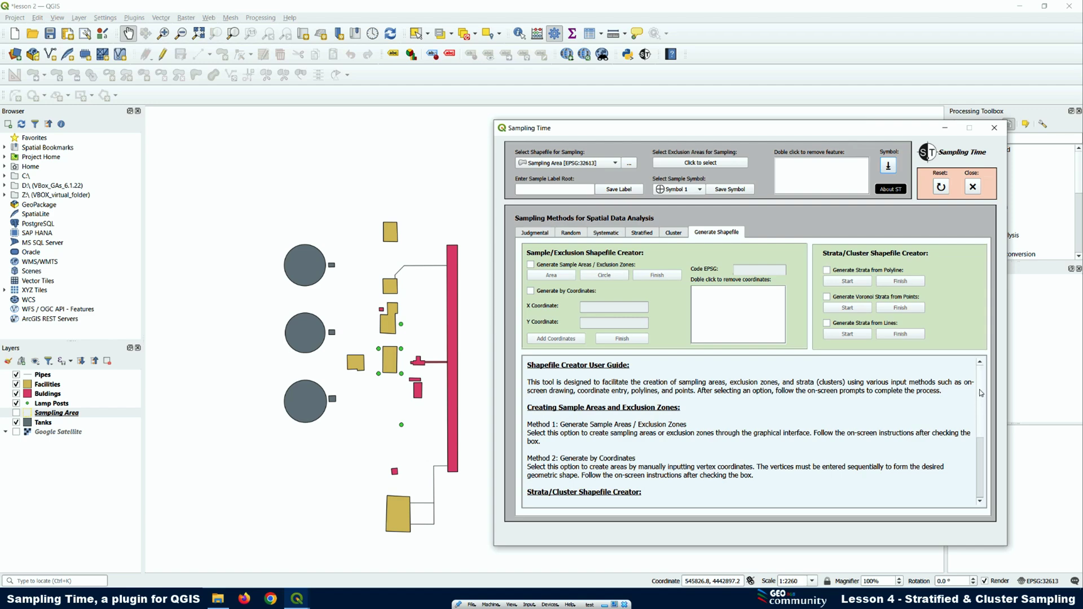
pyautogui.moveTo(981, 403); pyautogui.dragTo(986, 479)
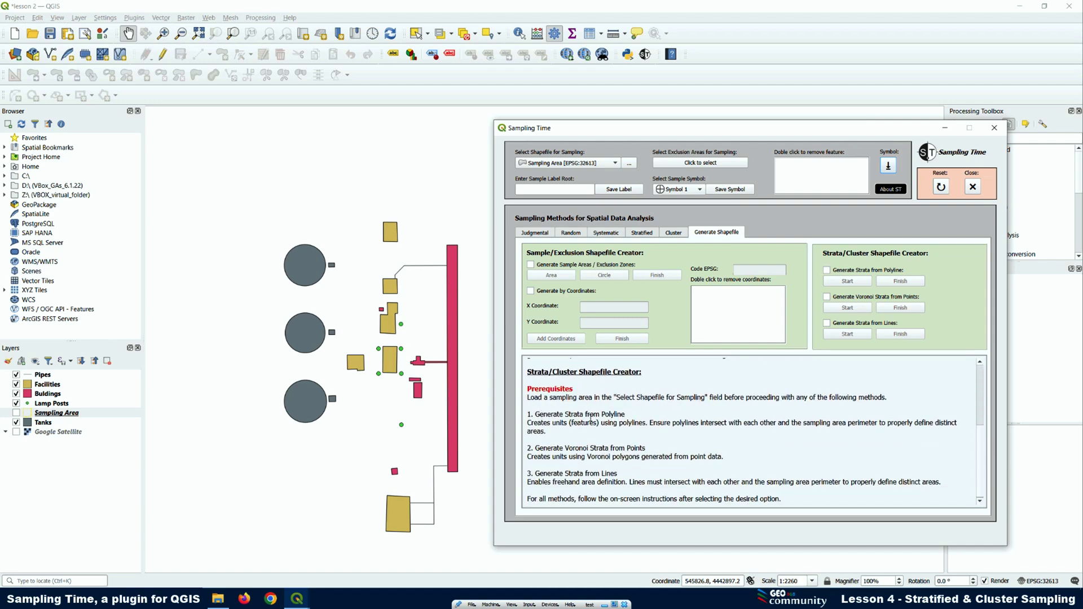
pyautogui.click(827, 271)
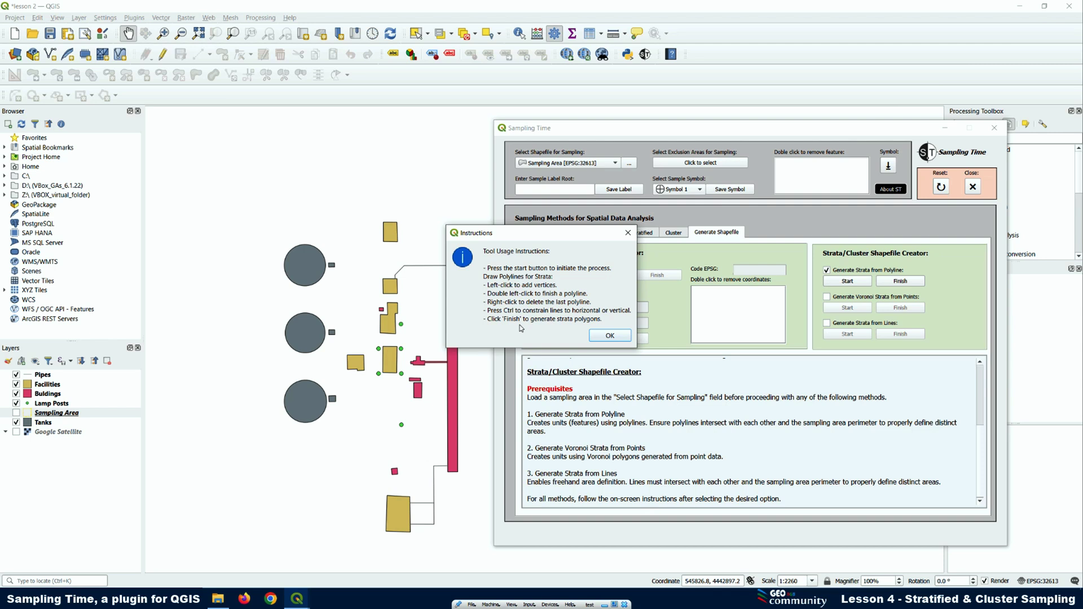
pyautogui.click(606, 337)
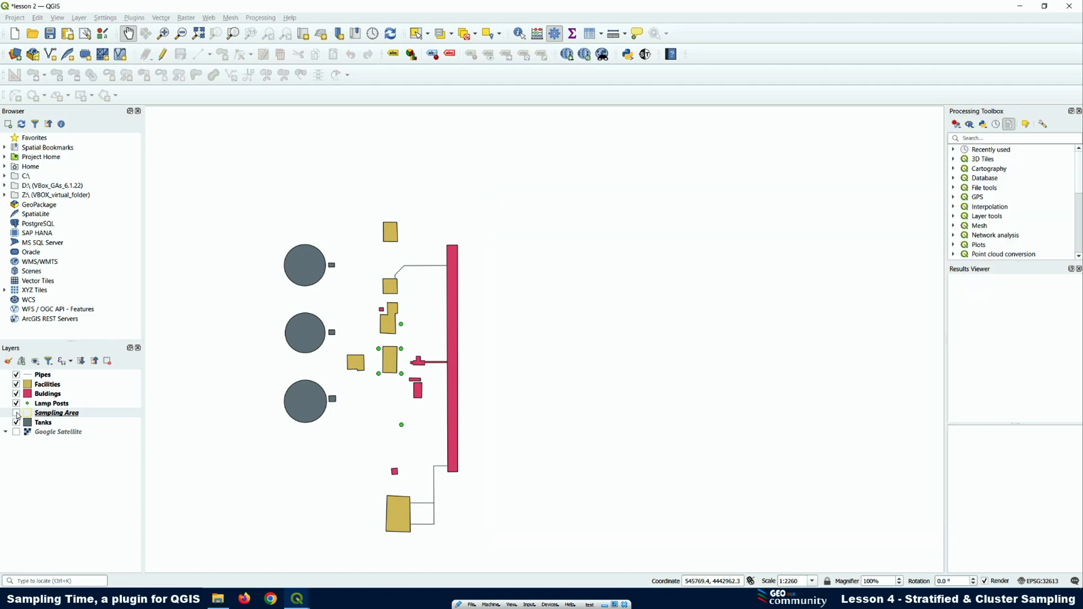
# Make the Sampling Area and Google Satellite layers visible on the map.
pyautogui.click(16, 414)
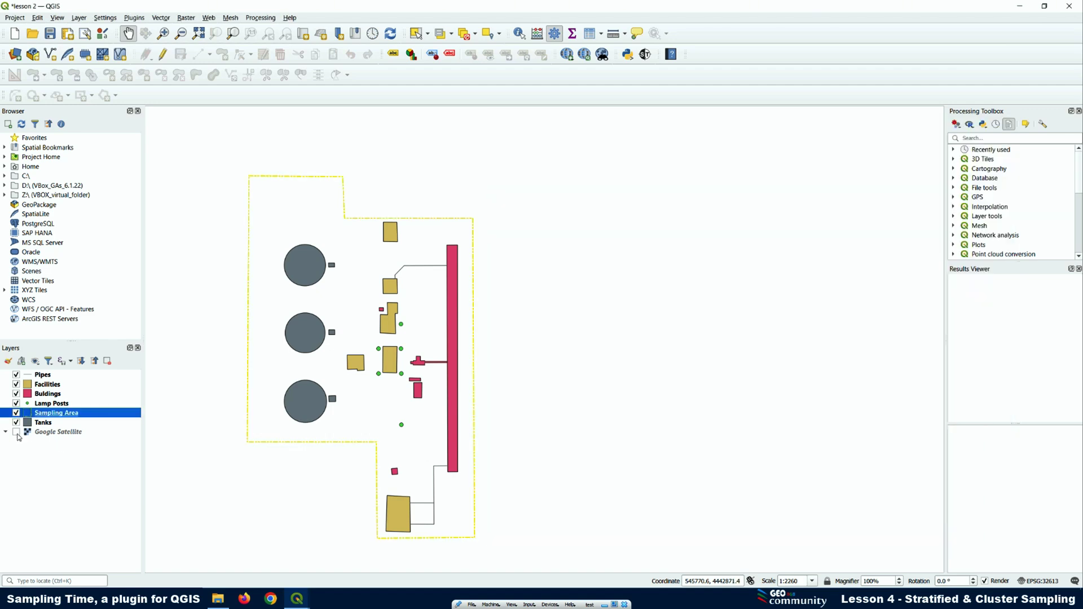
pyautogui.click(16, 433)
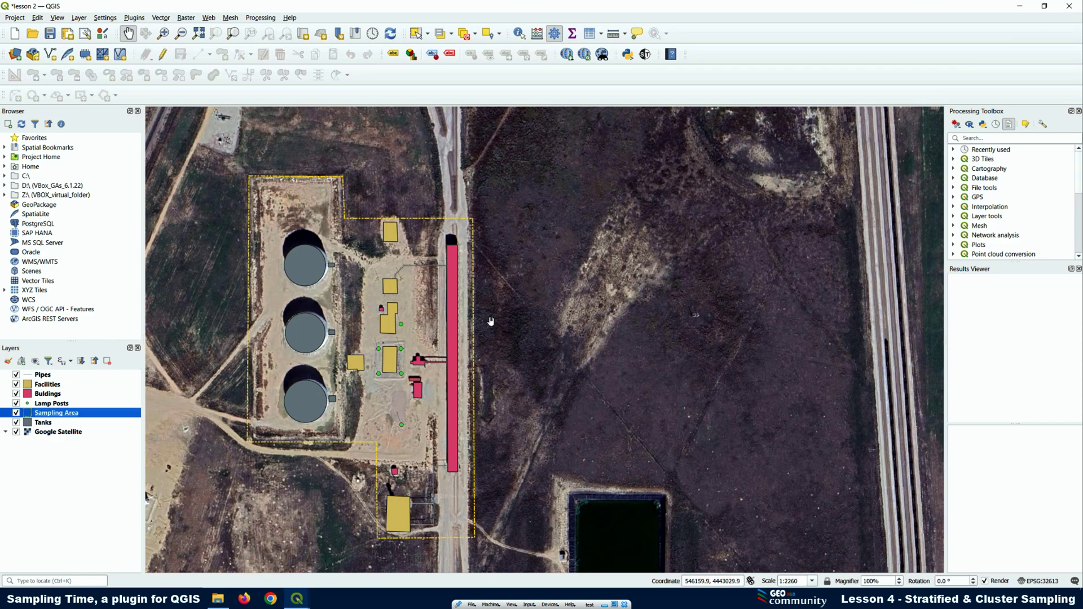
pyautogui.click(646, 55)
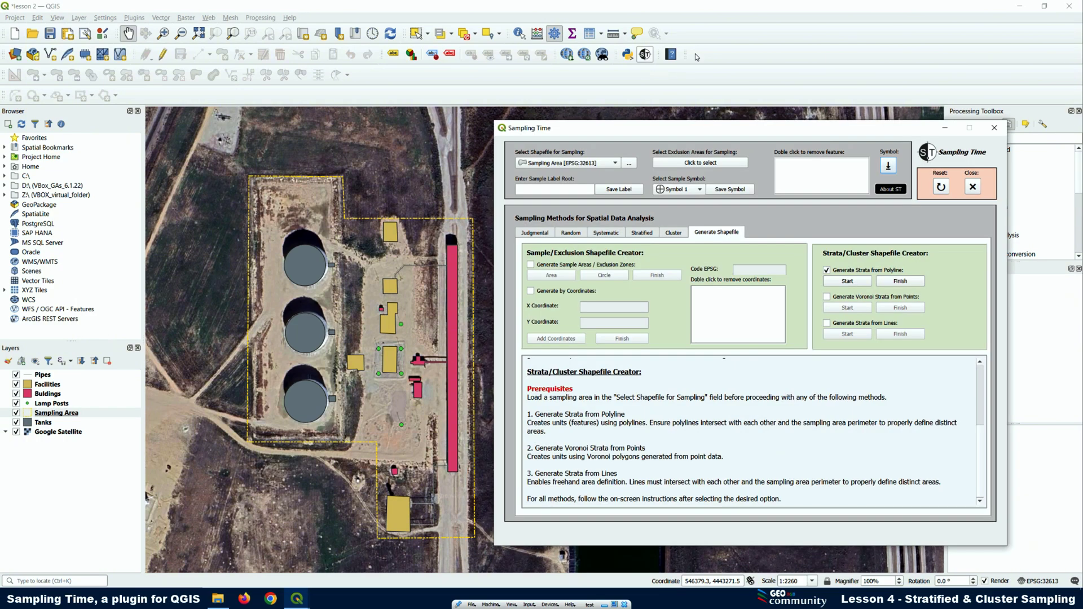
pyautogui.click(469, 418)
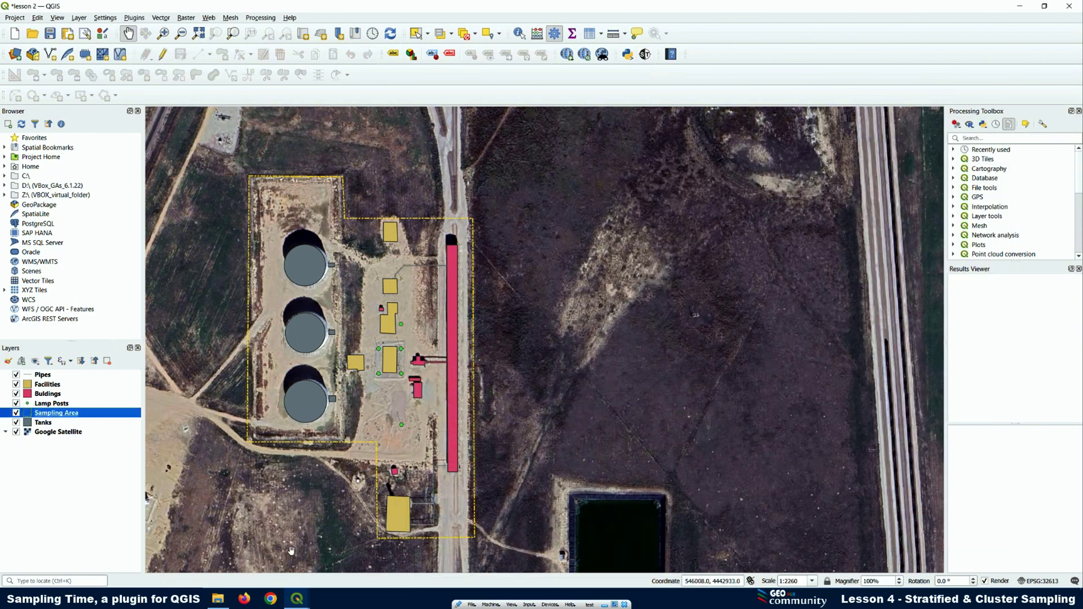
# Bring the Sampling Time window back to the front and start drawing polylines for the strata.
pyautogui.click(304, 598)
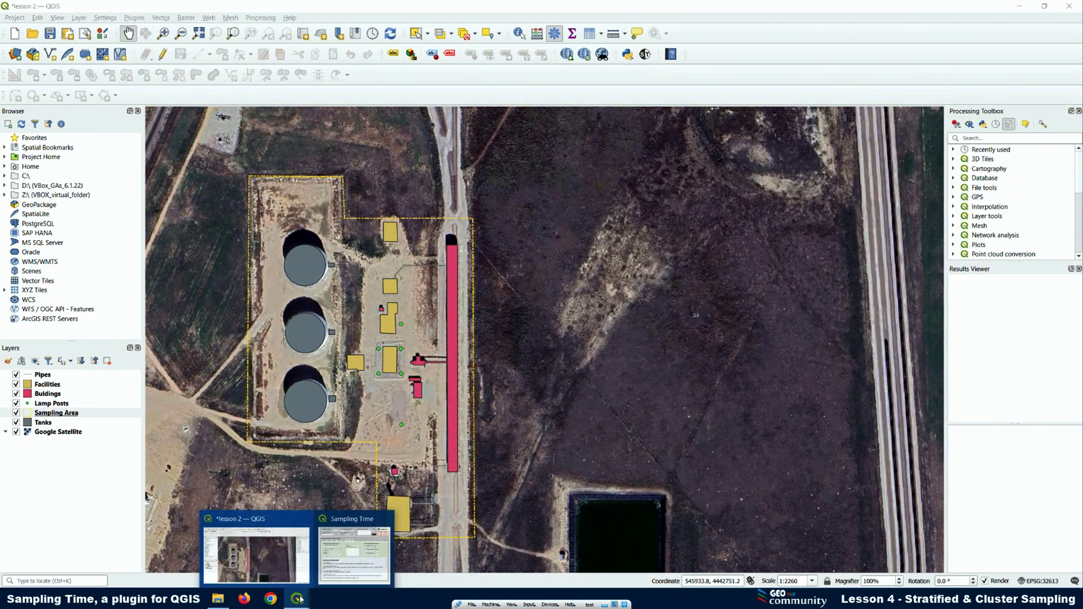
pyautogui.click(349, 521)
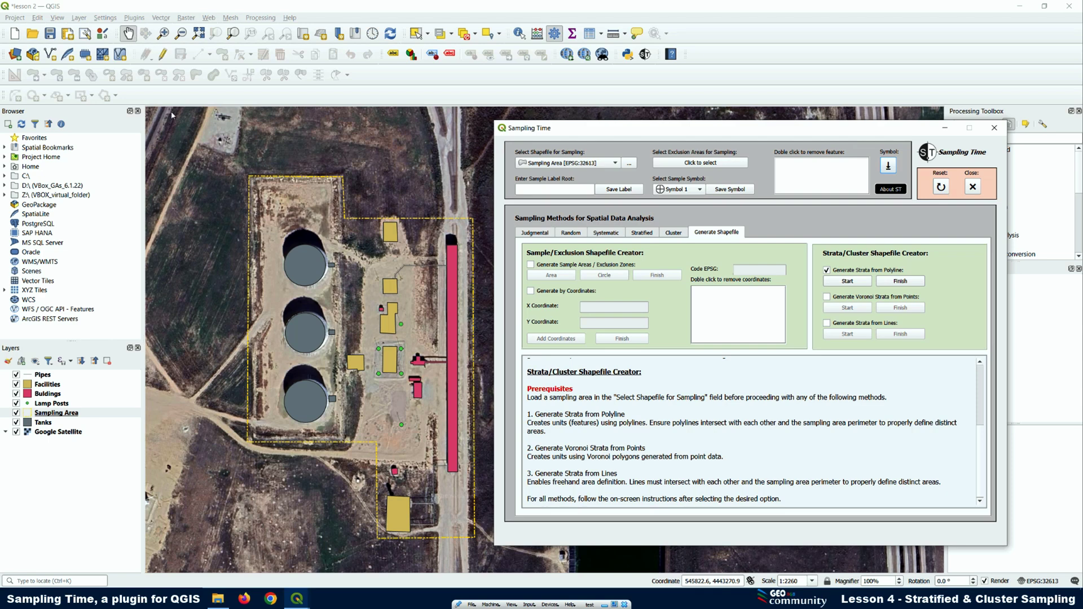
pyautogui.click(848, 282)
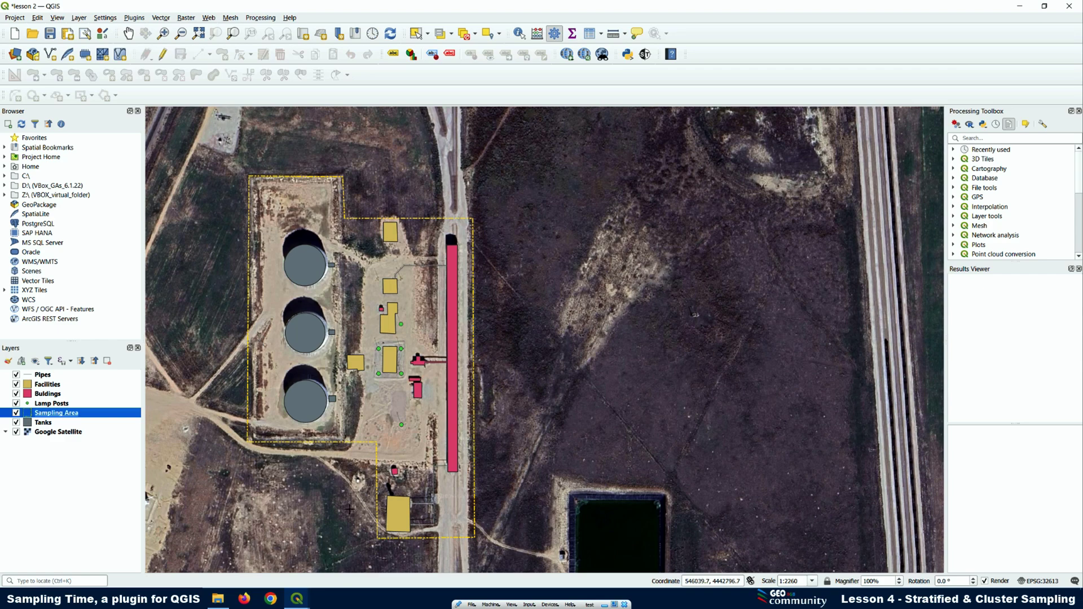
# Draw a trial straight polyline northward just east of the tanks and delete it.
pyautogui.click(344, 453)
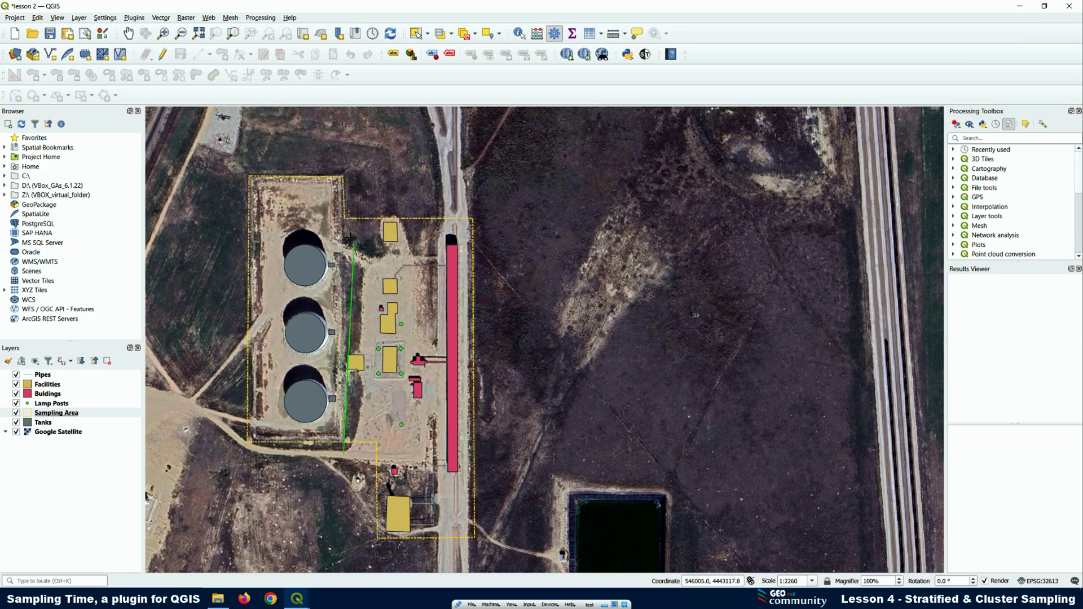
pyautogui.click(363, 177)
pyautogui.rightClick(363, 177)
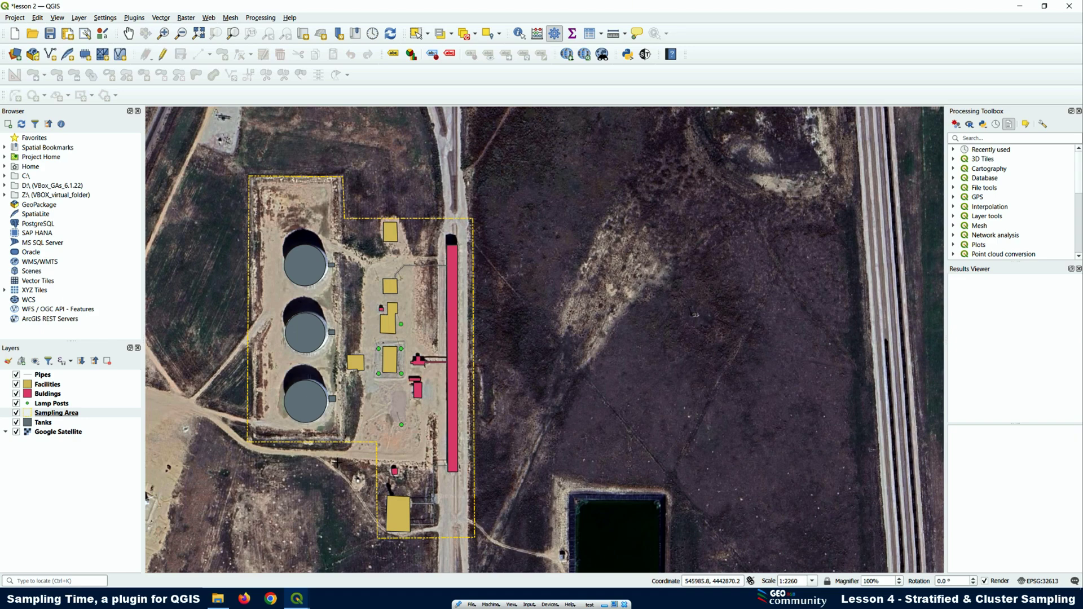
# Draw a trial zigzag polyline with several vertices between the tanks and the facilities, and delete it.
pyautogui.click(336, 463)
pyautogui.click(332, 365)
pyautogui.click(366, 300)
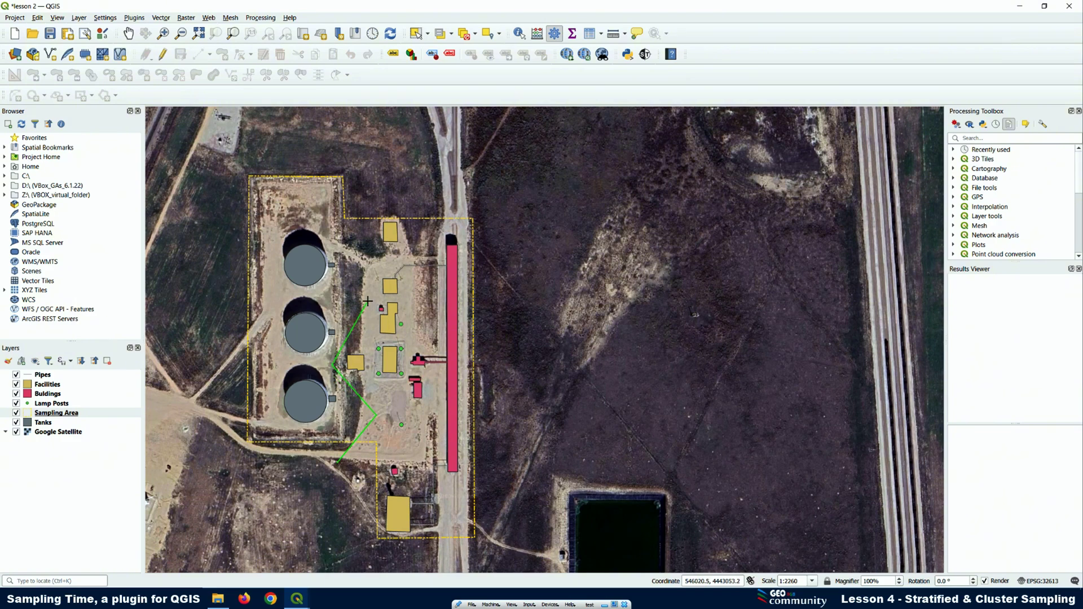
pyautogui.click(326, 232)
pyautogui.click(370, 173)
pyautogui.rightClick(370, 173)
# Draw a north-south strata polyline just east of the tanks, from below the southern perimeter up to the sampling area's northern notch.
pyautogui.click(348, 455)
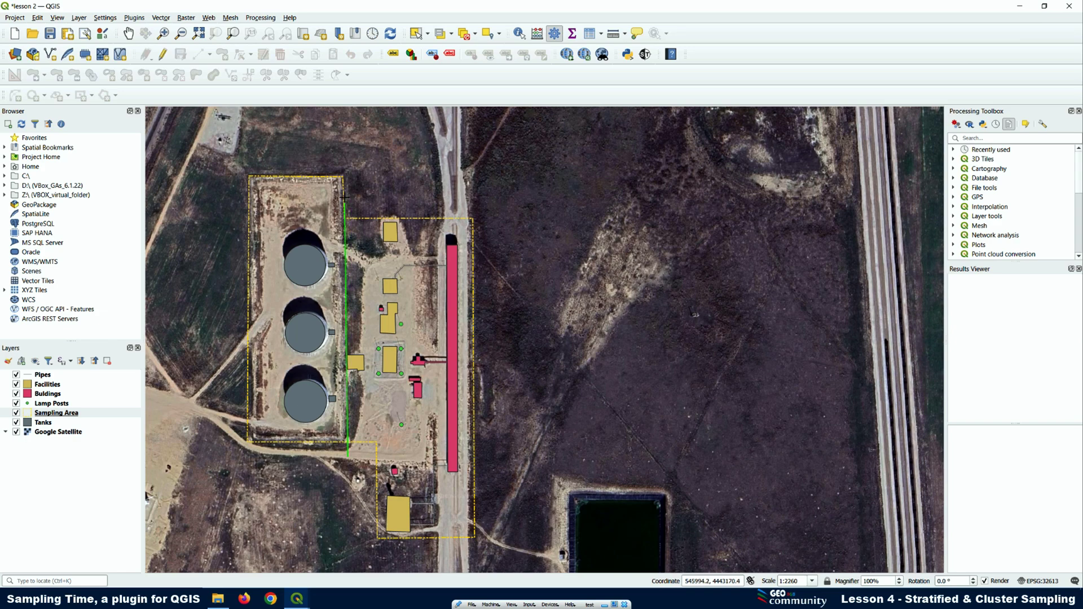
pyautogui.scroll(2, 344, 197)
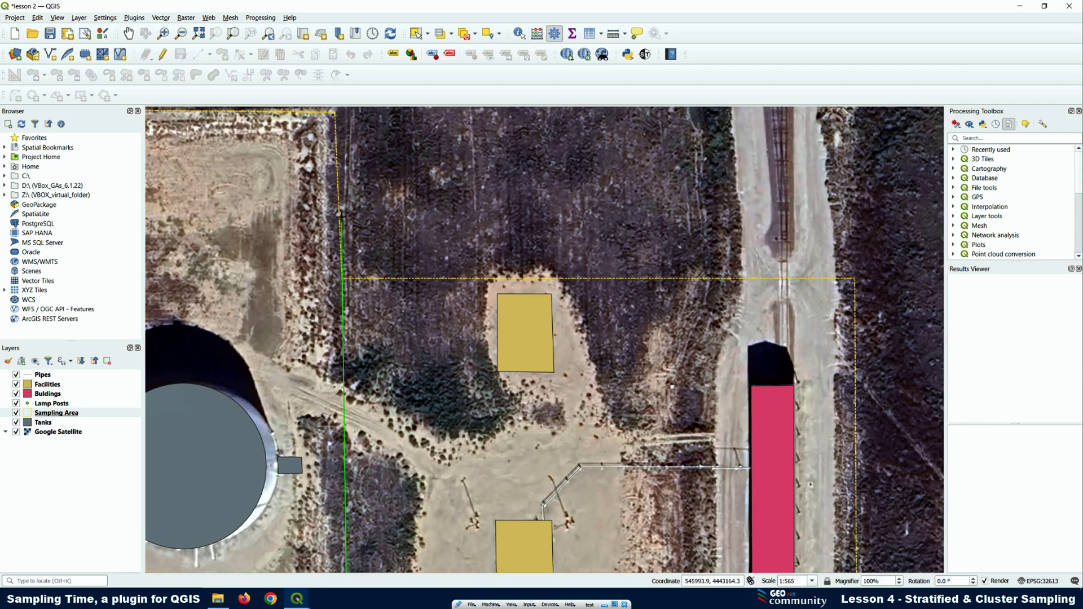
pyautogui.scroll(-3, 437, 213)
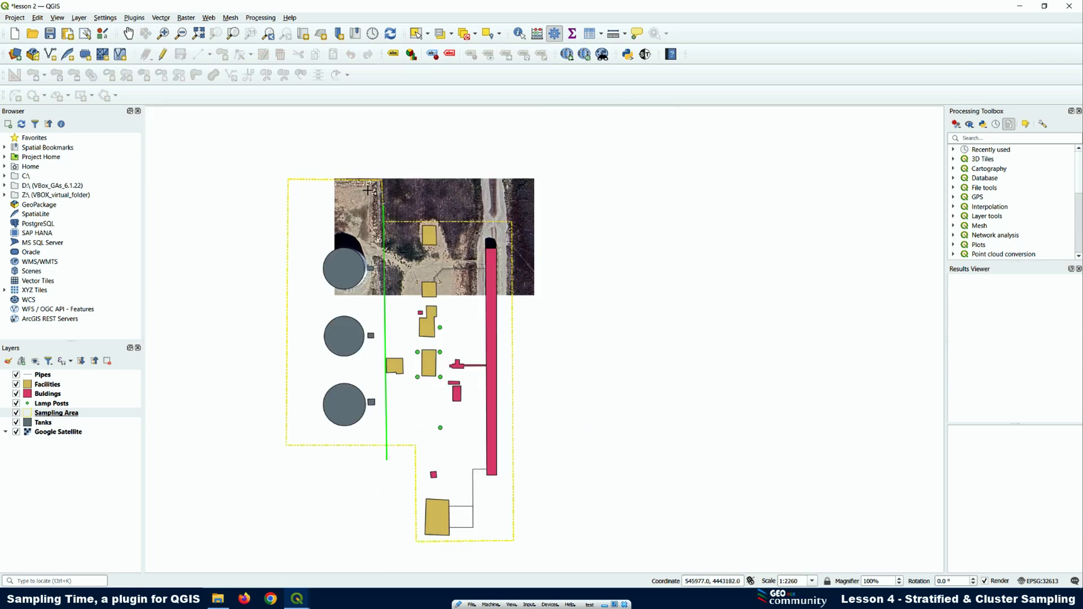
pyautogui.scroll(1, 338, 226)
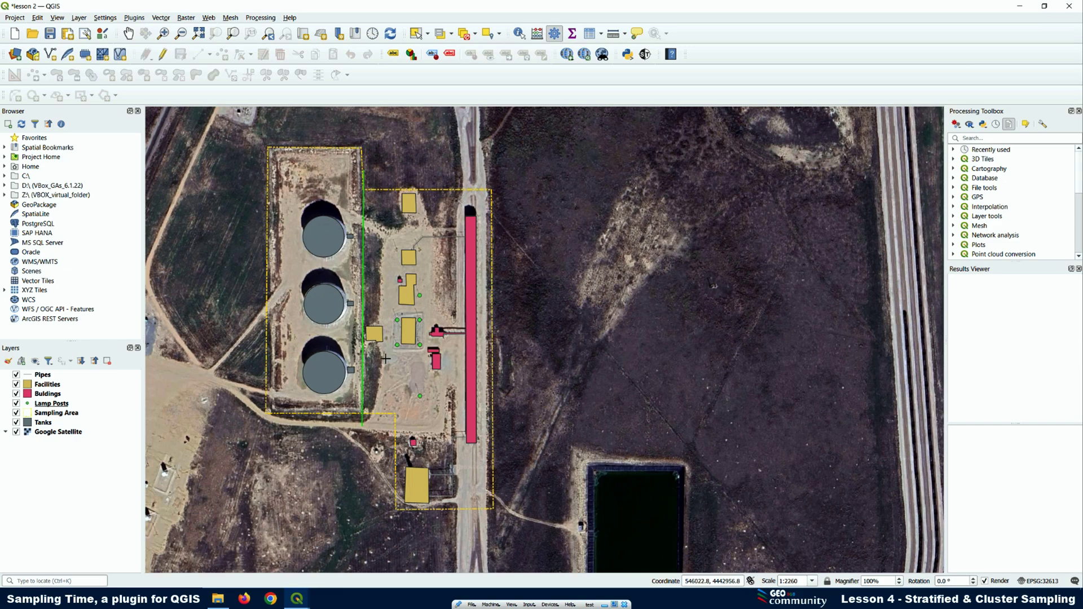
# Draw an L-shaped strata polyline from the tank-side line east below the central facilities, turning north past the upper perimeter.
pyautogui.click(354, 357)
pyautogui.click(414, 356)
pyautogui.rightClick(413, 356)
pyautogui.click(424, 357)
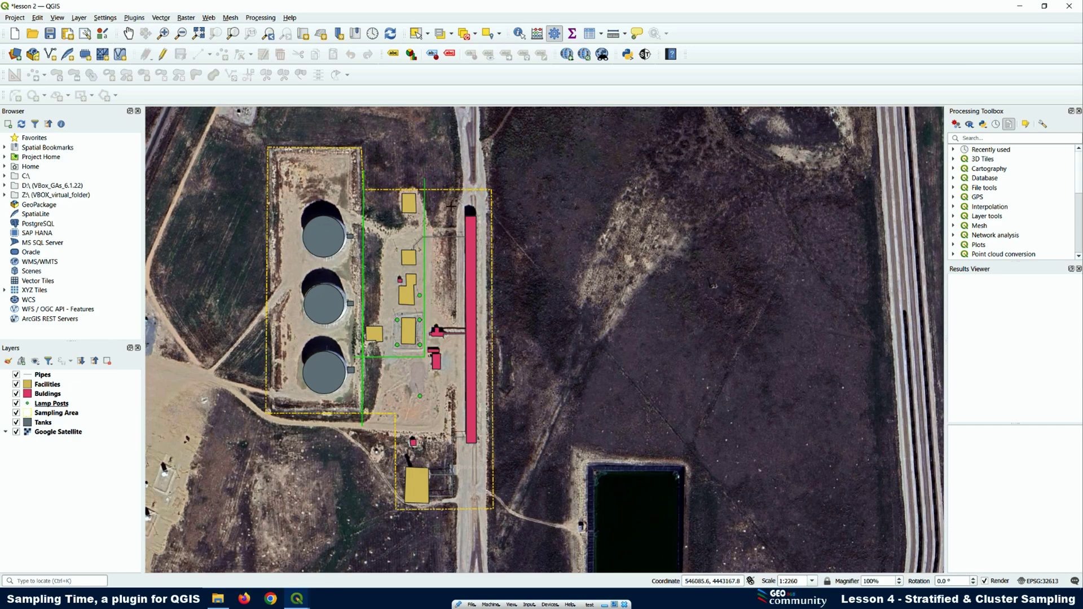
pyautogui.click(424, 175)
# Draw an east-west strata polyline just above the southern facility, and an L-shaped one from the perimeter notch east and north to the central line.
pyautogui.click(502, 451)
pyautogui.click(388, 424)
pyautogui.click(423, 425)
pyautogui.scroll(3, 422, 352)
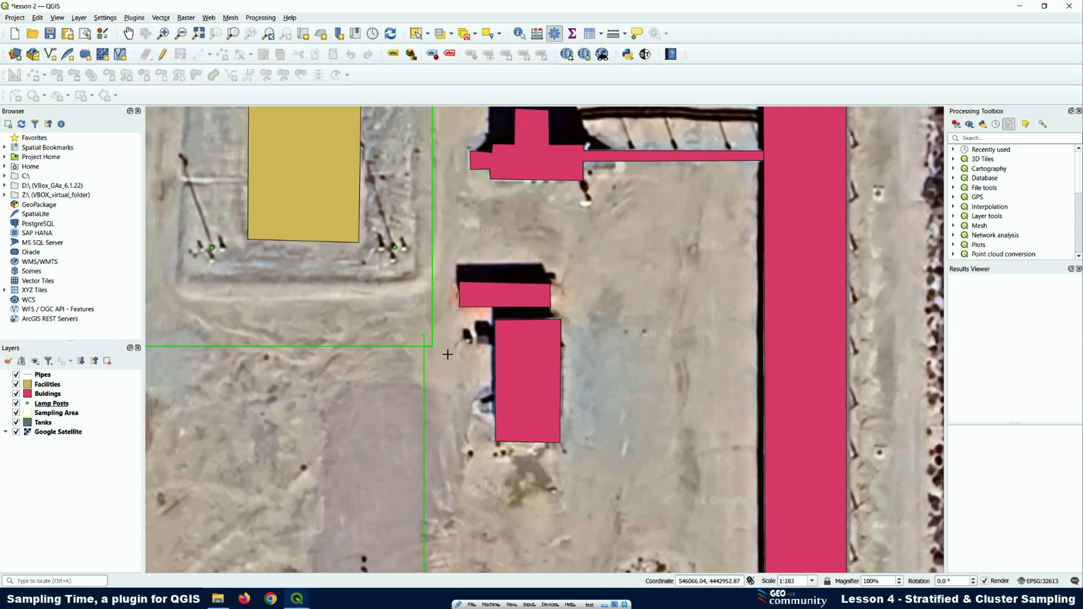
pyautogui.scroll(-3, 397, 317)
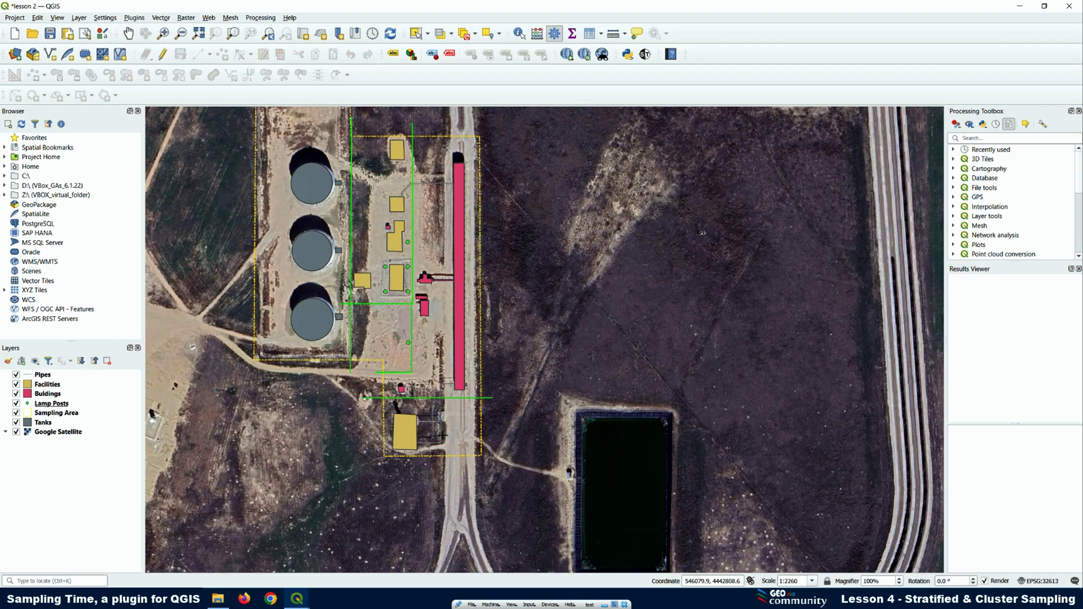
pyautogui.scroll(-1, 423, 453)
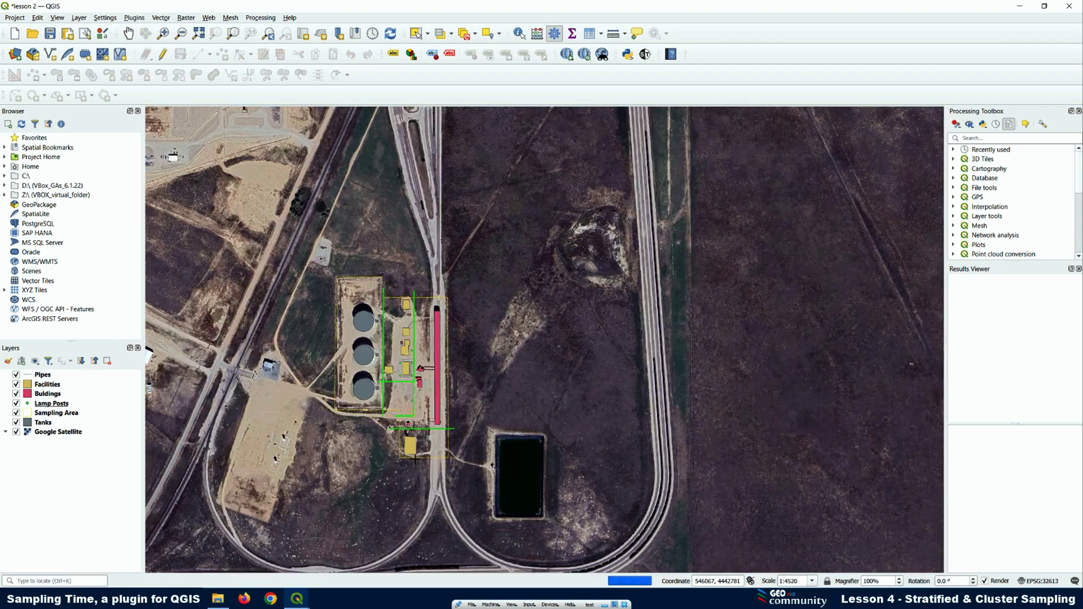
pyautogui.scroll(1, 365, 357)
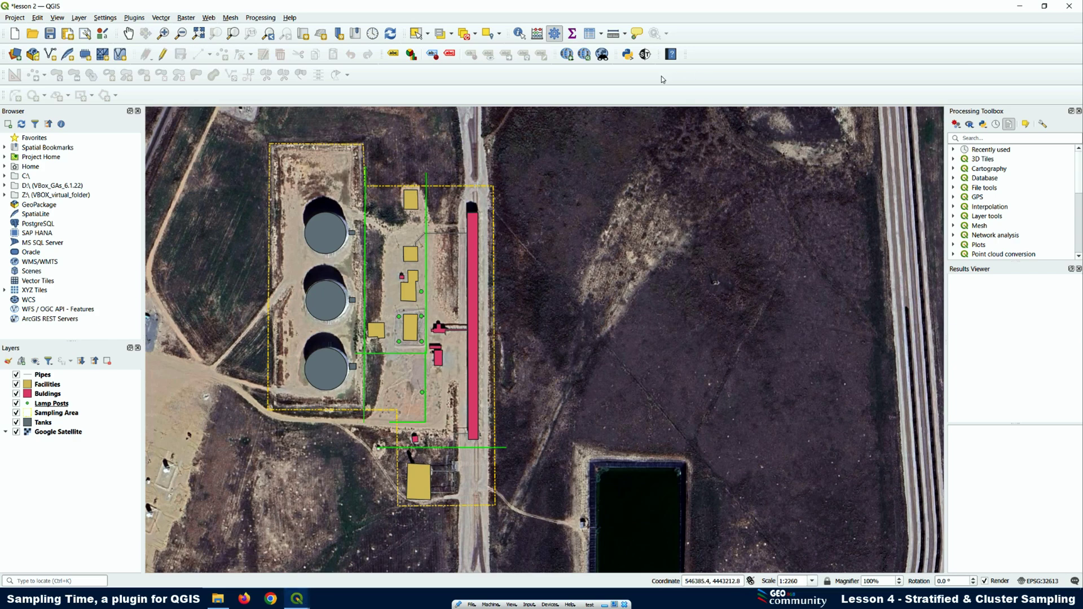
# Finish generating the strata from the polylines and save them as strata_polyline in the Desktop folder Plugin QGIS > stratified.
pyautogui.click(645, 56)
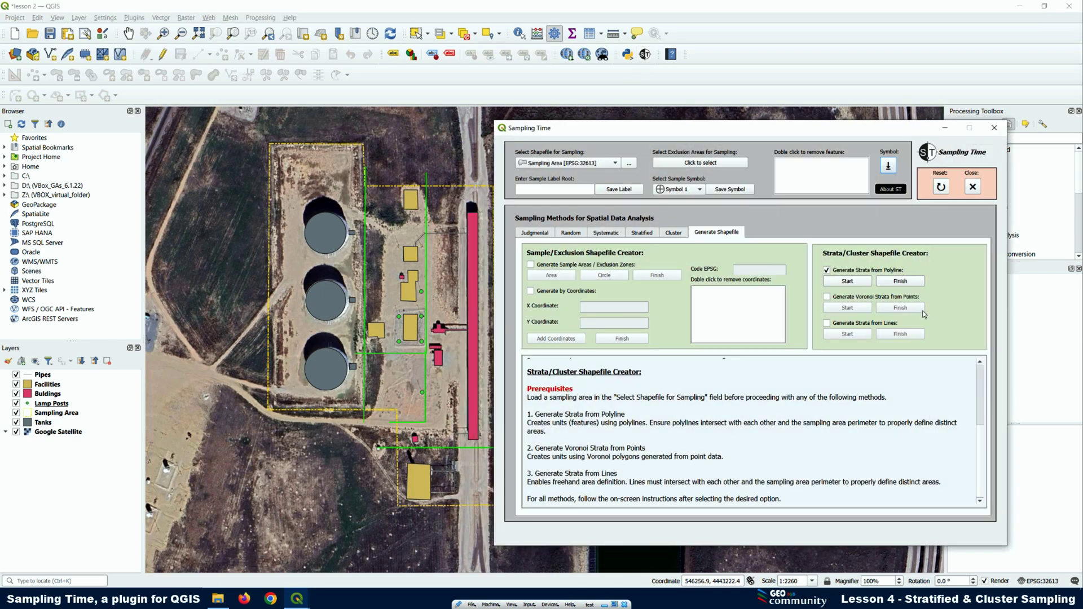
pyautogui.click(899, 281)
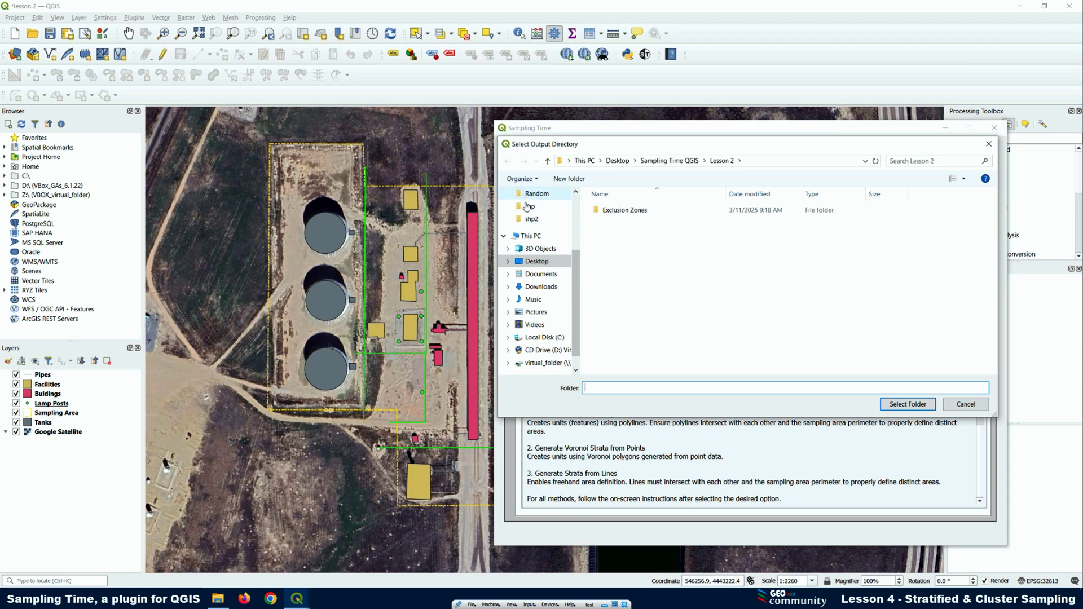
pyautogui.scroll(1, 539, 219)
pyautogui.scroll(4, 542, 220)
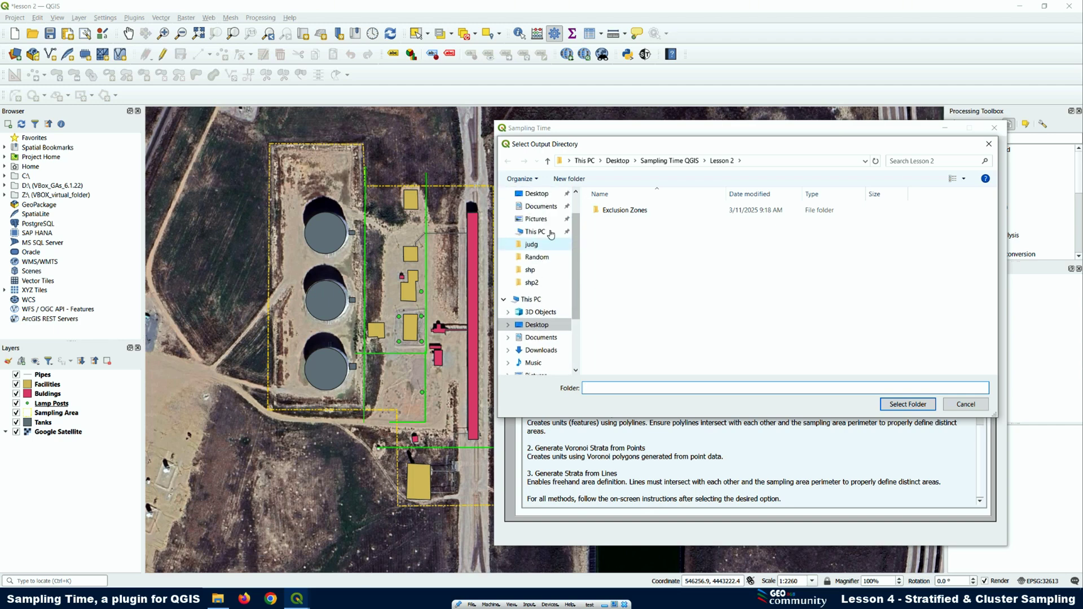
pyautogui.click(536, 193)
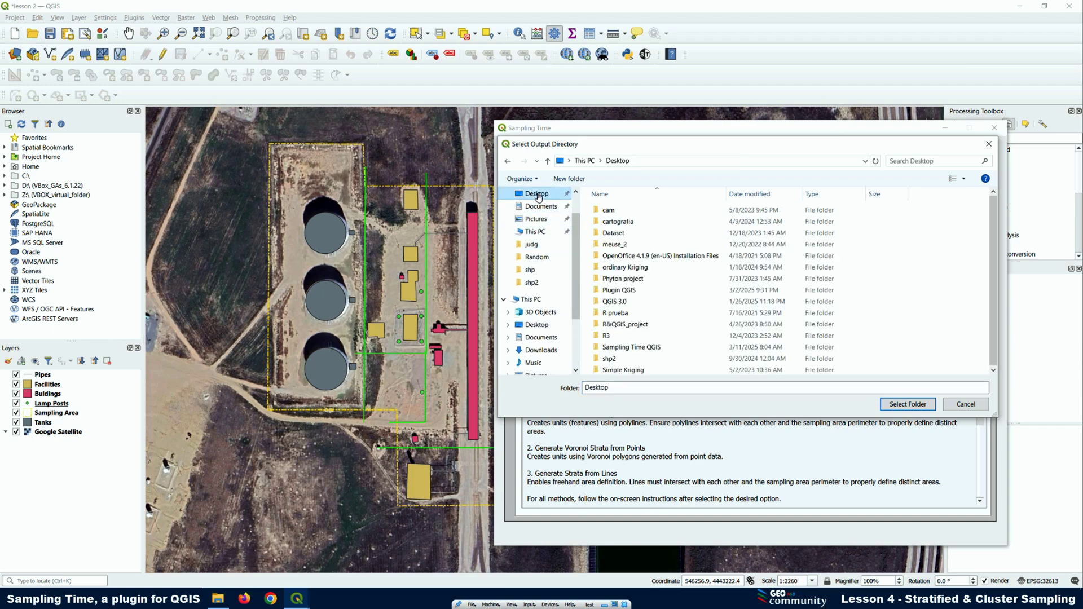
pyautogui.doubleClick(629, 290)
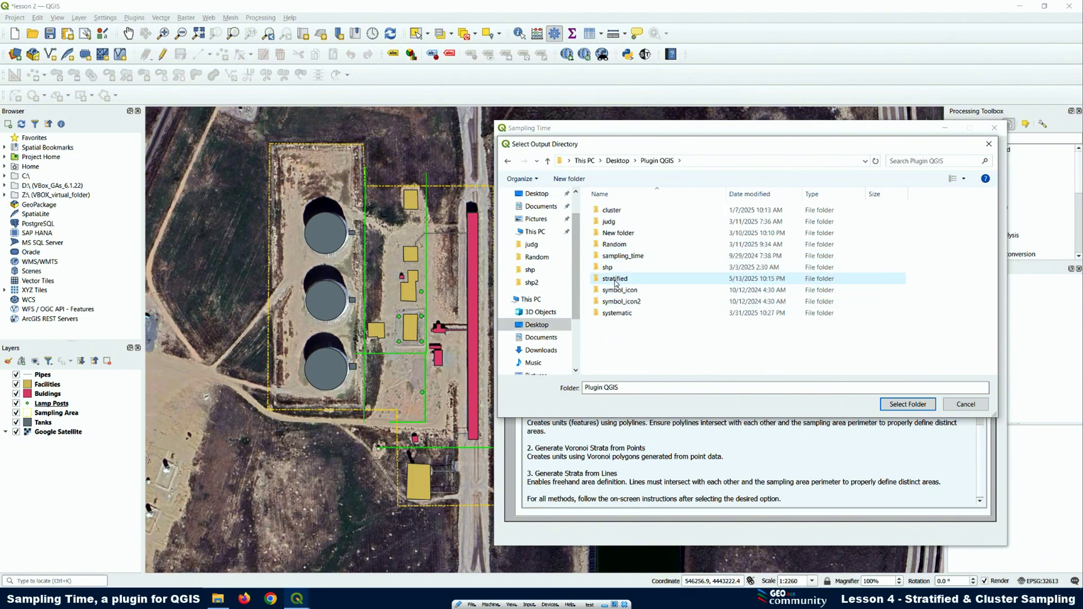
pyautogui.click(615, 280)
pyautogui.click(908, 404)
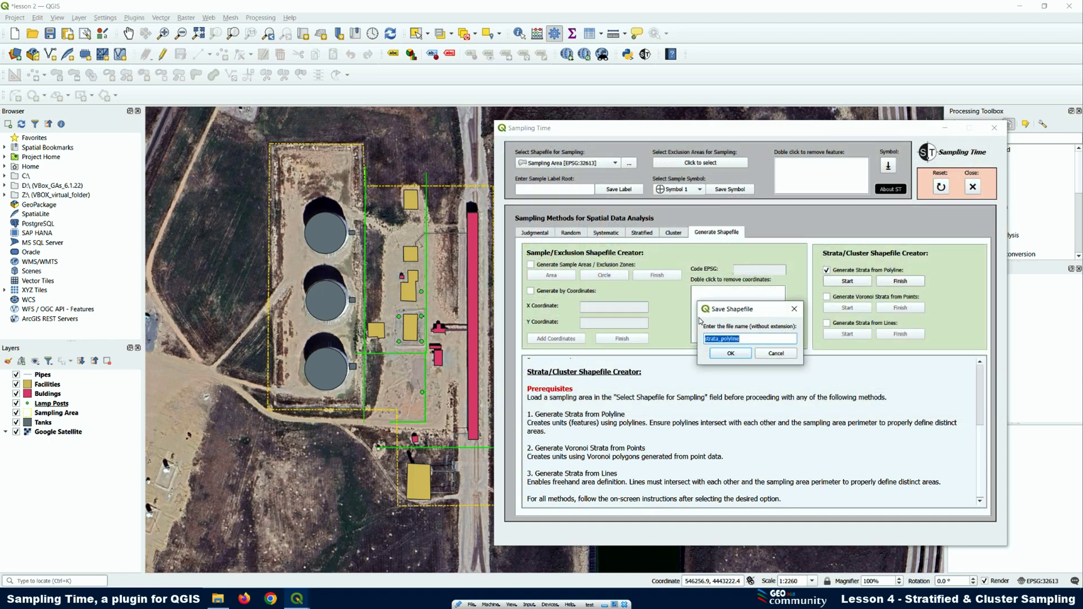
pyautogui.click(730, 353)
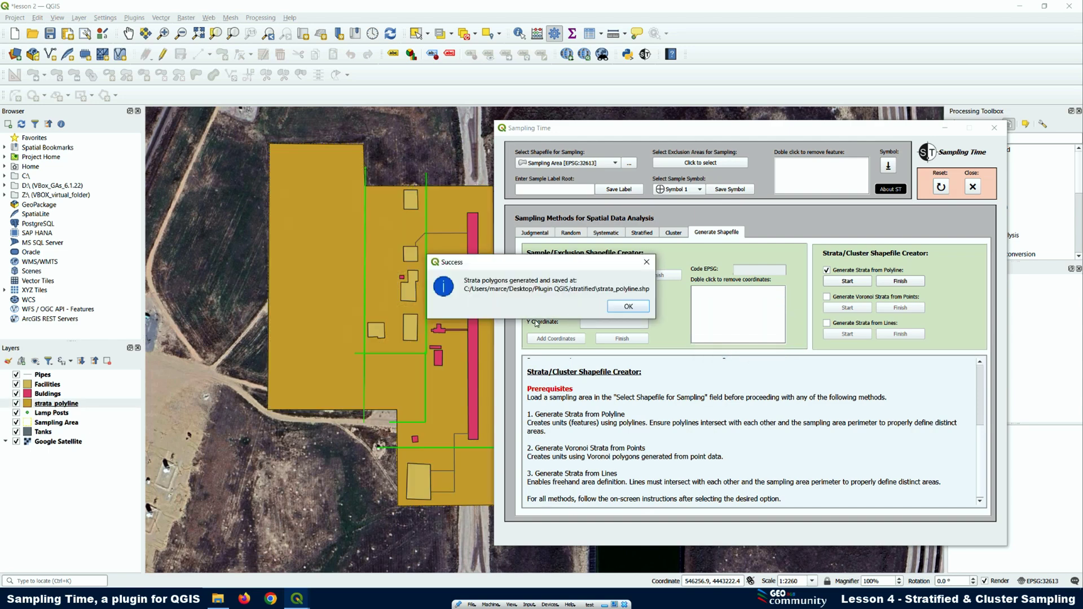
pyautogui.moveTo(488, 263); pyautogui.dragTo(637, 254)
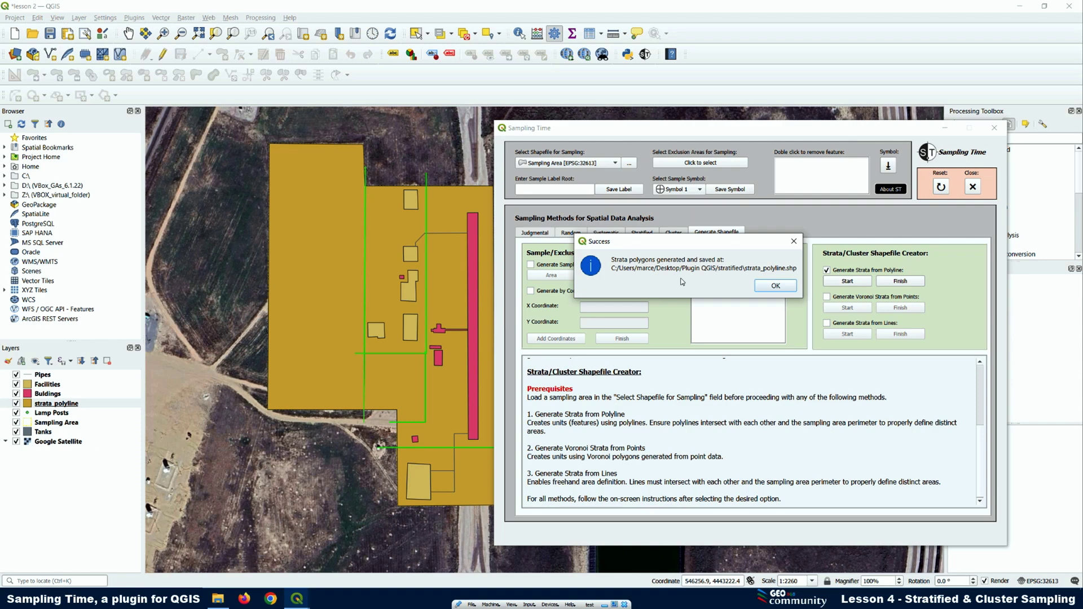
pyautogui.click(772, 286)
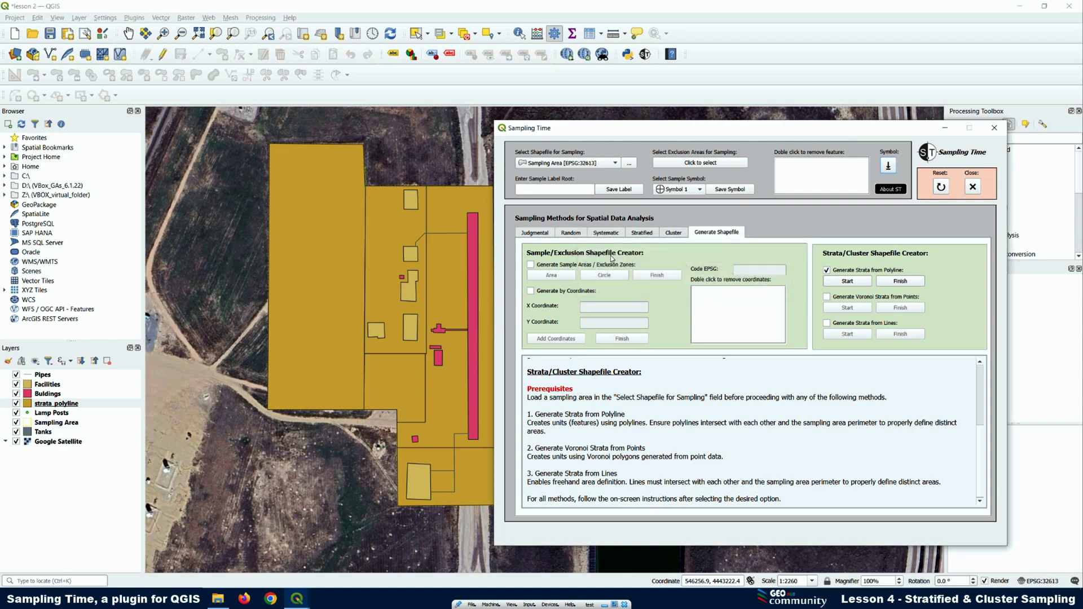
# Select each stratum polygon of the strata_polyline layer in turn on the map to check how the sampling area is divided.
pyautogui.moveTo(665, 128); pyautogui.dragTo(699, 123)
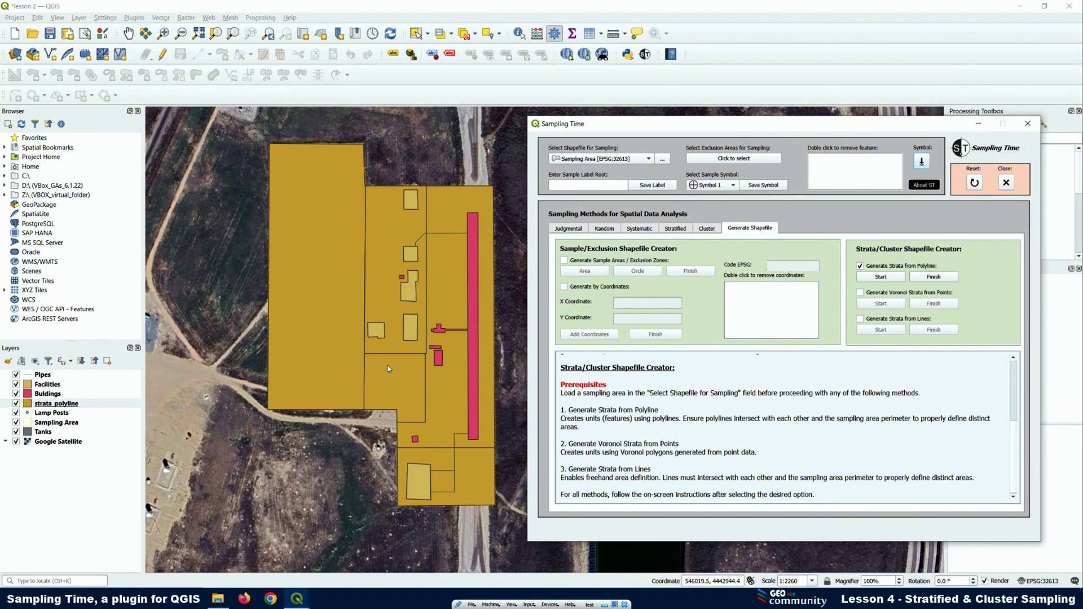
pyautogui.click(416, 34)
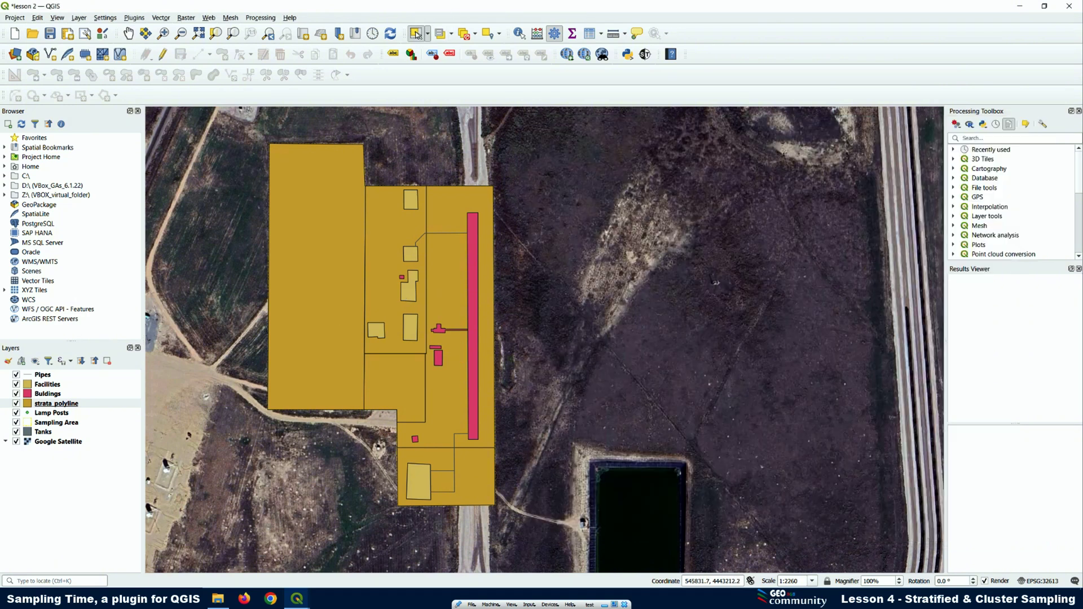
pyautogui.click(302, 226)
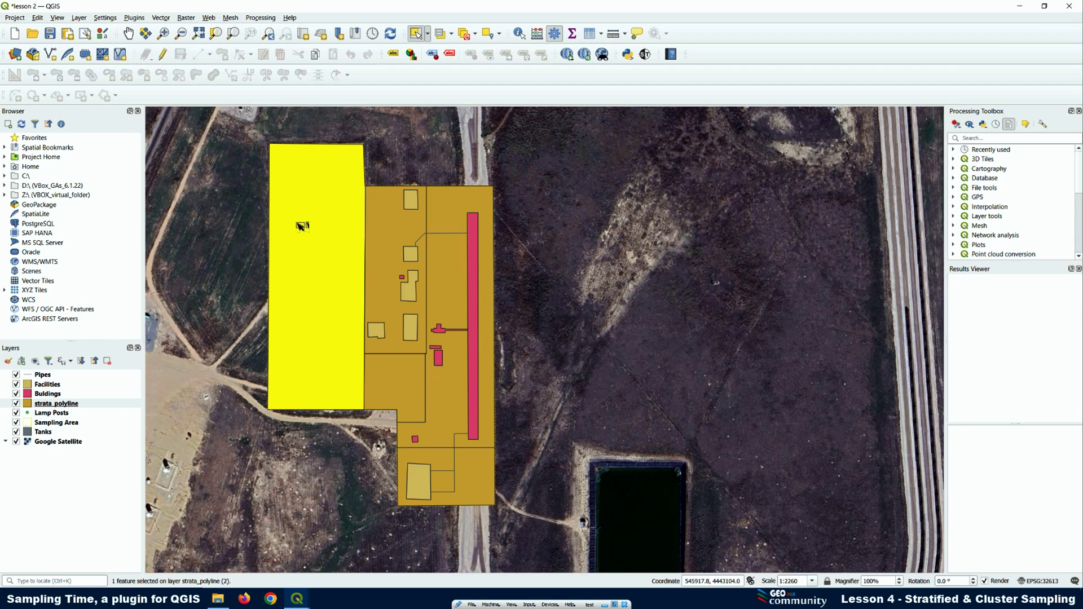
pyautogui.click(385, 230)
pyautogui.click(398, 383)
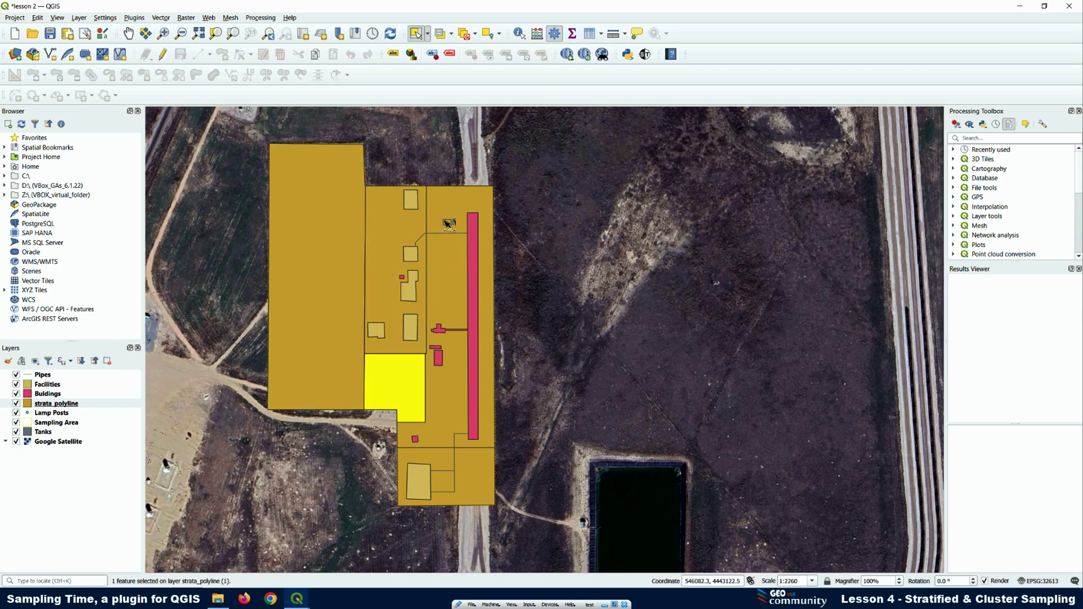
pyautogui.click(460, 264)
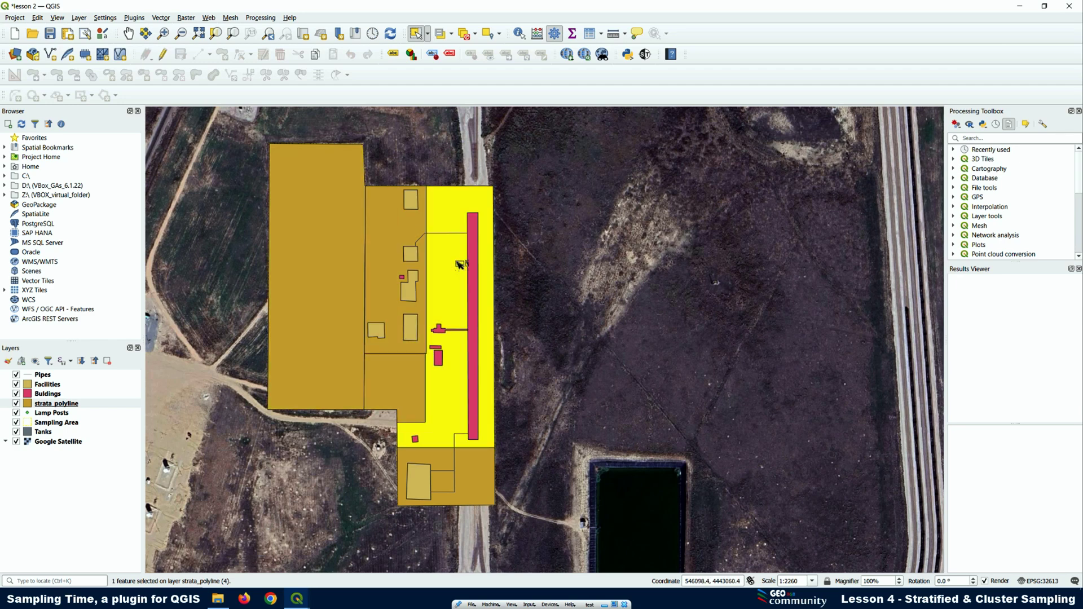
pyautogui.click(478, 481)
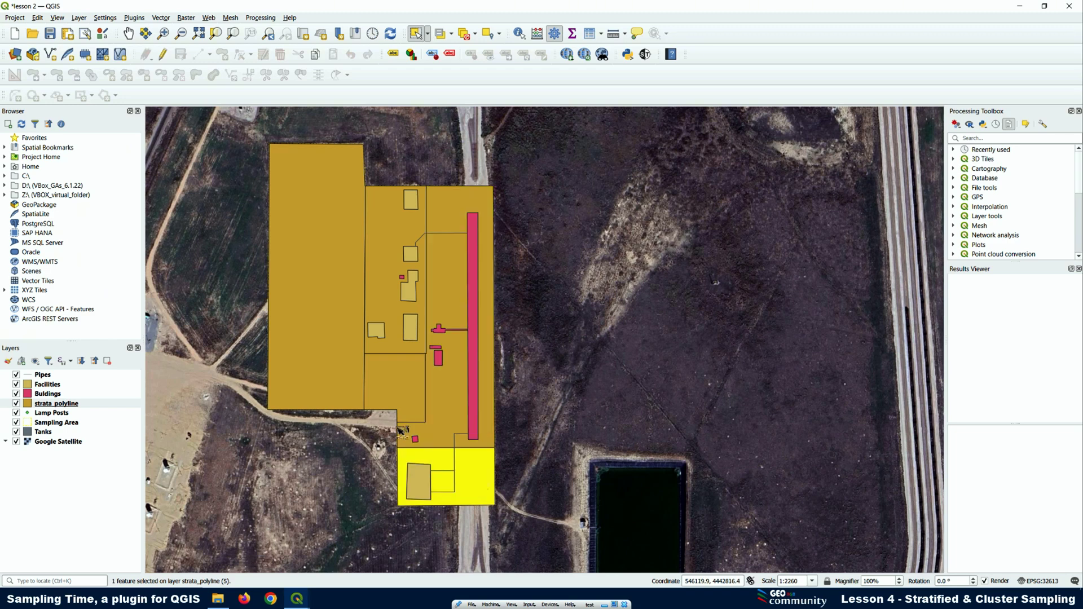
# Examine the strata IDs, names and areas in the strata_polyline attribute table, and close it.
pyautogui.rightClick(65, 406)
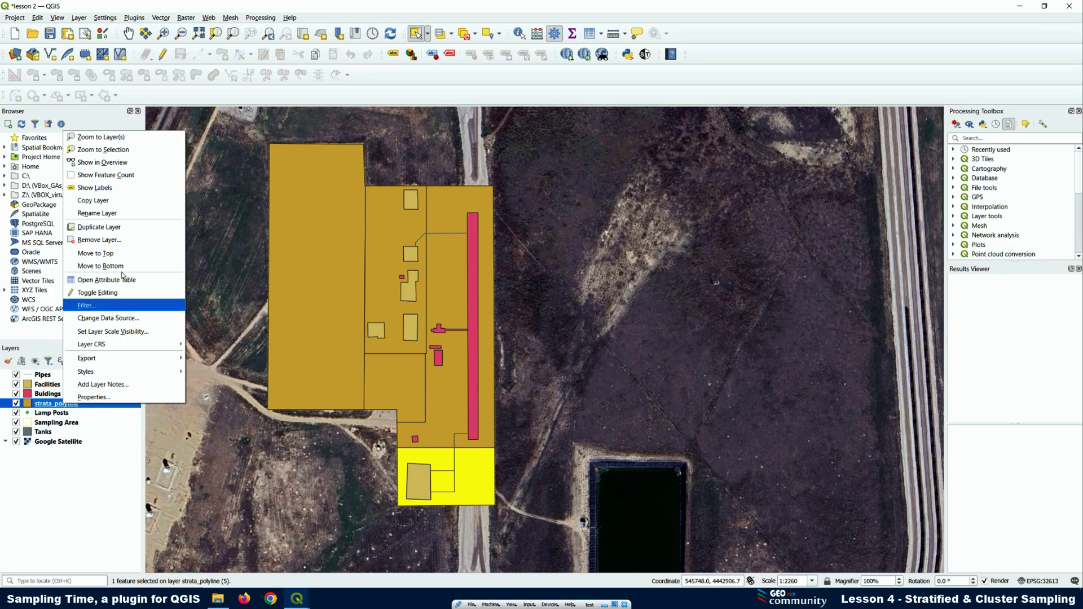
pyautogui.click(114, 282)
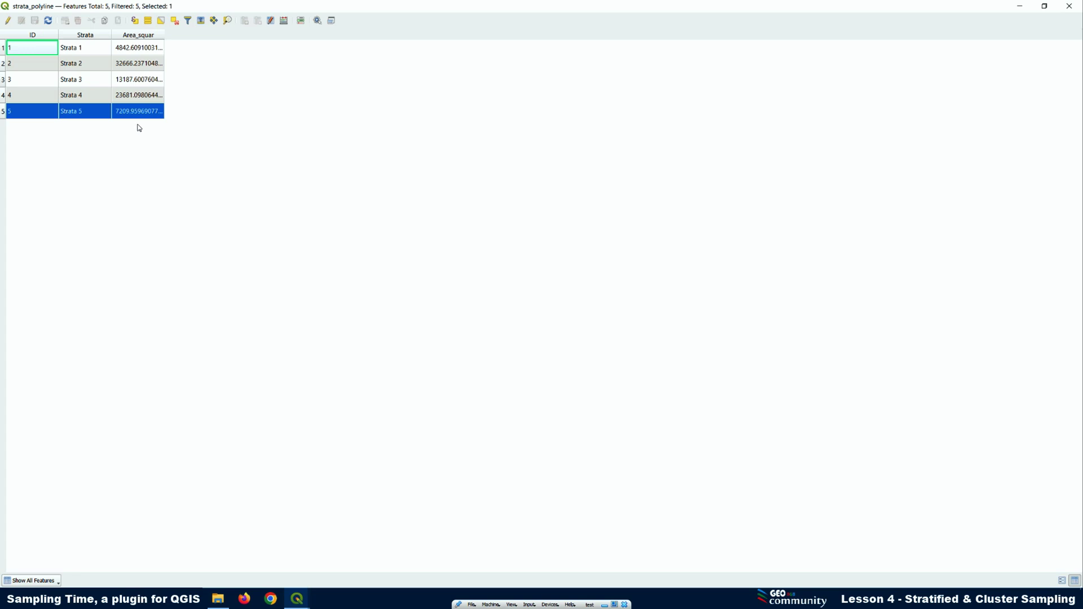
pyautogui.click(1069, 6)
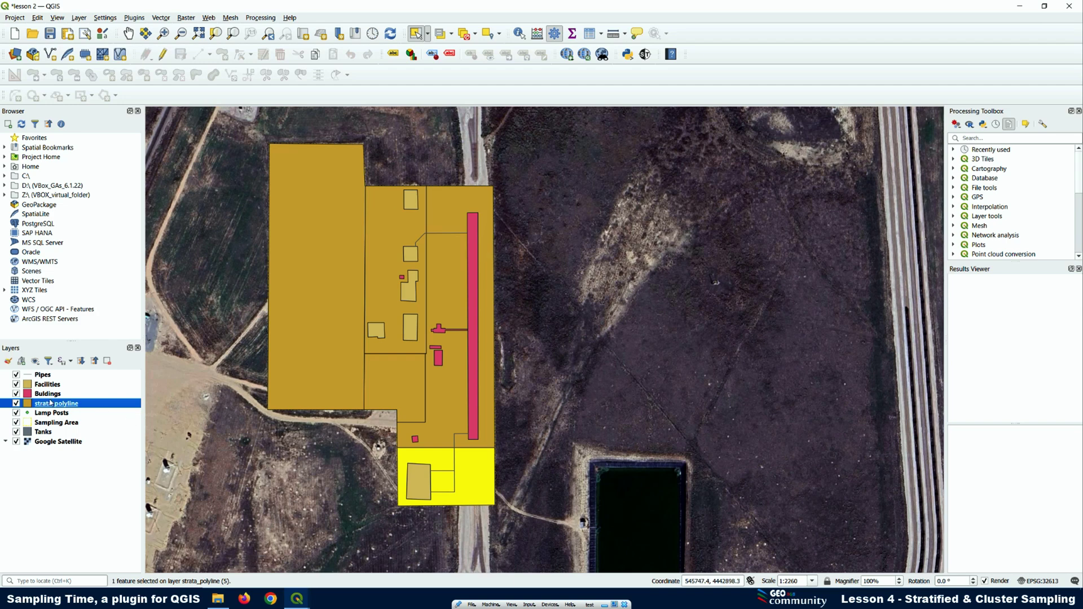
# Move the strata_polyline layer directly below Tanks in the layer order, and open the Stratified method of the Sampling Time plugin.
pyautogui.moveTo(54, 407)
pyautogui.mouseDown()
pyautogui.moveTo(57, 439)
pyautogui.moveTo(87, 439)
pyautogui.mouseUp()
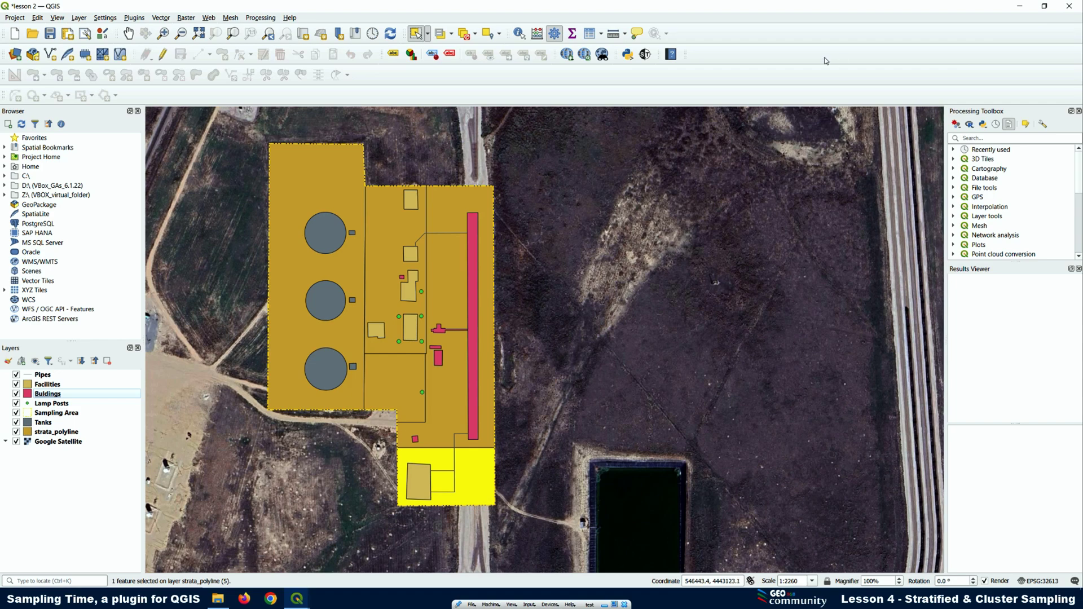
pyautogui.click(645, 54)
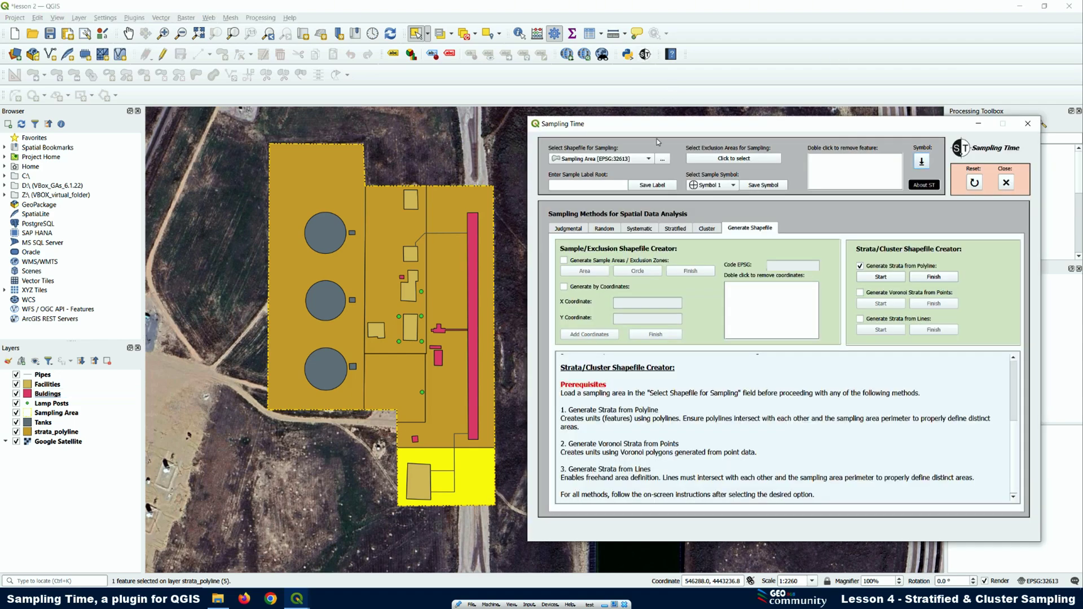
pyautogui.moveTo(776, 124)
pyautogui.mouseDown()
pyautogui.moveTo(757, 118)
pyautogui.moveTo(766, 109)
pyautogui.mouseUp()
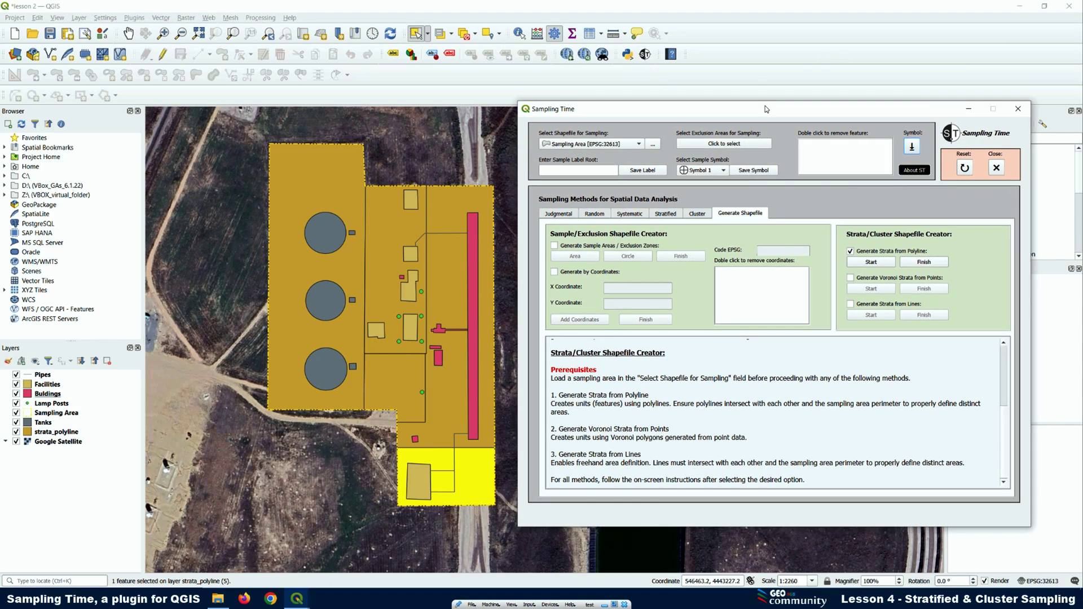
pyautogui.click(667, 214)
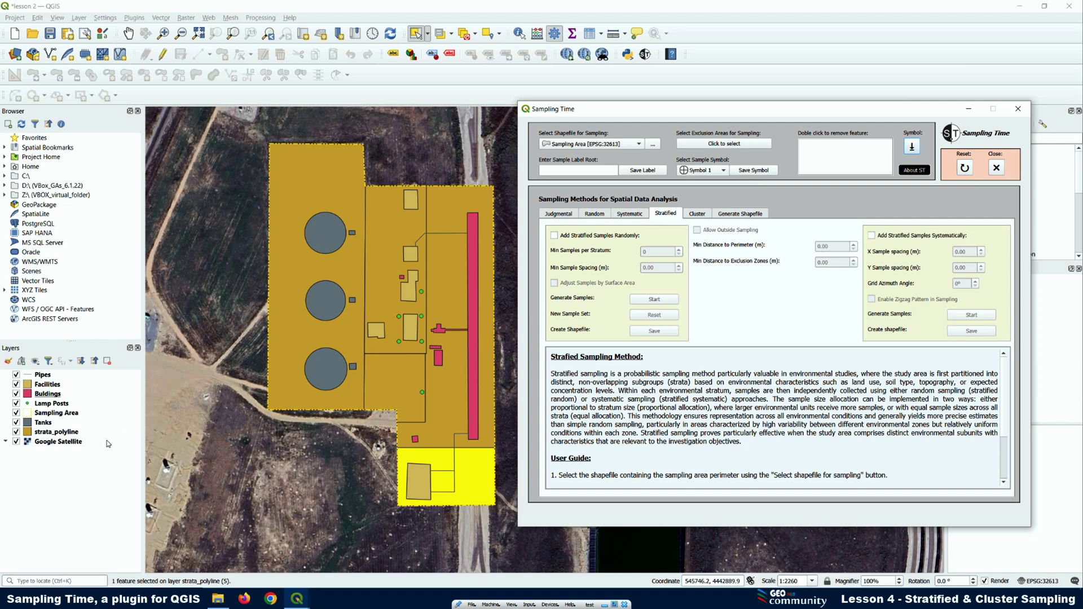
# Reset the Sampling Time plugin to refresh its layer list, and choose strata_polyline as the shapefile for sampling.
pyautogui.click(568, 147)
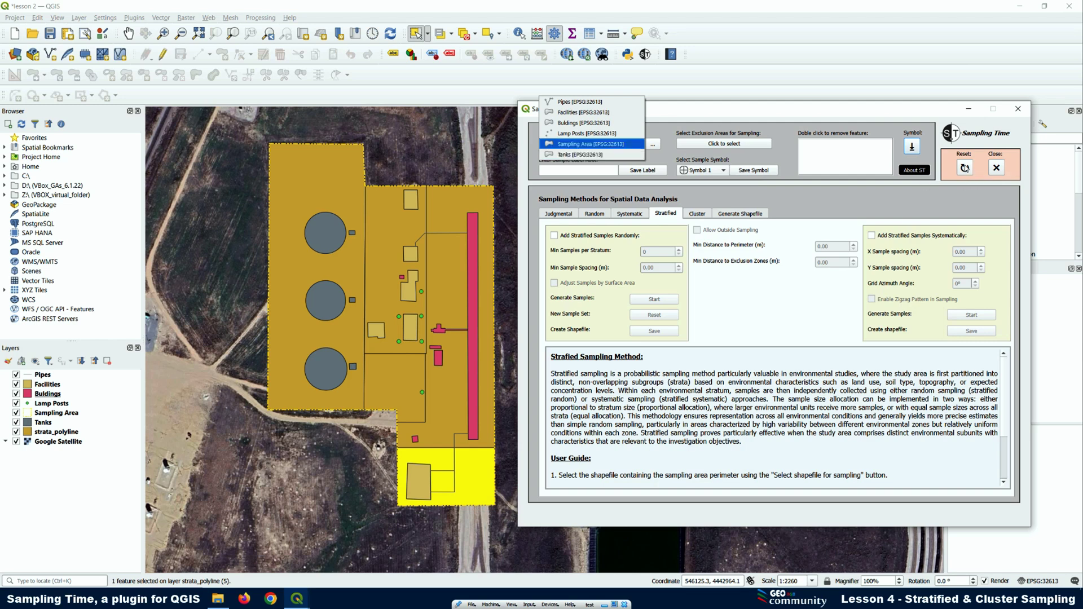
pyautogui.click(964, 168)
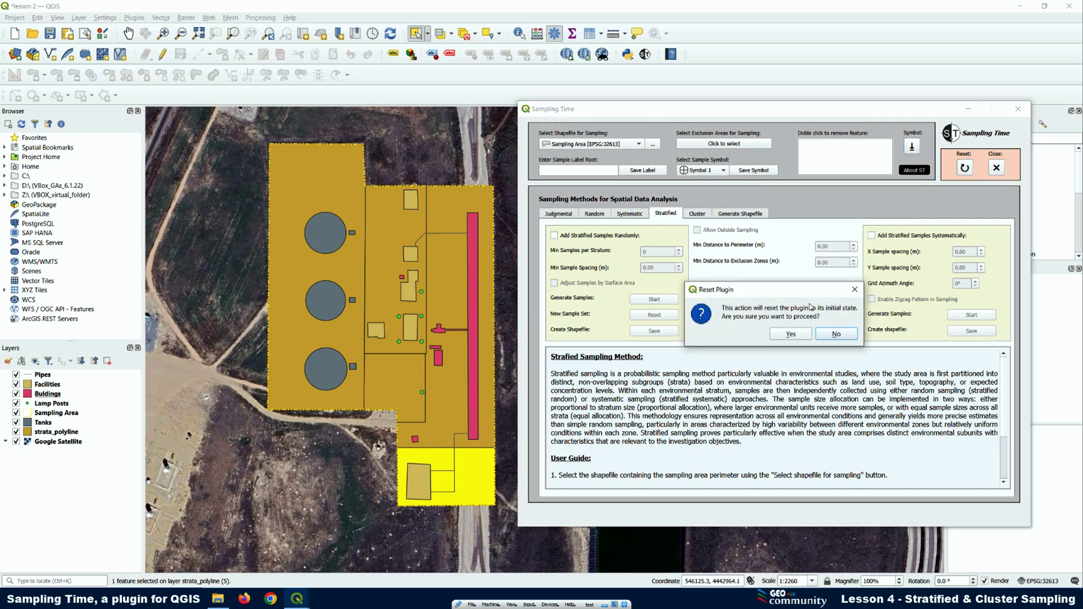
pyautogui.click(790, 334)
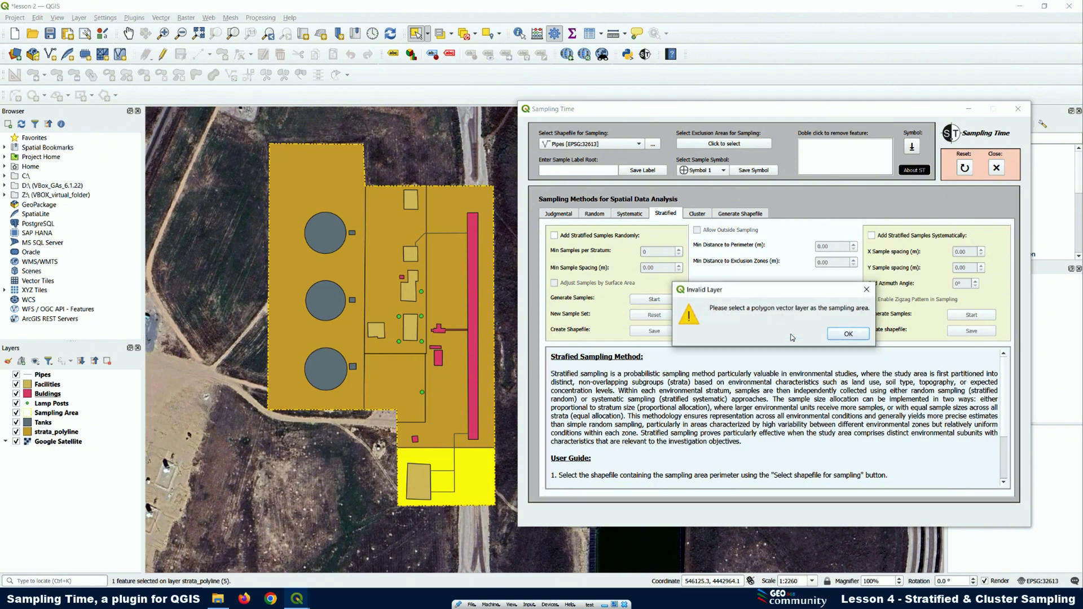
pyautogui.click(847, 334)
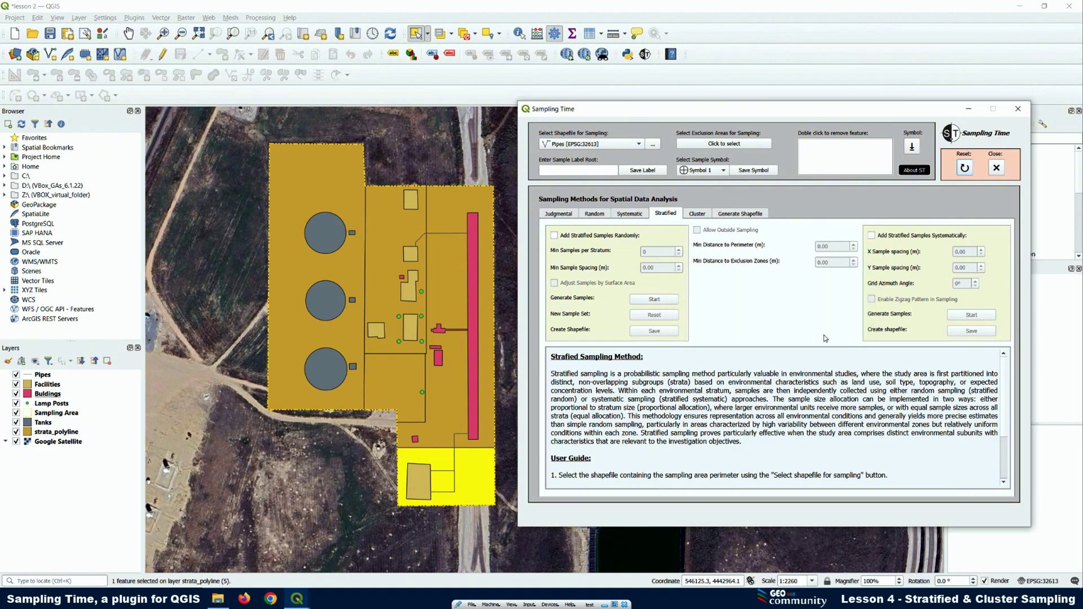
pyautogui.click(640, 144)
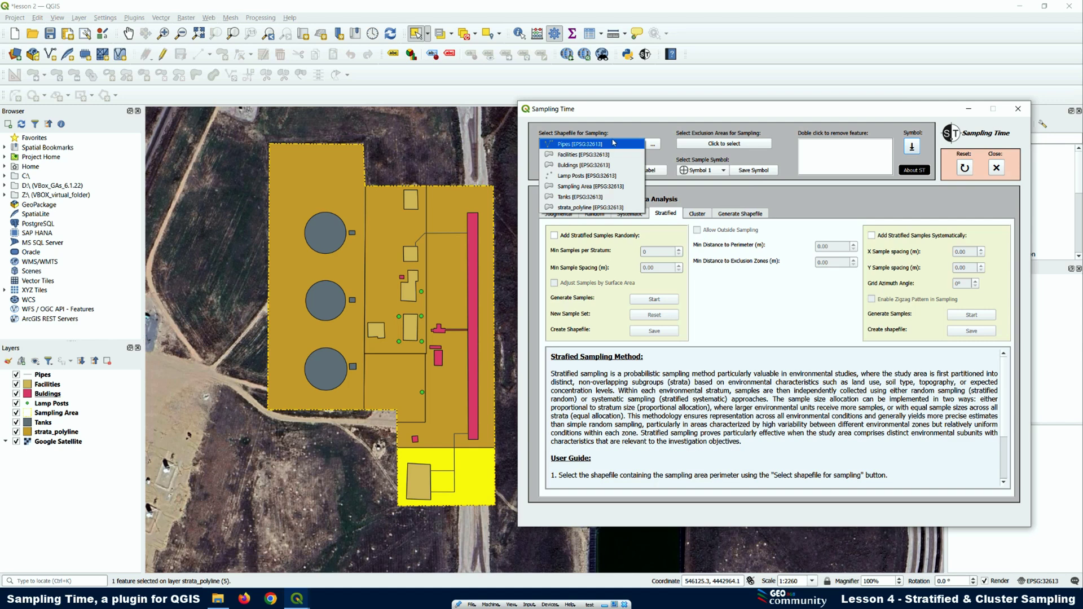
pyautogui.click(570, 209)
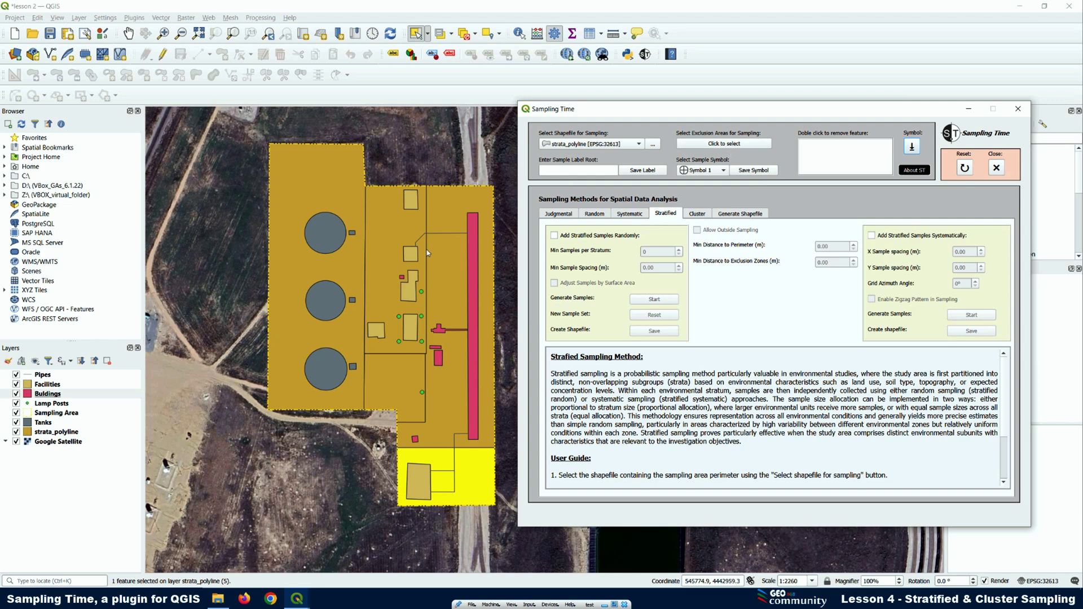
# Add Buldings.shp, Facilities.shp, Lamp Posts.shp, Pipes.shp and Tanks.shp as exclusion areas for the sampling.
pyautogui.click(724, 143)
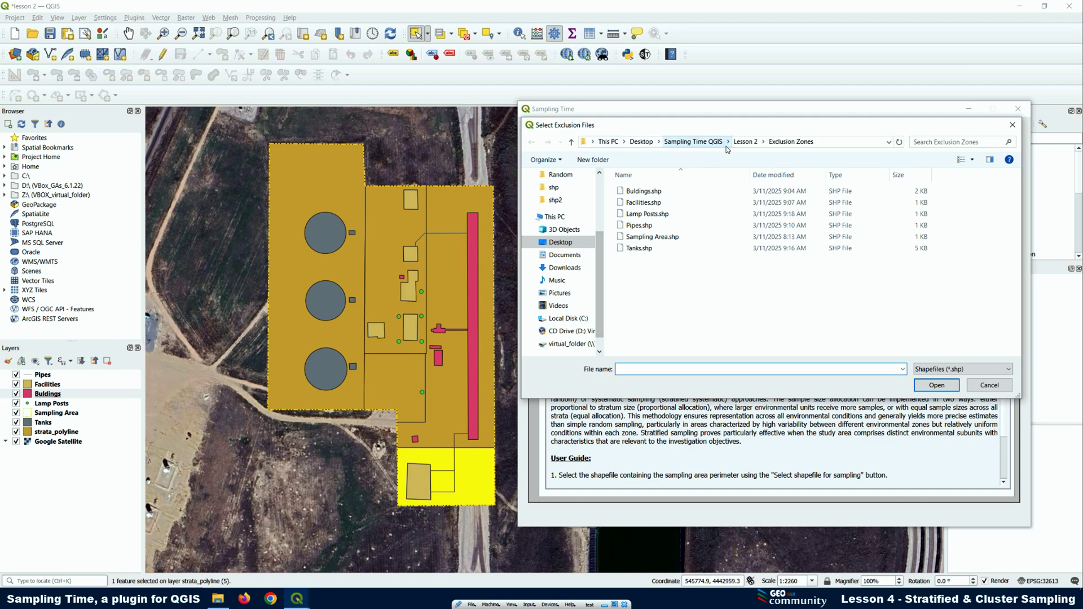
pyautogui.click(637, 249)
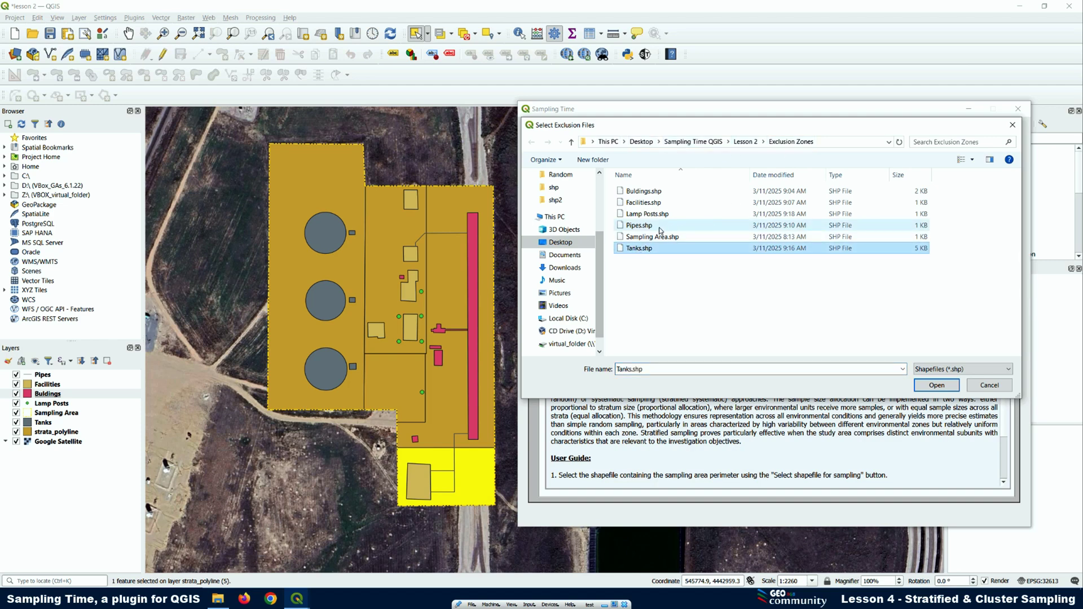
pyautogui.keyDown('ctrl'); pyautogui.click(648, 226); pyautogui.keyUp('ctrl')
pyautogui.keyDown('ctrl'); pyautogui.click(645, 216); pyautogui.keyUp('ctrl')
pyautogui.keyDown('ctrl'); pyautogui.click(641, 203); pyautogui.keyUp('ctrl')
pyautogui.keyDown('ctrl'); pyautogui.click(638, 193); pyautogui.keyUp('ctrl')
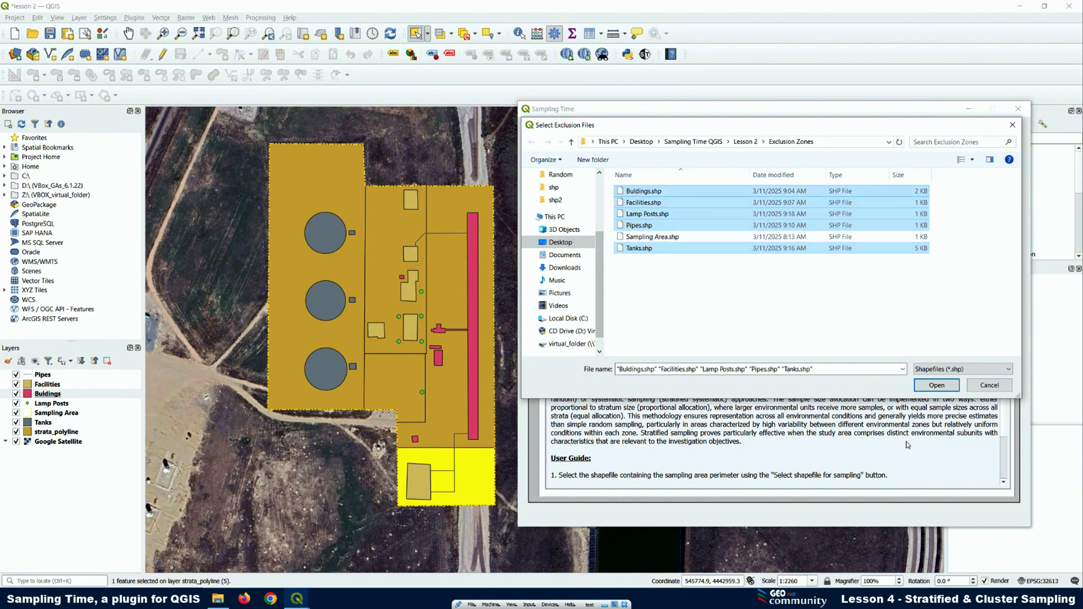
pyautogui.click(937, 385)
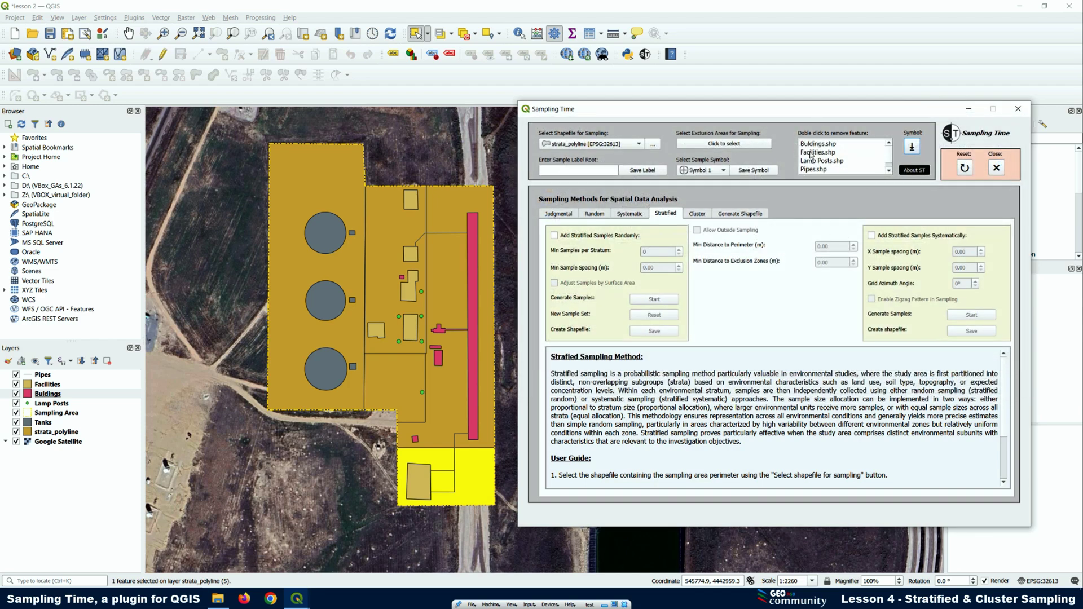
pyautogui.click(889, 167)
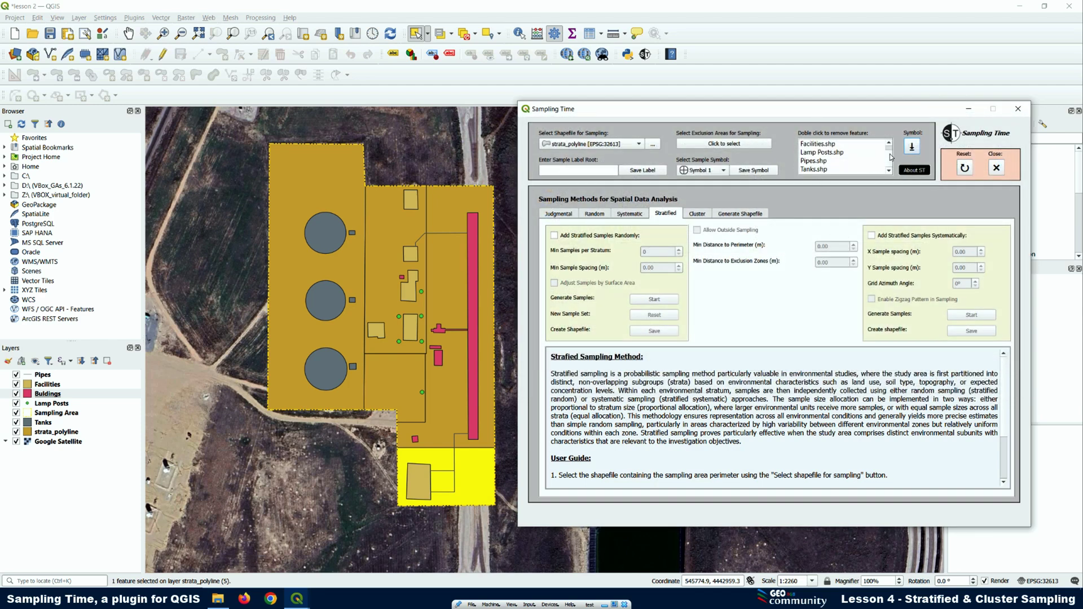
# Save SS-2025- as the sample label root and Symbol 3 as the sample symbol.
pyautogui.click(552, 171)
pyautogui.click(648, 172)
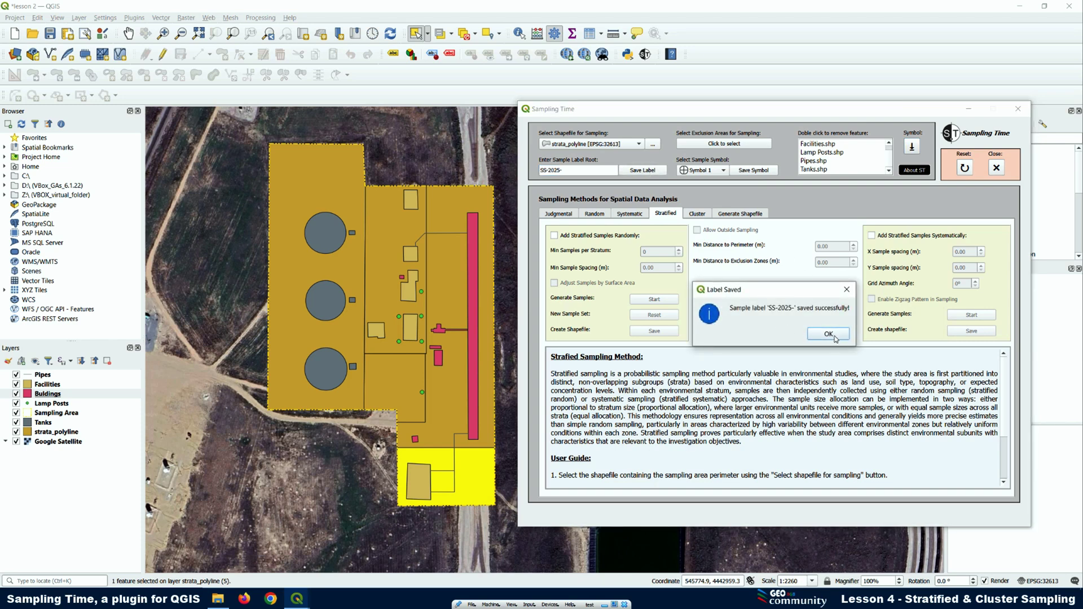
pyautogui.click(828, 335)
pyautogui.click(724, 172)
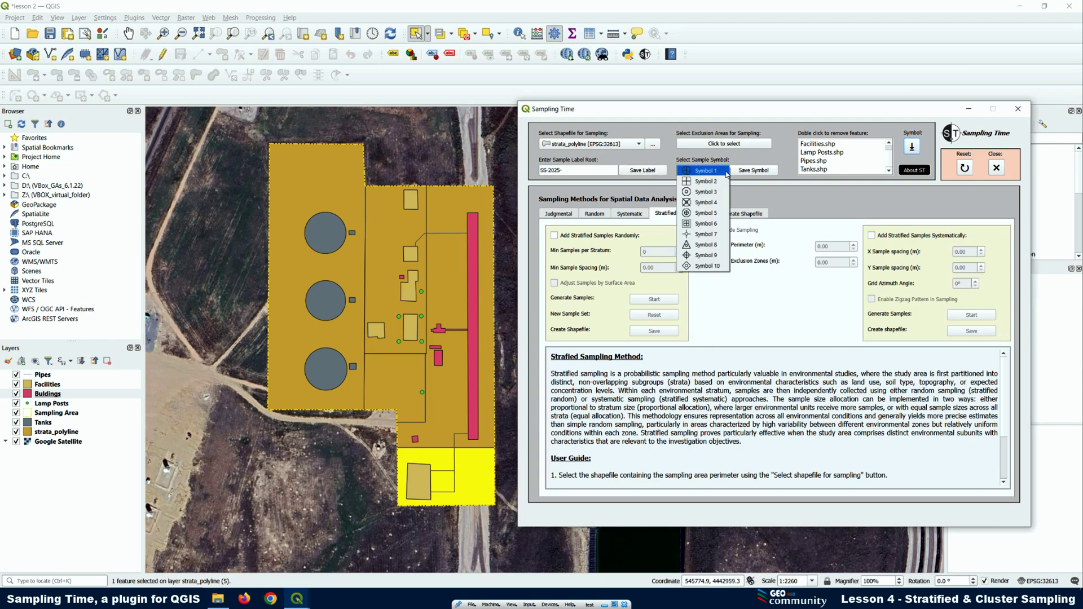
pyautogui.click(705, 194)
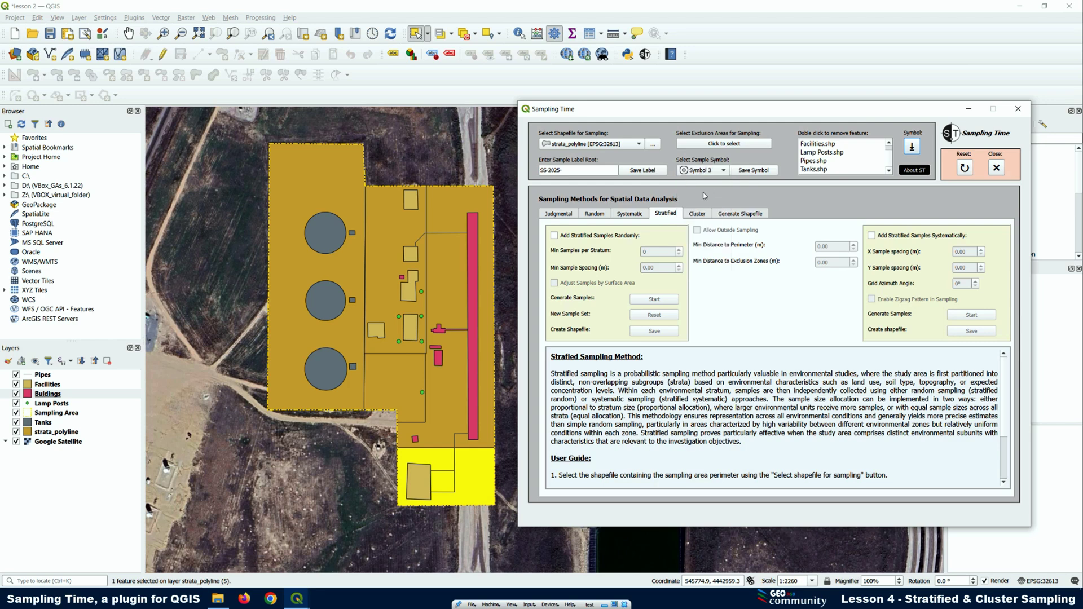
pyautogui.click(755, 171)
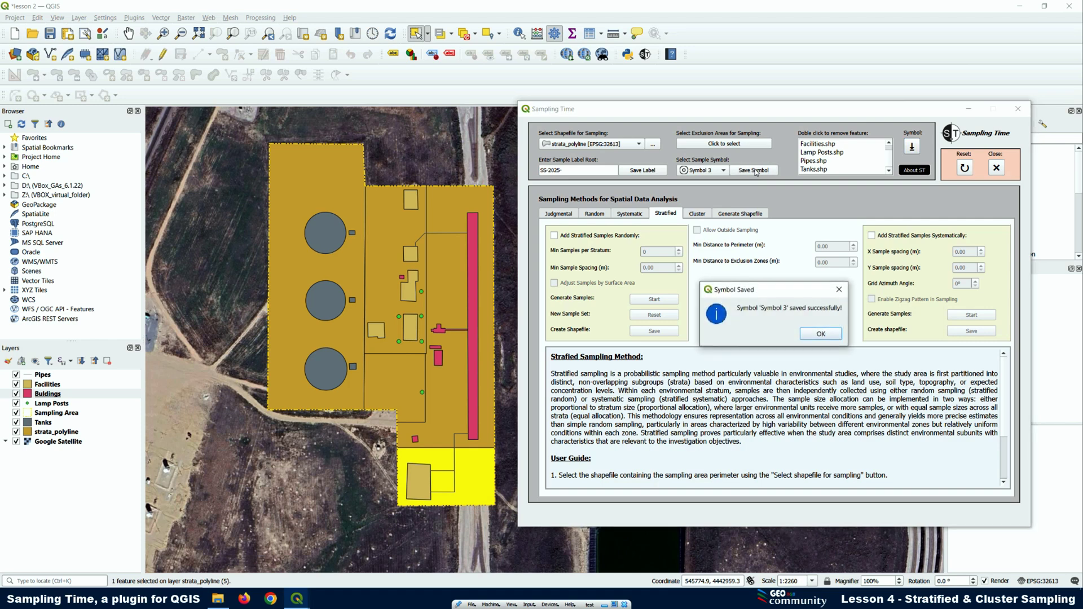
pyautogui.click(822, 334)
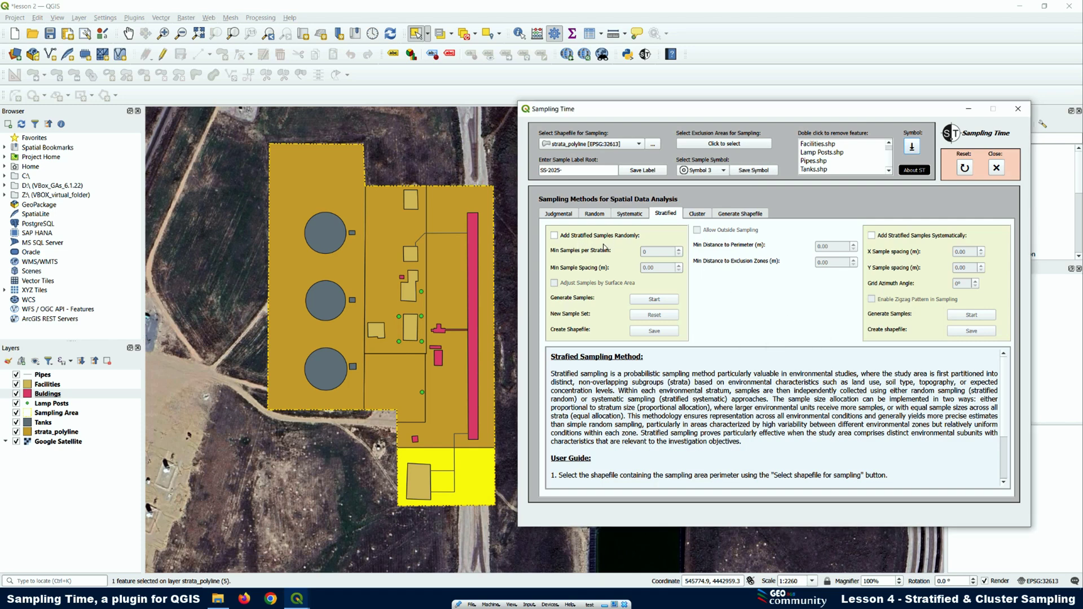
# Enable random stratified samples with outside sampling allowed, and set the minimum distances to 5 m from the perimeter and 10 m from exclusion zones.
pyautogui.click(555, 236)
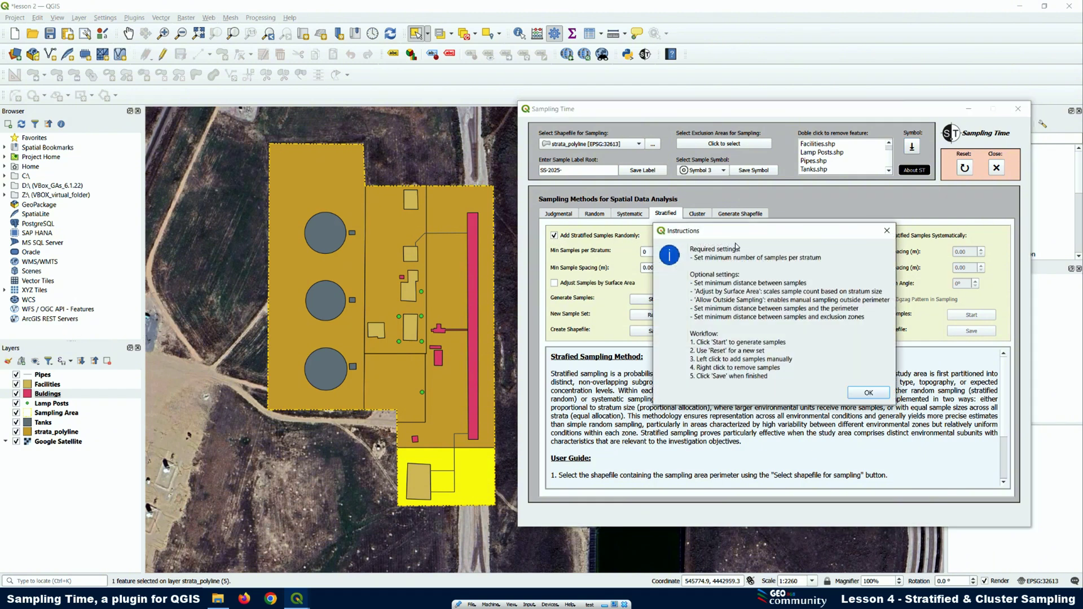
pyautogui.click(872, 393)
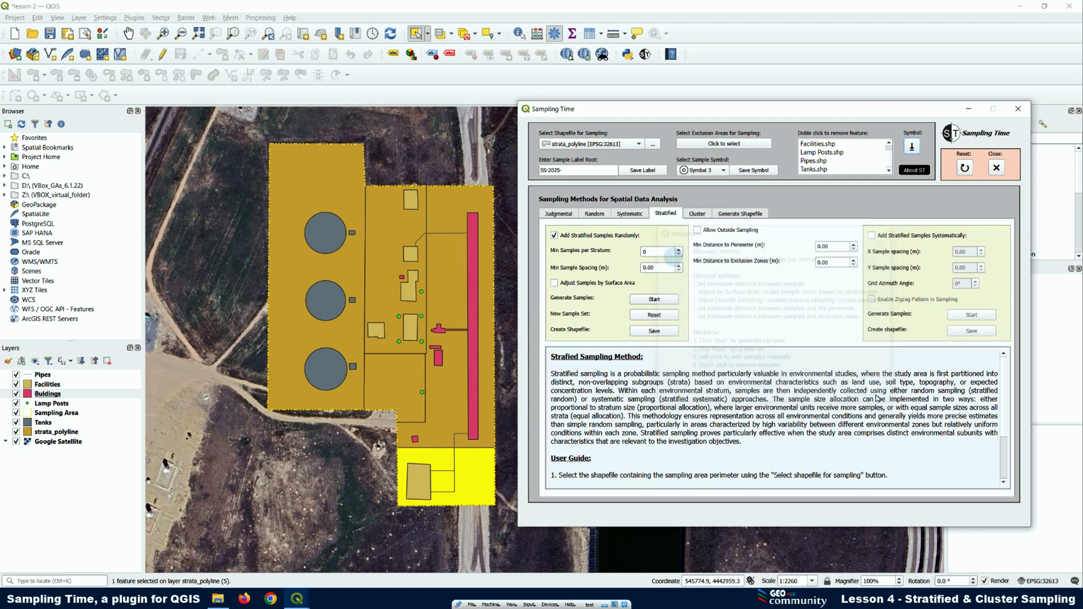
pyautogui.click(698, 231)
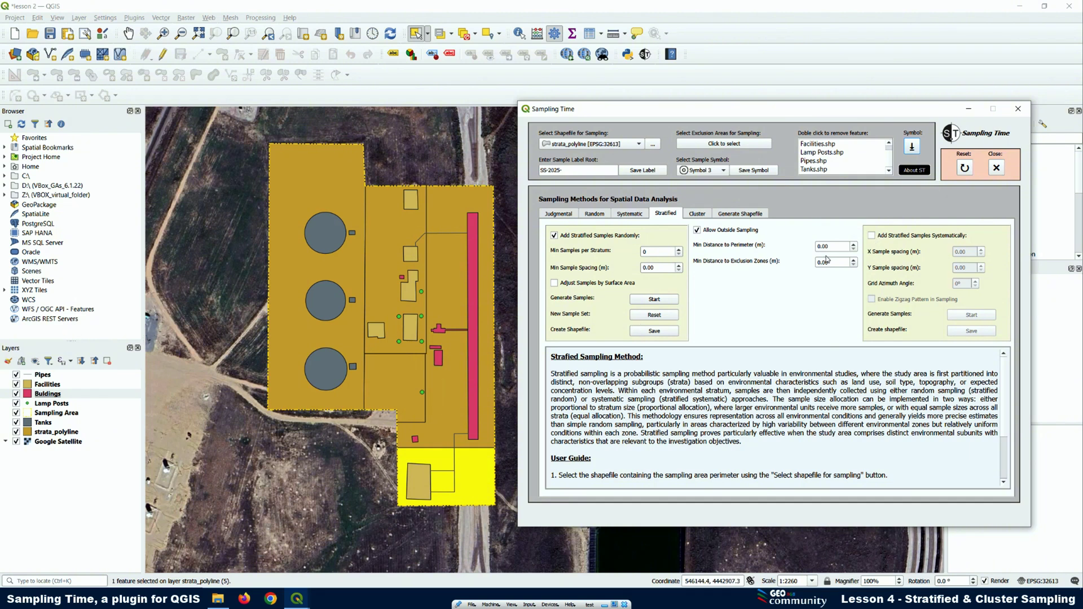
pyautogui.moveTo(831, 246); pyautogui.dragTo(801, 243)
pyautogui.write('10')
pyautogui.click(831, 262)
pyautogui.write('10')
pyautogui.hotkey('shift', 'Tab')
pyautogui.write('5')
# Generate random samples with a minimum of 5 per stratum and 20 m spacing, and review the generation summary.
pyautogui.doubleClick(650, 251)
pyautogui.doubleClick(659, 267)
pyautogui.write('20')
pyautogui.click(653, 299)
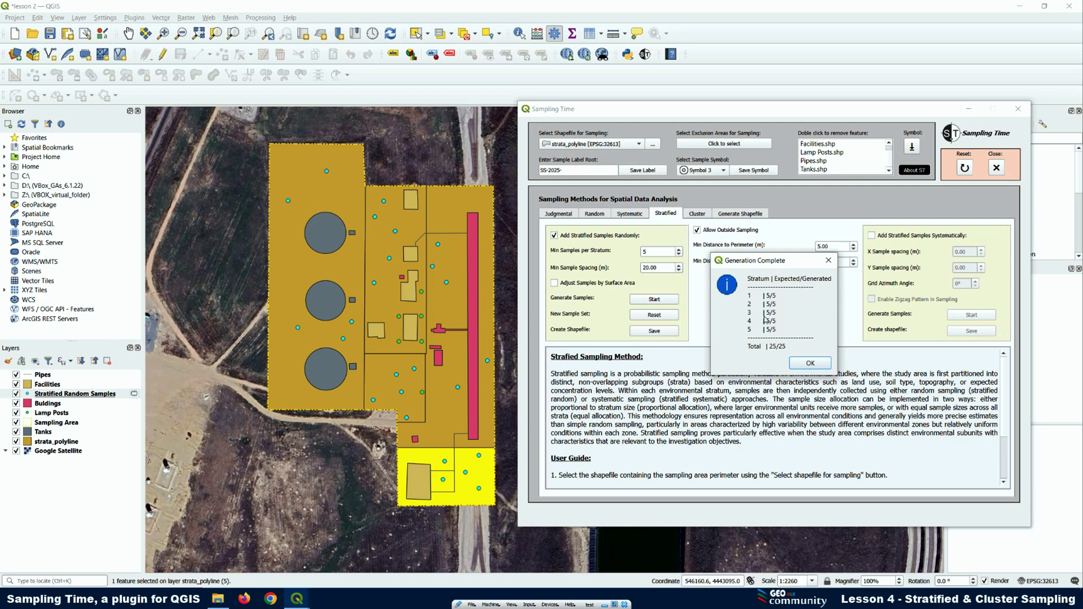
pyautogui.moveTo(773, 267); pyautogui.dragTo(646, 198)
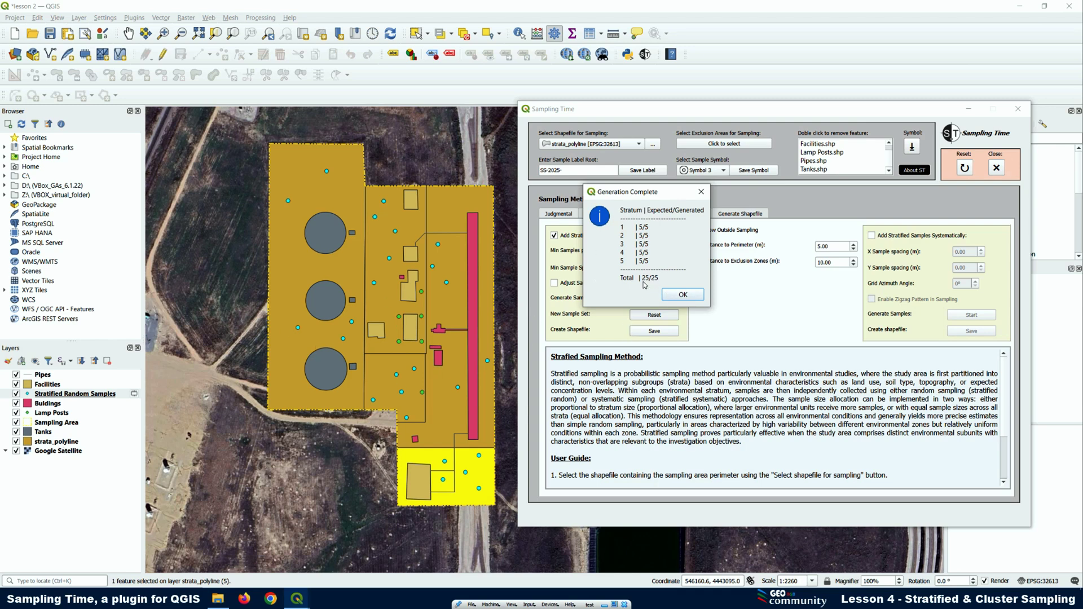
pyautogui.moveTo(648, 194); pyautogui.dragTo(859, 218)
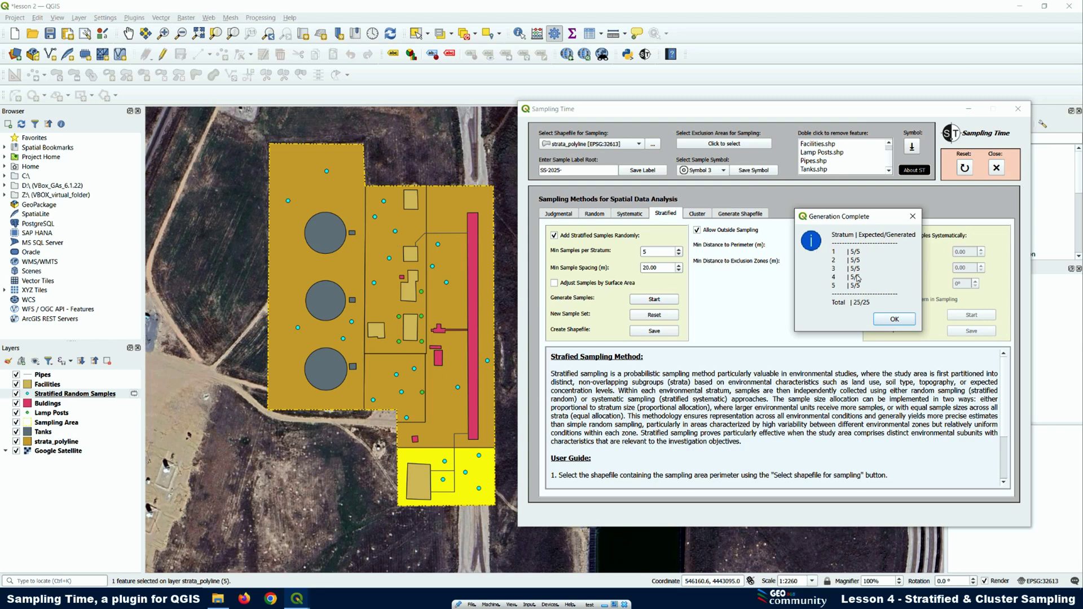
pyautogui.moveTo(873, 220); pyautogui.dragTo(736, 264)
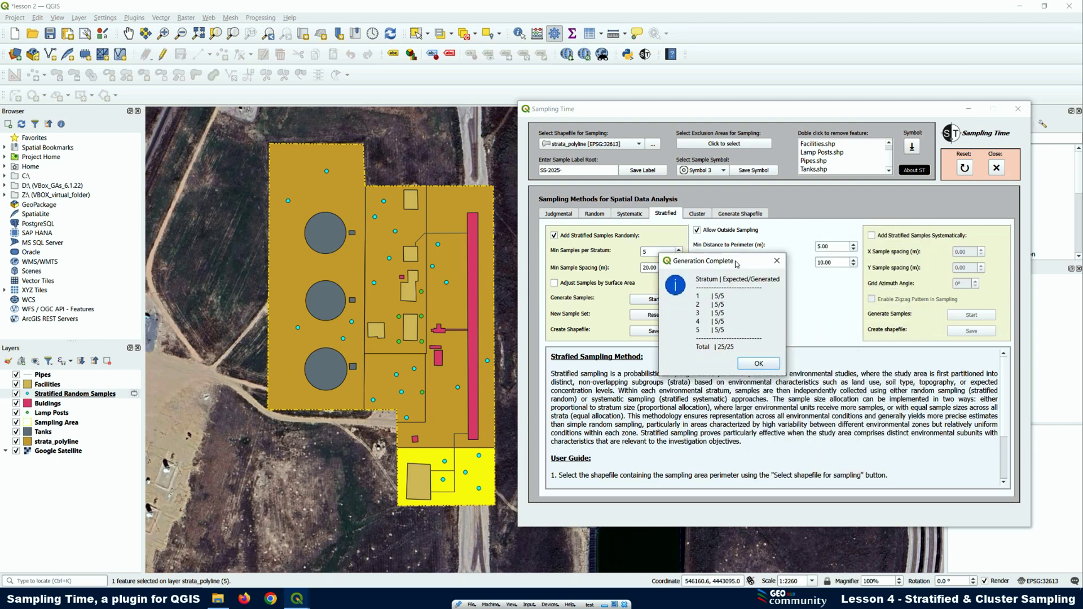
pyautogui.click(755, 364)
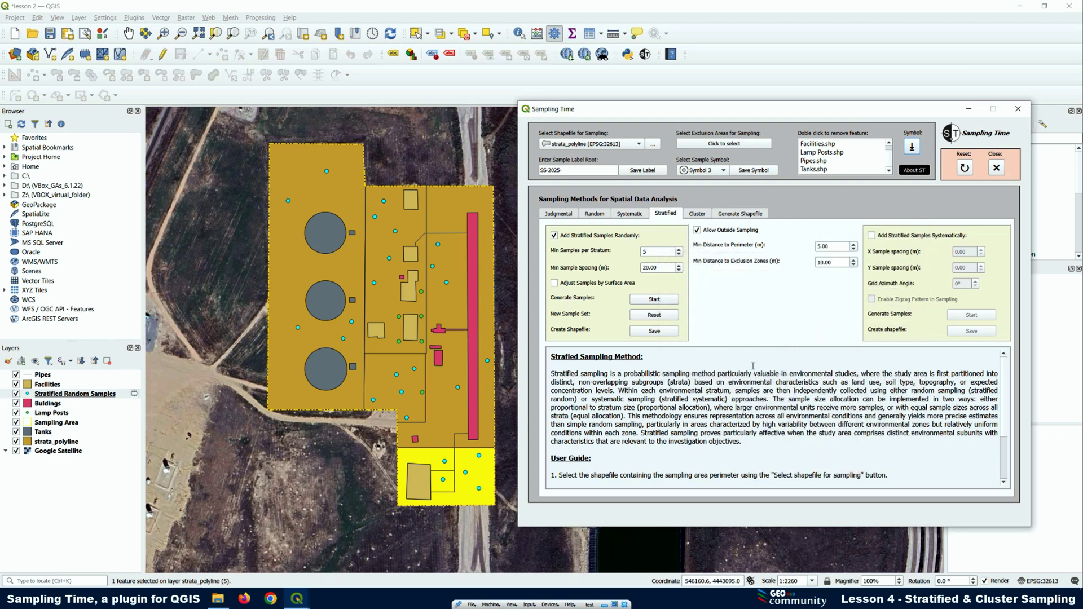
# Remove the Stratified Random Samples layer from the project.
pyautogui.rightClick(75, 395)
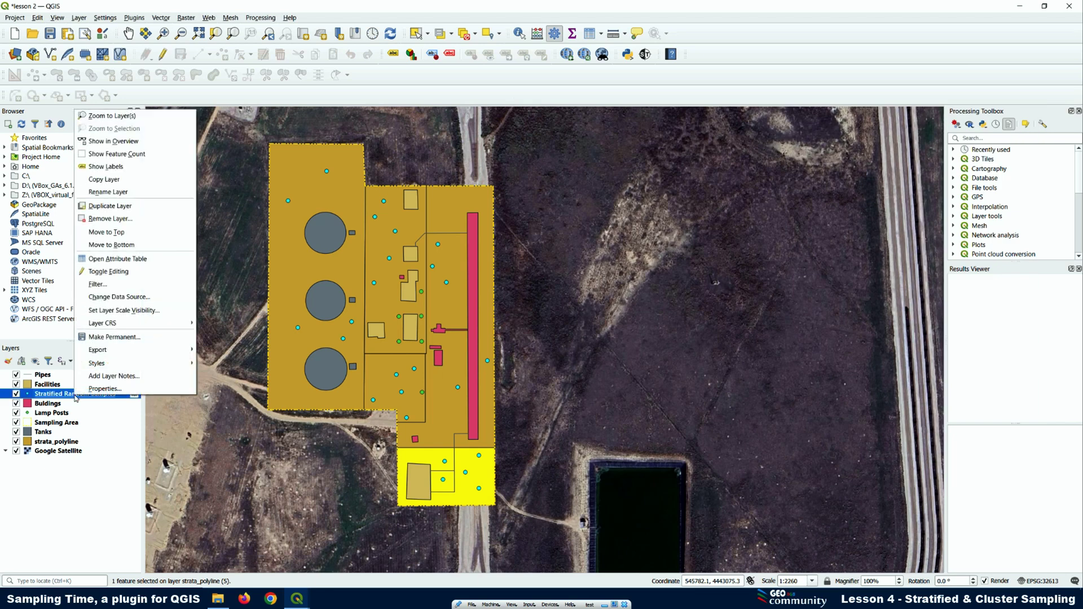
pyautogui.click(107, 218)
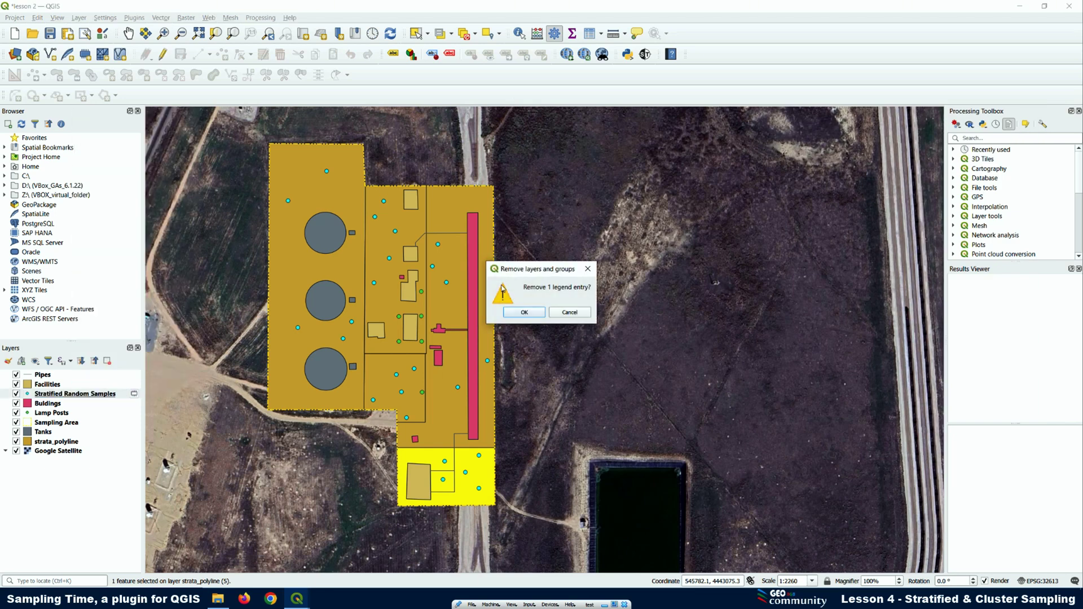
pyautogui.click(504, 311)
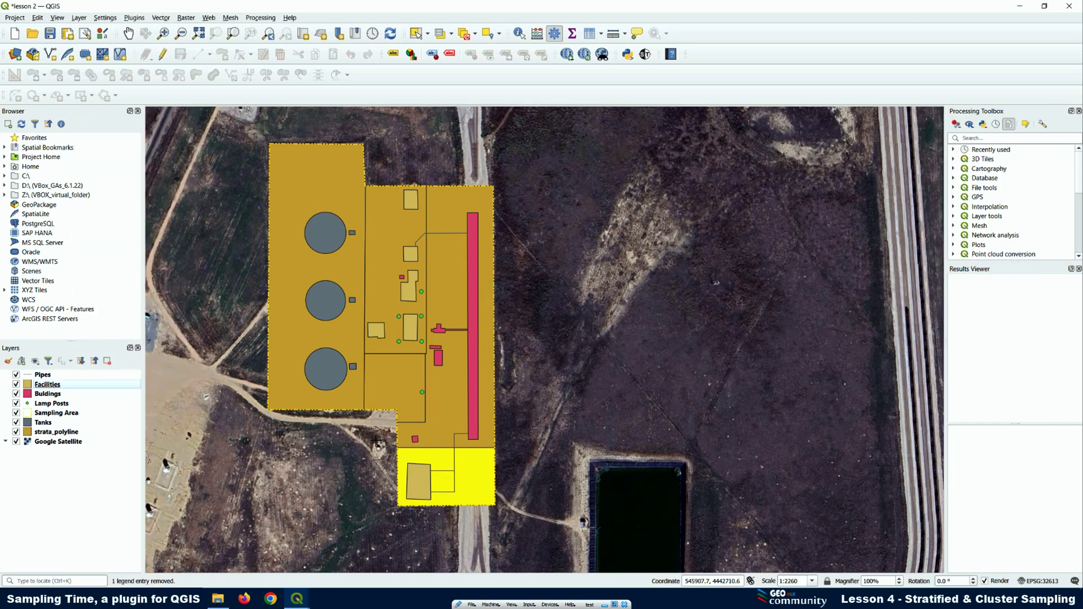
# Set the minimum distance to exclusion zones to 25 m and the sample spacing to 40 m, and generate a new random sample set.
pyautogui.click(645, 54)
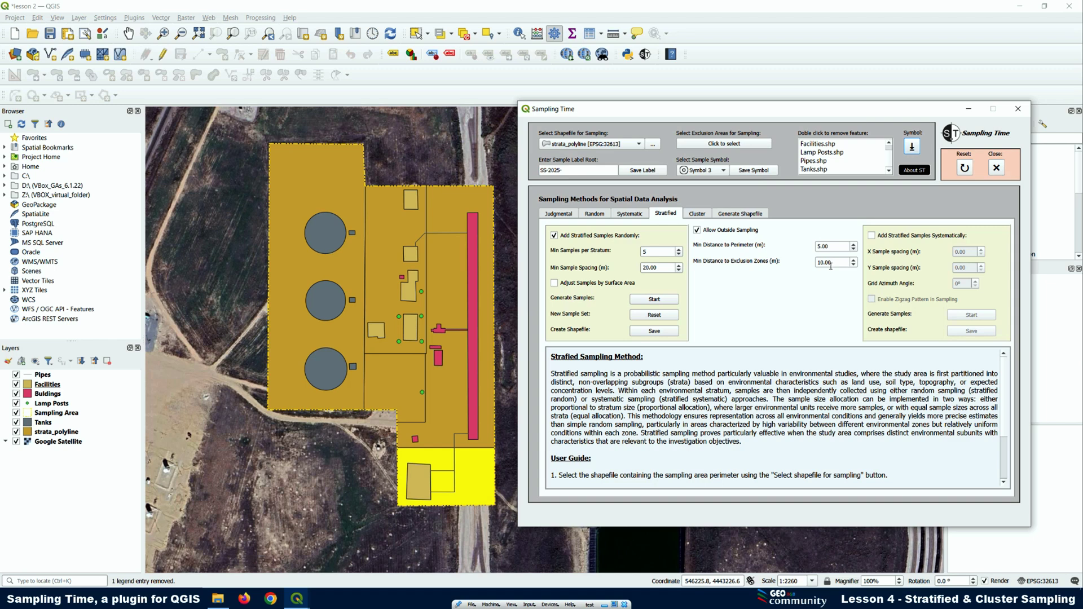
pyautogui.moveTo(831, 264); pyautogui.dragTo(813, 262)
pyautogui.write('25')
pyautogui.moveTo(672, 268); pyautogui.dragTo(643, 266)
pyautogui.write('40')
pyautogui.click(654, 299)
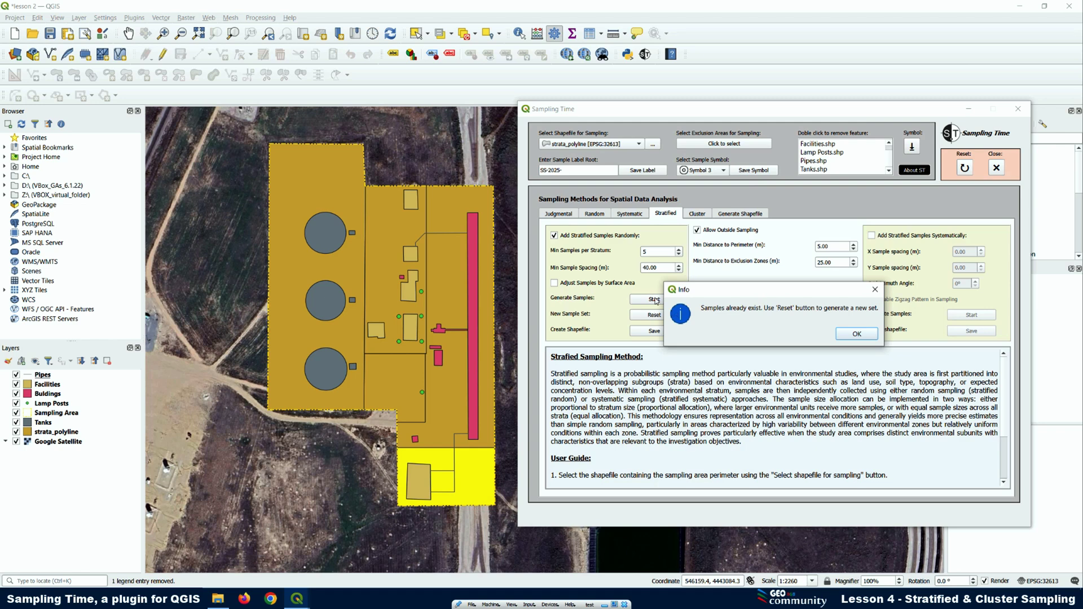
pyautogui.click(852, 335)
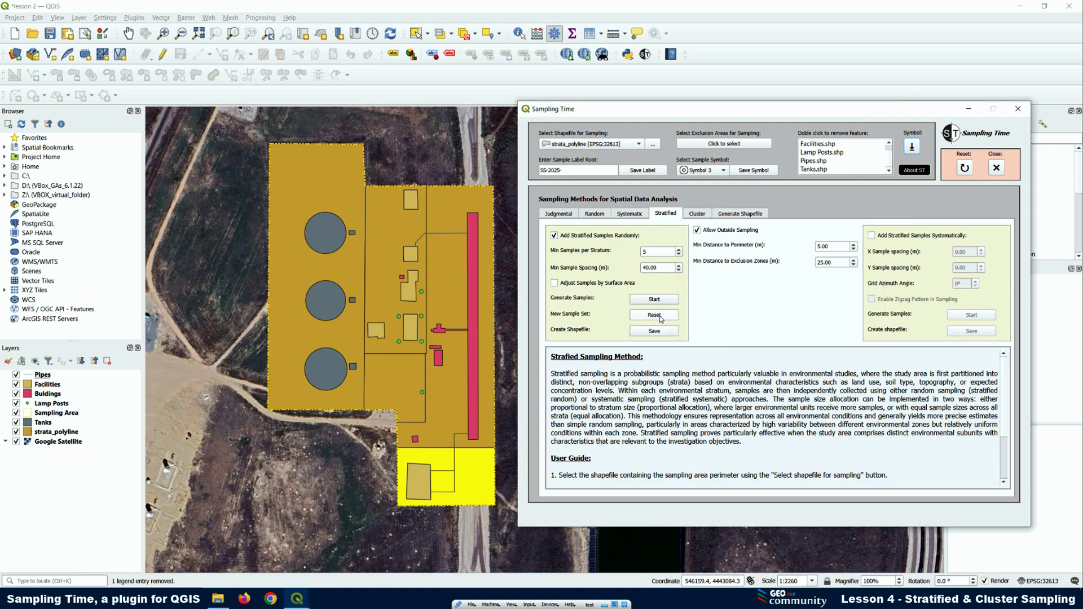
pyautogui.click(655, 315)
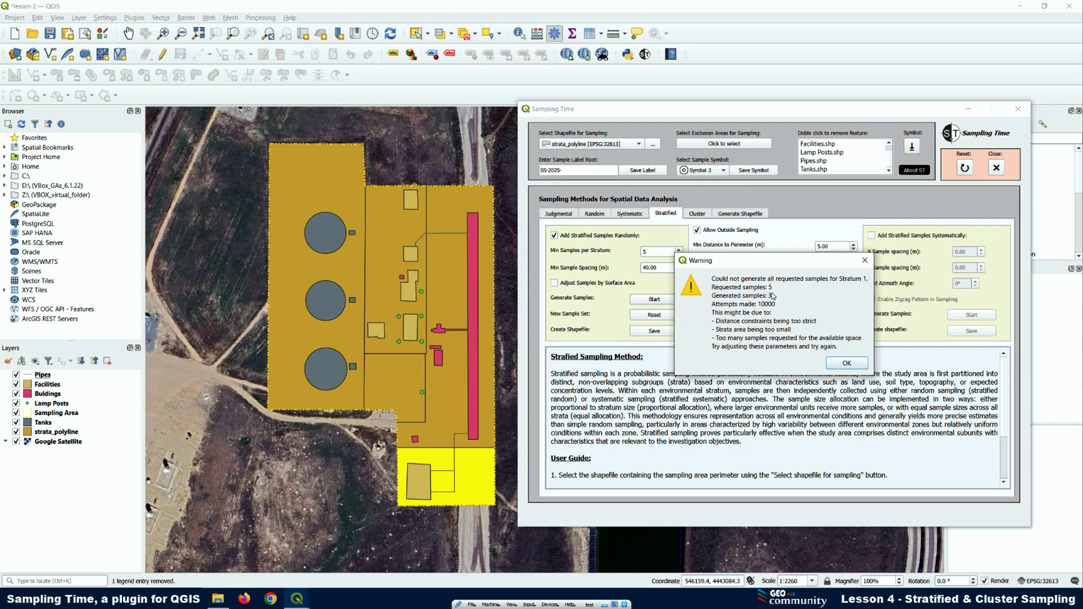
# Spread out the stratum warnings and compare the requested and generated samples for each affected stratum.
pyautogui.press('Return')
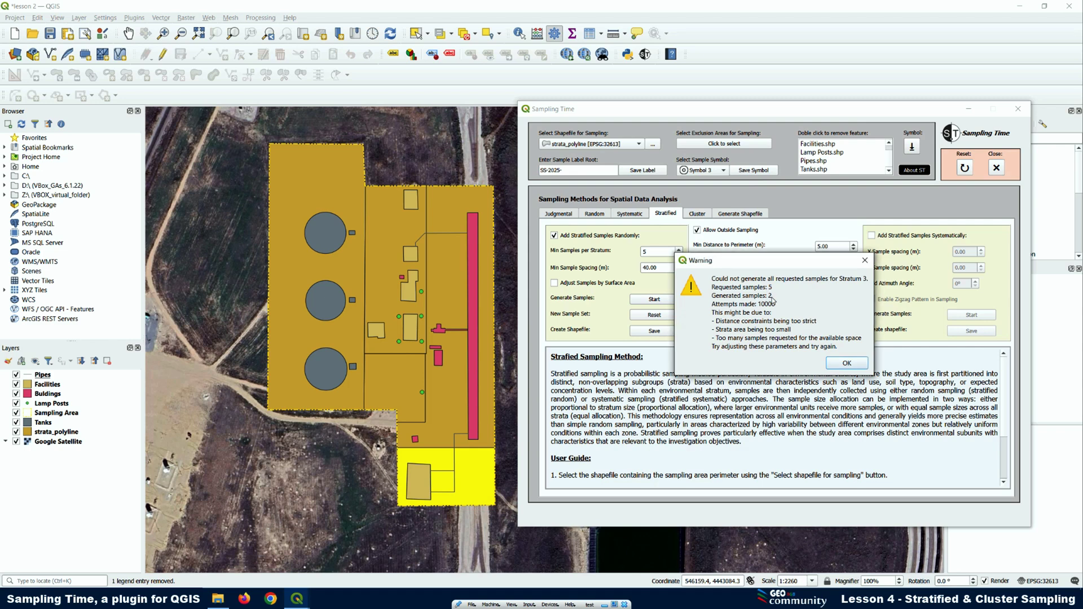
pyautogui.moveTo(761, 260); pyautogui.dragTo(947, 277)
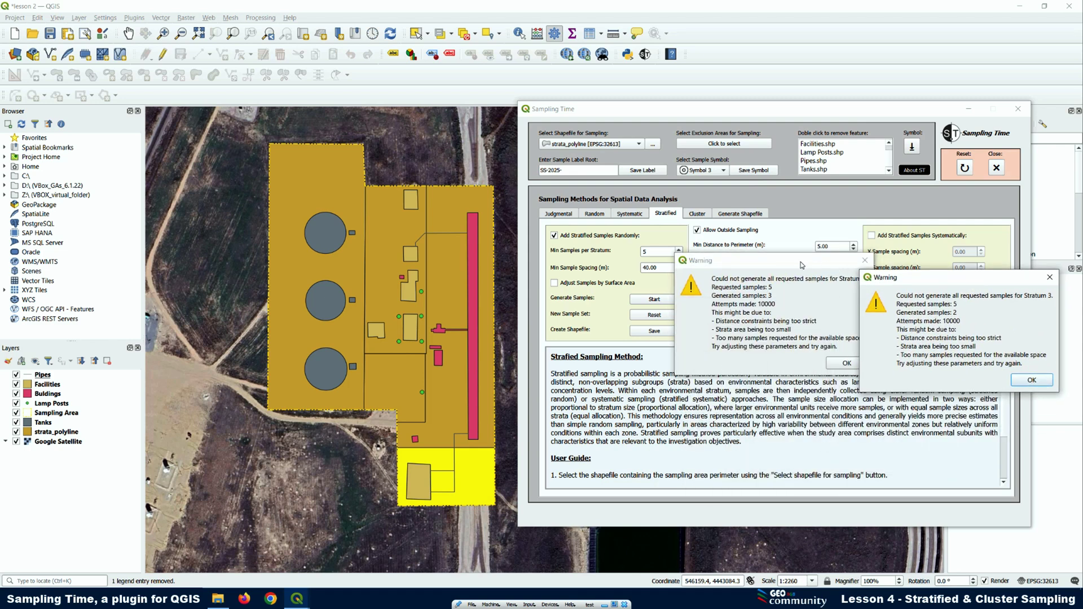
pyautogui.click(759, 311)
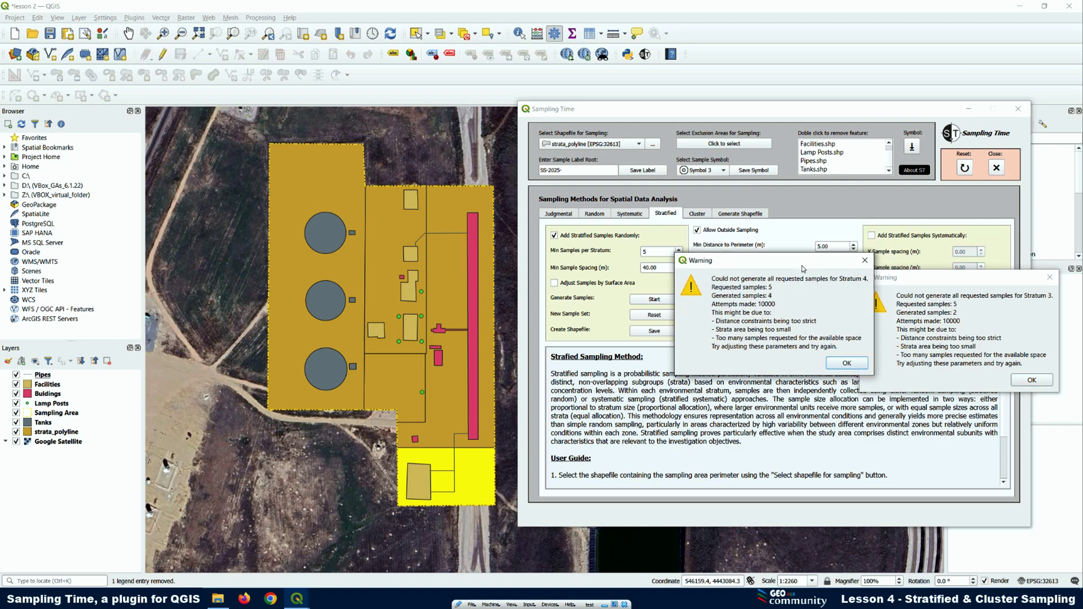
pyautogui.moveTo(805, 266); pyautogui.dragTo(942, 409)
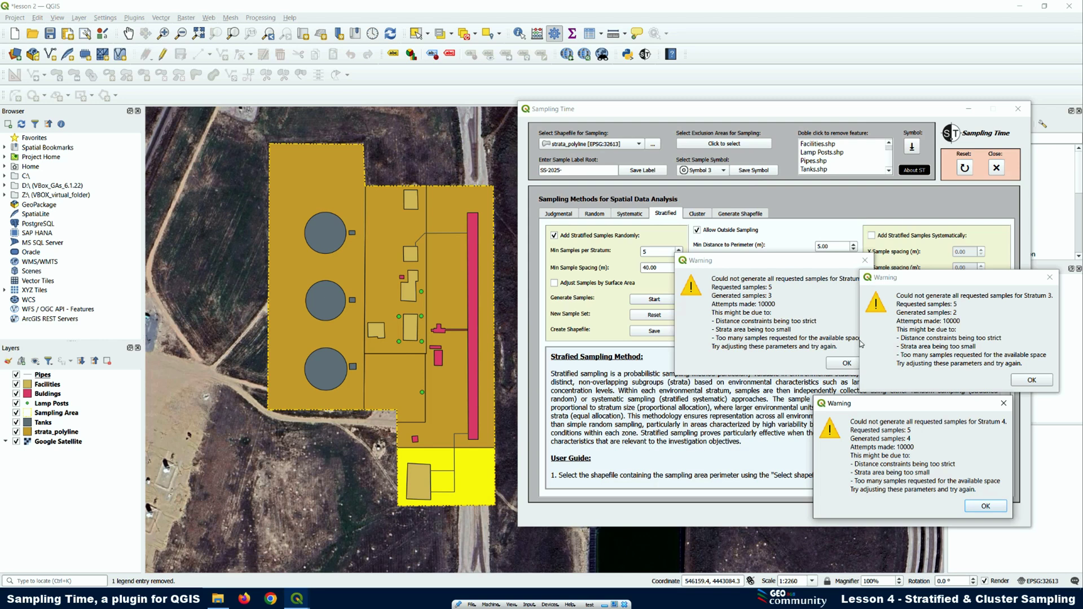
pyautogui.press('Return')
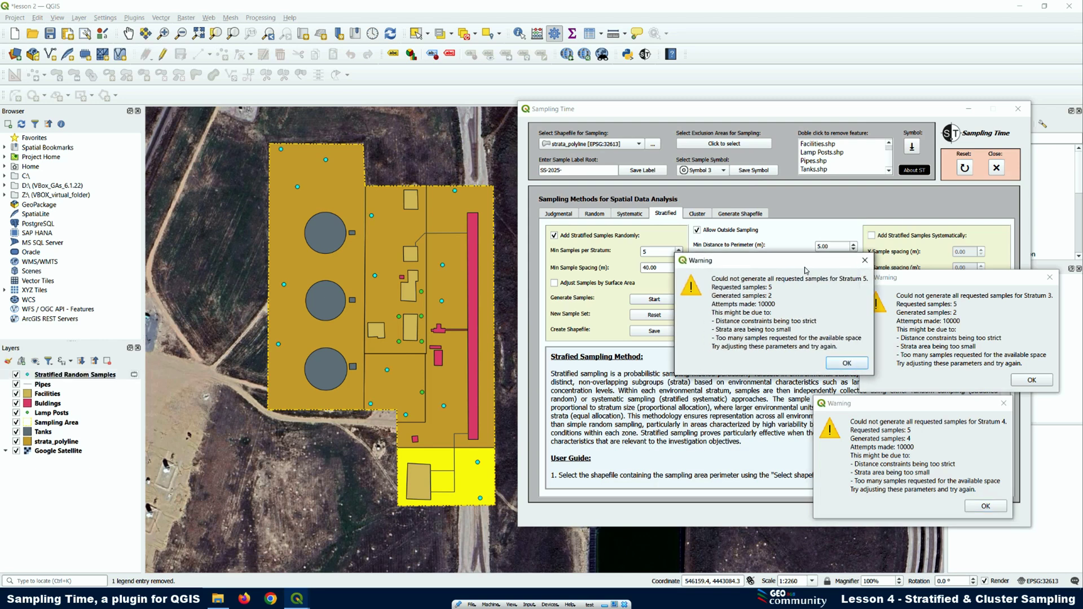
pyautogui.moveTo(806, 270); pyautogui.dragTo(962, 133)
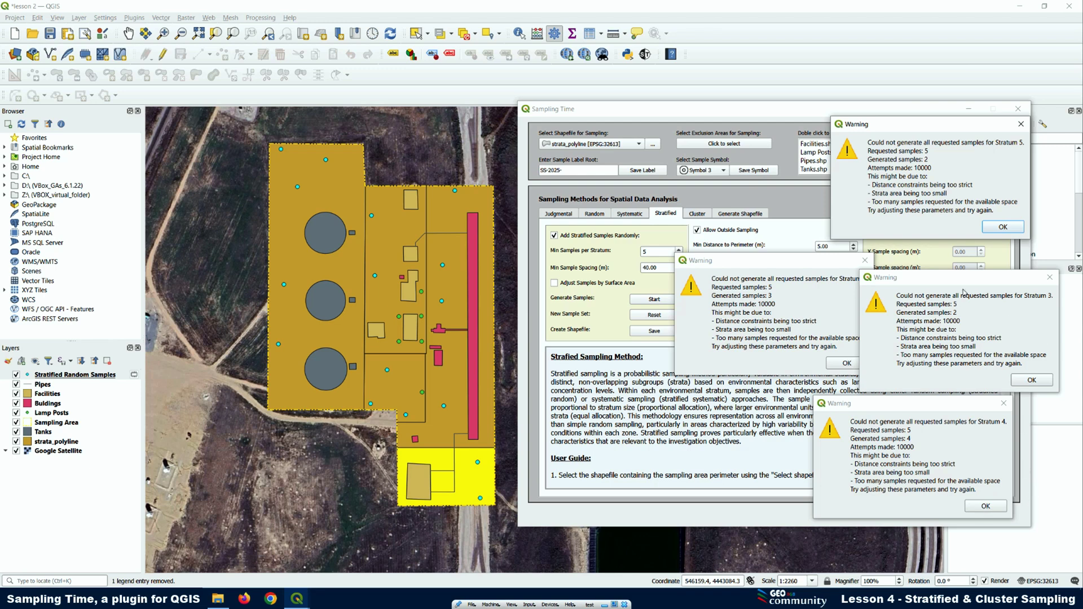
pyautogui.moveTo(909, 129); pyautogui.dragTo(638, 120)
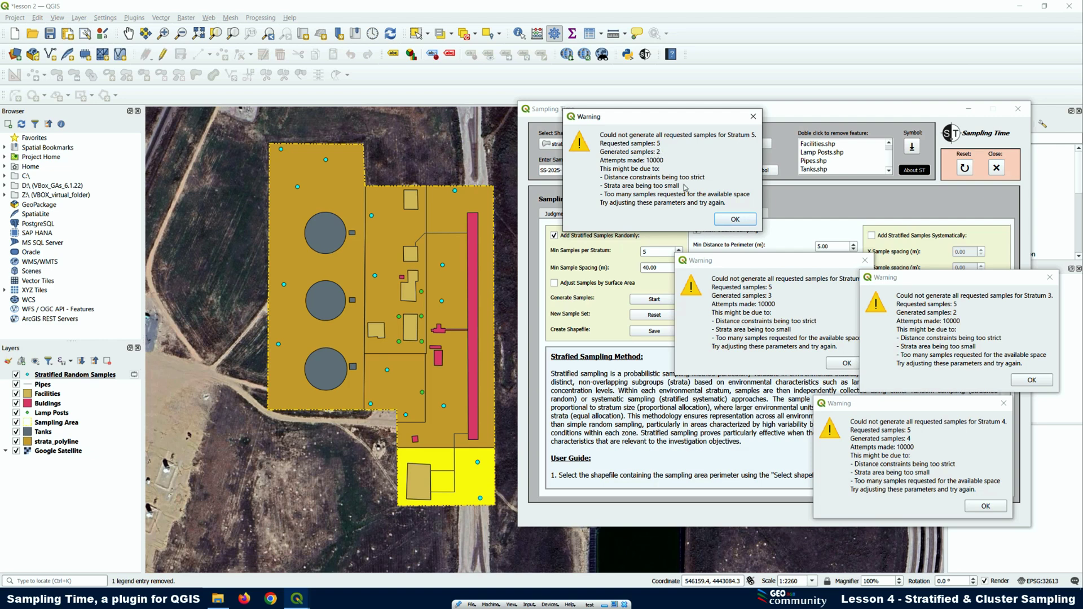
# Dismiss the stratum warnings one by one and review the summary of expected and generated samples.
pyautogui.click(730, 220)
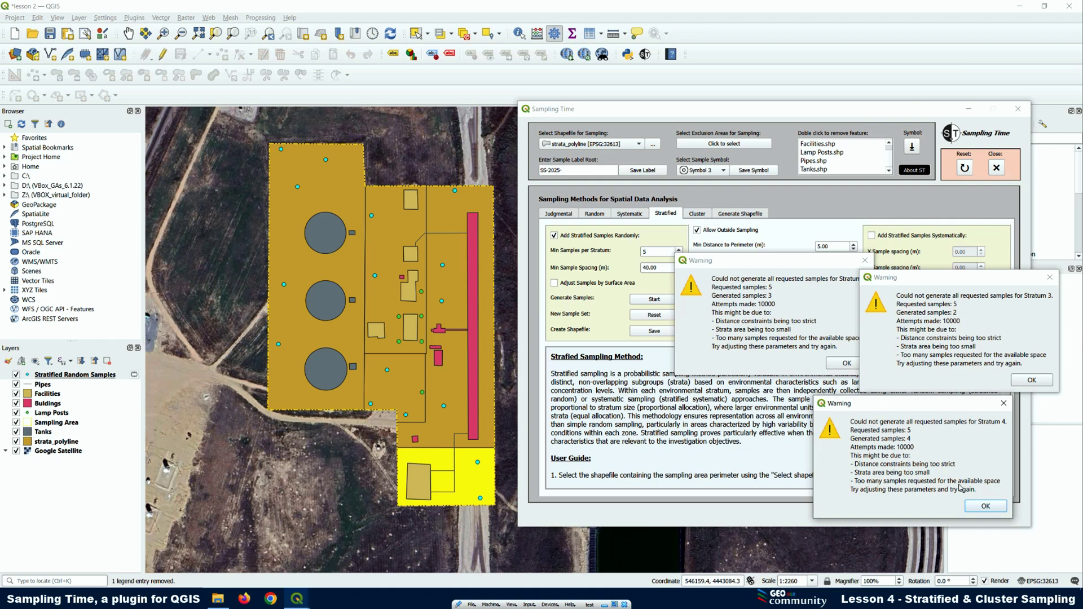
pyautogui.click(984, 506)
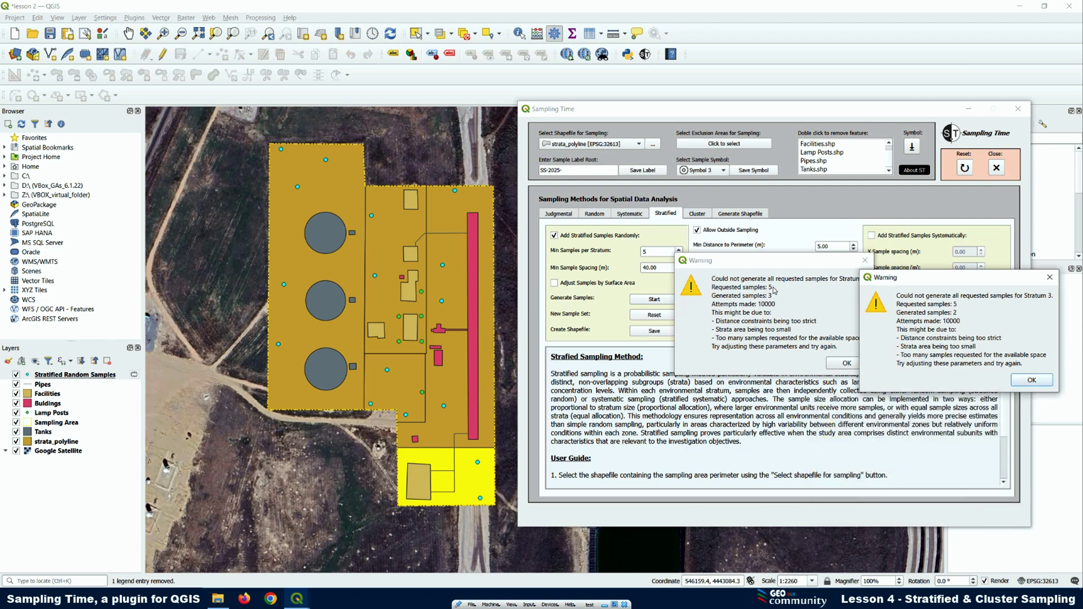
pyautogui.click(1032, 380)
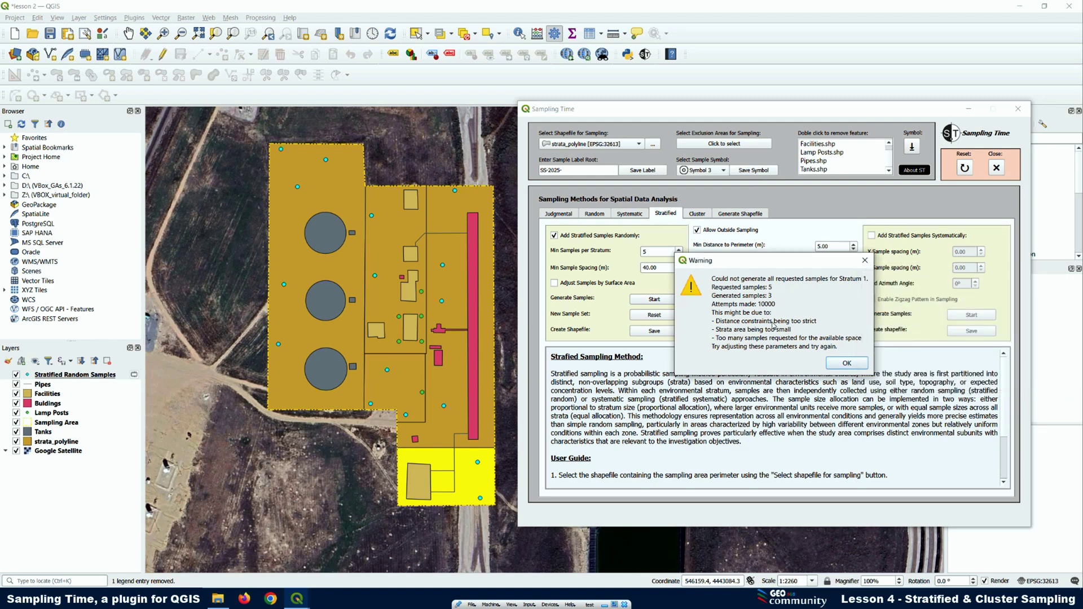
pyautogui.click(844, 364)
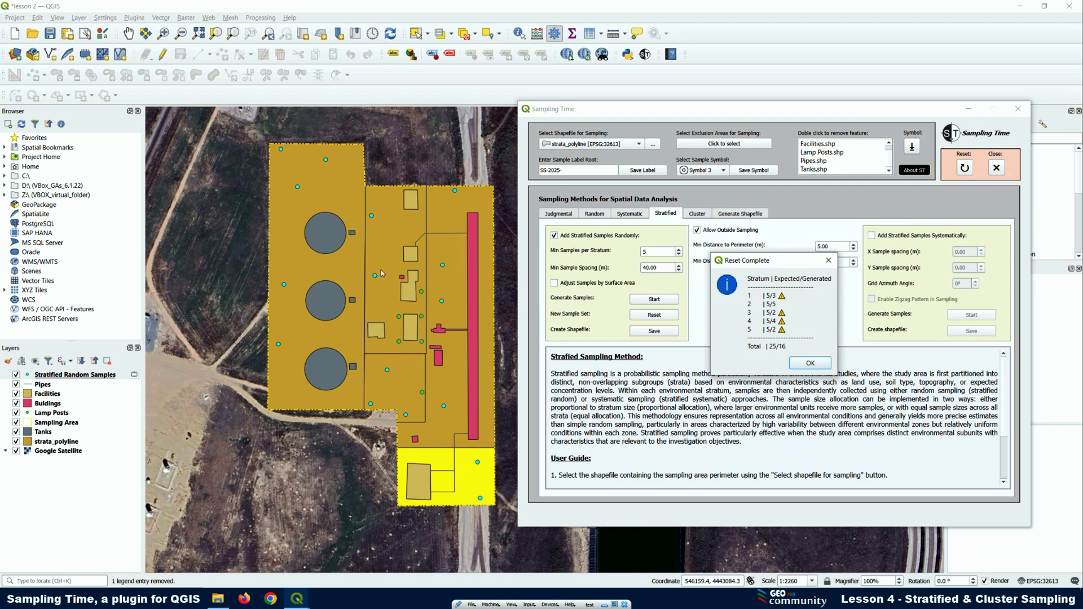
pyautogui.click(811, 364)
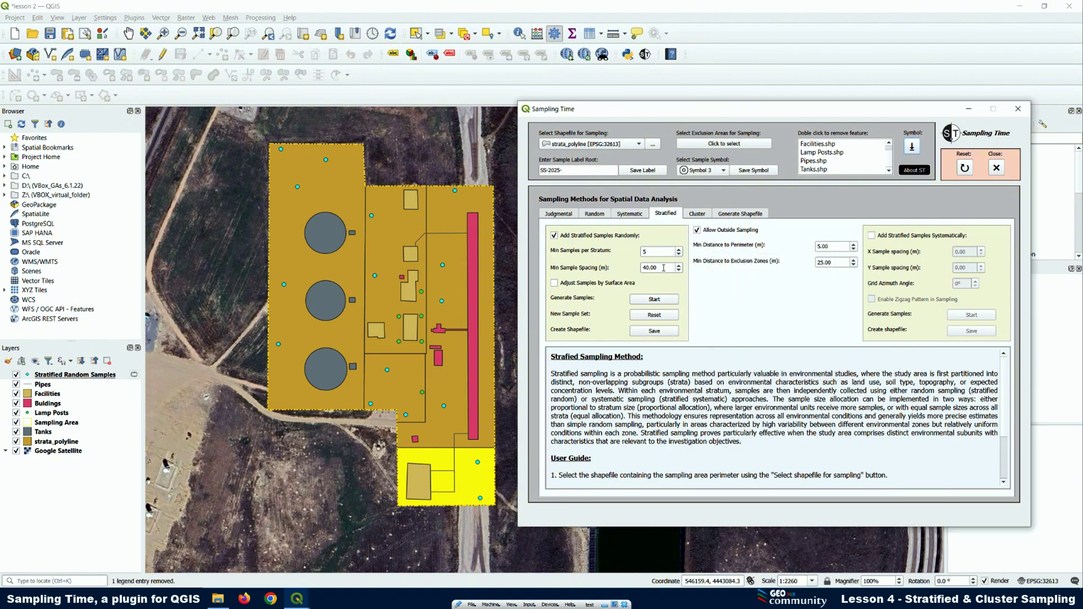
# Set the sample spacing to 30 m and the exclusion zone distance to 20 m, and generate a new random sample set.
pyautogui.doubleClick(663, 268)
pyautogui.write('30')
pyautogui.moveTo(837, 266); pyautogui.dragTo(807, 260)
pyautogui.write('20')
pyautogui.click(642, 300)
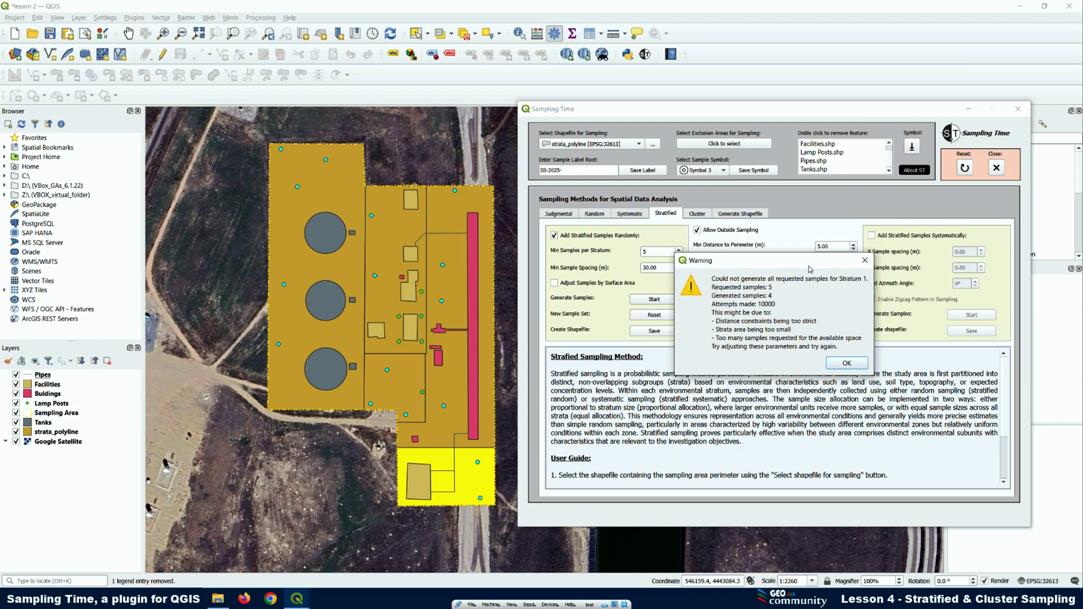
pyautogui.click(846, 364)
pyautogui.click(846, 363)
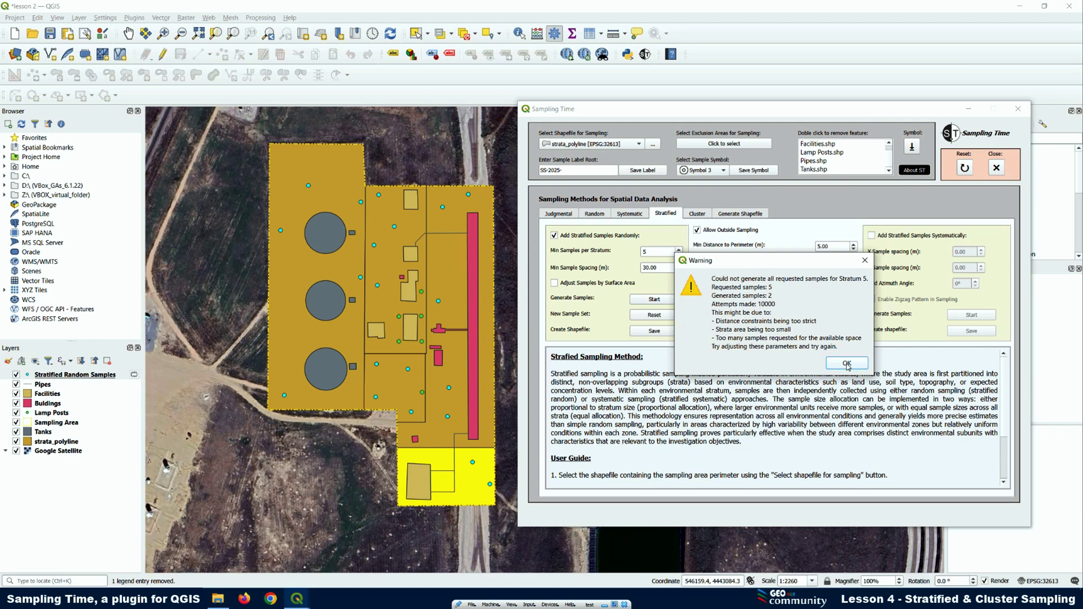
pyautogui.click(846, 364)
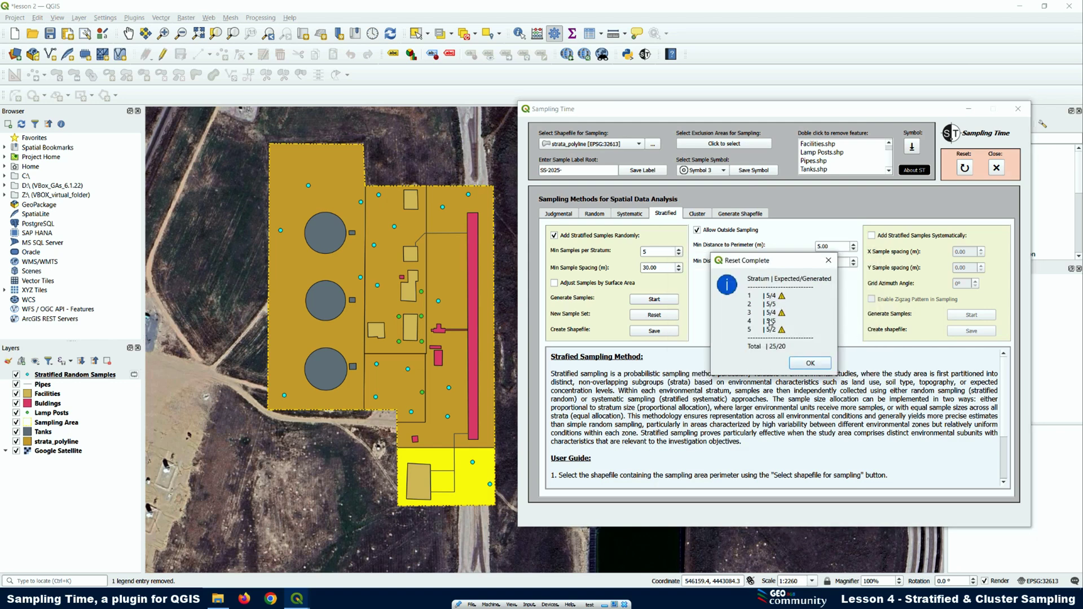
pyautogui.moveTo(766, 263); pyautogui.dragTo(792, 294)
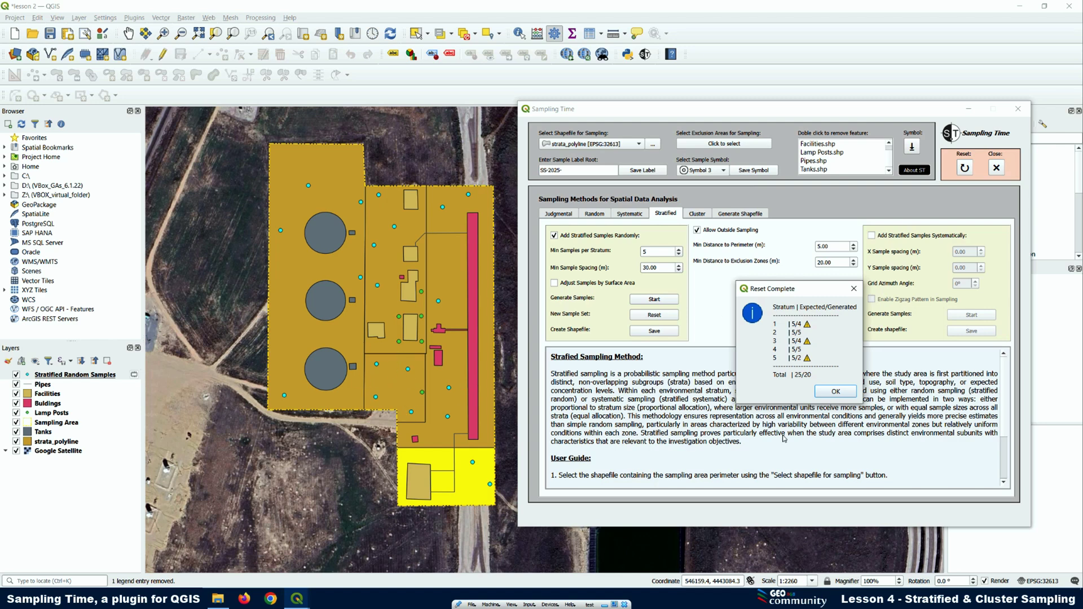
pyautogui.click(836, 391)
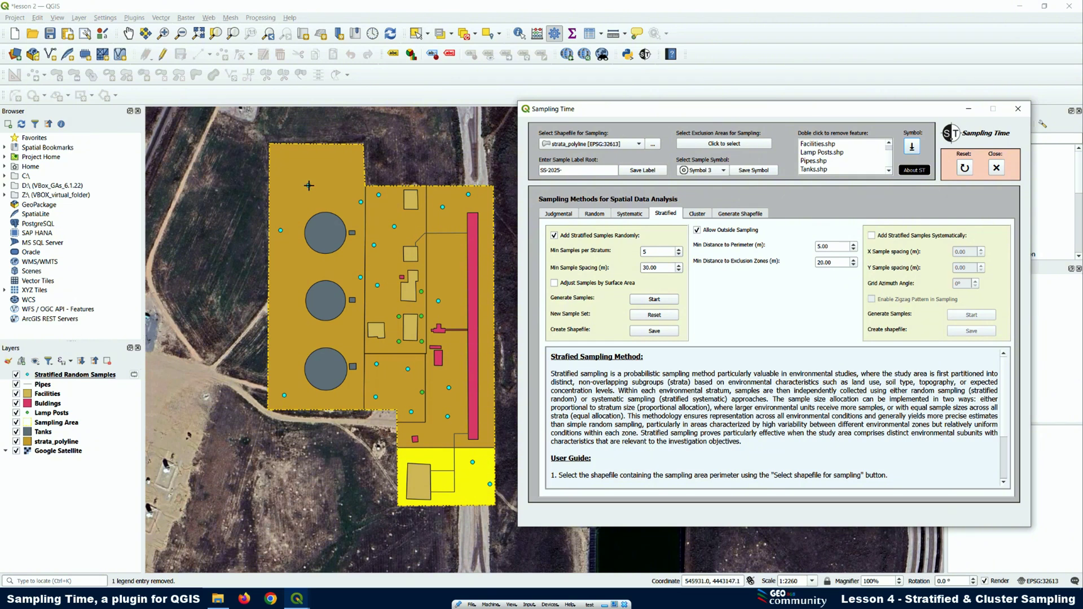
# Move the northernmost sample of the tank stratum farther north and test a sample point outside the western perimeter.
pyautogui.press('Escape')
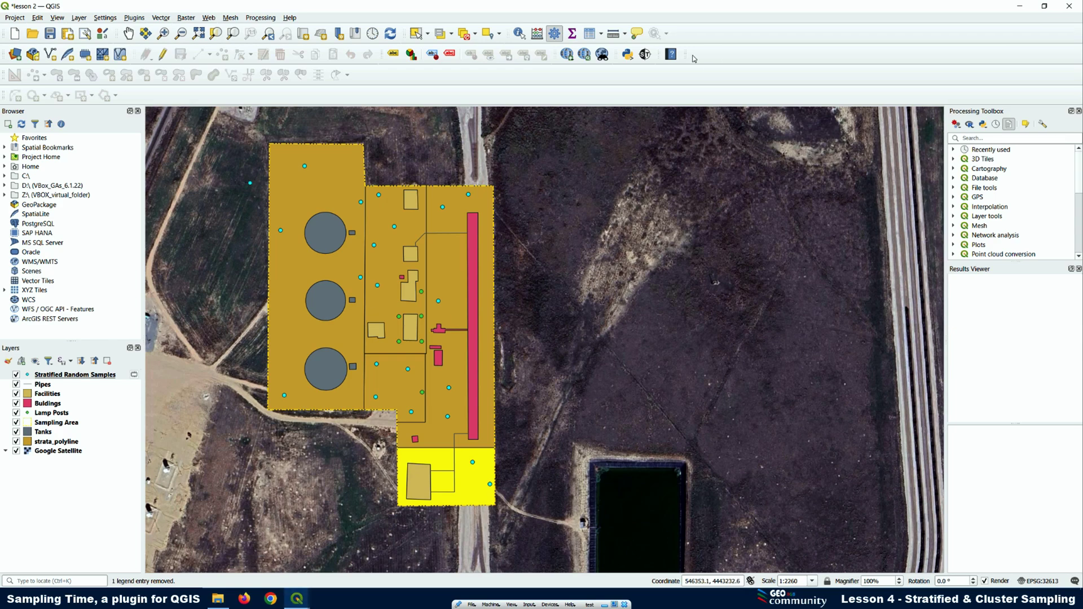
pyautogui.click(649, 56)
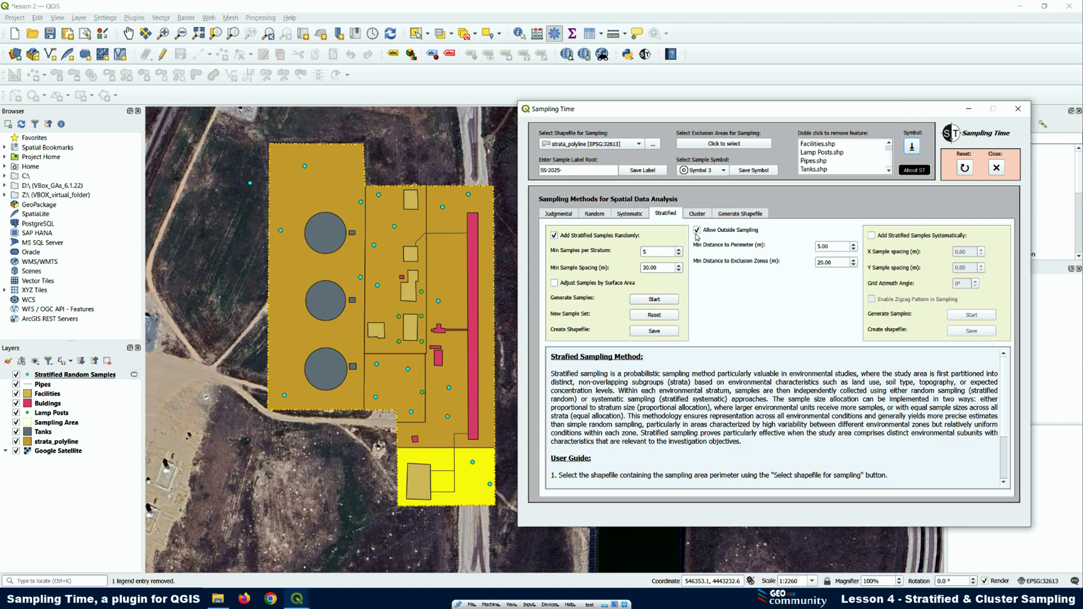
pyautogui.click(243, 254)
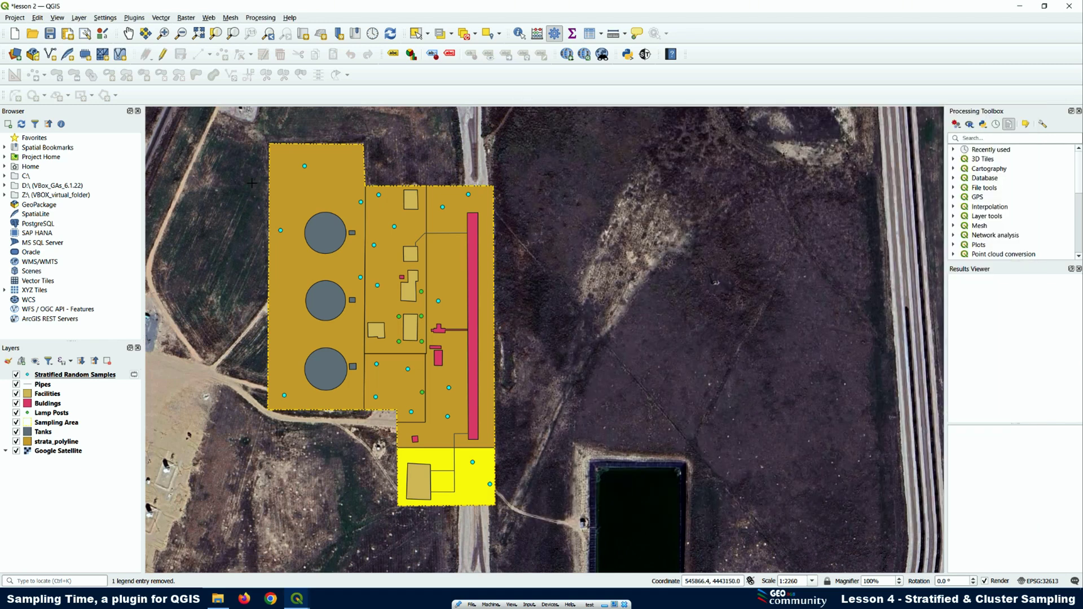
# Test adding a sample west of the perimeter with outside sampling disallowed, and allow outside sampling again.
pyautogui.moveTo(297, 599)
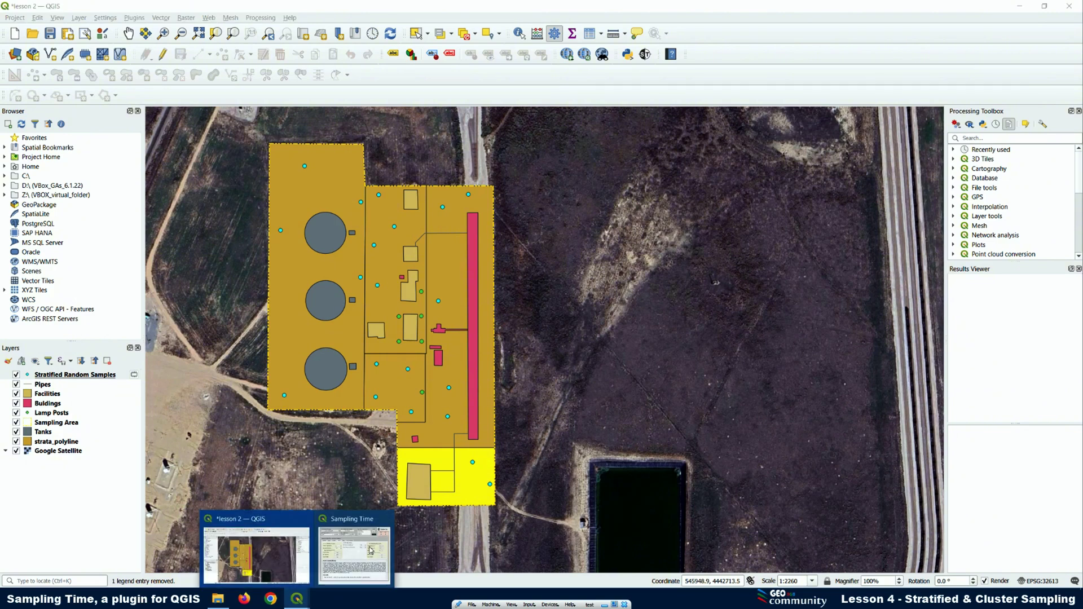
pyautogui.click(354, 525)
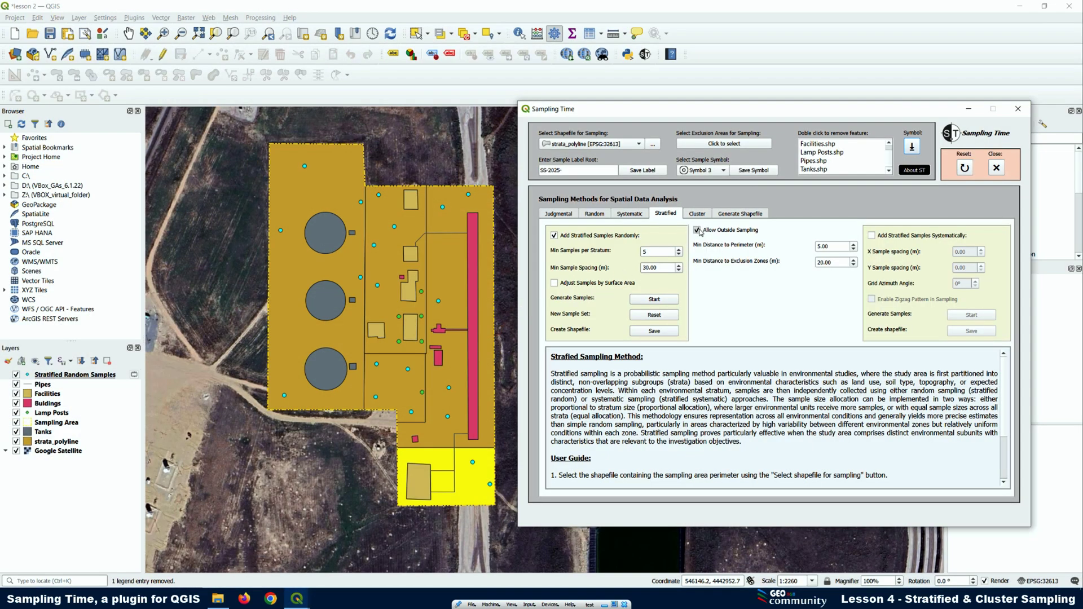
pyautogui.click(697, 230)
pyautogui.click(240, 167)
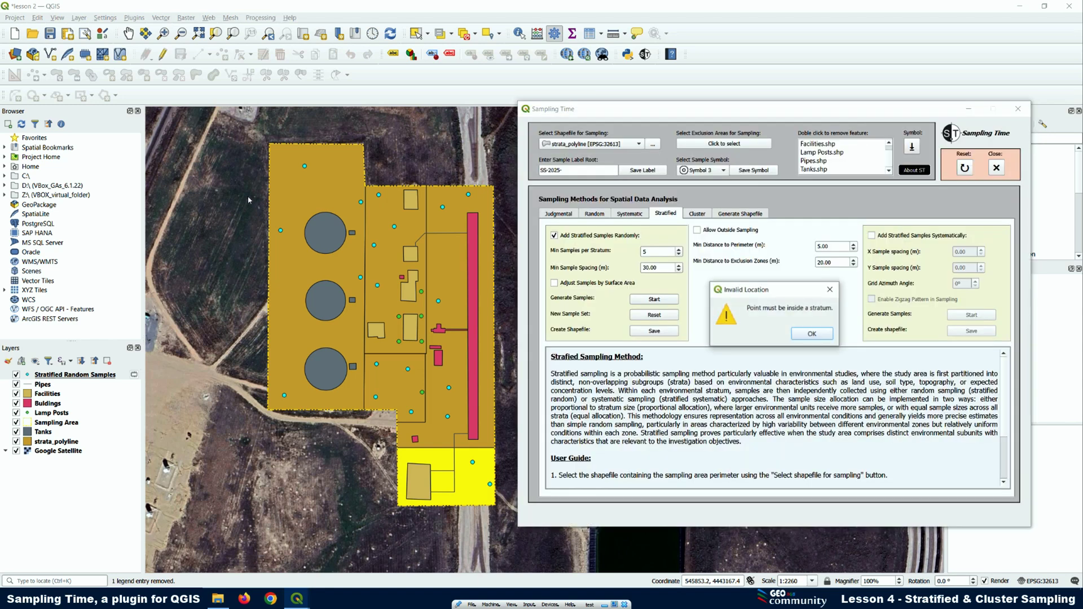
pyautogui.click(817, 336)
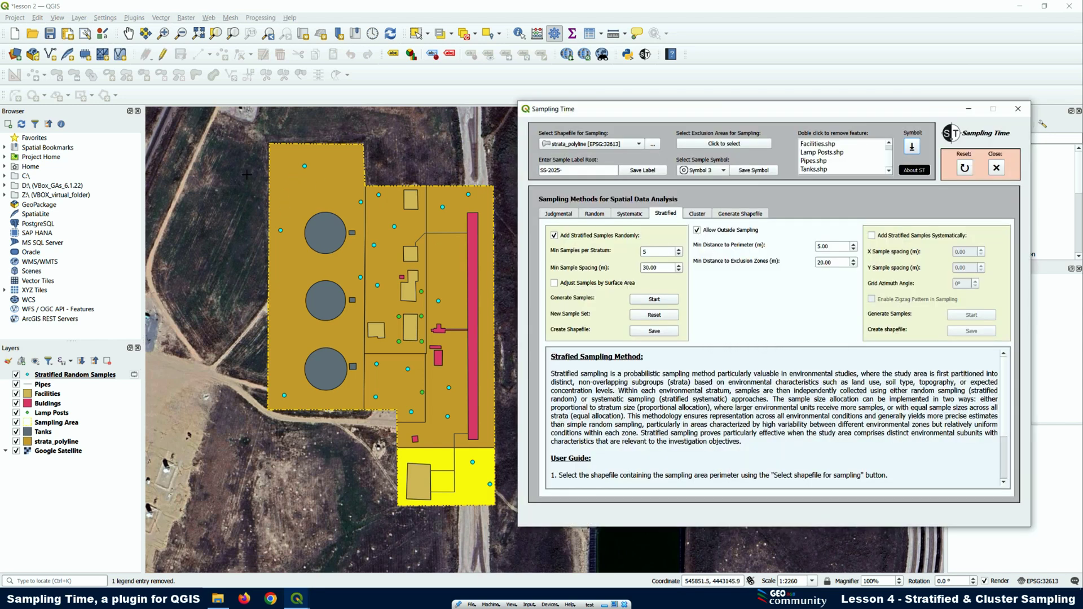
# Manually add samples just outside the west and east perimeter and two inside the tank stratum, west of the tanks.
pyautogui.click(242, 203)
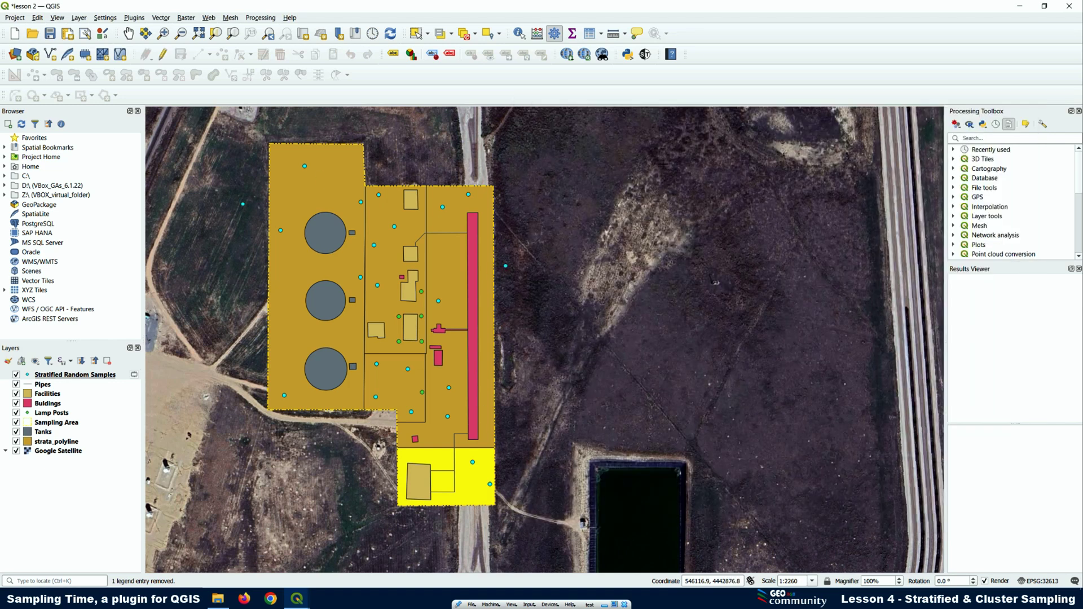
pyautogui.click(645, 54)
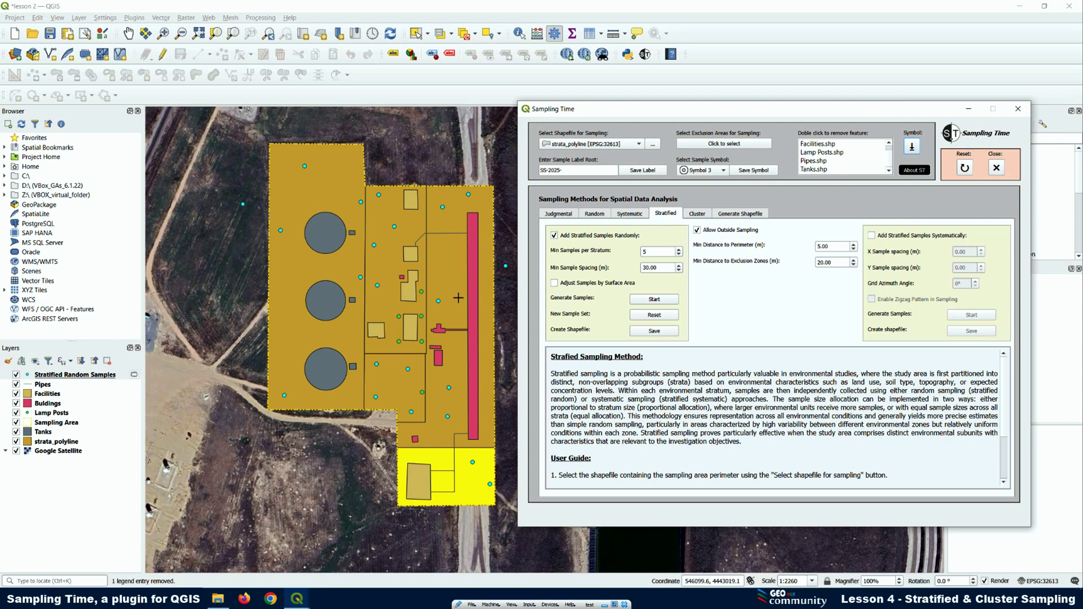
pyautogui.click(284, 297)
pyautogui.click(285, 298)
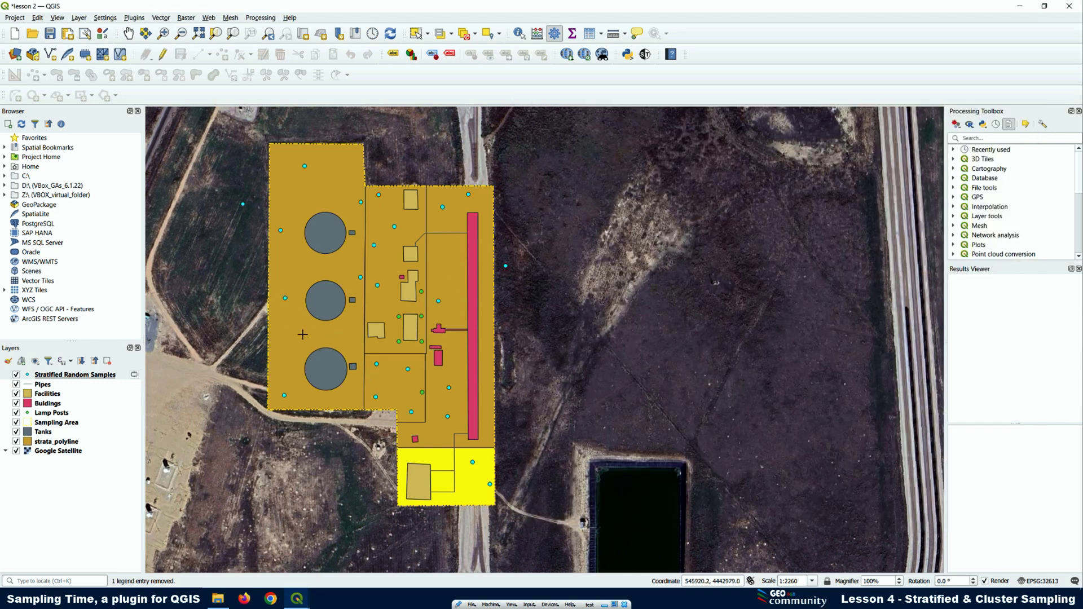
pyautogui.click(300, 336)
# Try to add samples between the upper two tanks and beside the northern perimeter, inside the minimum distances.
pyautogui.click(324, 263)
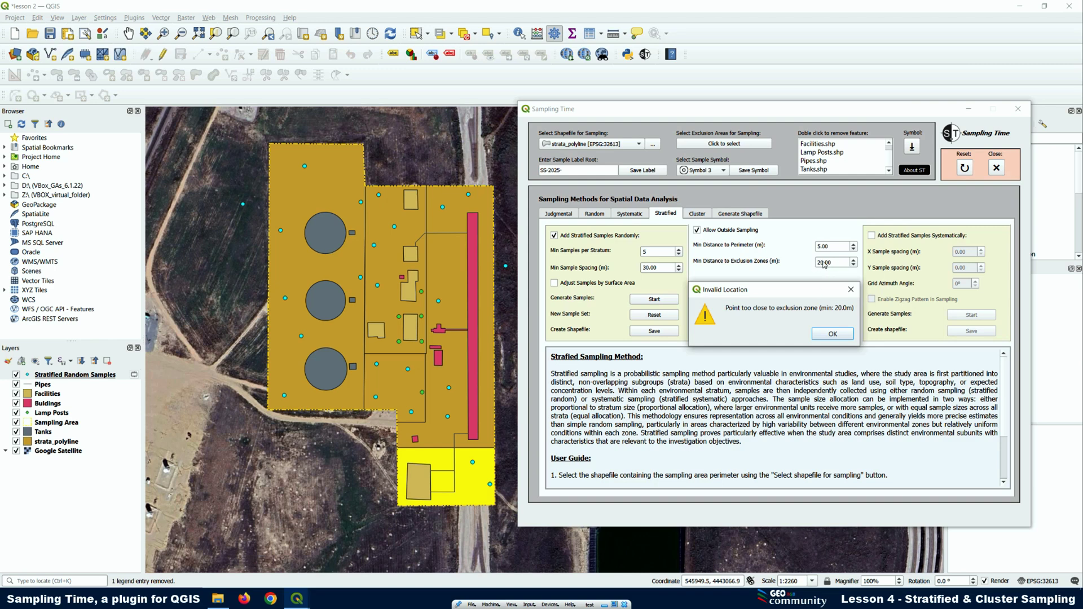
pyautogui.click(833, 333)
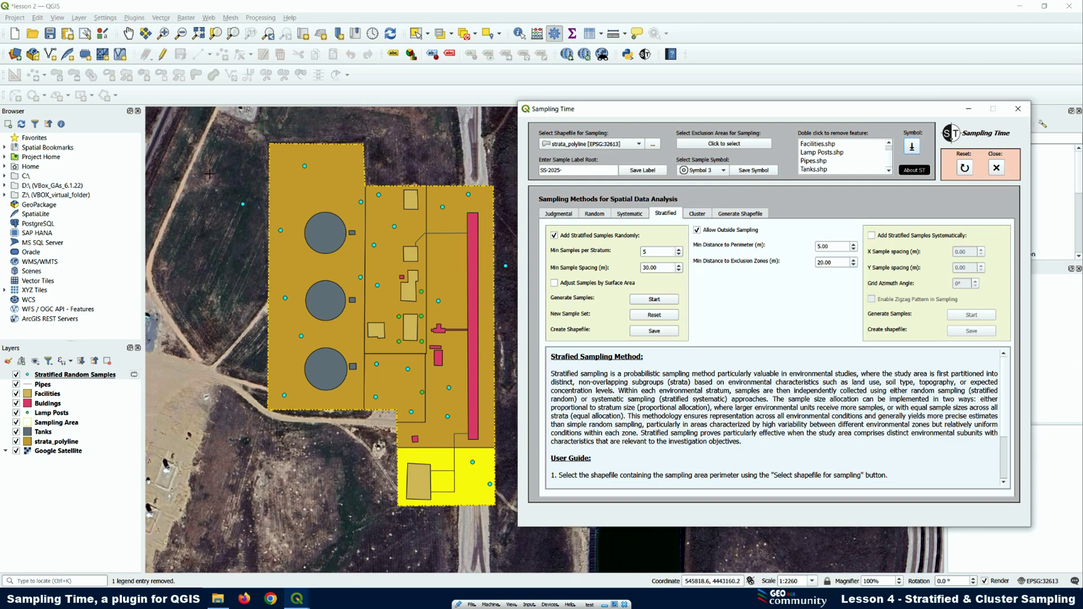
pyautogui.click(326, 148)
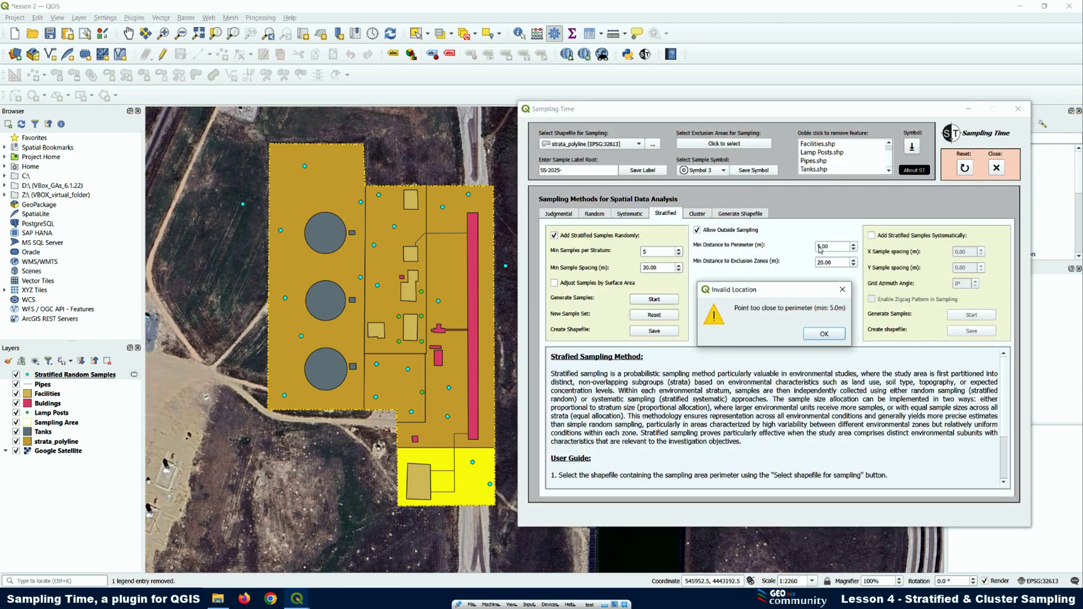
pyautogui.click(822, 337)
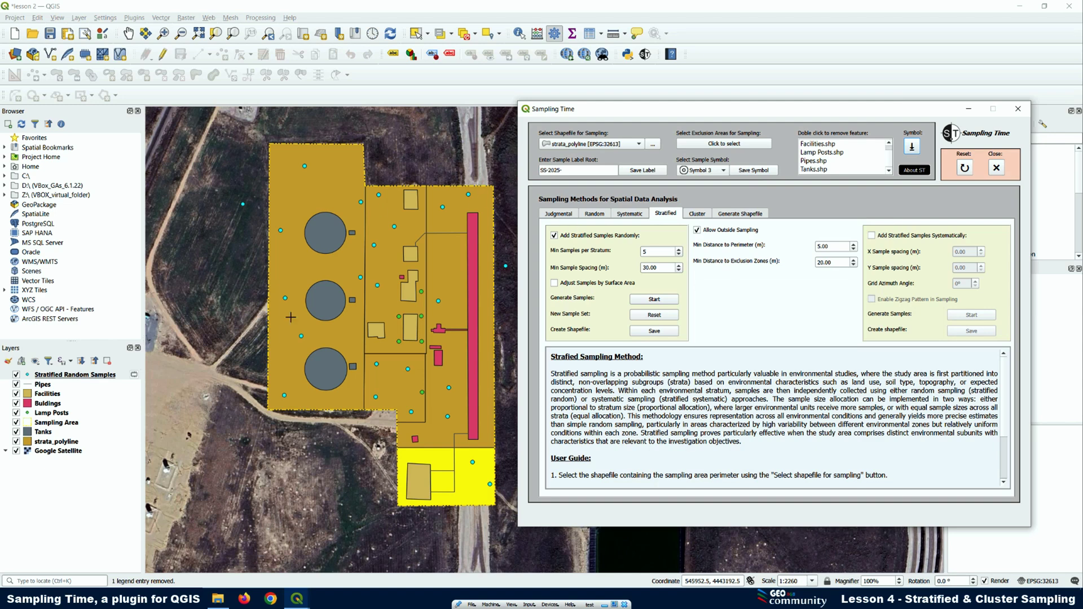
# Save the random samples as the shapefile stratified_random_samples1 in the Desktop folder Plugin QGIS > stratified.
pyautogui.click(646, 335)
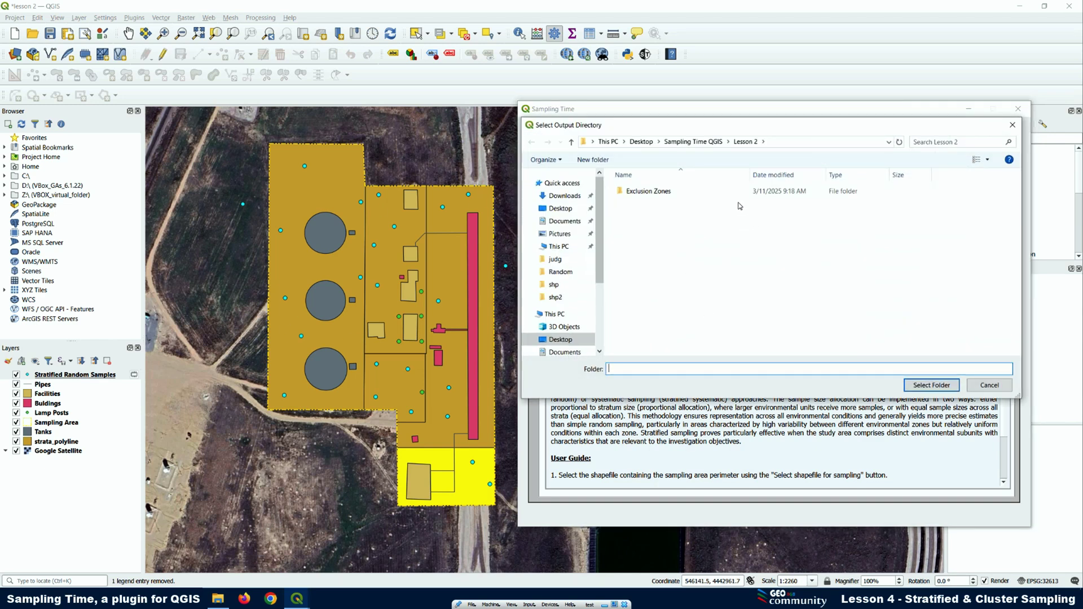
pyautogui.click(641, 142)
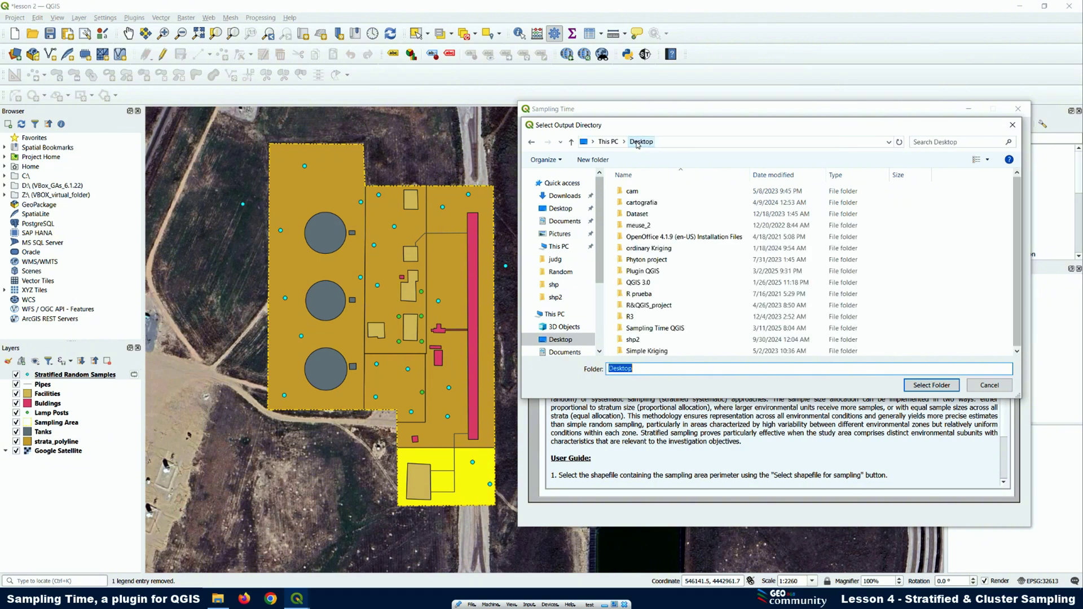
pyautogui.doubleClick(648, 272)
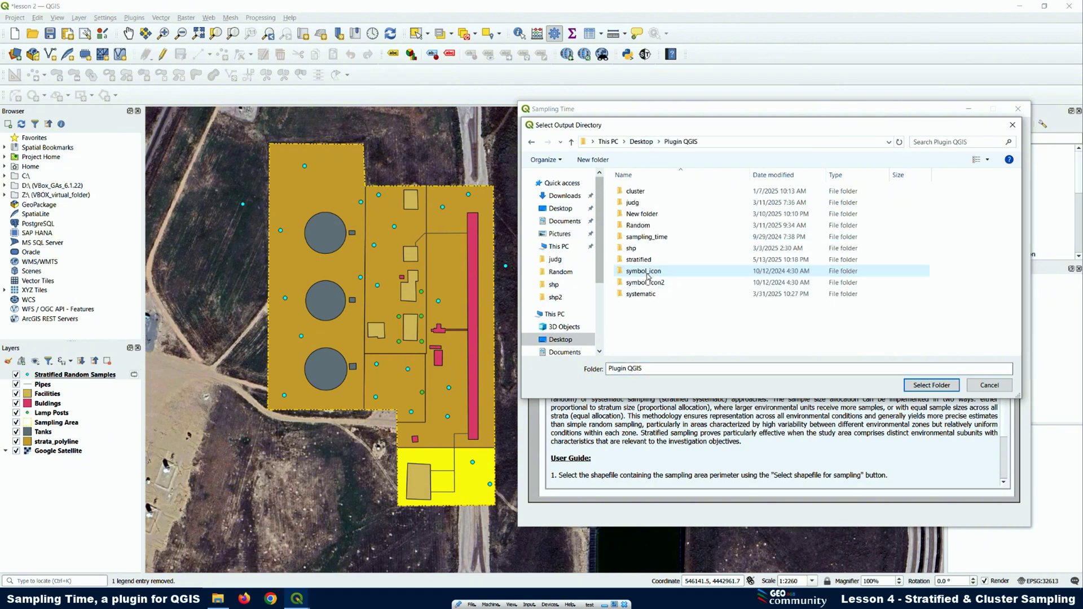
pyautogui.doubleClick(641, 261)
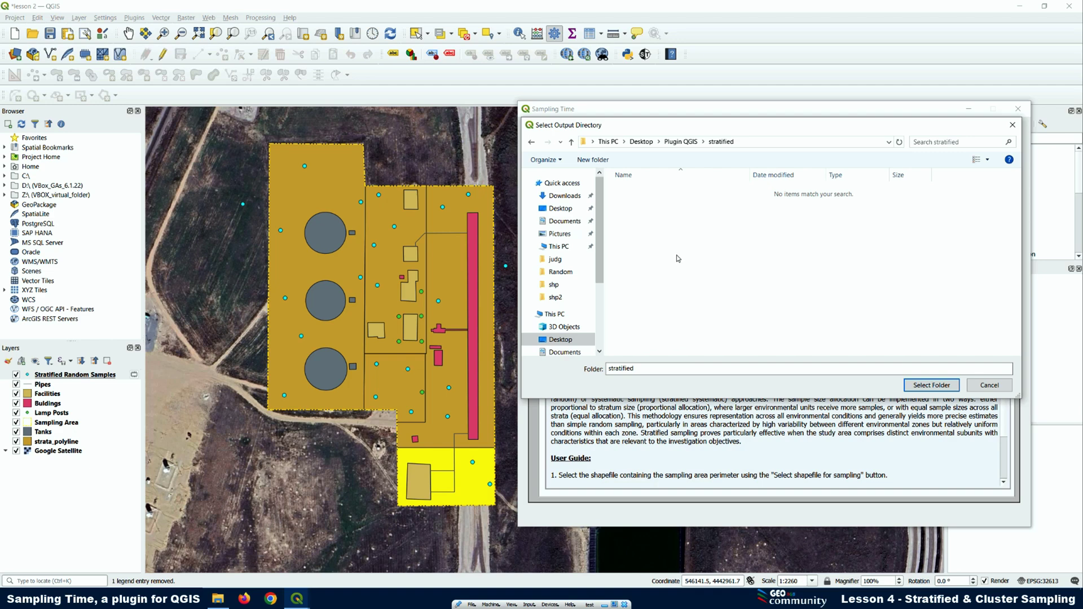
pyautogui.click(932, 385)
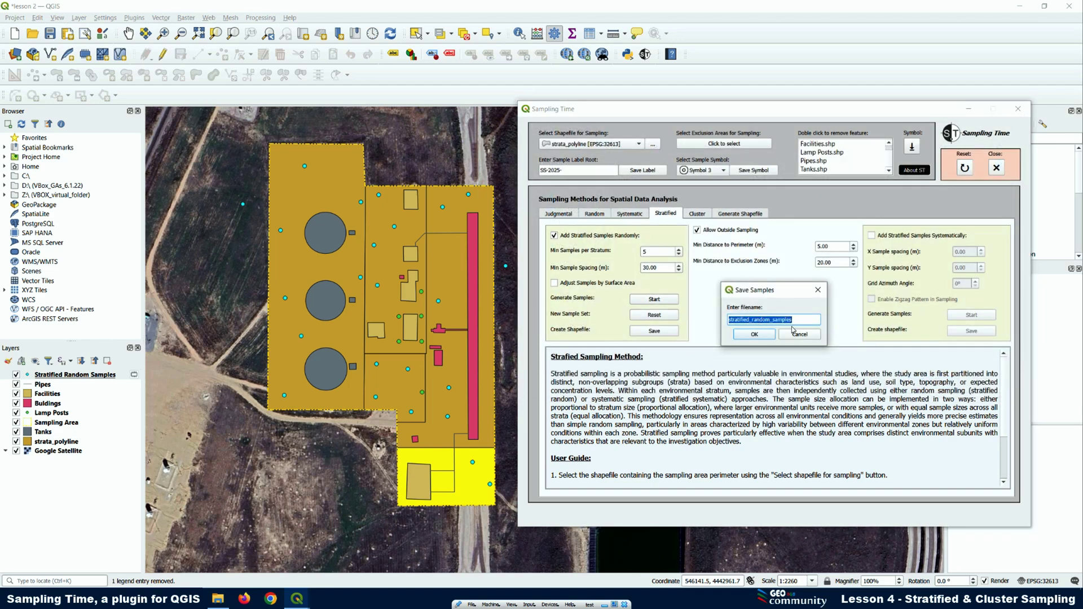
pyautogui.click(793, 318)
pyautogui.click(758, 336)
pyautogui.click(825, 334)
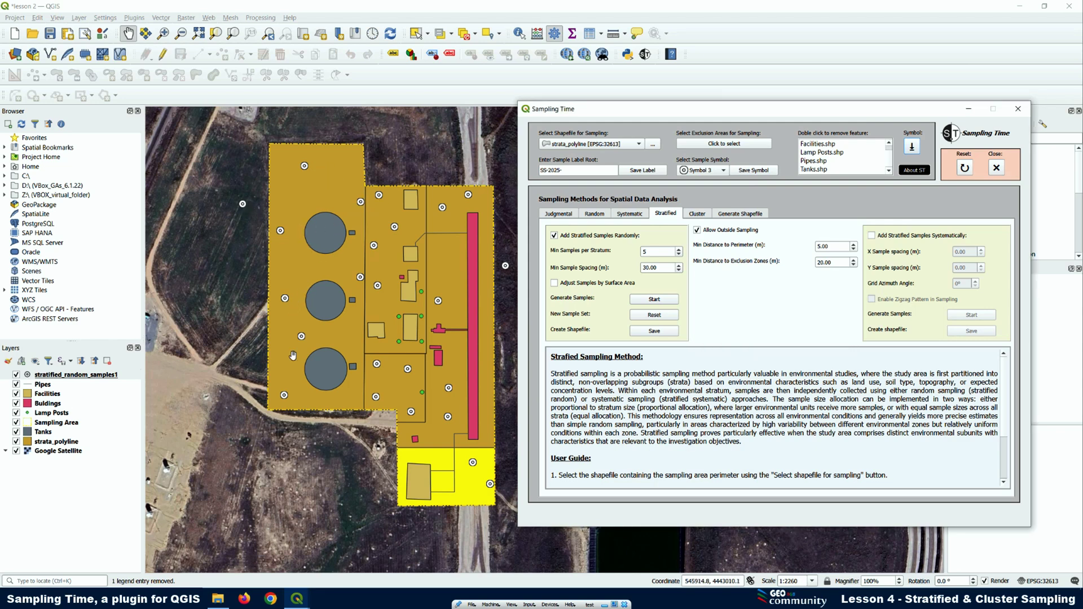
pyautogui.rightClick(81, 376)
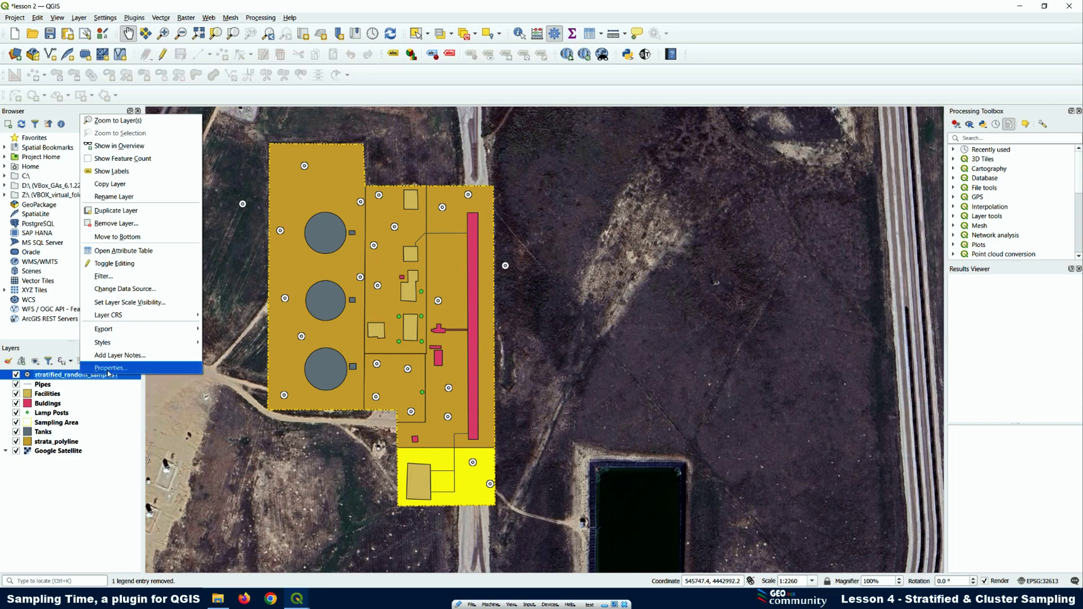
pyautogui.click(108, 370)
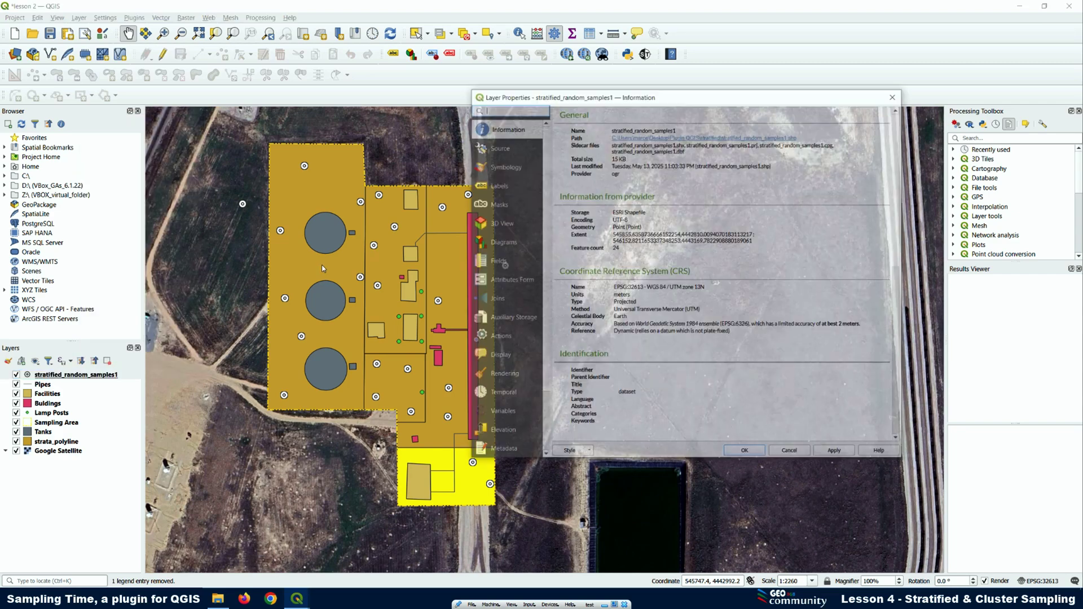
pyautogui.click(896, 95)
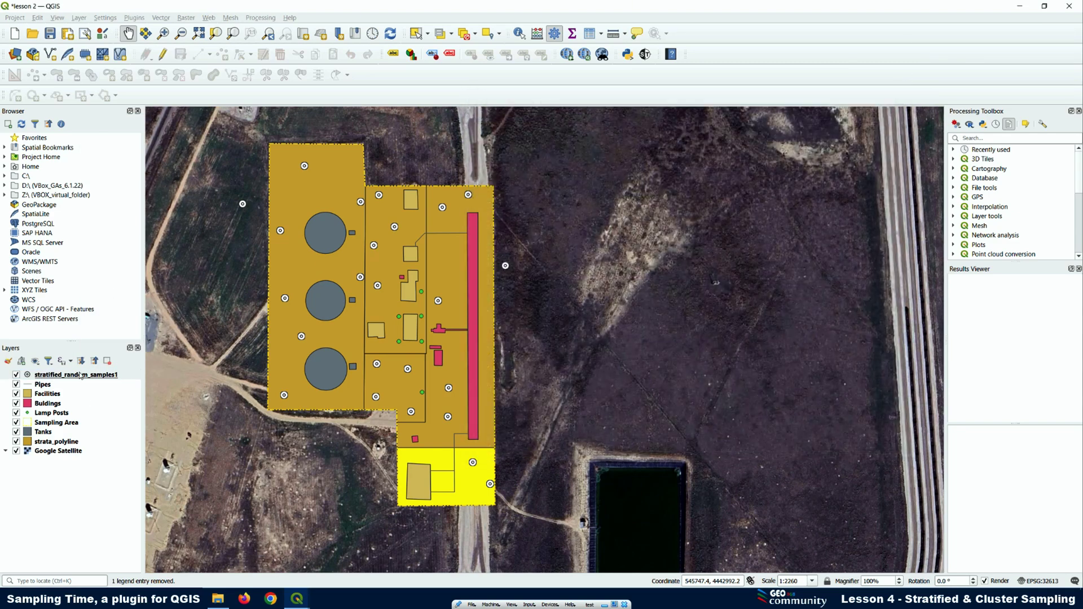
# Open the attribute table of the stratified_random_samples1 layer and sort it by Samples, finishing with ascending ID order.
pyautogui.rightClick(95, 375)
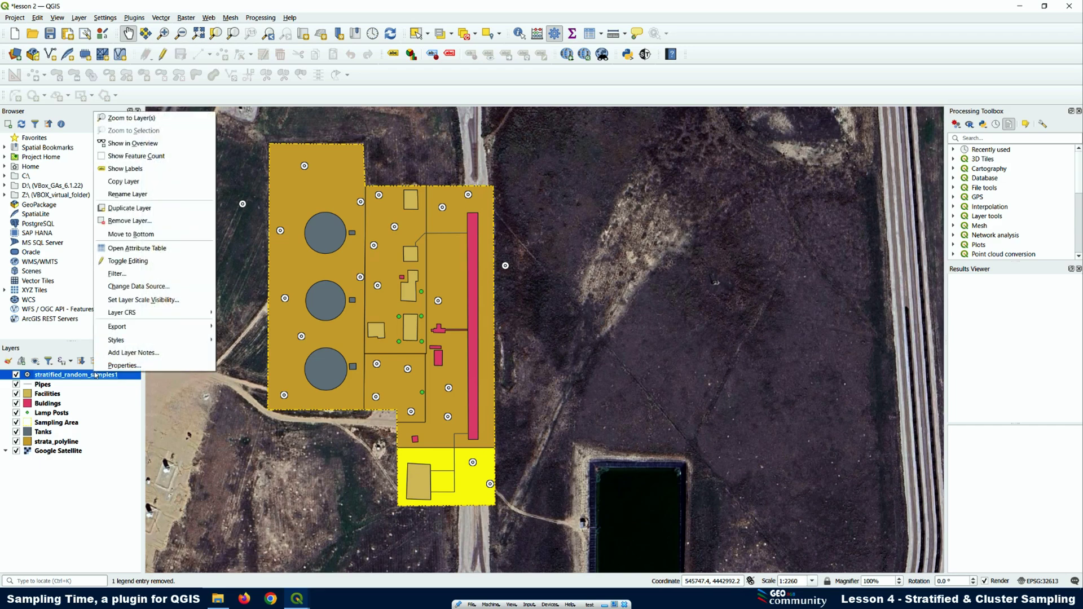
pyautogui.click(131, 249)
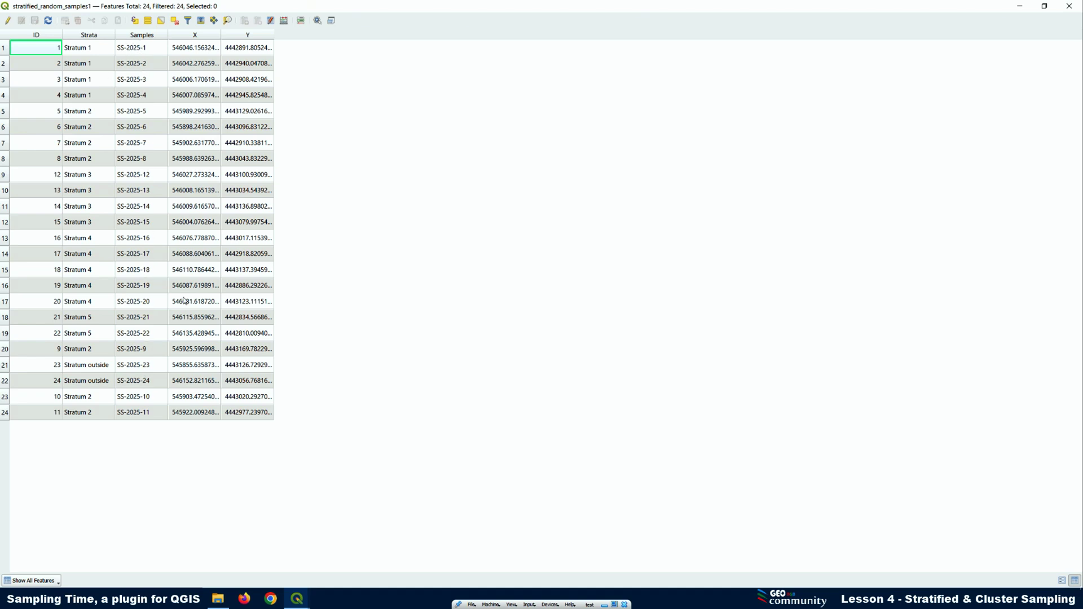
pyautogui.click(144, 36)
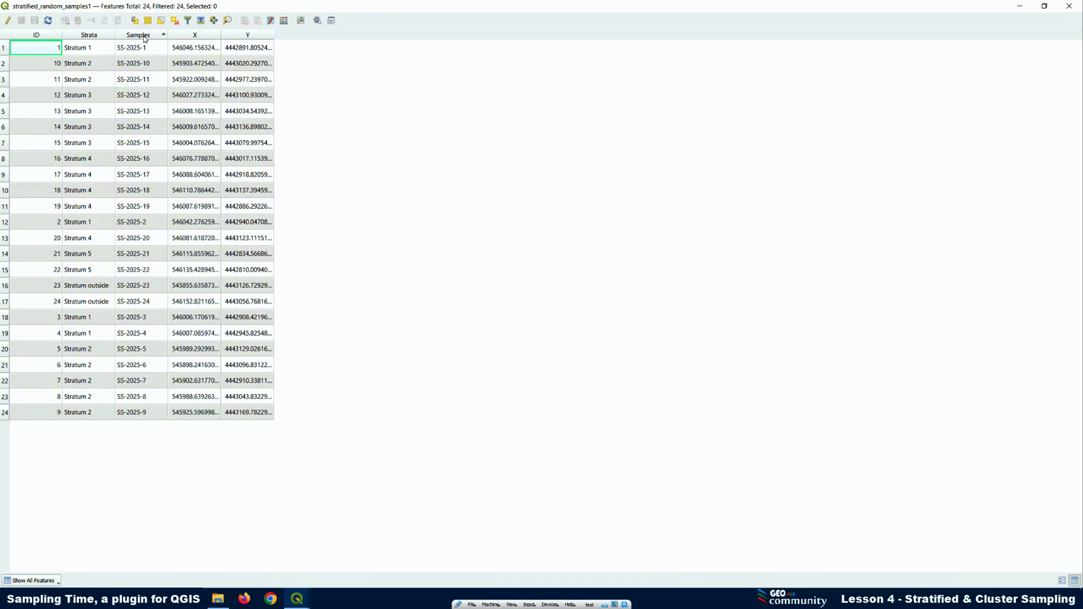
pyautogui.click(144, 36)
pyautogui.click(145, 36)
pyautogui.click(144, 36)
pyautogui.click(144, 36)
pyautogui.click(39, 36)
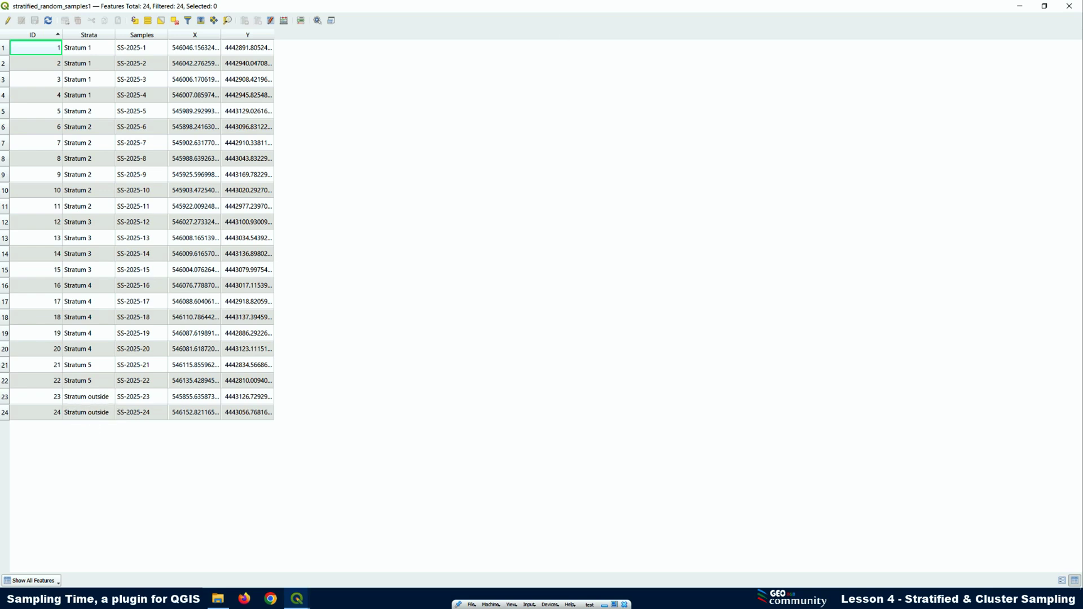
# Shrink the attribute table window beside the map and examine the stratum assigned to each sample record.
pyautogui.click(1043, 7)
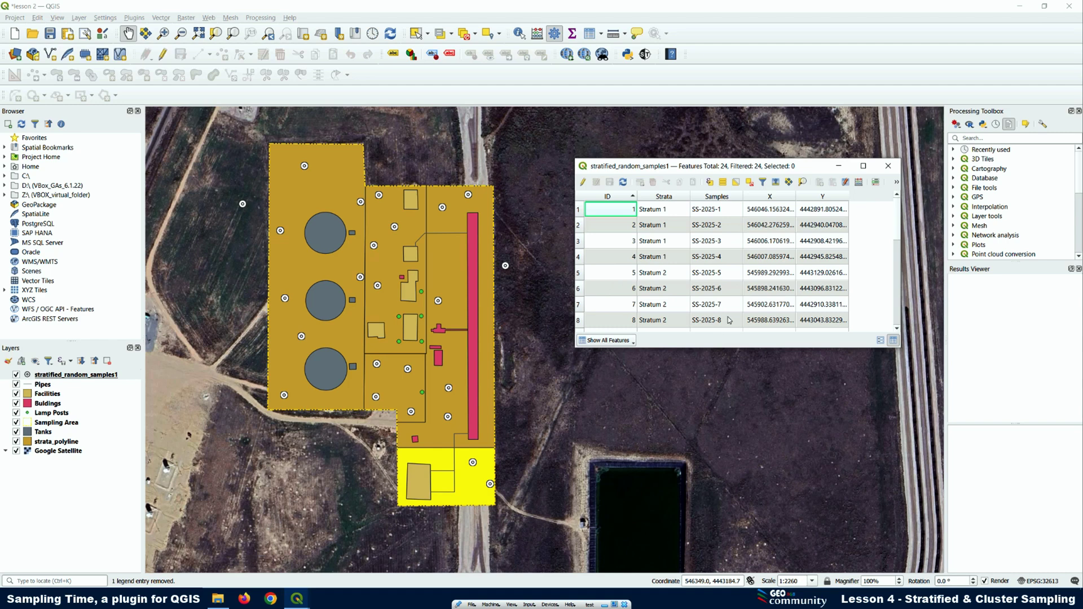
pyautogui.scroll(-5, 688, 266)
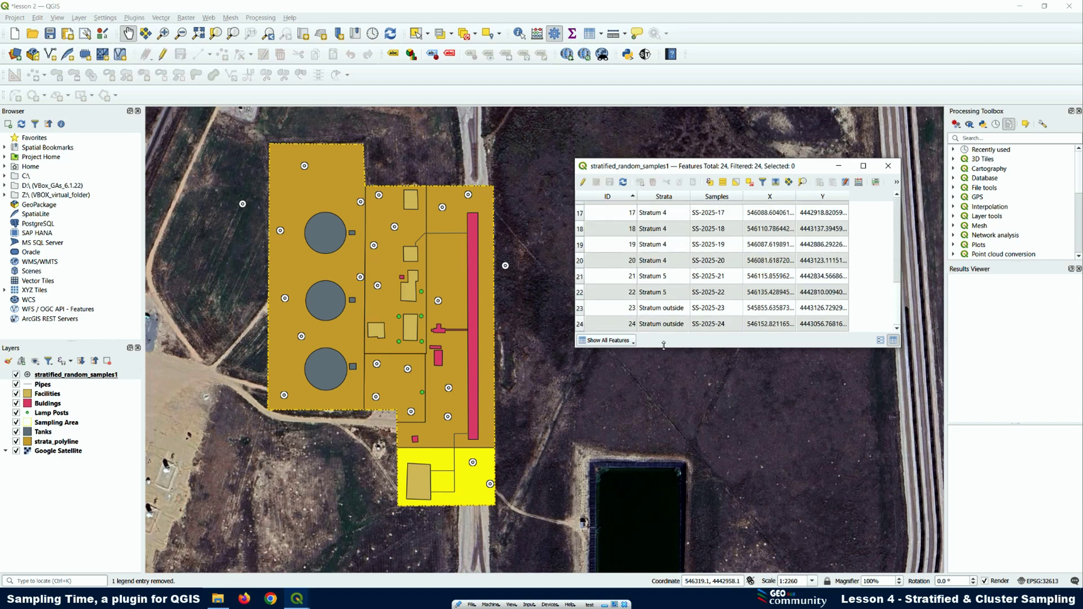
pyautogui.scroll(5, 694, 276)
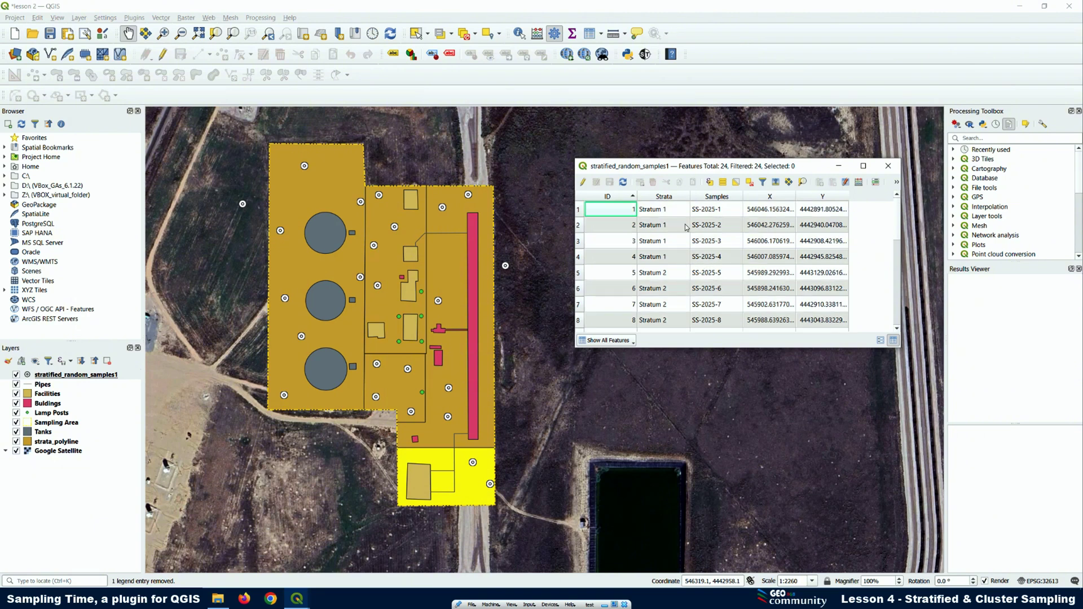
pyautogui.click(652, 210)
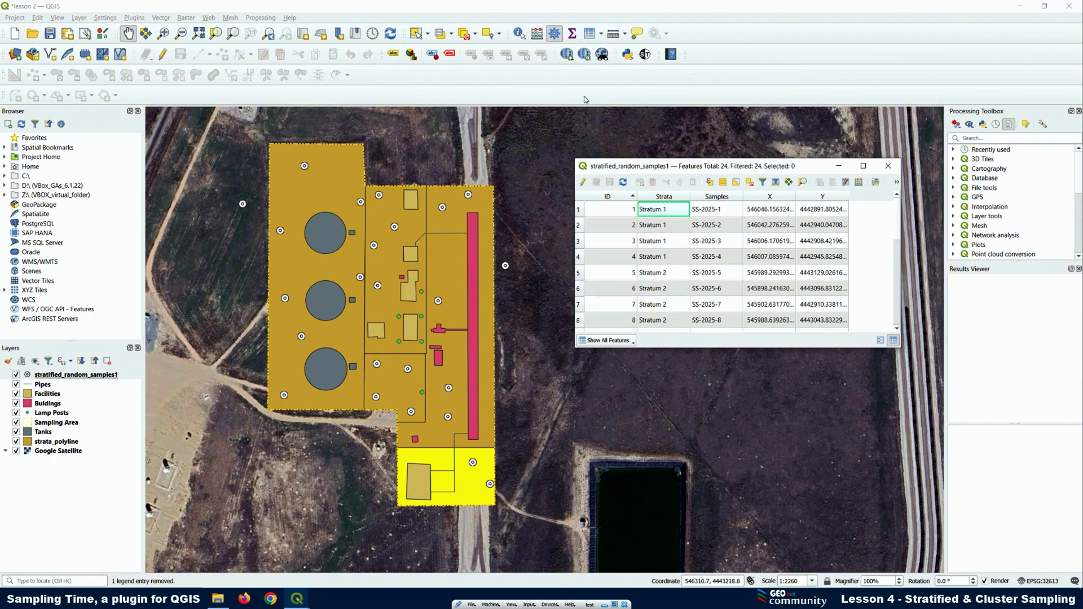
# Select the sample just east of the middle tank on the map and find its record in the attribute table.
pyautogui.click(419, 33)
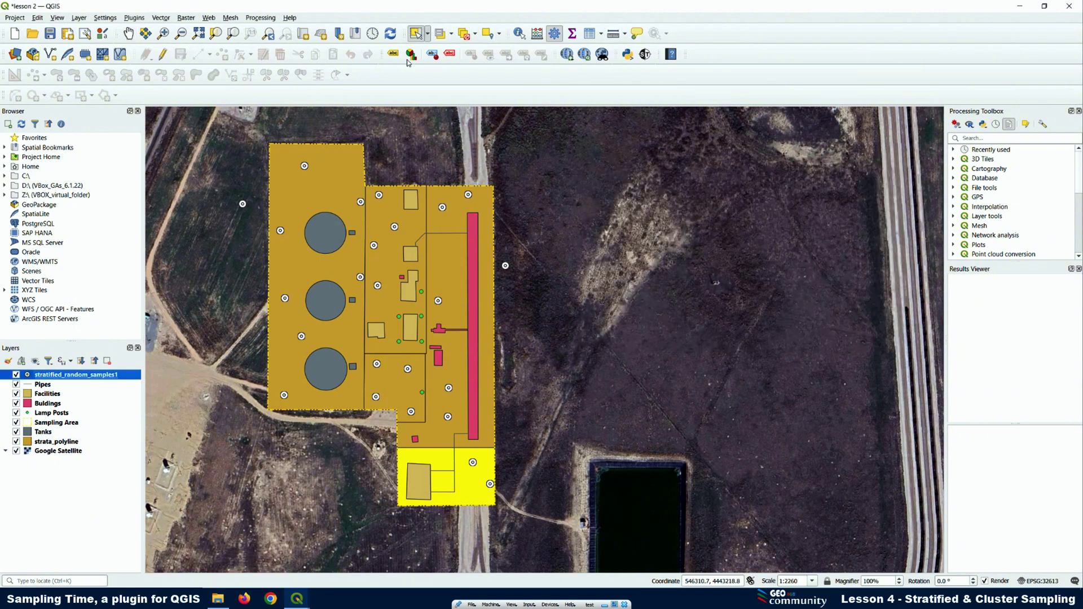
pyautogui.click(377, 286)
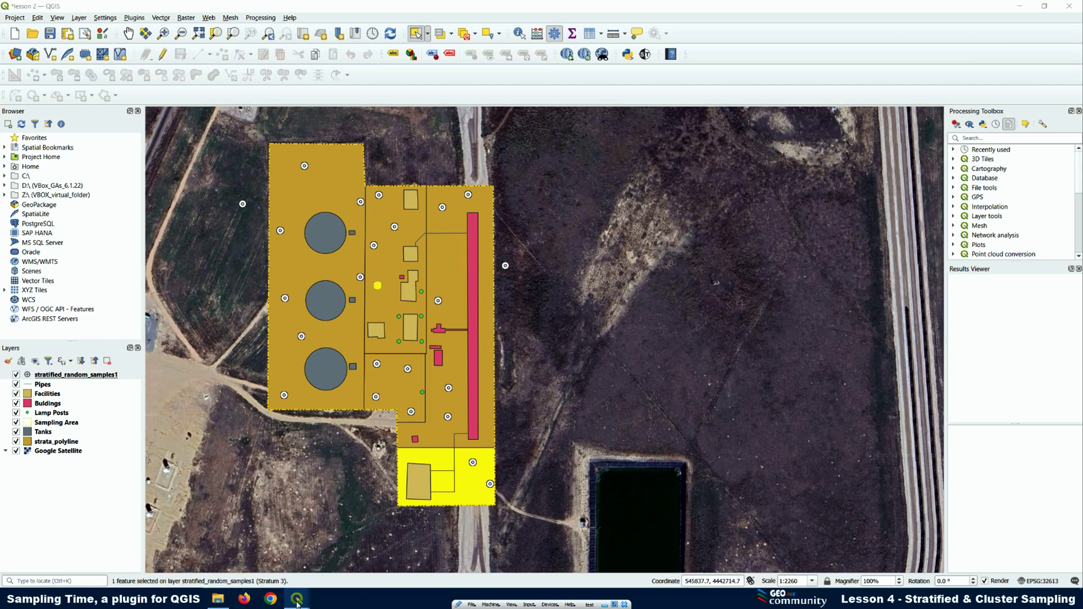
pyautogui.moveTo(305, 601)
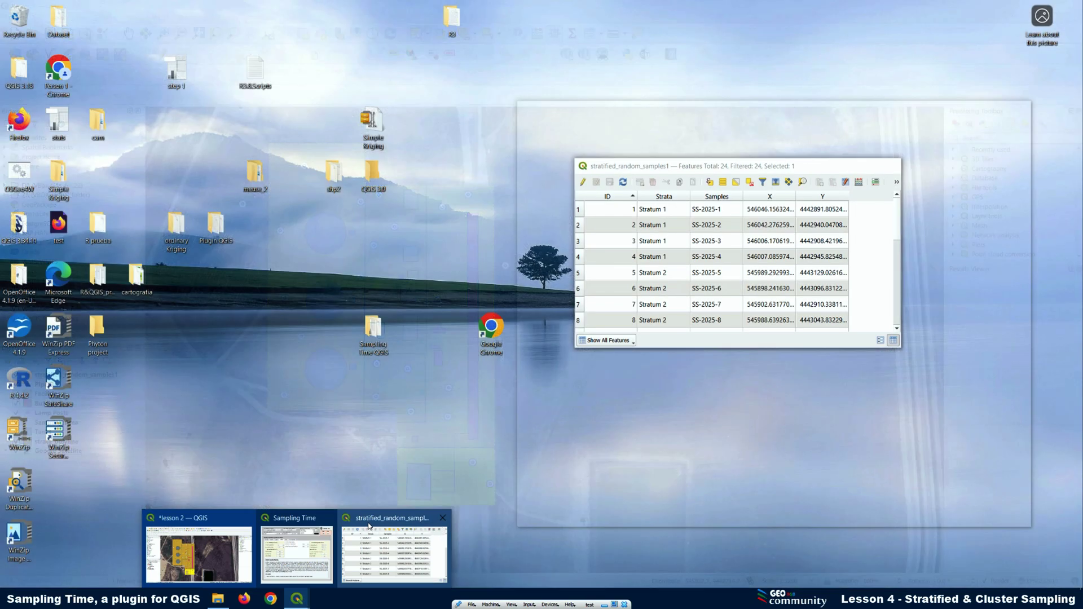
pyautogui.click(395, 549)
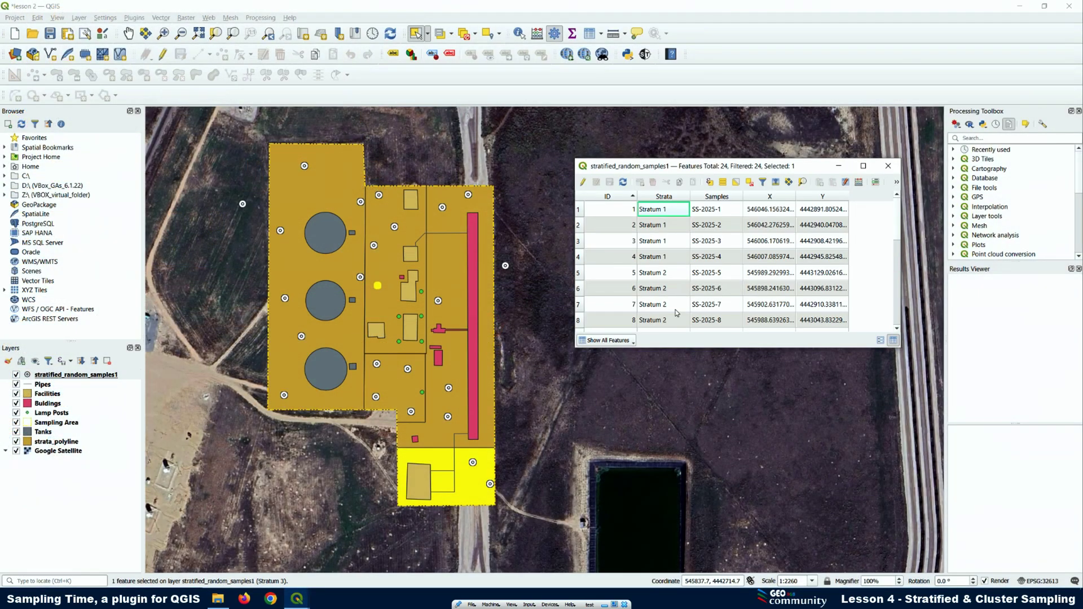
pyautogui.click(863, 165)
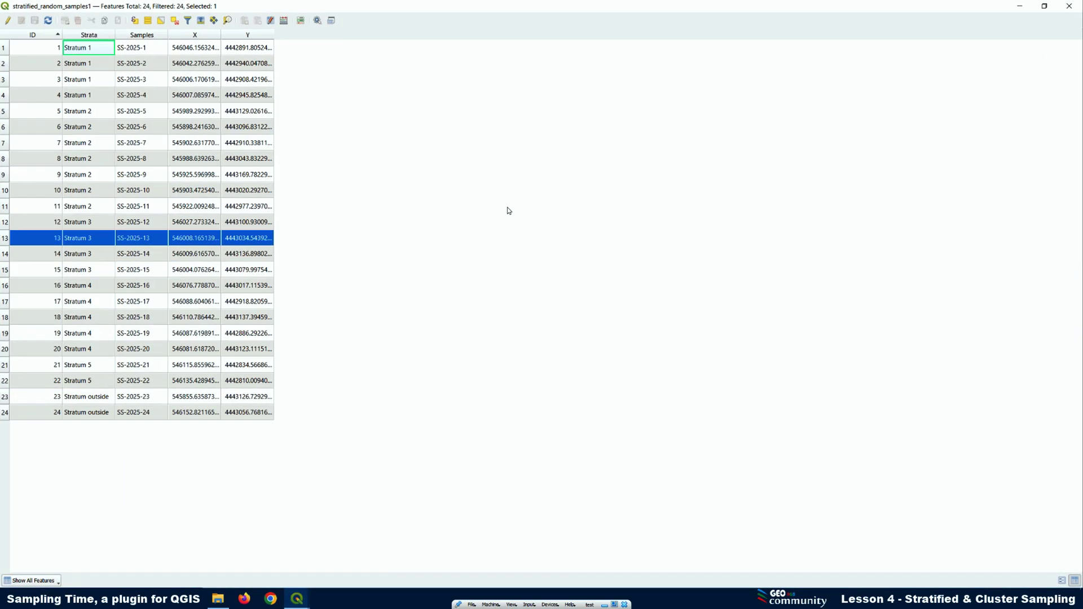
pyautogui.click(1044, 6)
pyautogui.scroll(-4, 760, 255)
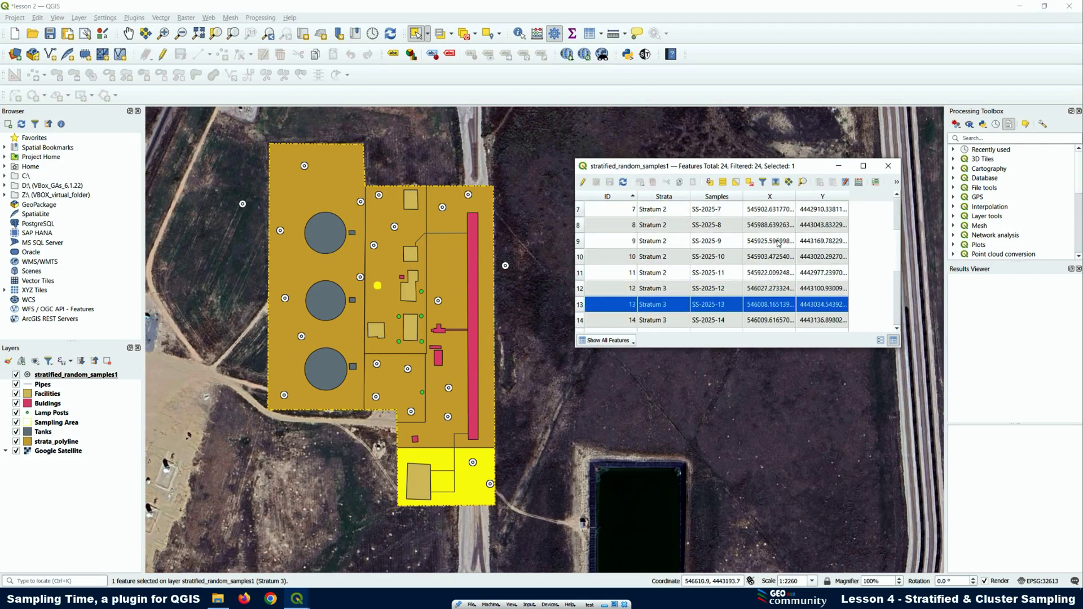
pyautogui.scroll(1, 759, 255)
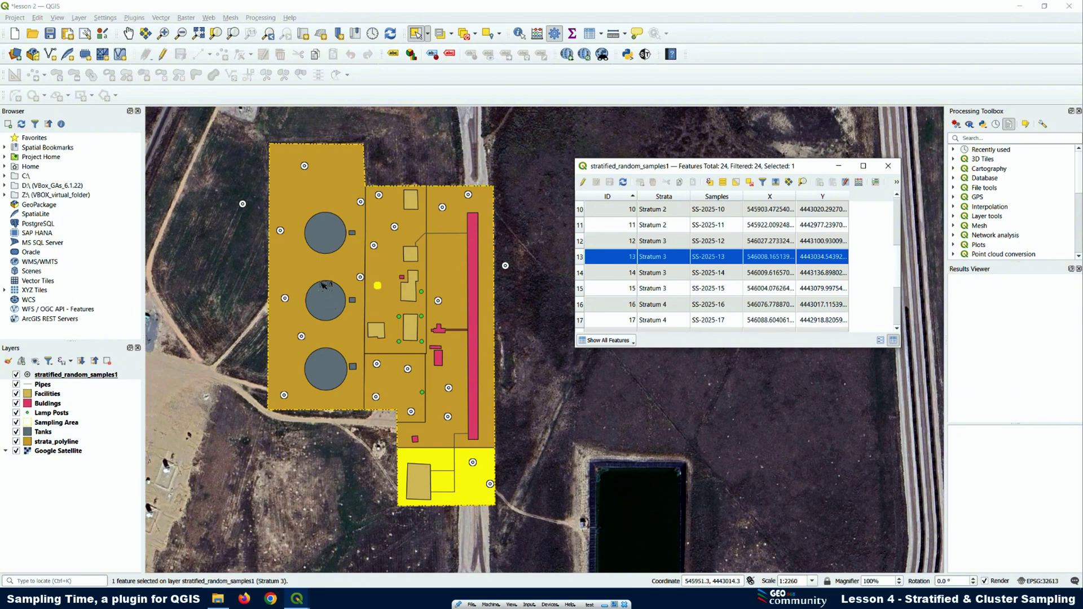
# Select the sample west of the northern tank, check its record in the attribute table, and close the table.
pyautogui.click(284, 231)
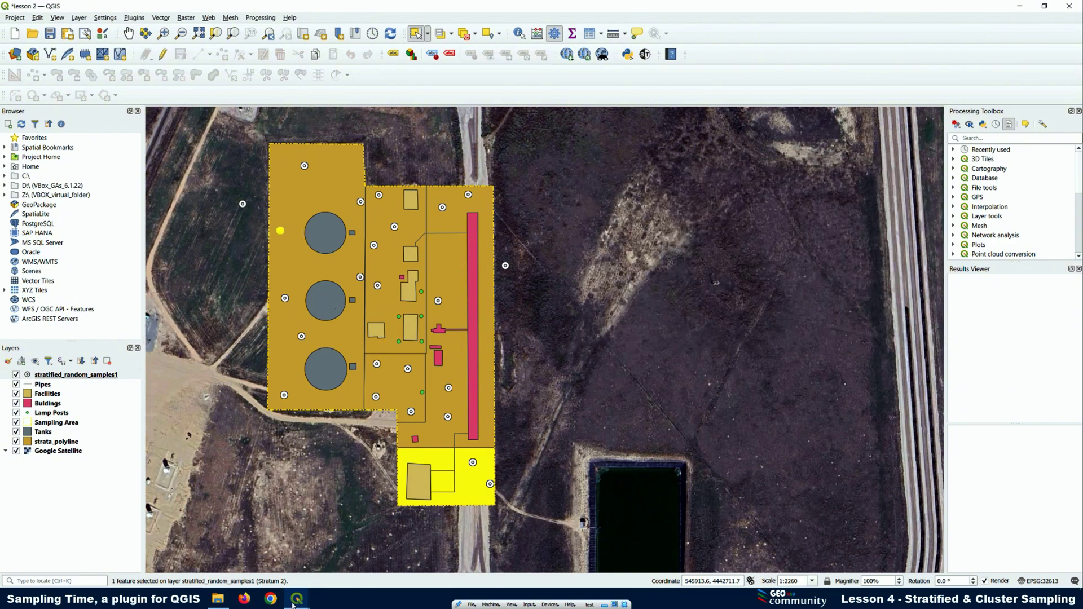
pyautogui.moveTo(298, 599)
pyautogui.click(363, 525)
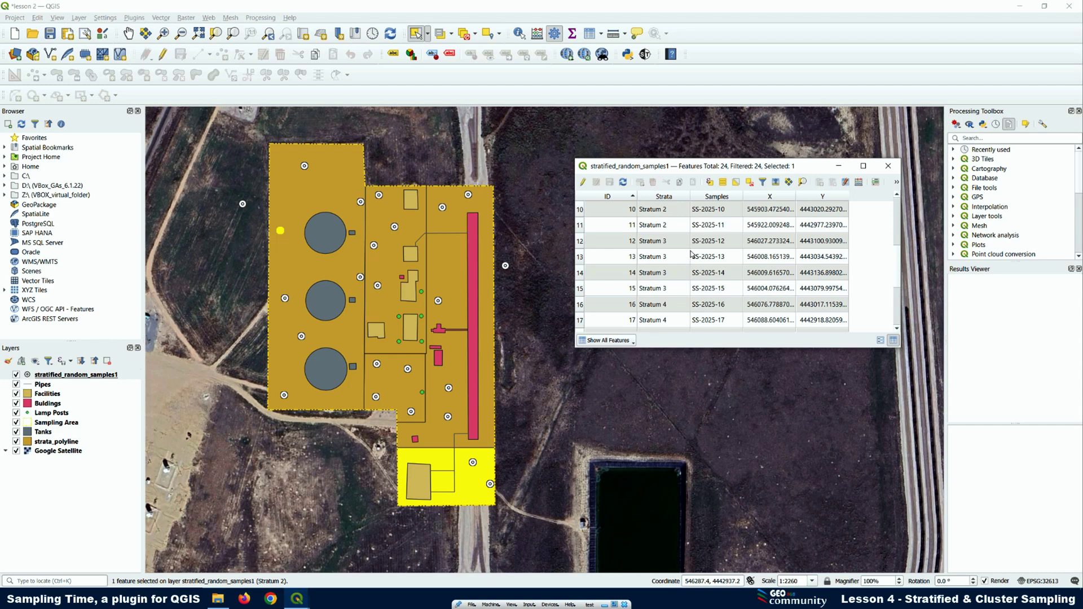
pyautogui.scroll(2, 692, 271)
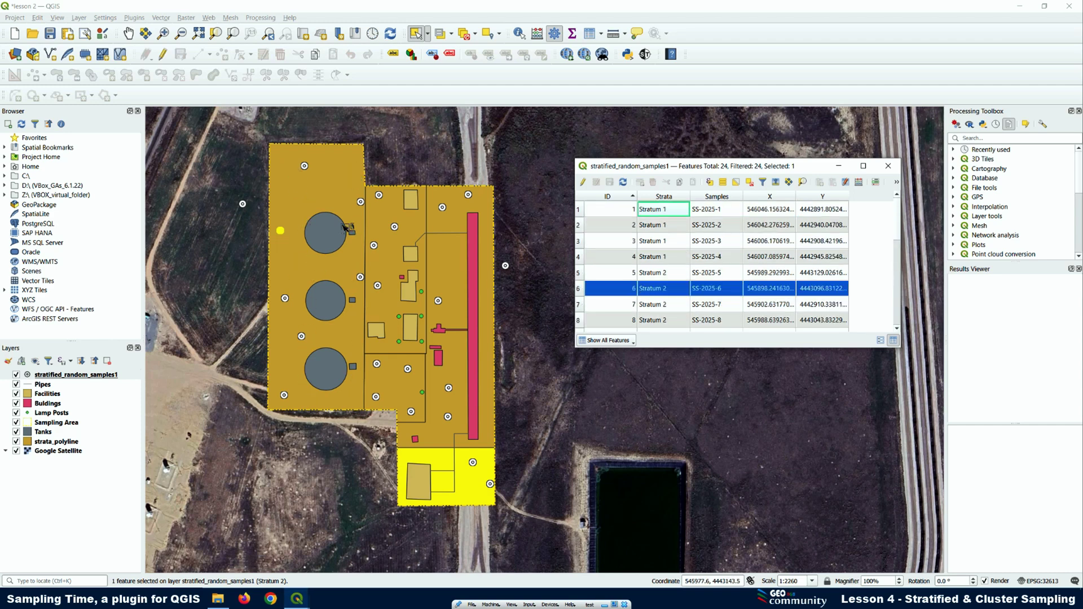
pyautogui.click(888, 166)
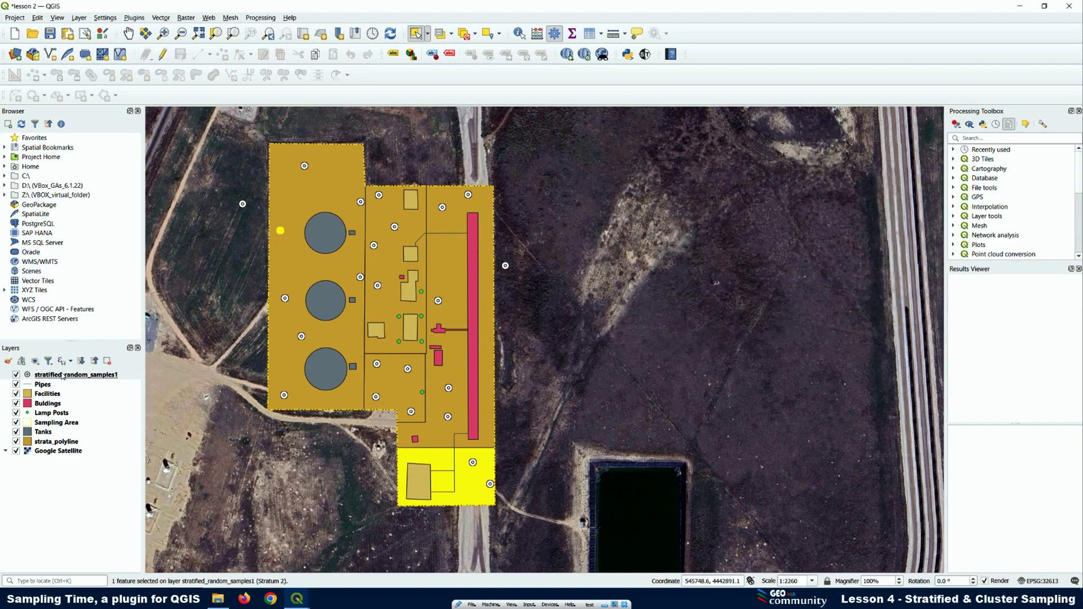
# Open the strata_polyline attribute table, select the easternmost stratum containing the long building on the map, and find its record.
pyautogui.click(51, 442)
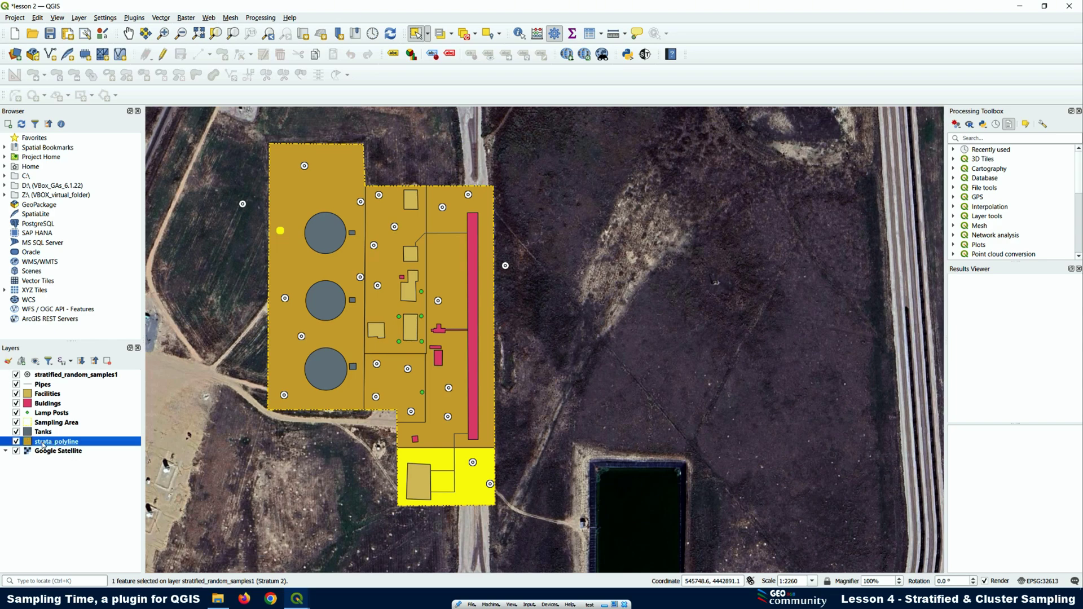
pyautogui.rightClick(43, 445)
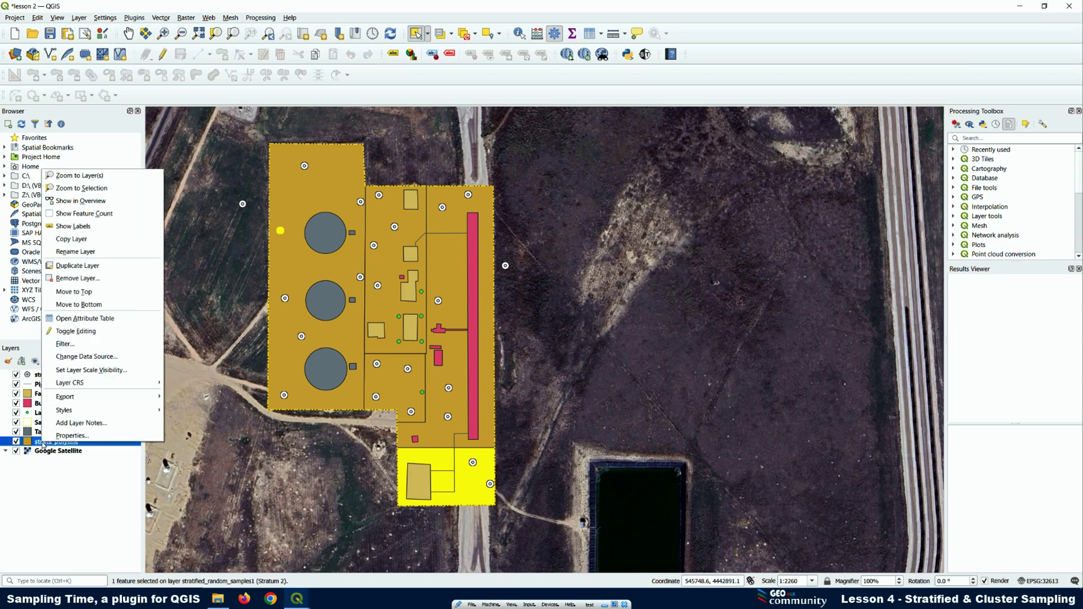
pyautogui.click(81, 321)
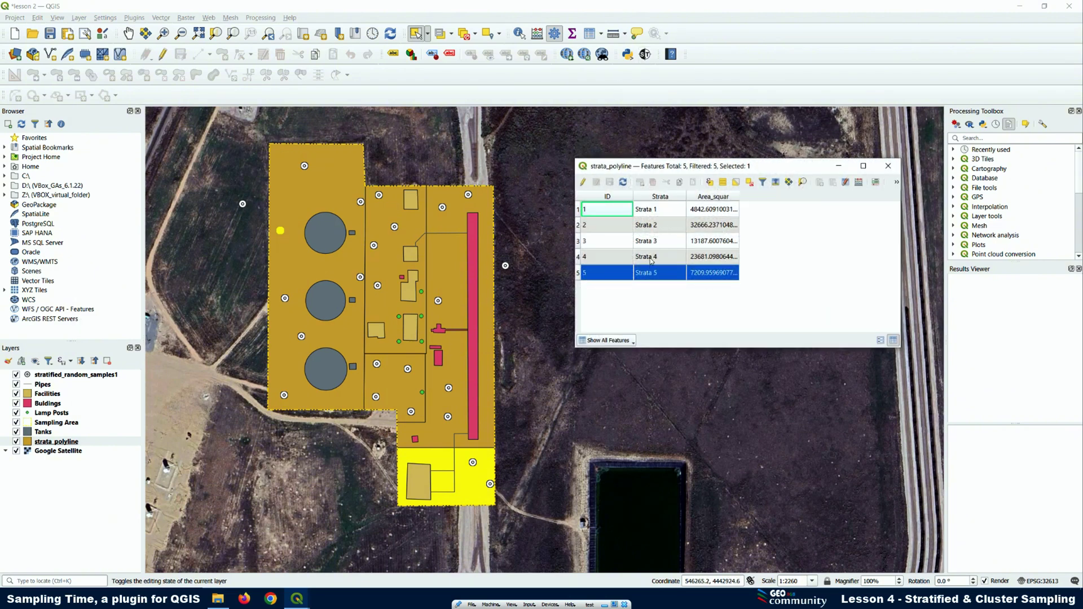
pyautogui.click(490, 359)
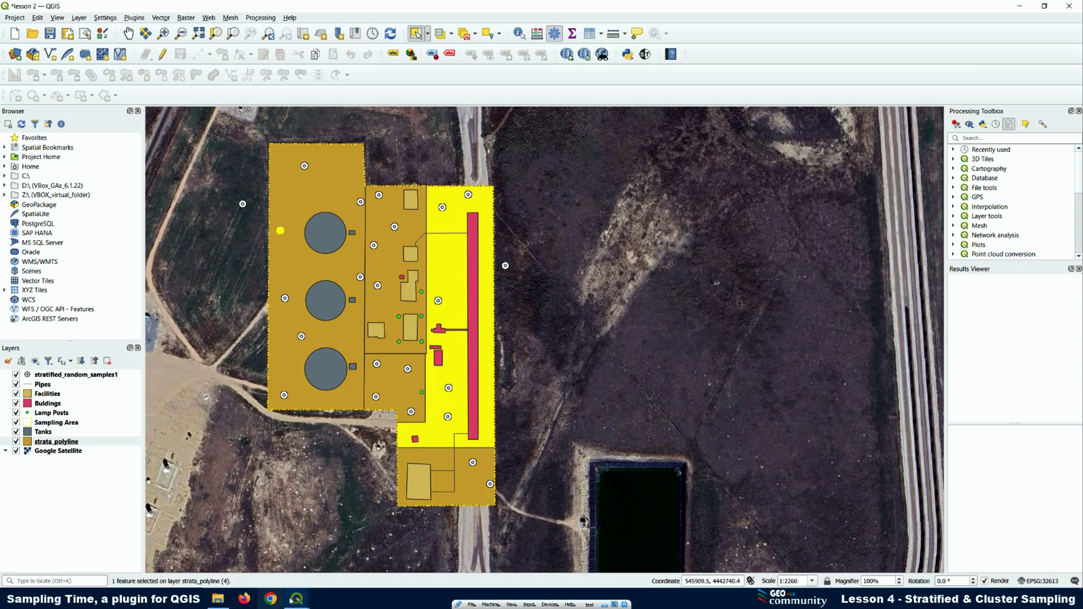
pyautogui.moveTo(293, 599)
pyautogui.click(385, 541)
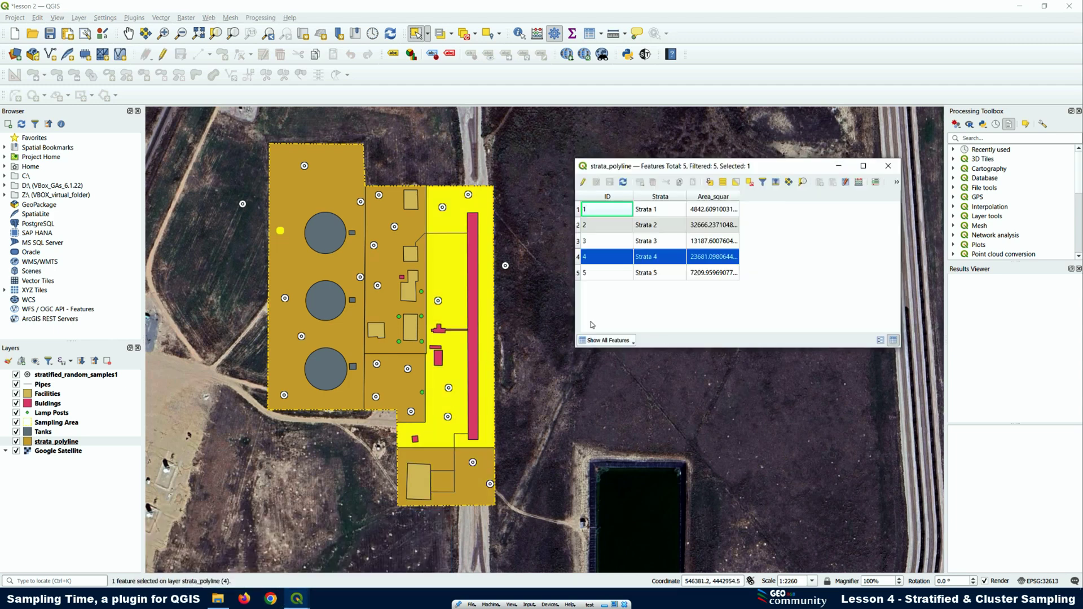
# Select the small stratum southeast of the tanks and the one north of it in turn, checking each record in the strata_polyline table.
pyautogui.click(405, 379)
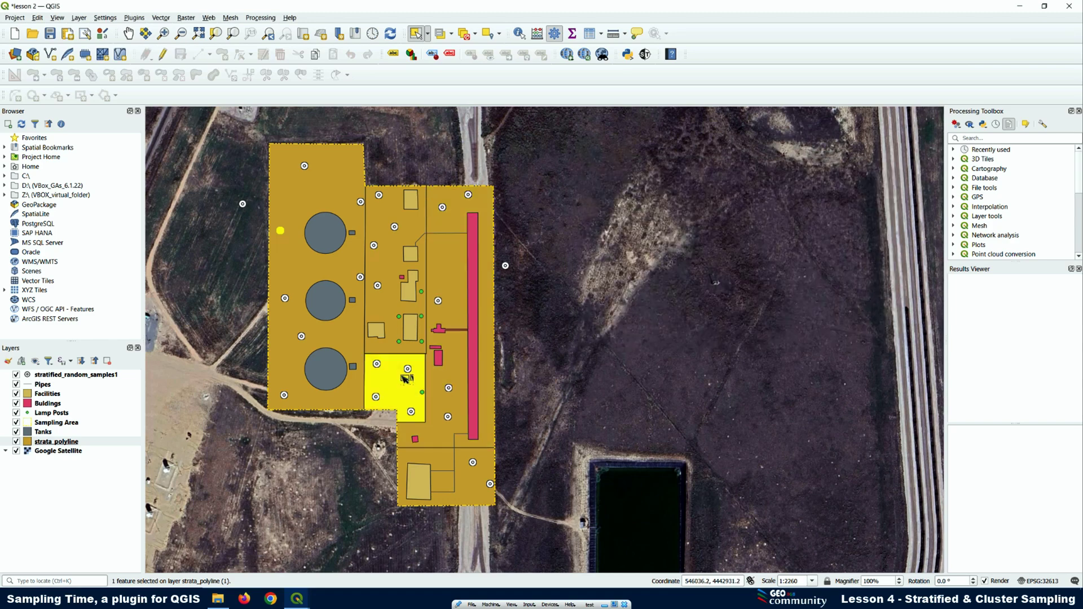
pyautogui.moveTo(298, 598)
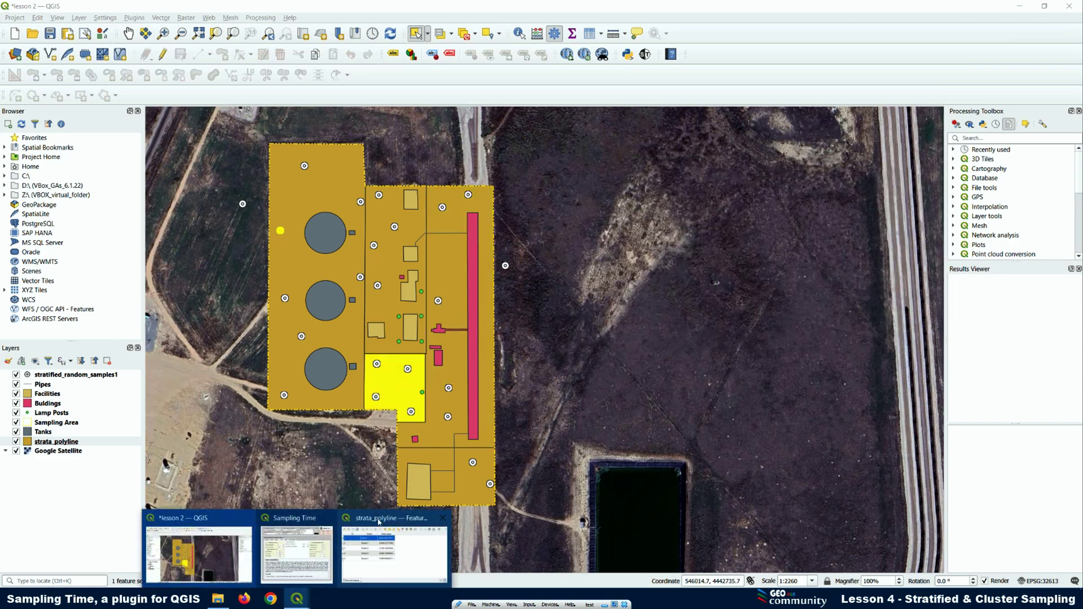
pyautogui.click(379, 521)
pyautogui.click(398, 304)
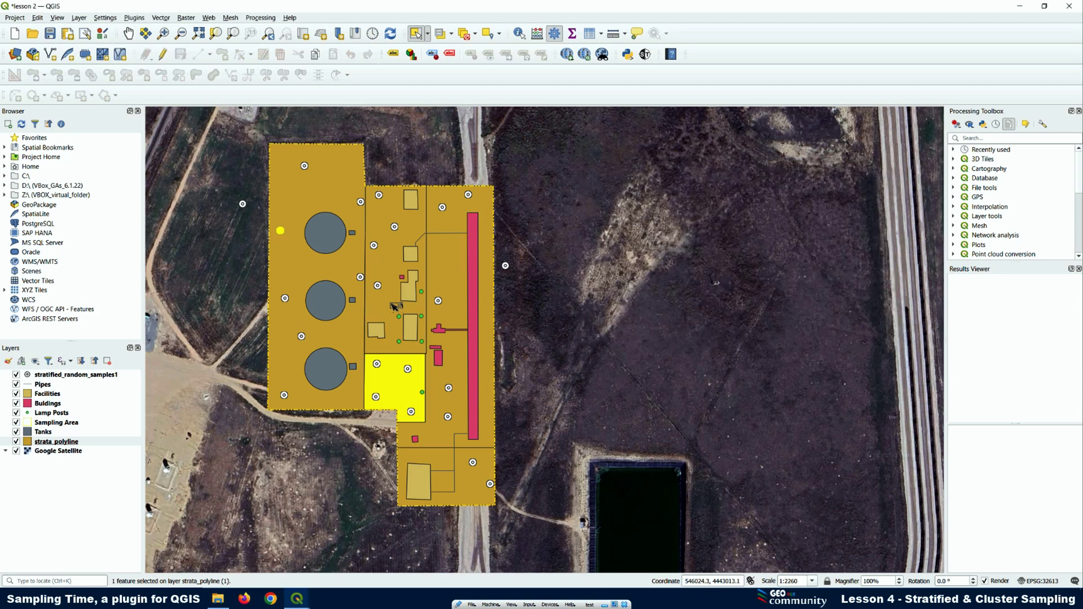
pyautogui.moveTo(297, 597)
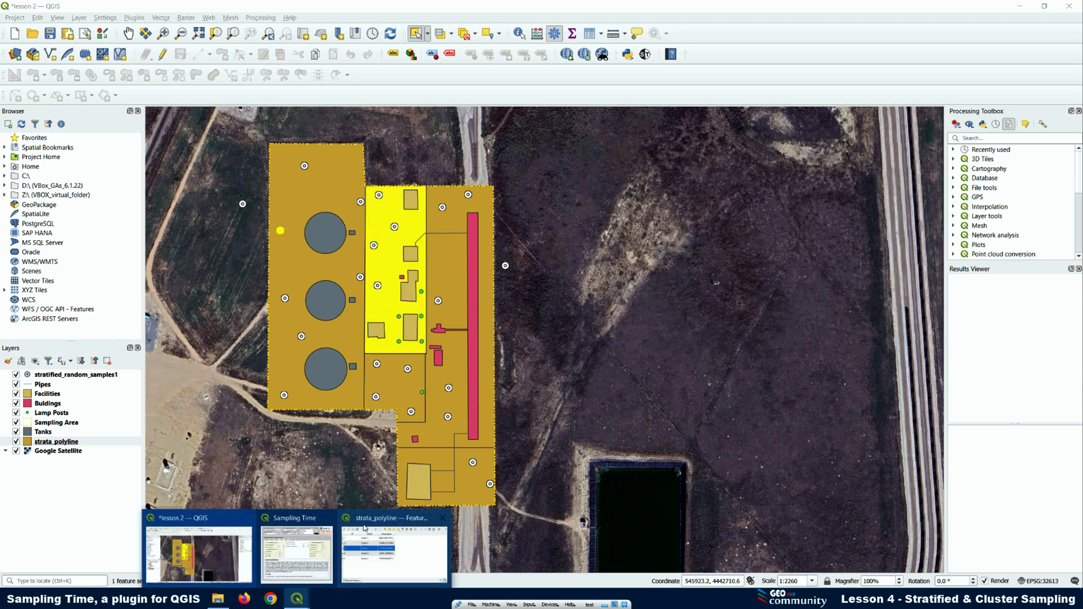
pyautogui.click(375, 522)
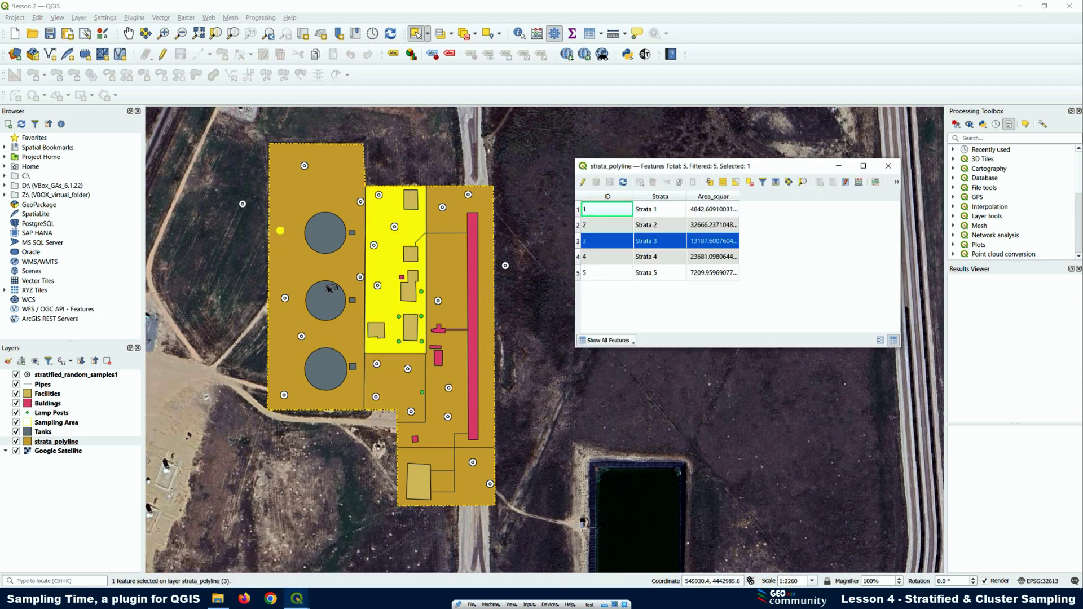
# Select the stratum around the three tanks on the map and check its record in the strata_polyline attribute table.
pyautogui.click(319, 269)
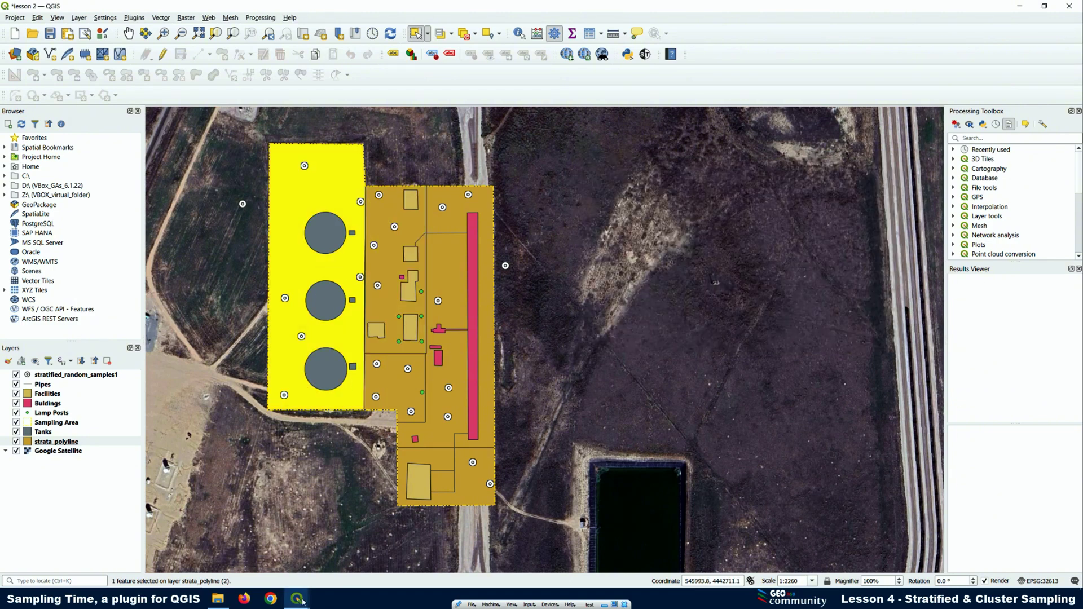
pyautogui.moveTo(297, 598)
pyautogui.click(375, 522)
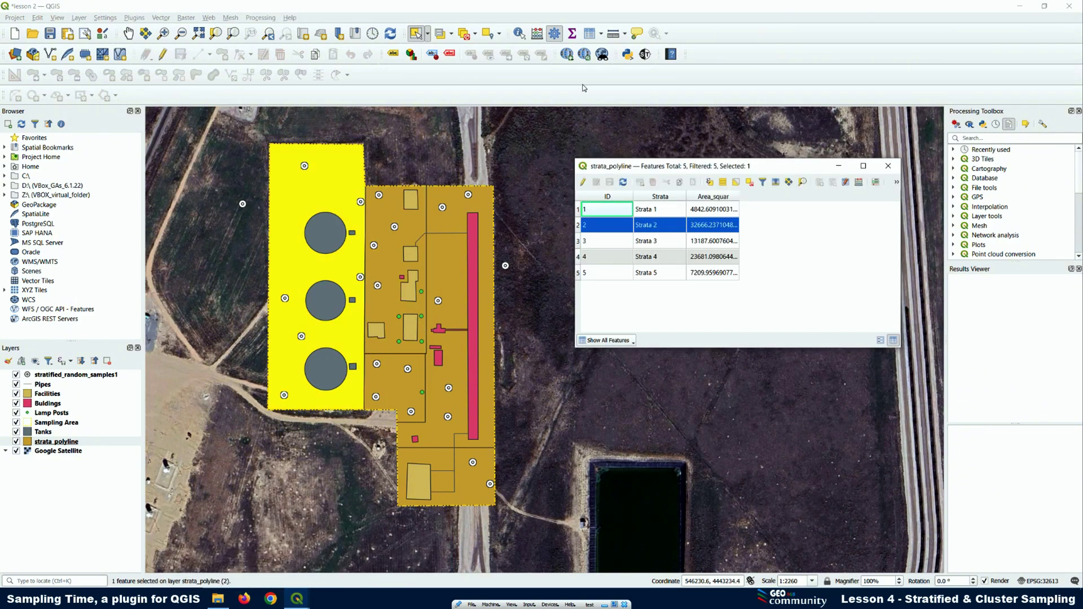
# Clear the feature selection in all layers and hide the stratified_random_samples1 layer.
pyautogui.click(467, 35)
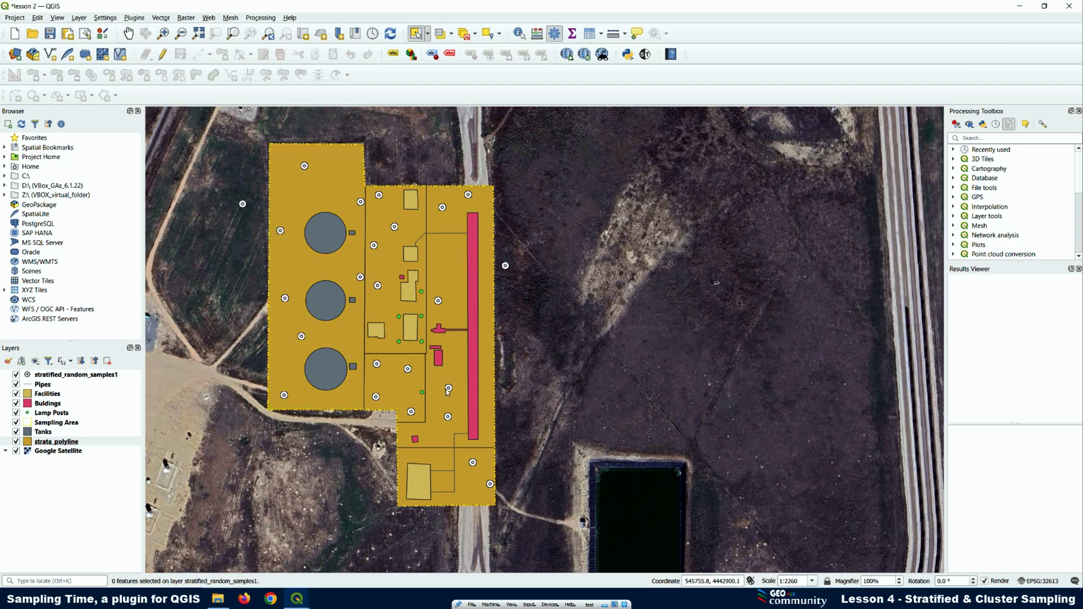
pyautogui.click(16, 374)
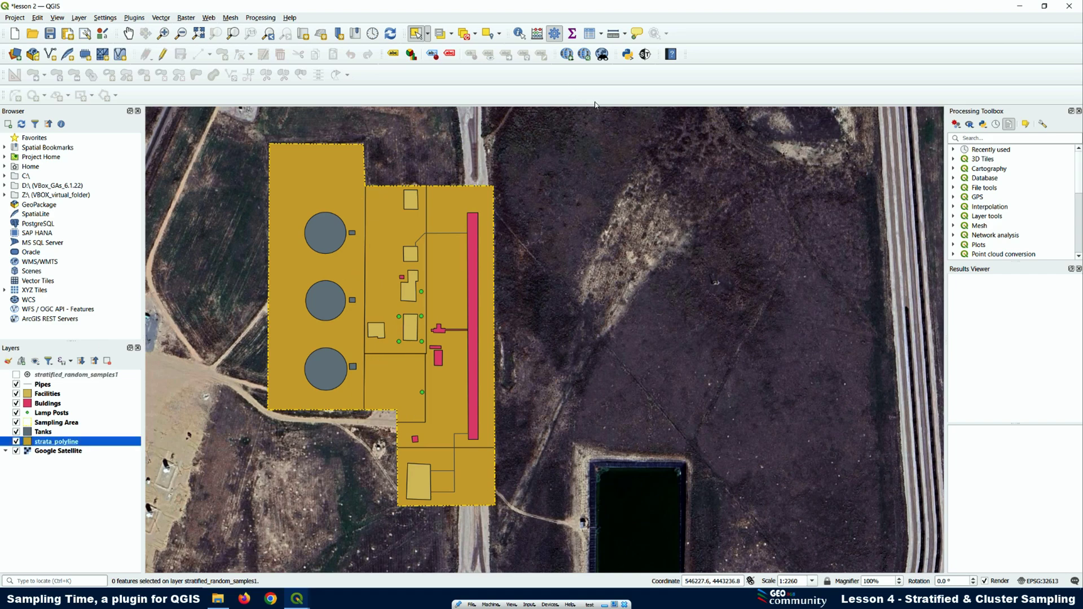
# Generate stratified random samples in Sampling Time with minimum 3 samples per stratum, 20 m spacing, and 10 m distance to exclusion zones.
pyautogui.click(645, 55)
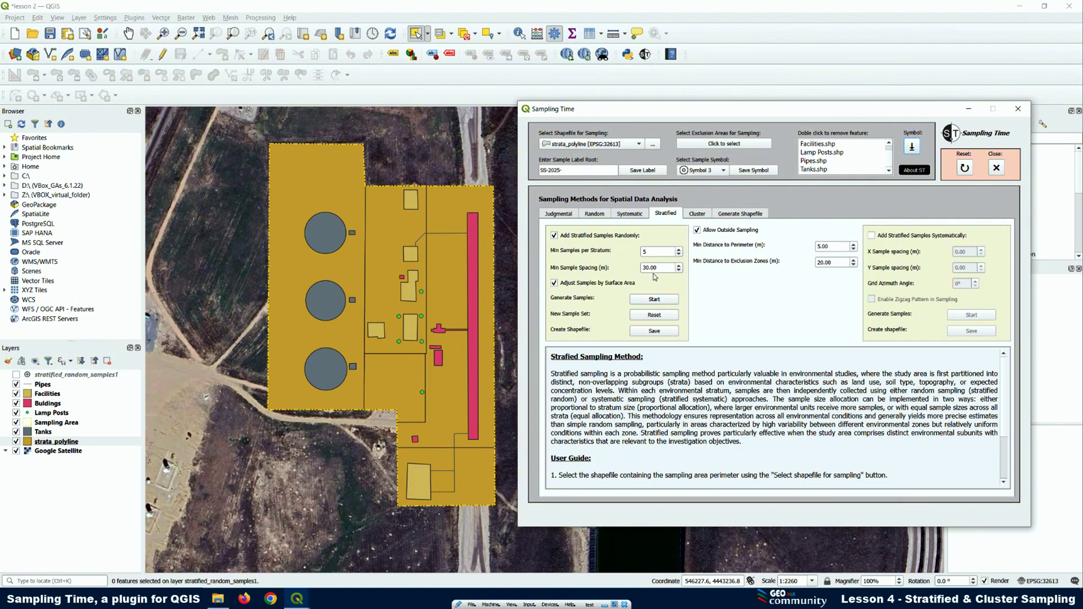
pyautogui.moveTo(661, 269); pyautogui.dragTo(623, 265)
pyautogui.write('20')
pyautogui.moveTo(838, 263); pyautogui.dragTo(788, 254)
pyautogui.write('10')
pyautogui.doubleClick(646, 251)
pyautogui.write('3')
pyautogui.click(653, 300)
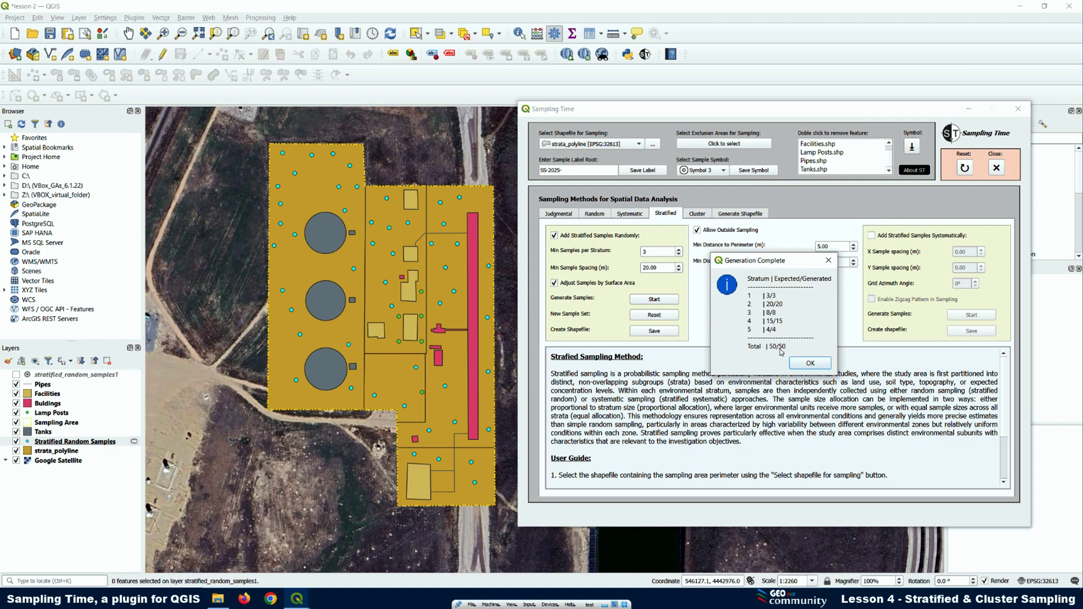
pyautogui.click(811, 363)
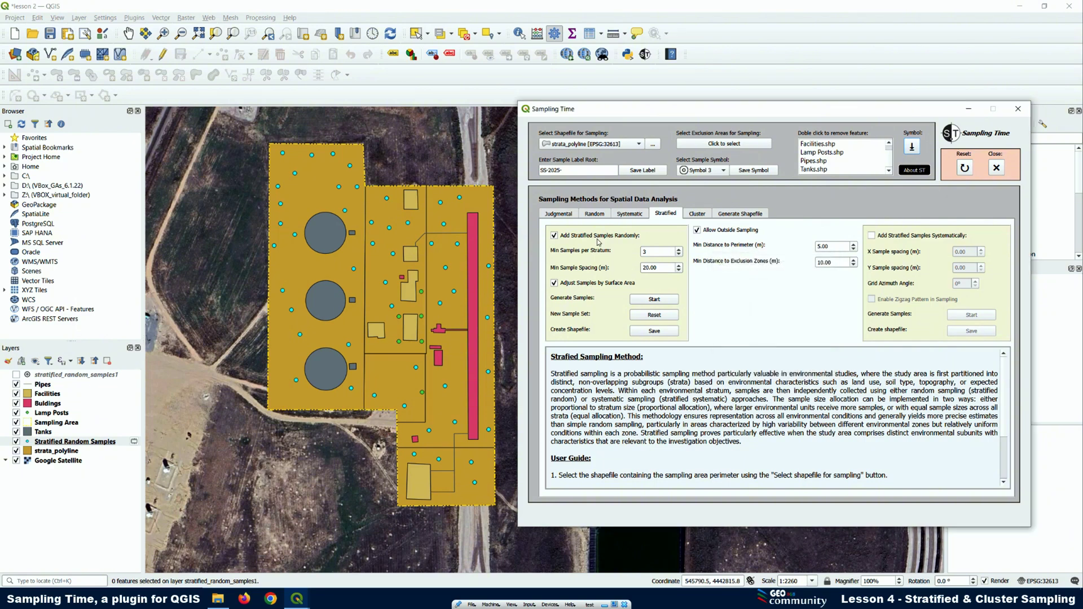
# Save the generated samples as the shapefile stratified_random_samples2 in the Desktop folder Plugin QGIS > stratified.
pyautogui.click(653, 335)
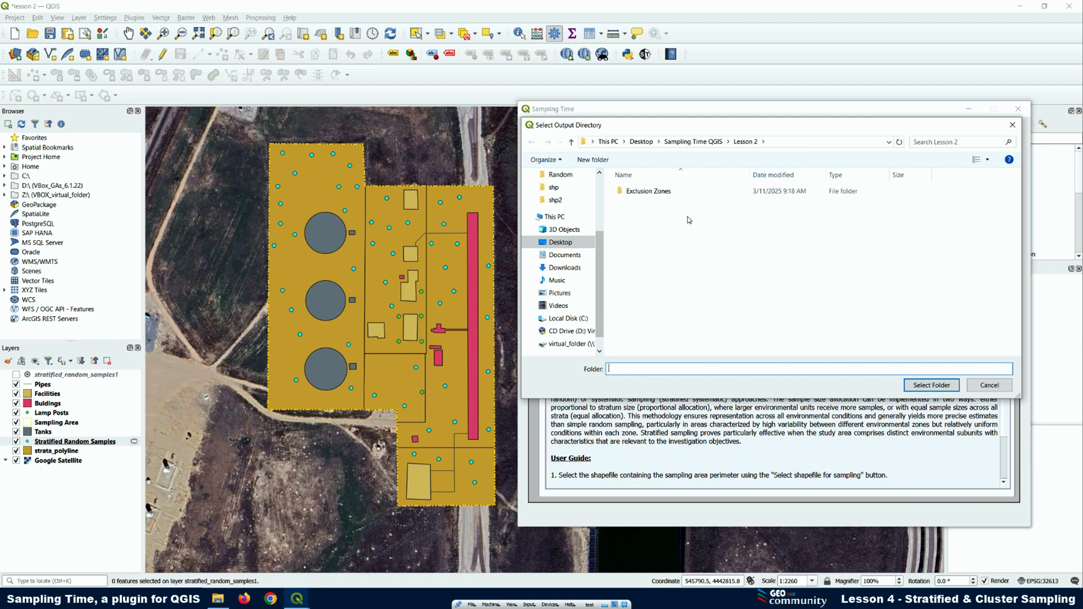
pyautogui.scroll(2, 570, 214)
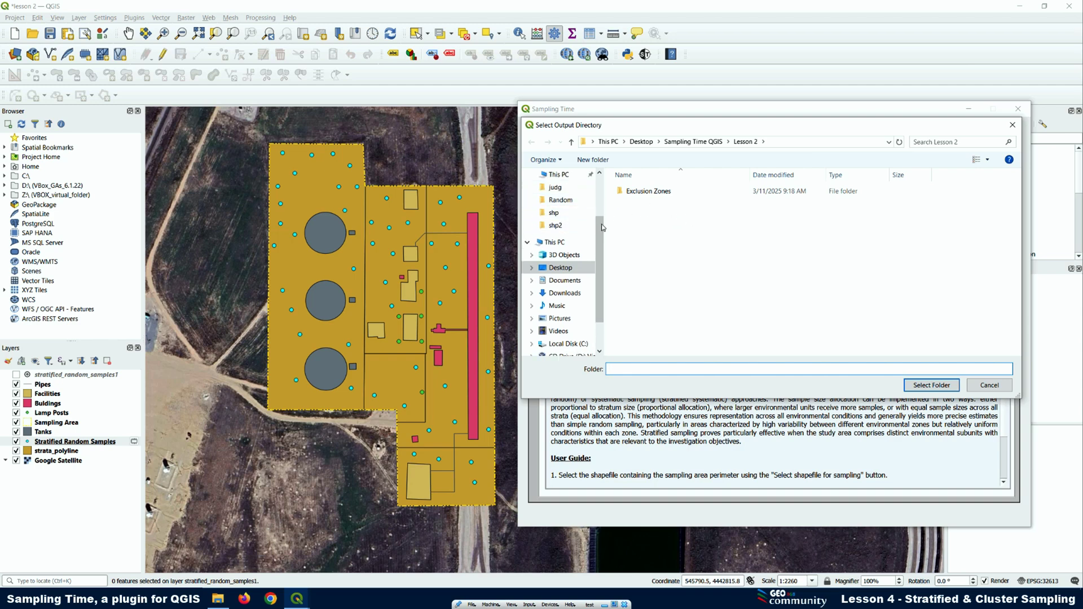
pyautogui.scroll(3, 570, 214)
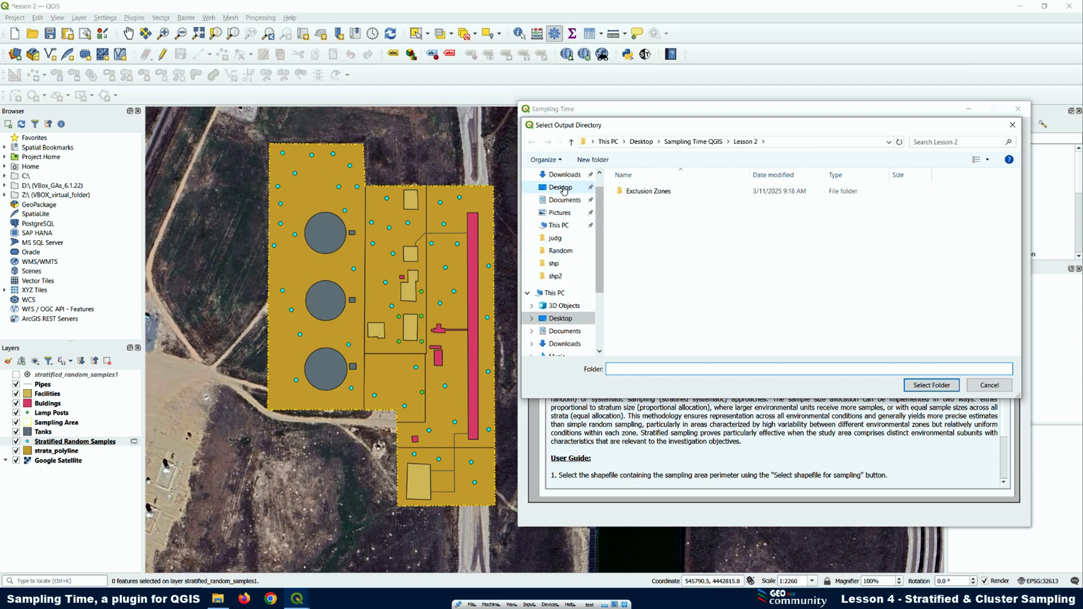
pyautogui.click(560, 186)
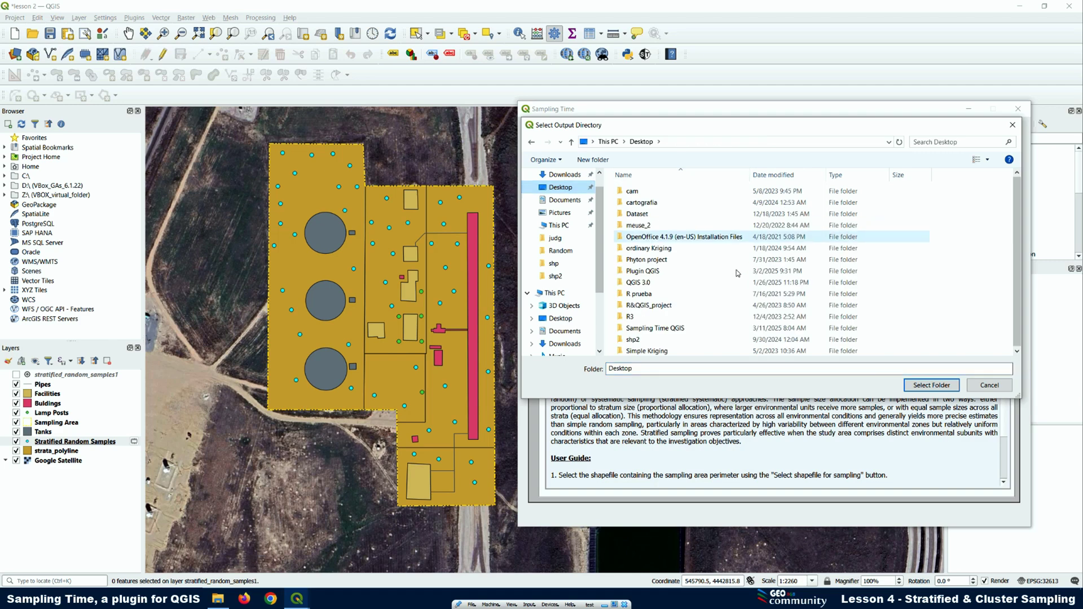
pyautogui.doubleClick(638, 272)
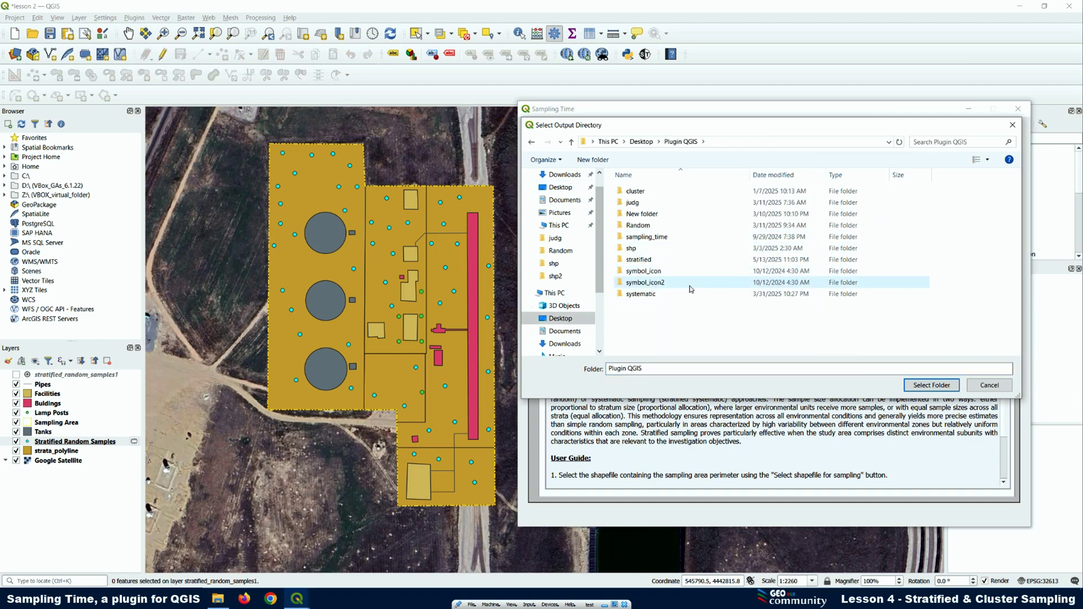
pyautogui.doubleClick(646, 261)
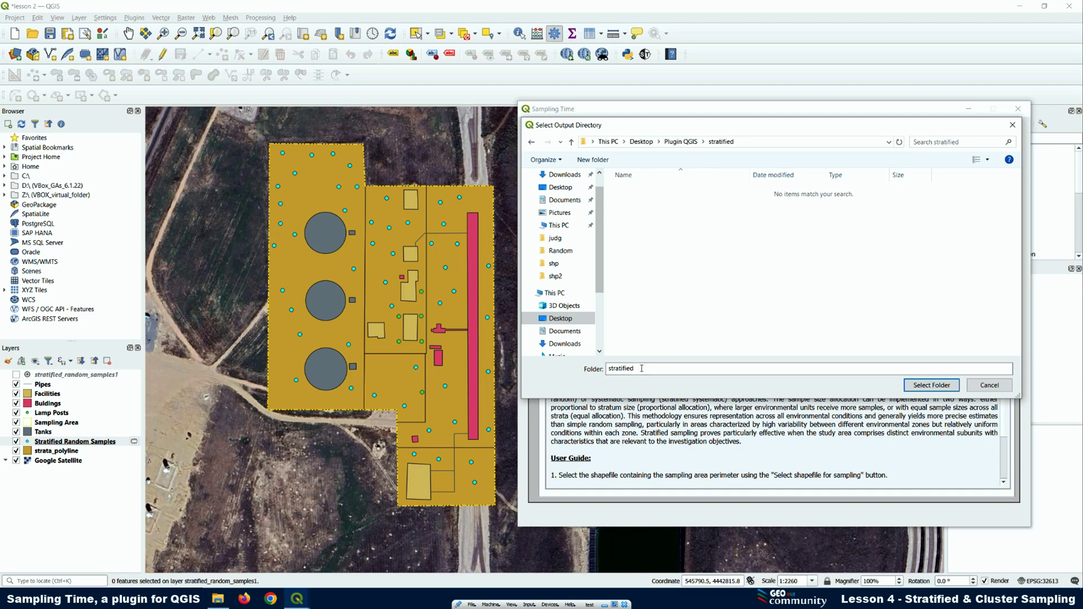
pyautogui.click(910, 389)
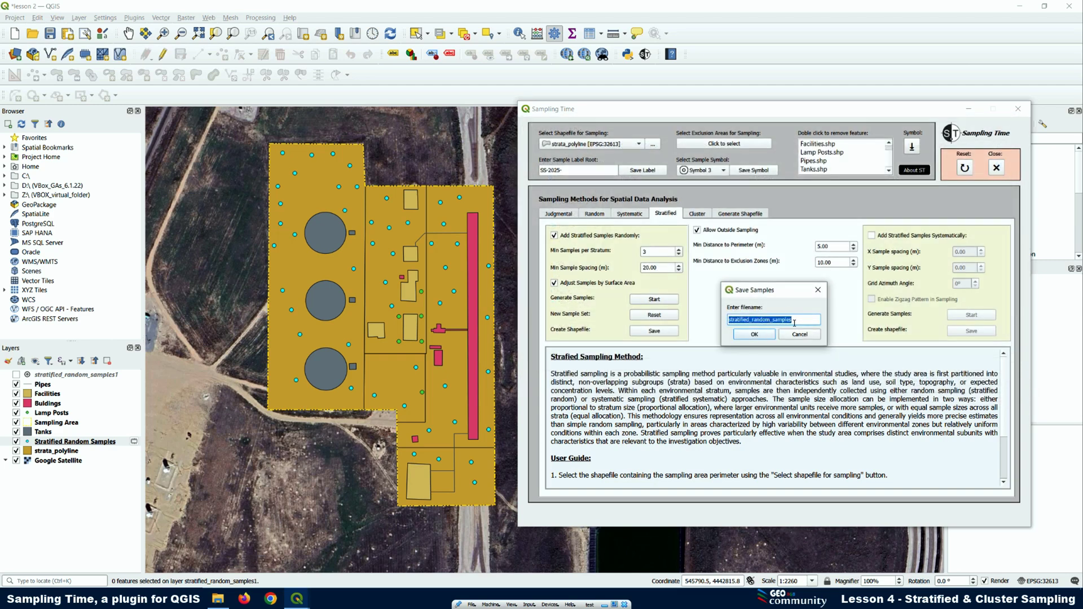
pyautogui.click(794, 322)
pyautogui.click(754, 334)
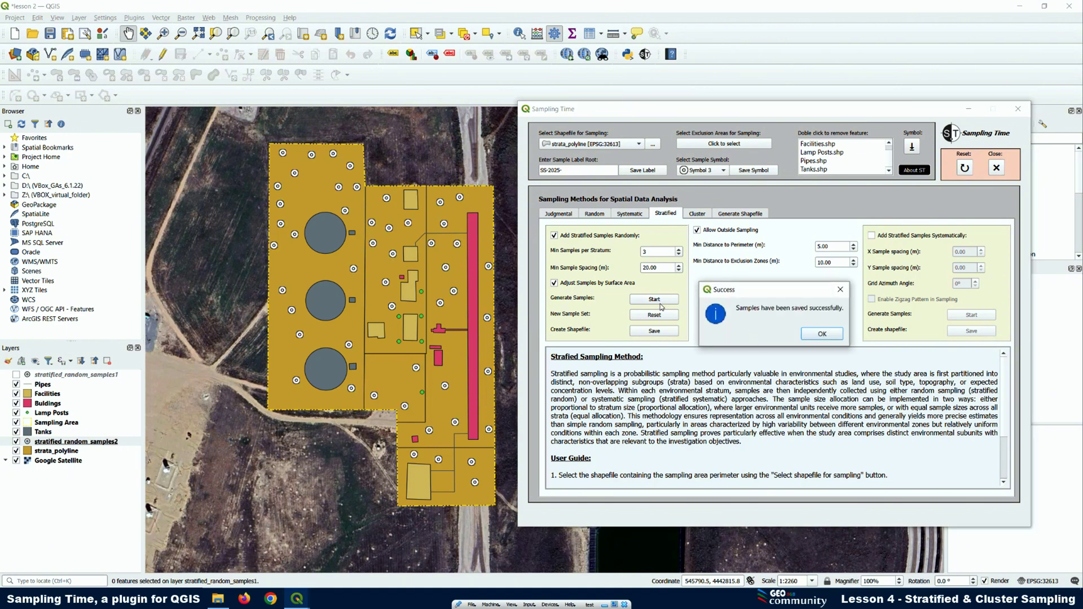
pyautogui.click(804, 335)
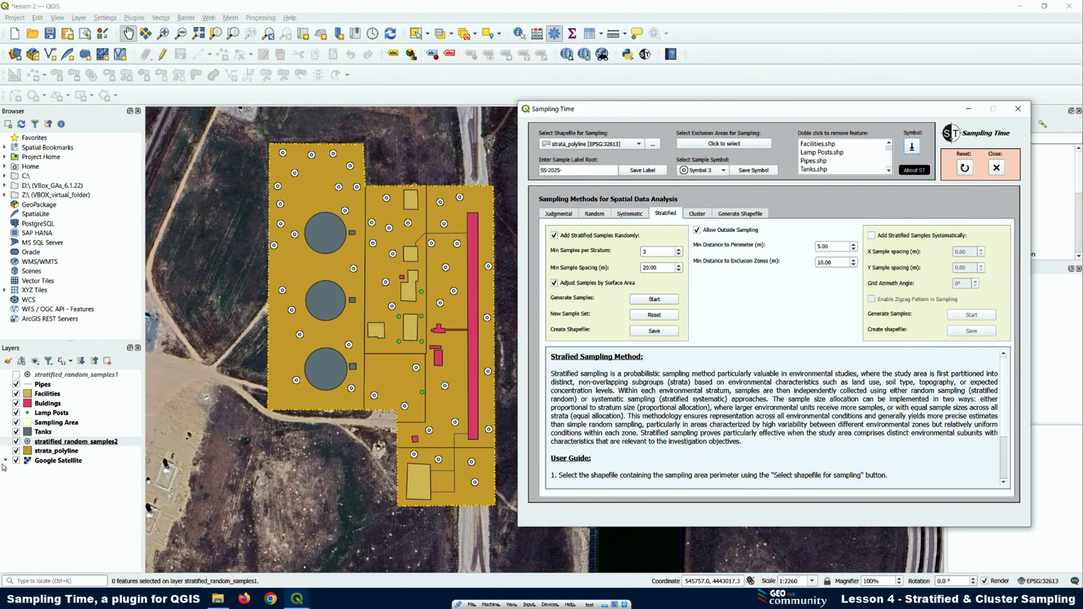
# Open the stratified_random_samples2 attribute table full-screen and examine the stratum, label and coordinates of every sample, finishing with the table out of view.
pyautogui.click(49, 443)
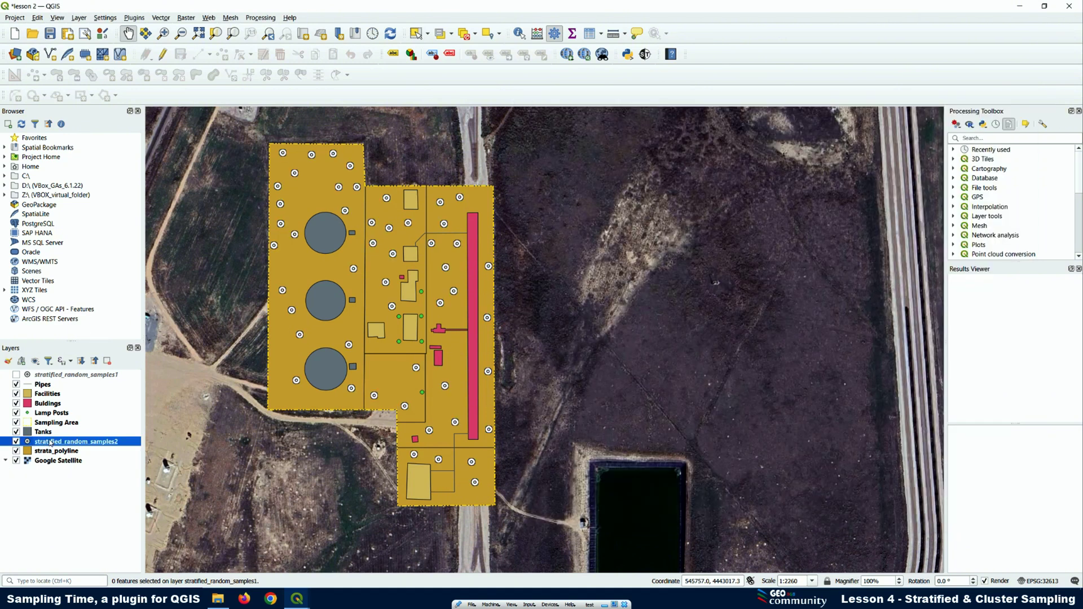
pyautogui.rightClick(79, 444)
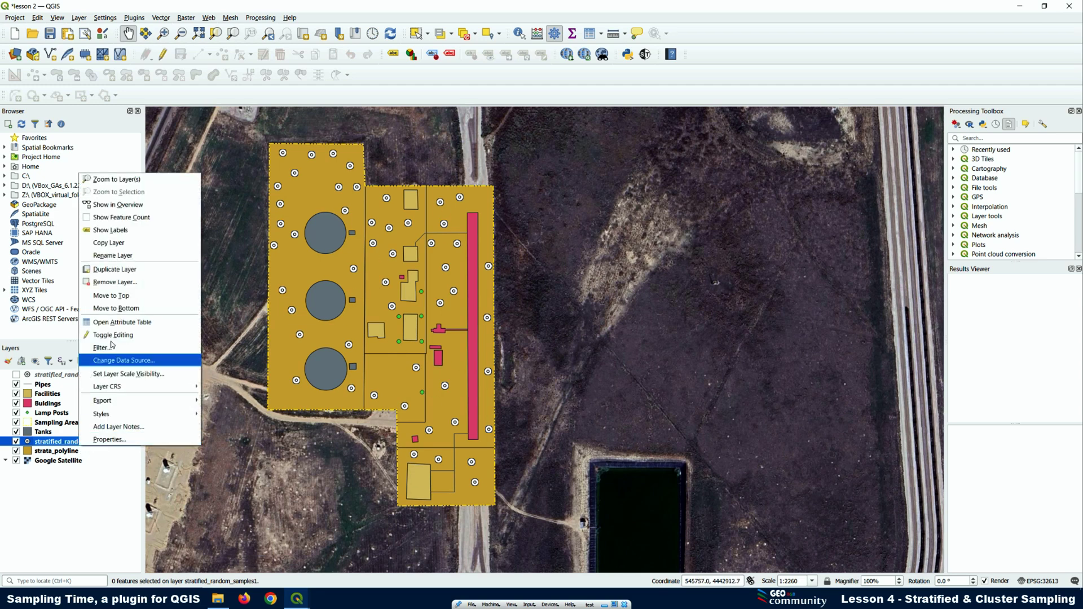
pyautogui.click(115, 322)
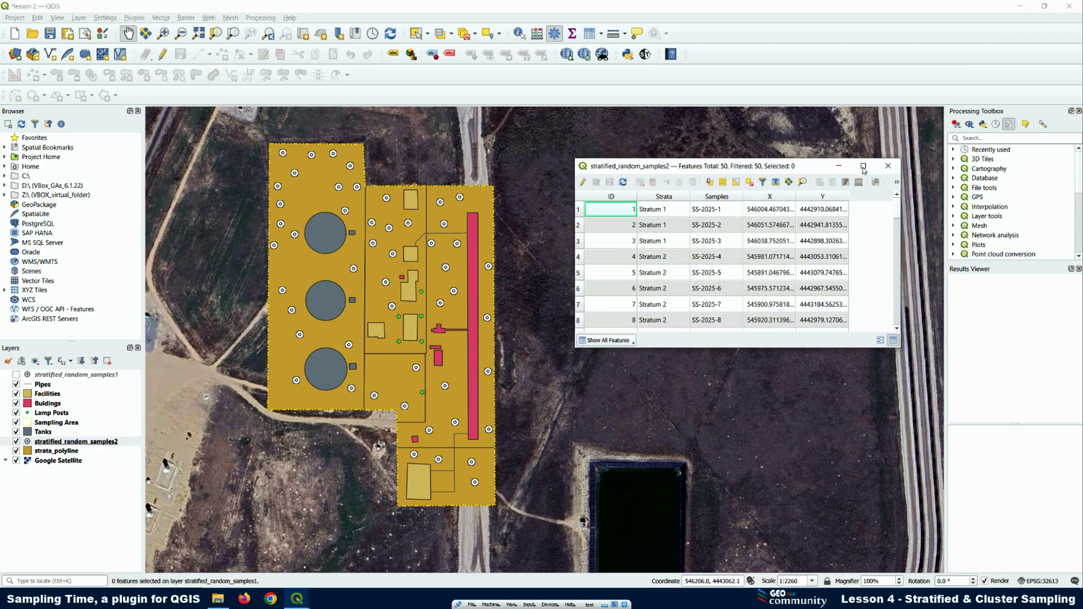
pyautogui.click(863, 166)
pyautogui.scroll(-6, 124, 232)
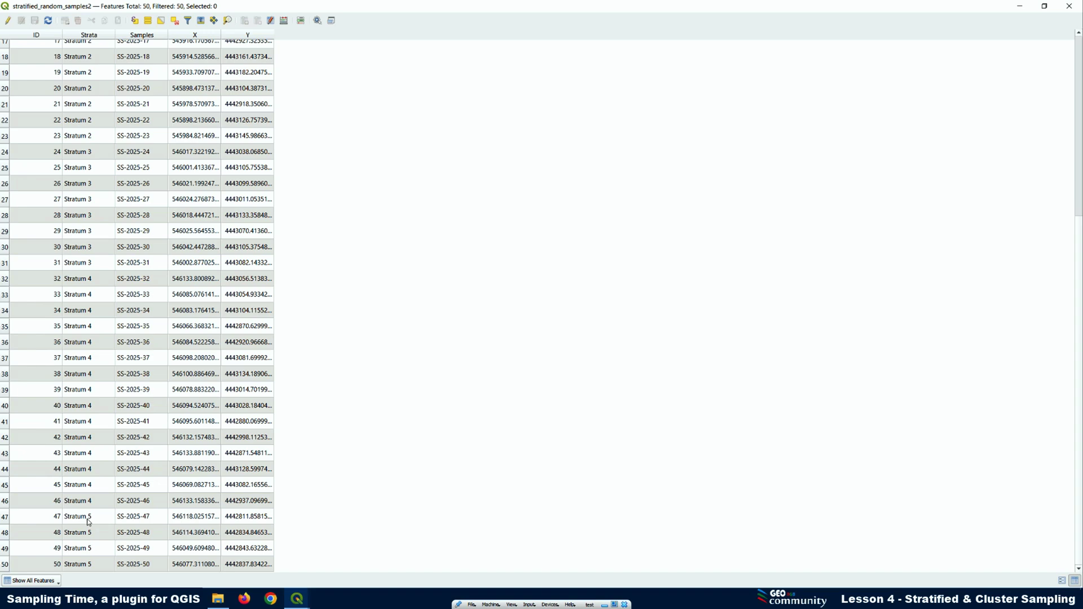
pyautogui.scroll(6, 90, 497)
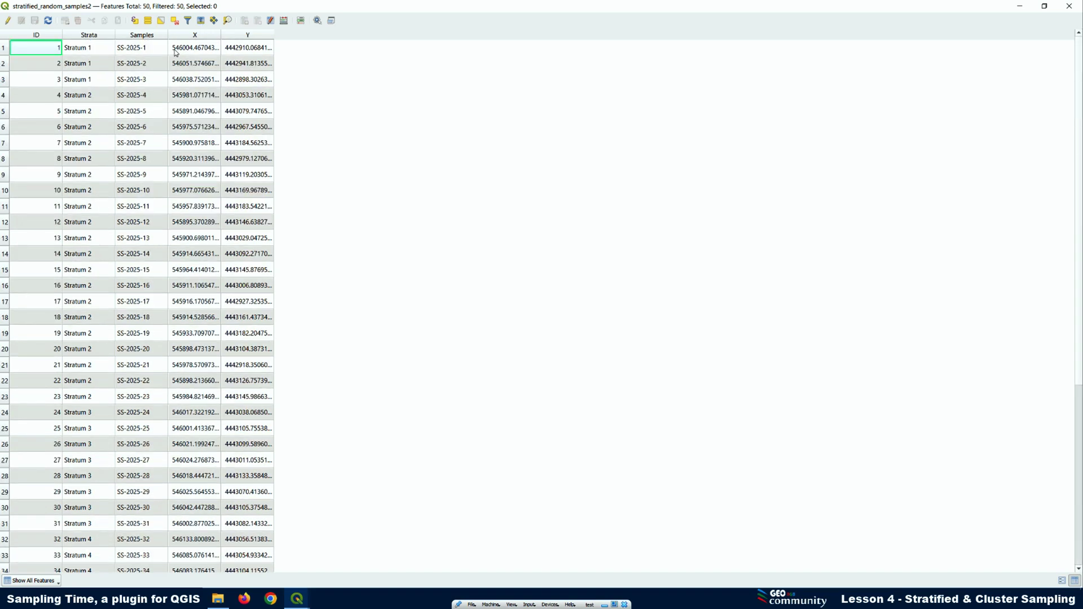
pyautogui.scroll(-6, 173, 105)
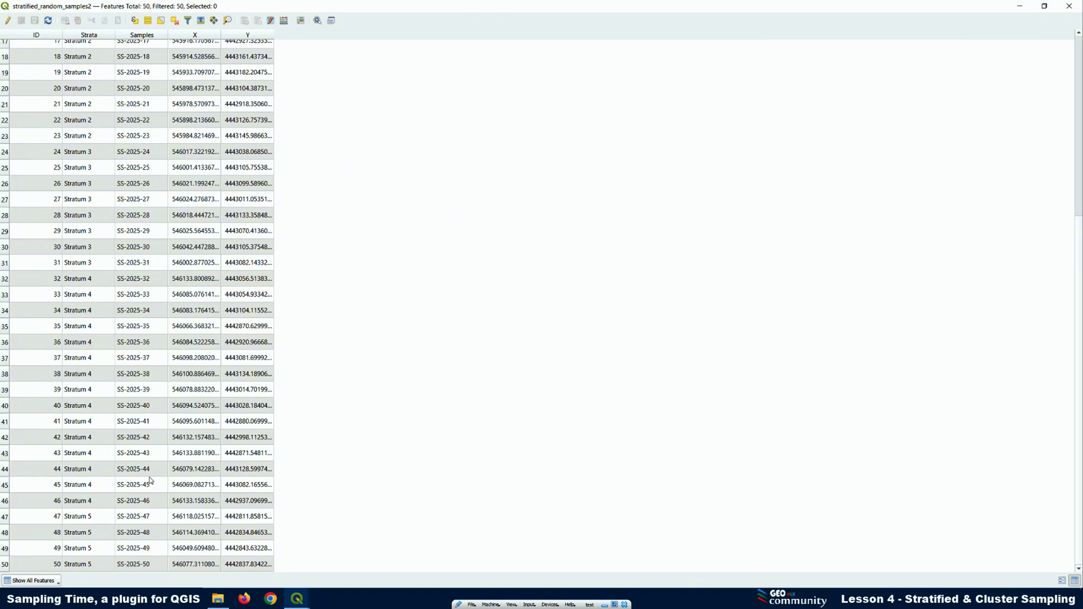
pyautogui.scroll(5, 149, 418)
pyautogui.scroll(-5, 148, 352)
pyautogui.click(1022, 6)
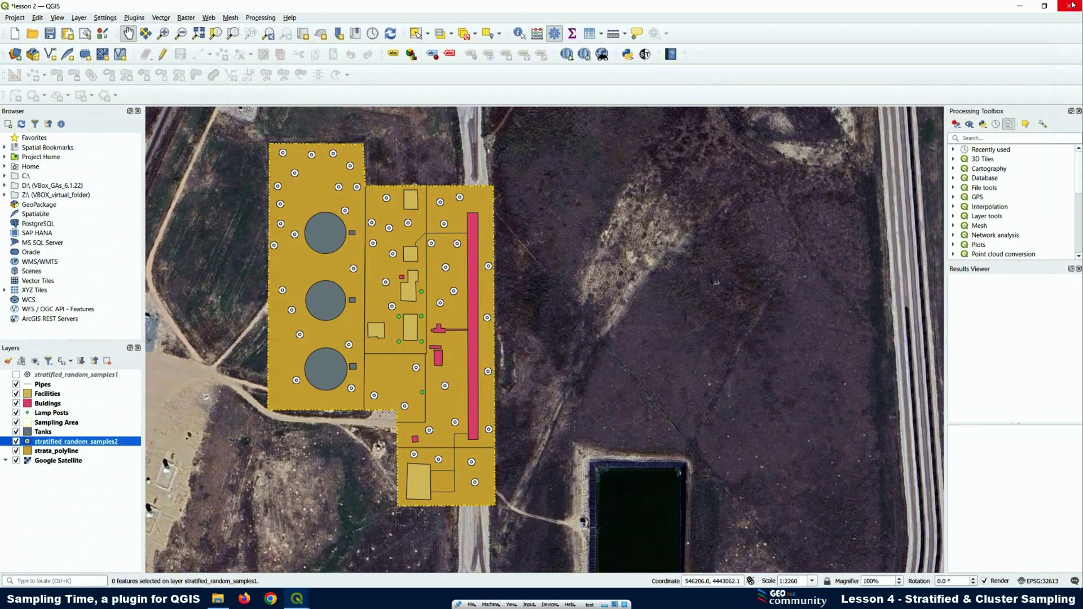
# Hide the stratified_random_samples2 layer and bring up the Sampling Time dialog again.
pyautogui.click(16, 442)
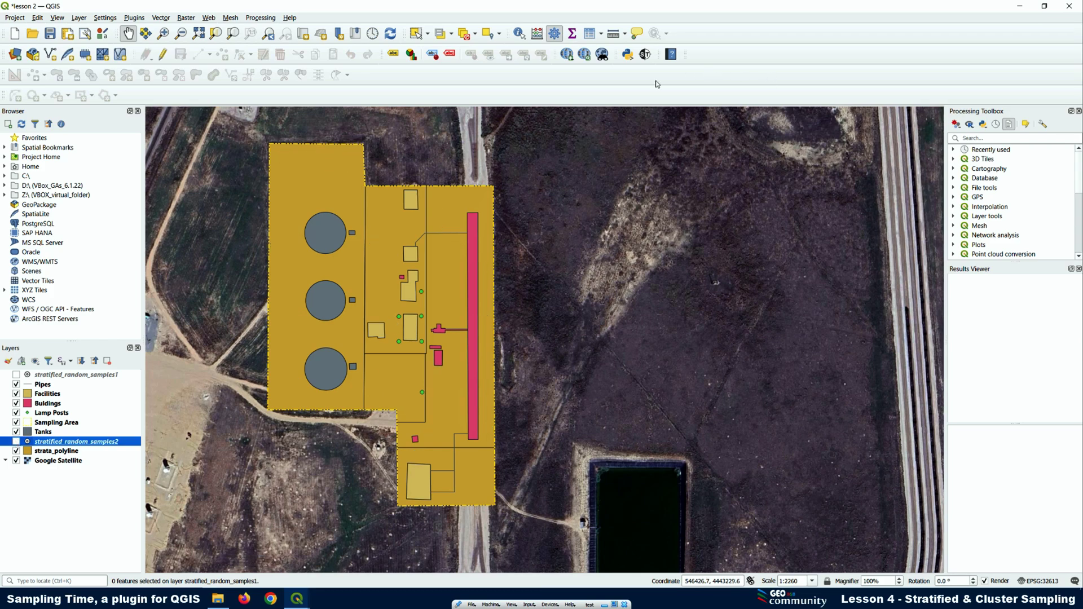
pyautogui.click(645, 55)
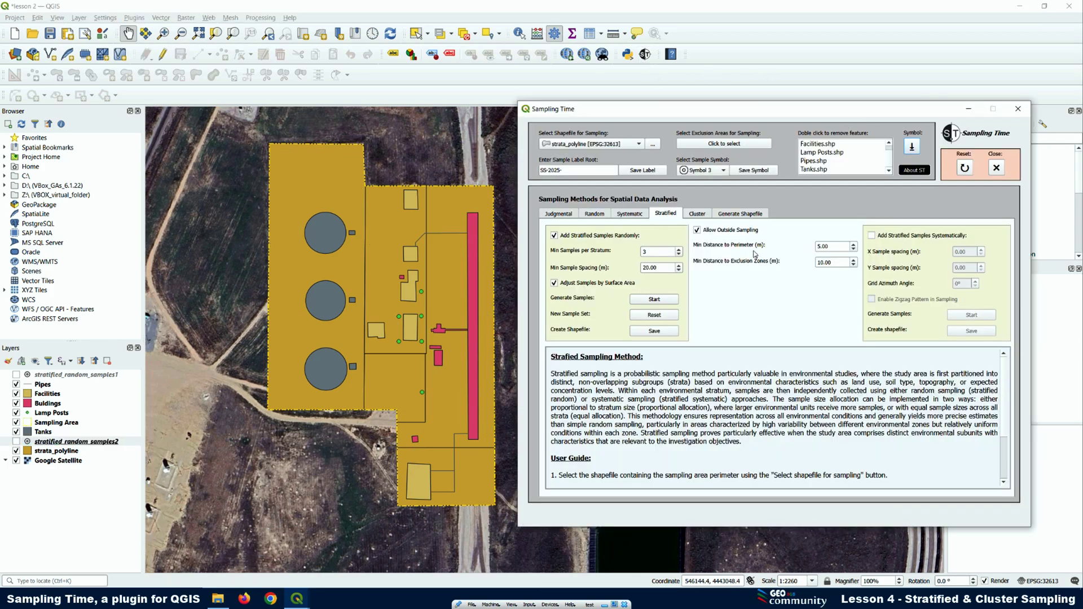
# Enable stratified systematic sampling with a minimum distance of 5 m to the perimeter and 10 m to exclusion zones.
pyautogui.click(872, 236)
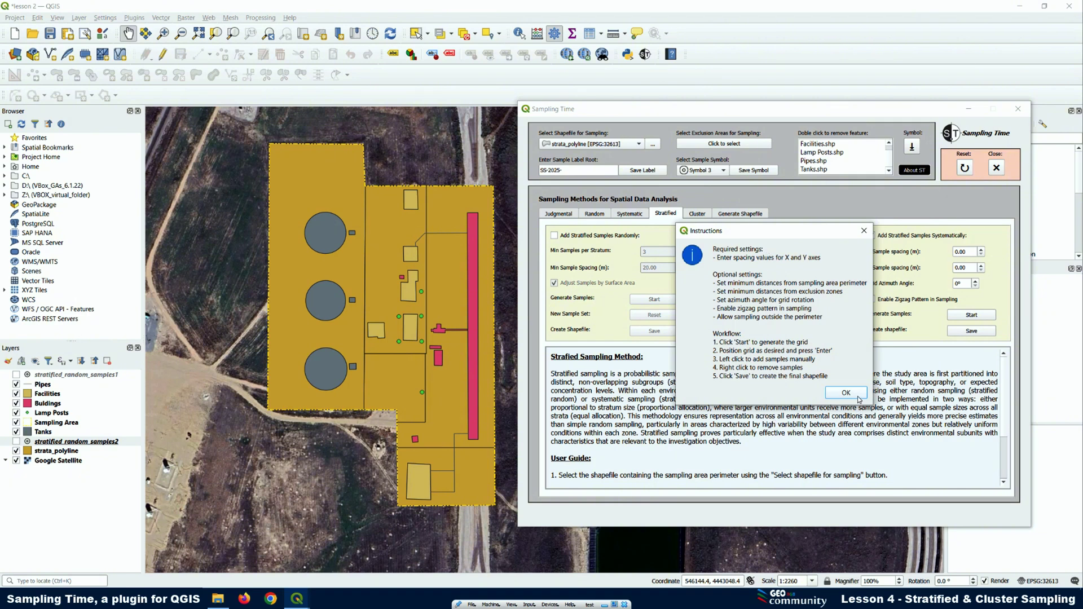
pyautogui.click(841, 393)
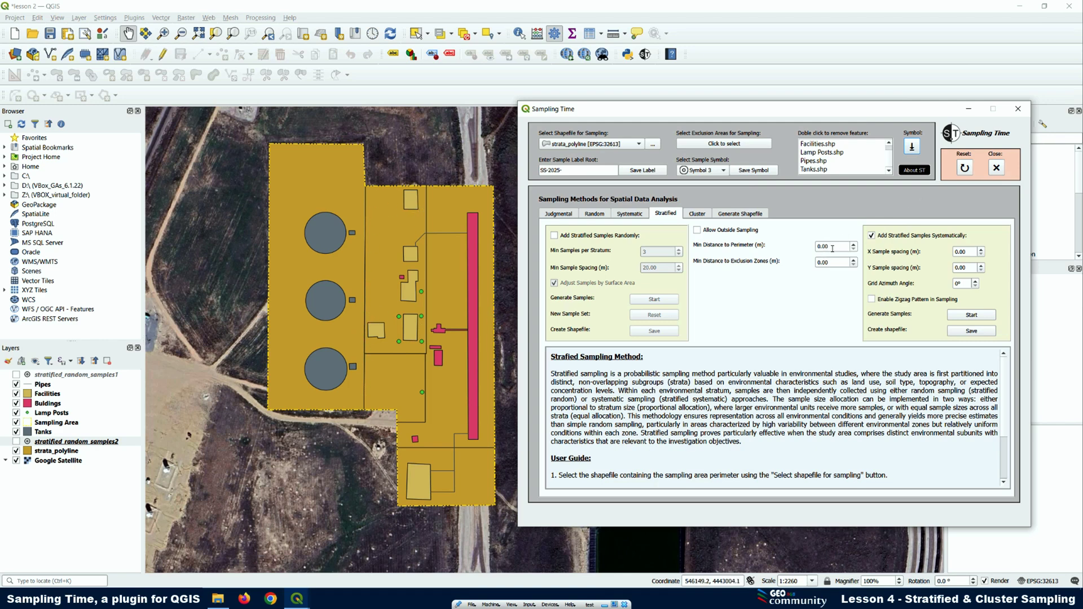
pyautogui.moveTo(832, 249); pyautogui.dragTo(791, 248)
pyautogui.write('5')
pyautogui.moveTo(831, 260); pyautogui.dragTo(801, 264)
pyautogui.write('10')
# Set the X and Y sample spacing to 15 m and generate the systematic sampling grid.
pyautogui.doubleClick(973, 254)
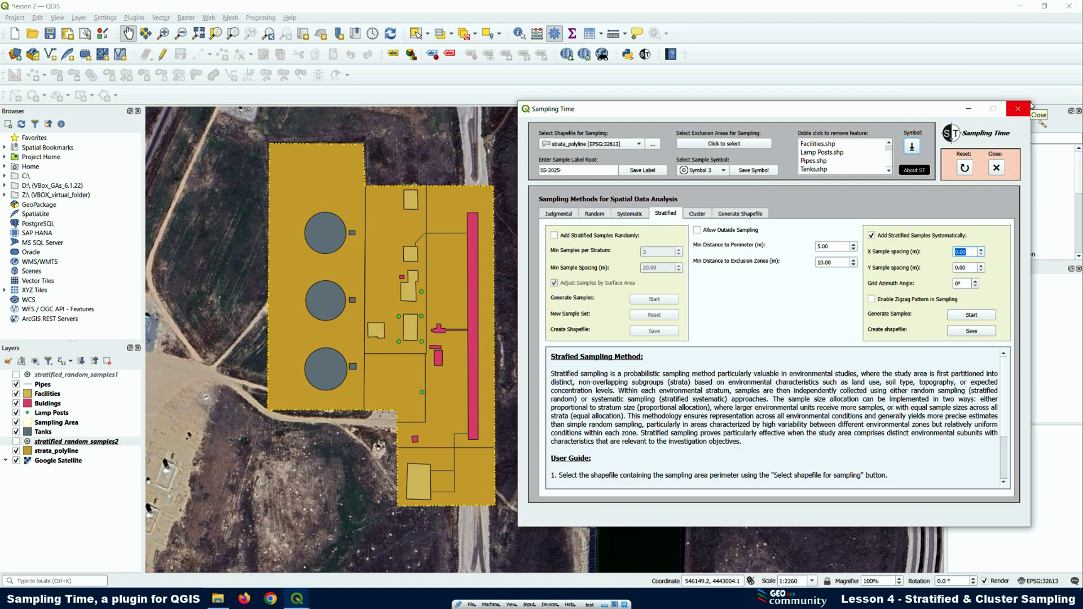
pyautogui.write('15')
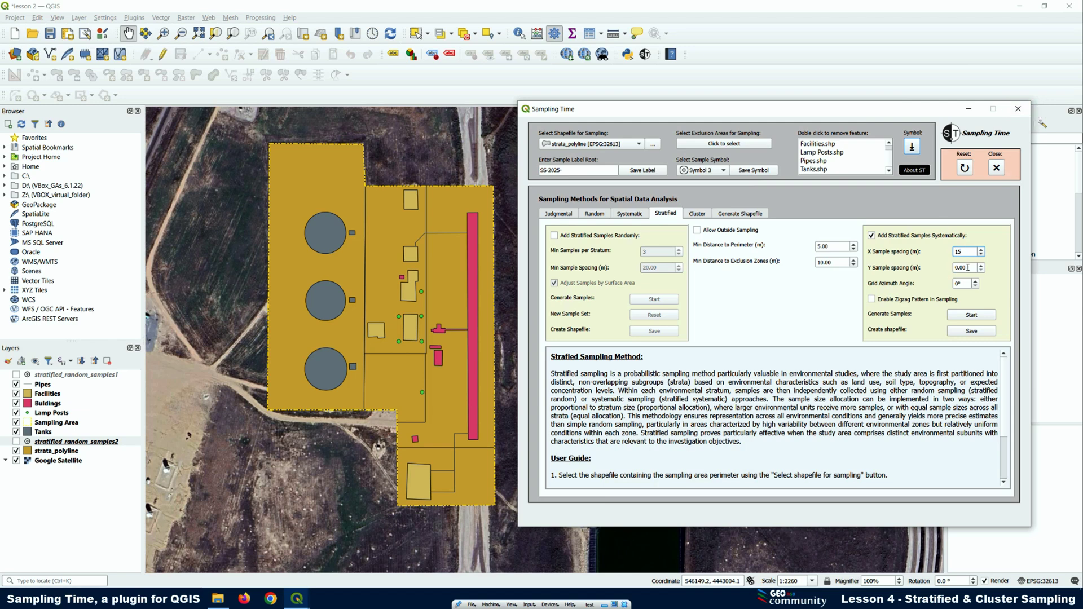
pyautogui.press('Tab')
pyautogui.write('1')
pyautogui.click(971, 314)
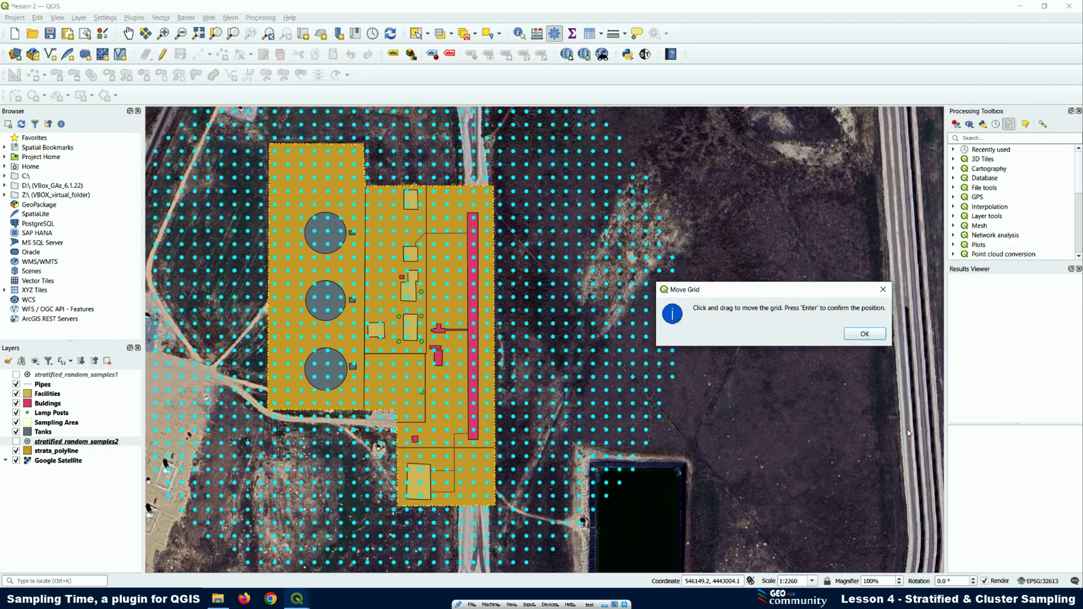
# Shift the sampling grid over the strata polygons and confirm its position to create the systematic samples.
pyautogui.click(864, 334)
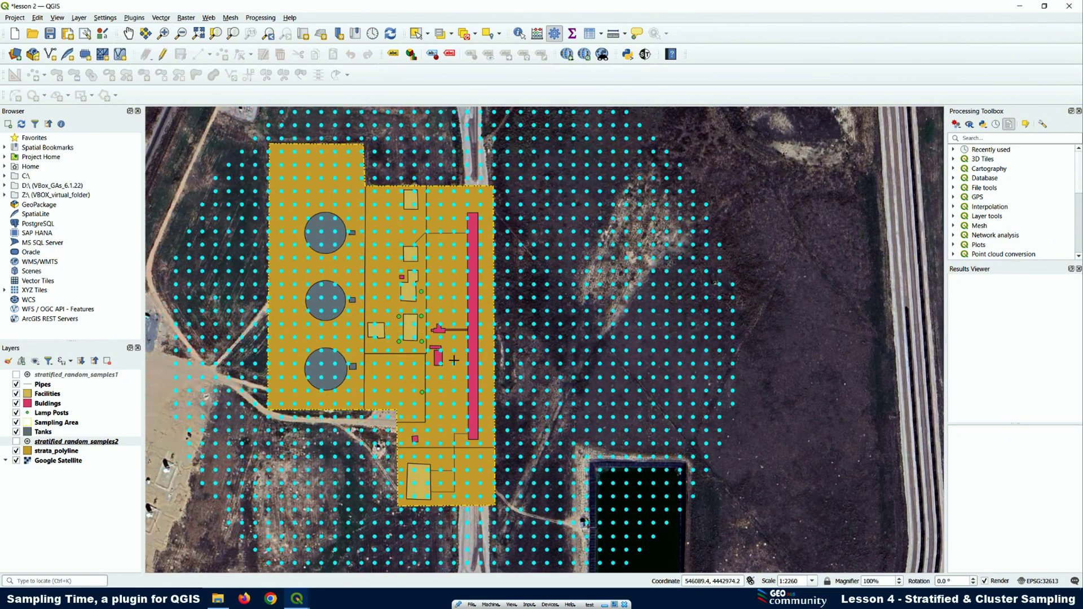
pyautogui.moveTo(426, 370); pyautogui.dragTo(413, 313)
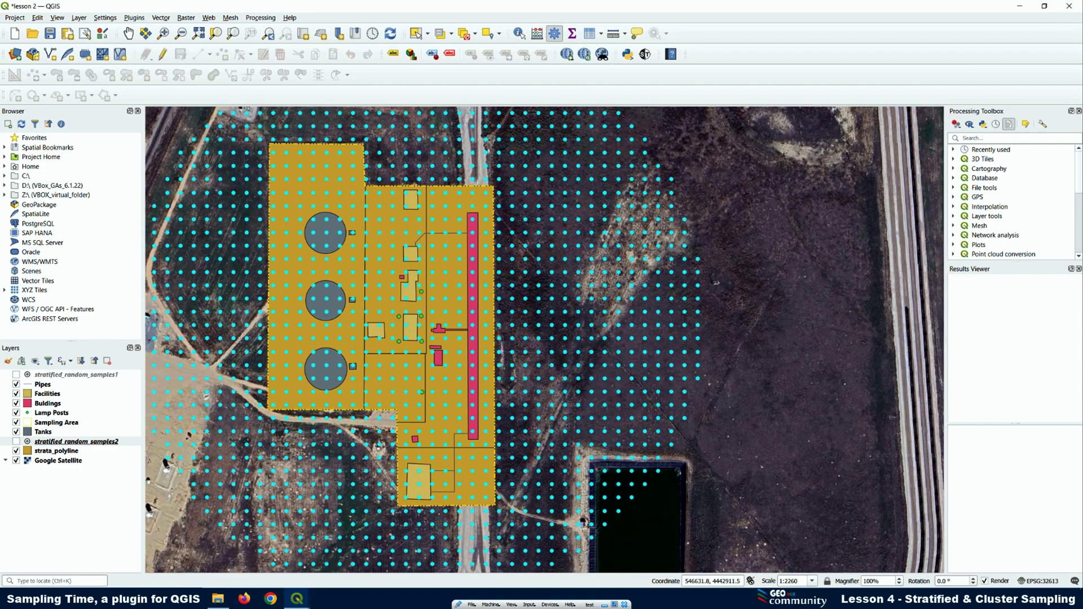
pyautogui.click(715, 282)
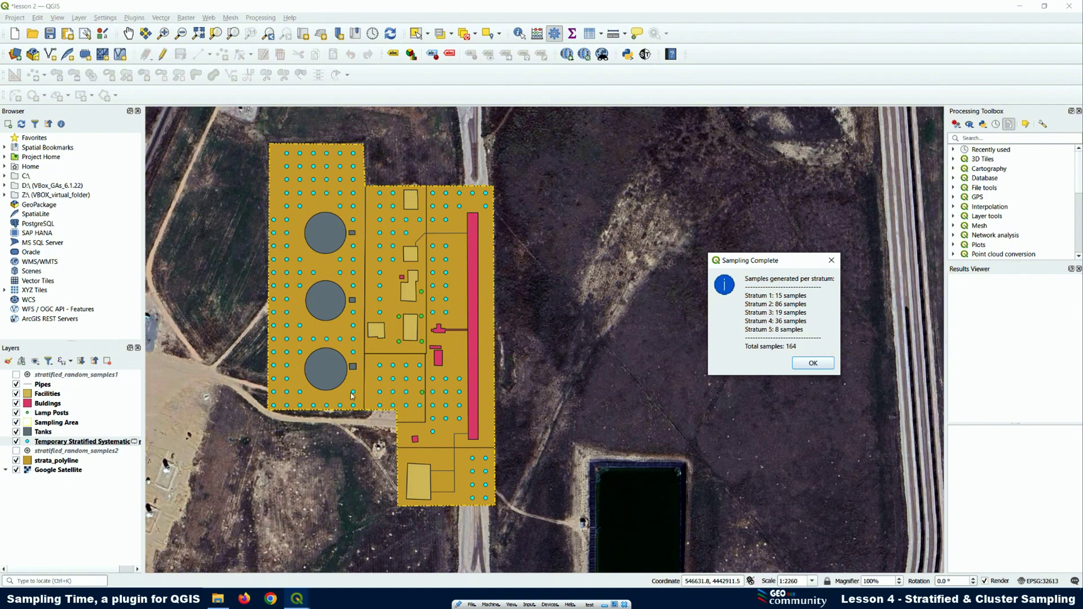
pyautogui.click(812, 363)
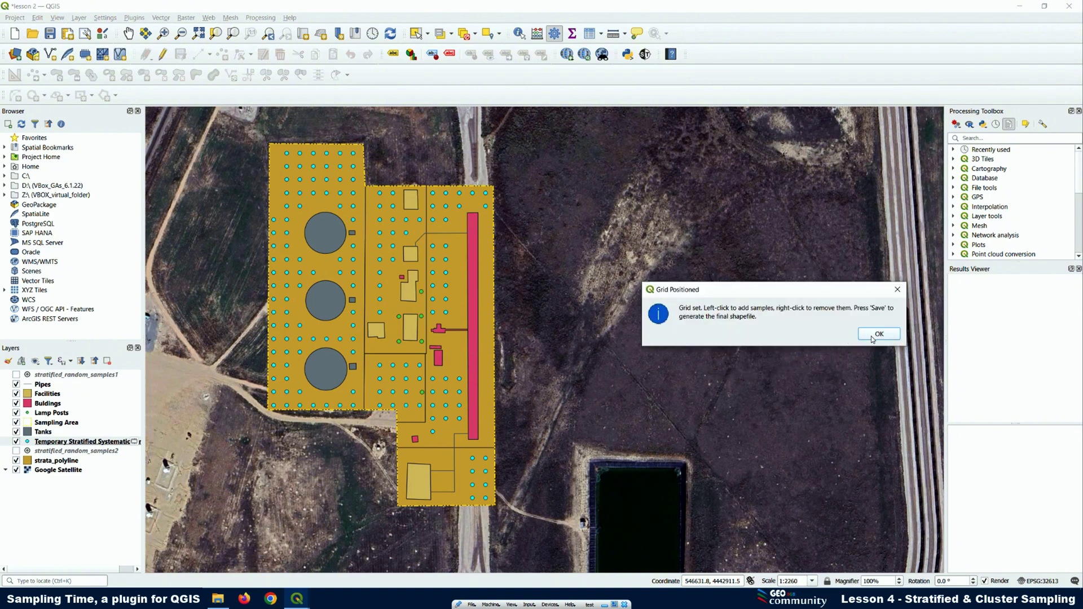
pyautogui.click(878, 334)
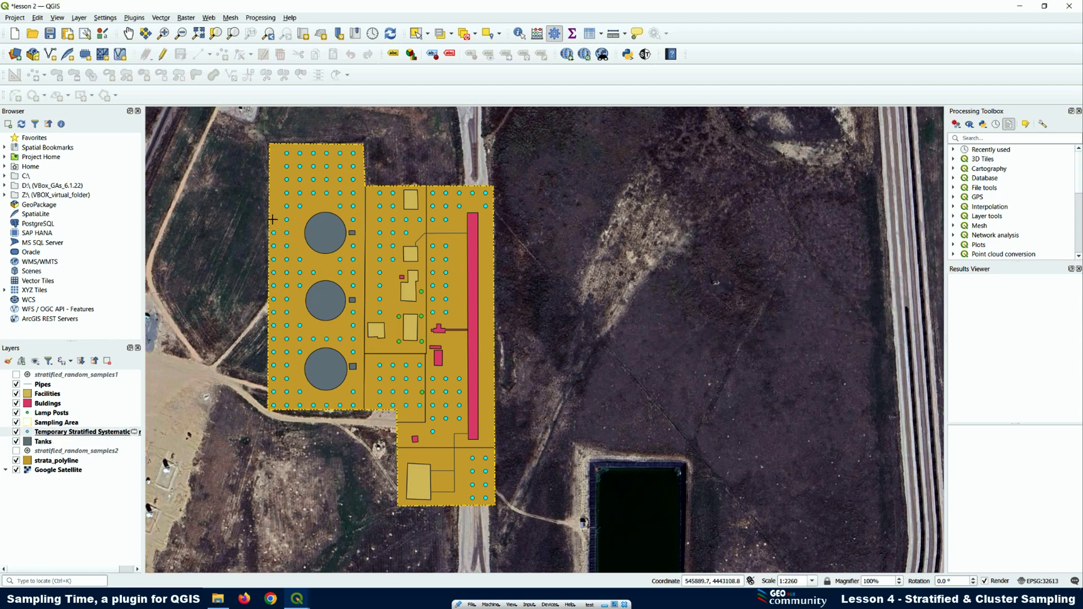
# Try to add samples manually on the western stratum's edge beside the upper tank and outside the strata to the northwest.
pyautogui.click(273, 220)
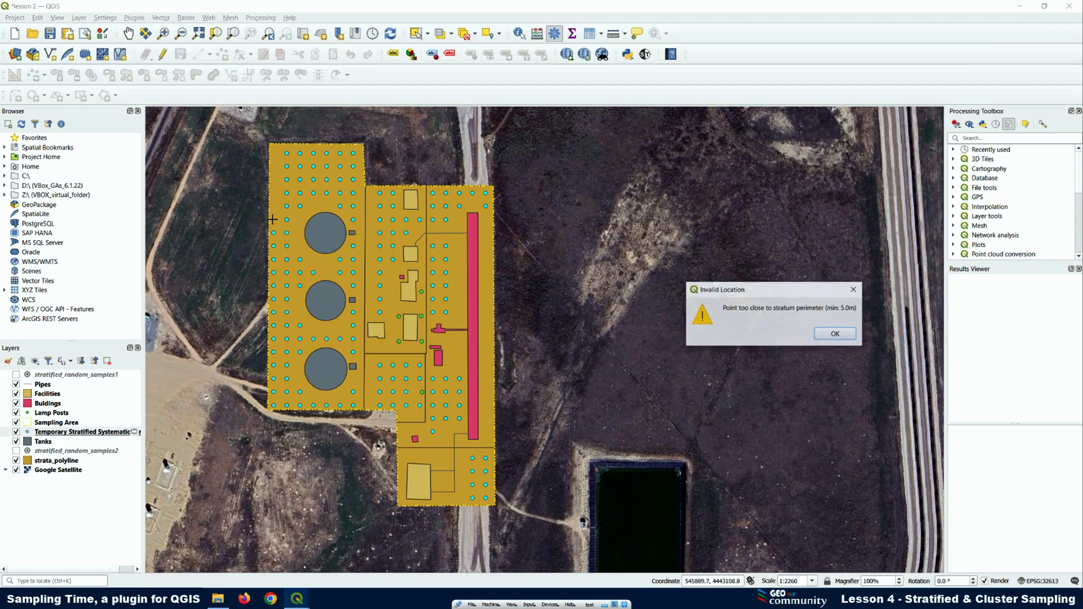
pyautogui.click(837, 337)
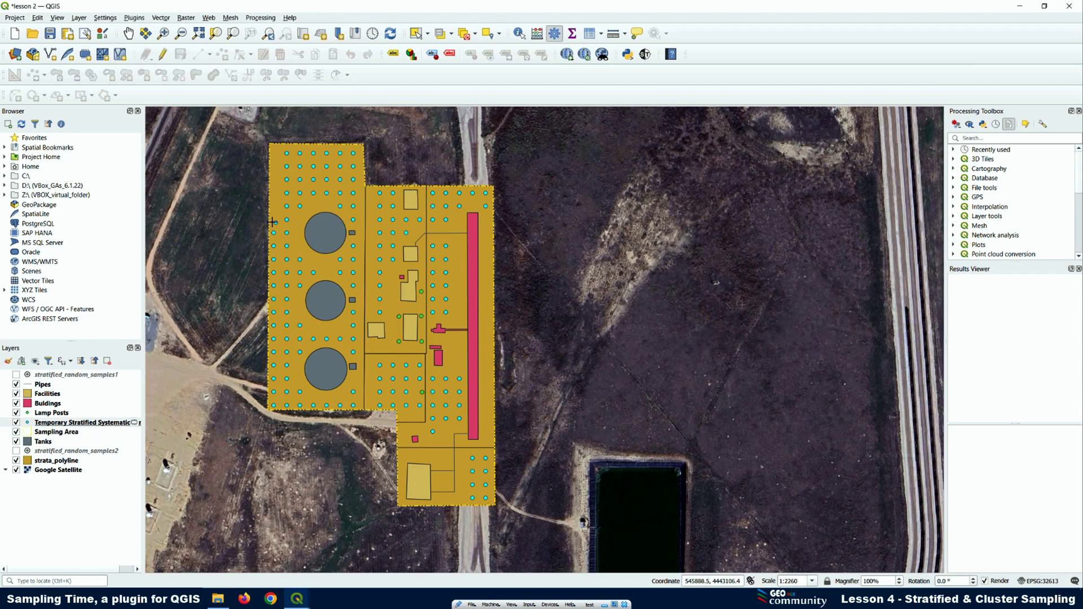
pyautogui.click(249, 170)
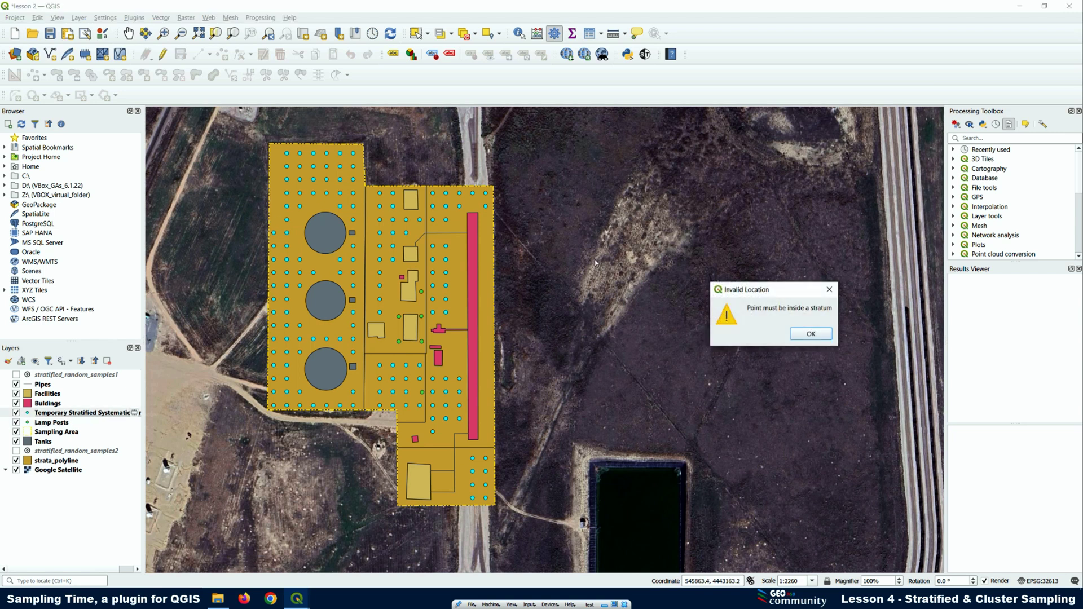
pyautogui.click(796, 333)
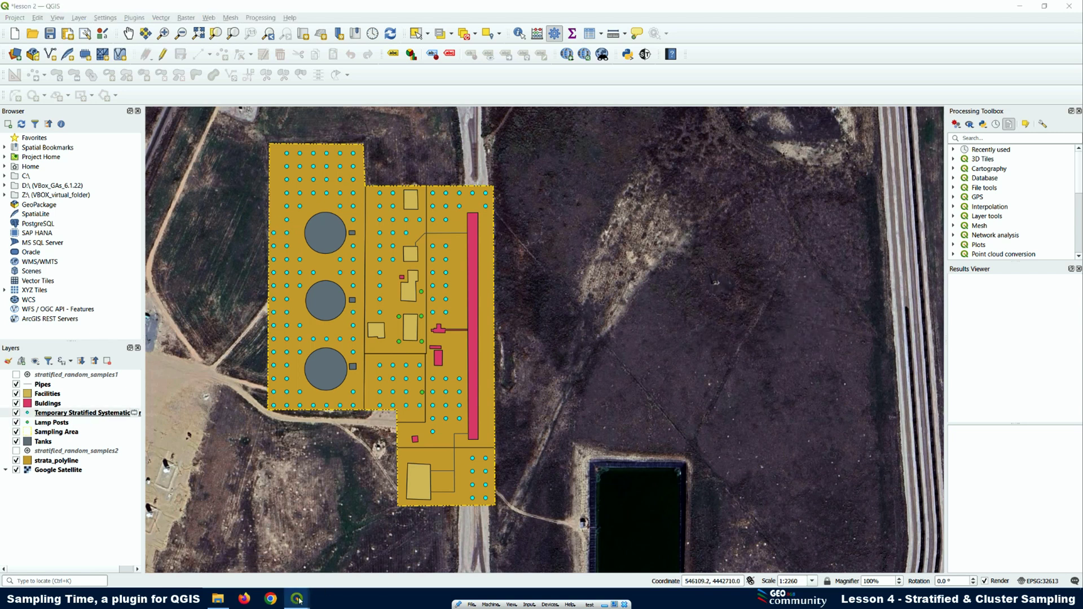
# Allow outside sampling and manually add four samples outside the strata, two on the west side and two on the east side.
pyautogui.moveTo(299, 601)
pyautogui.click(392, 521)
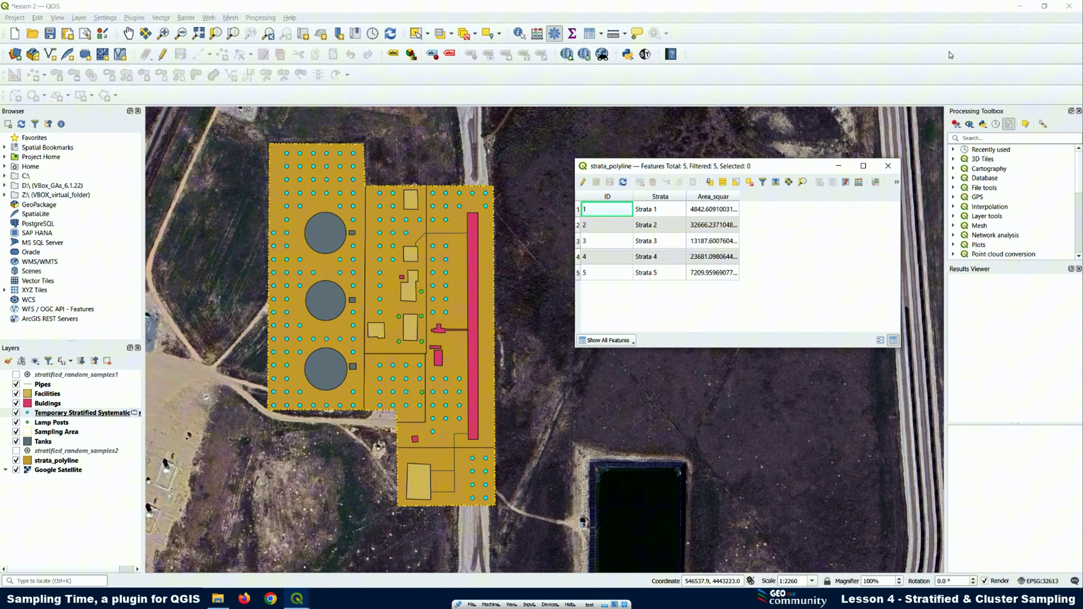
pyautogui.click(888, 165)
pyautogui.moveTo(300, 601)
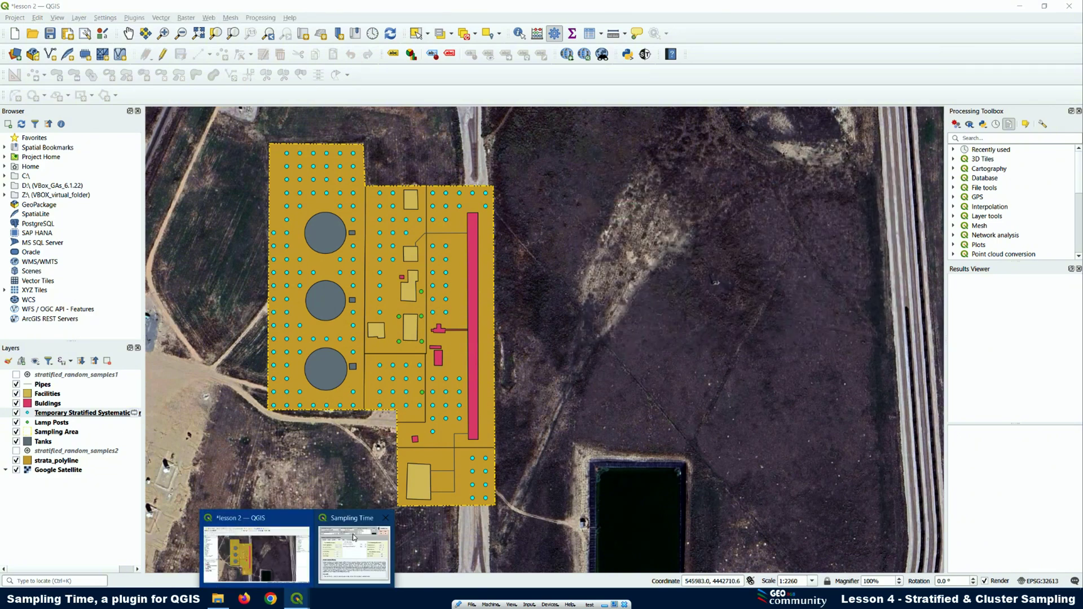
pyautogui.click(372, 550)
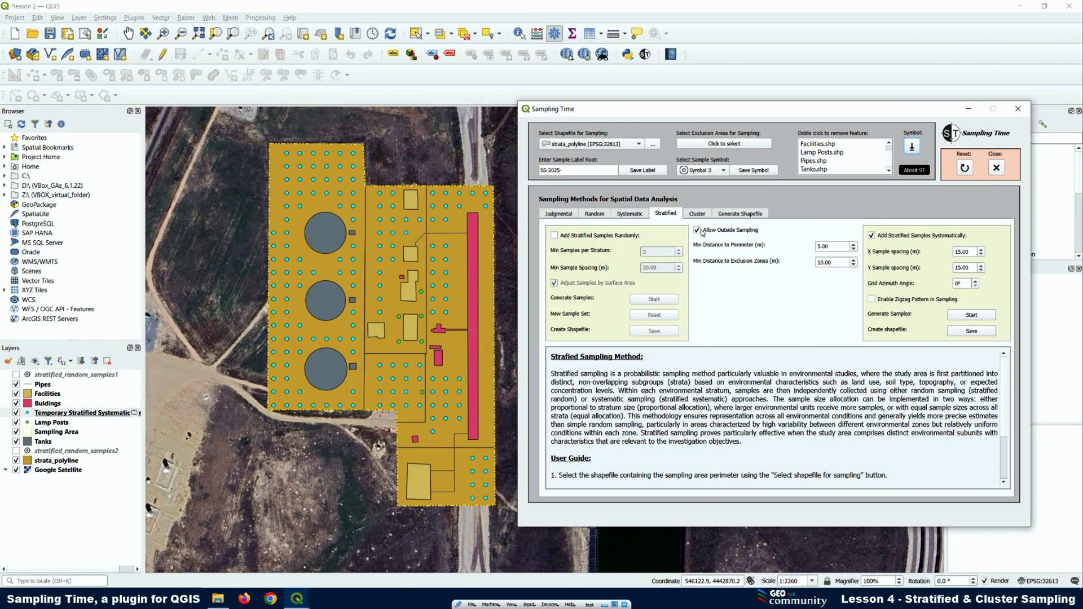
pyautogui.click(247, 215)
pyautogui.click(247, 316)
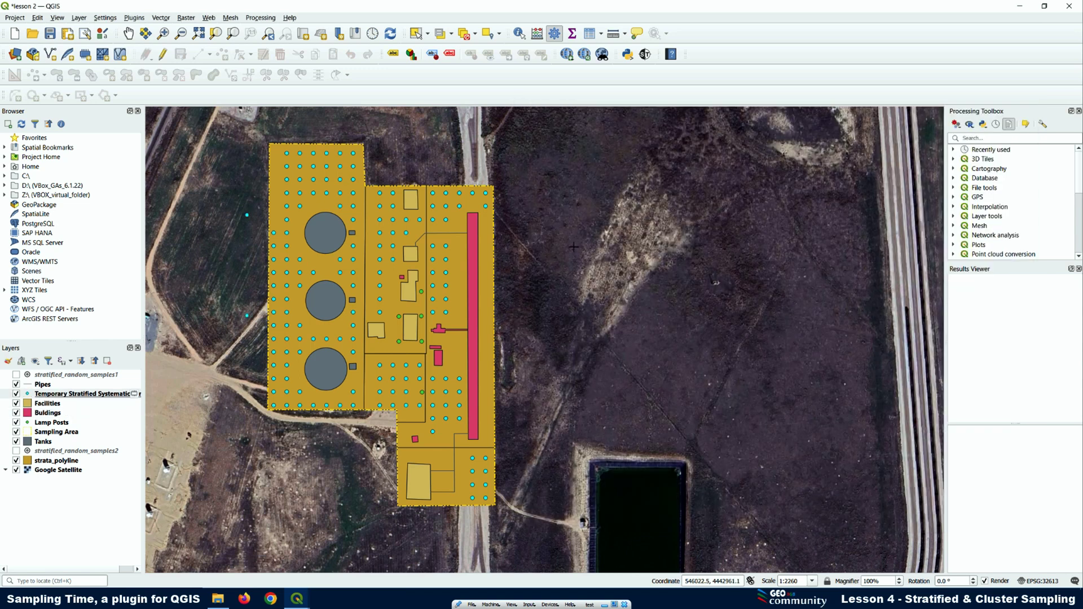
pyautogui.click(509, 222)
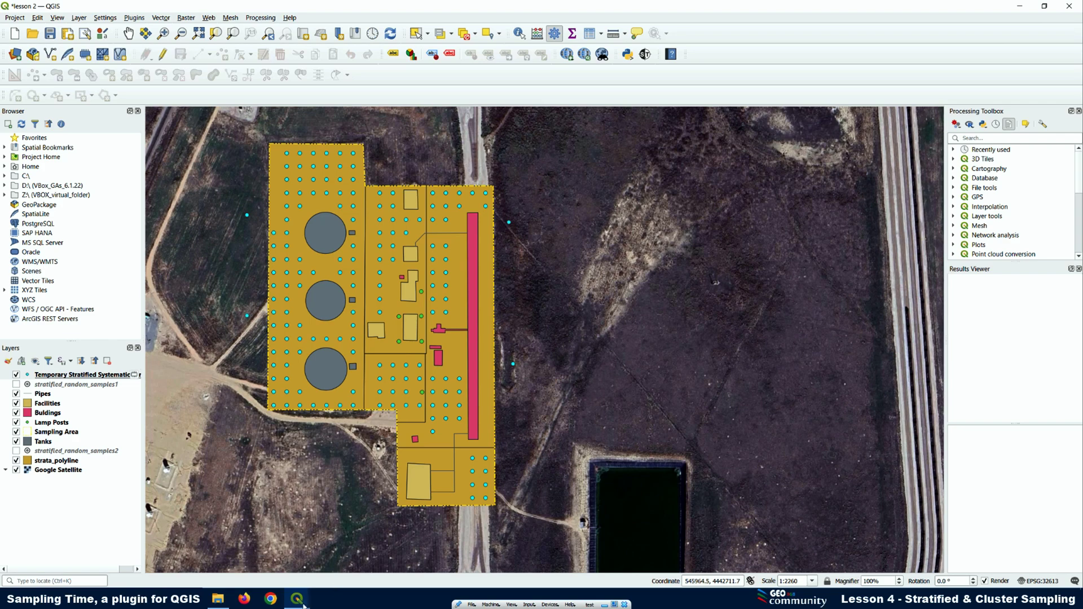
# Save the systematic samples as the shapefile stratified_systematic_samples1 in the Desktop folder Plugin QGIS > stratified.
pyautogui.moveTo(297, 598)
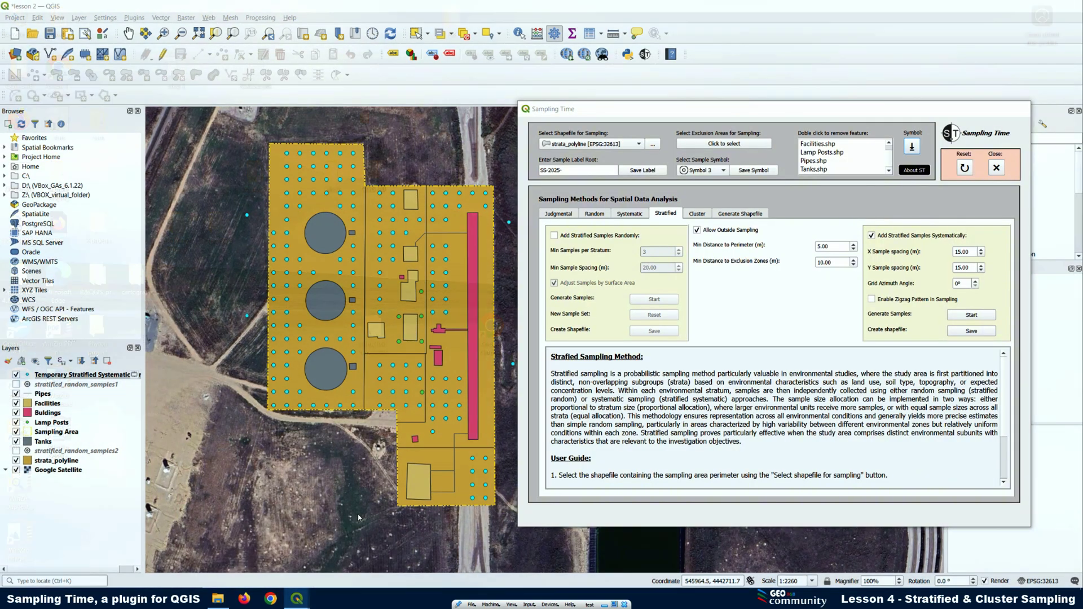
pyautogui.click(361, 520)
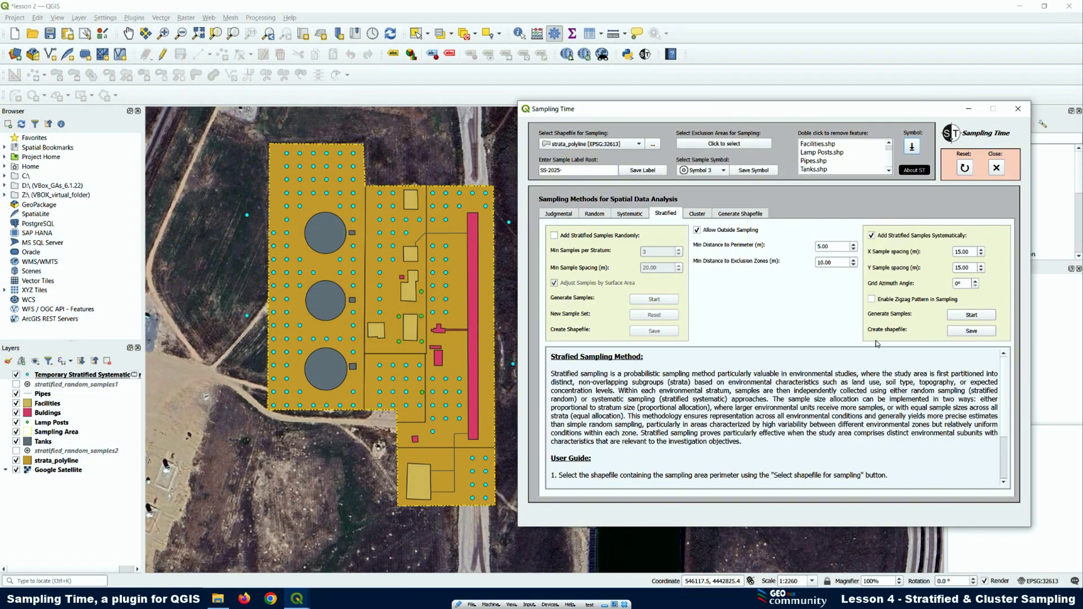
pyautogui.click(968, 332)
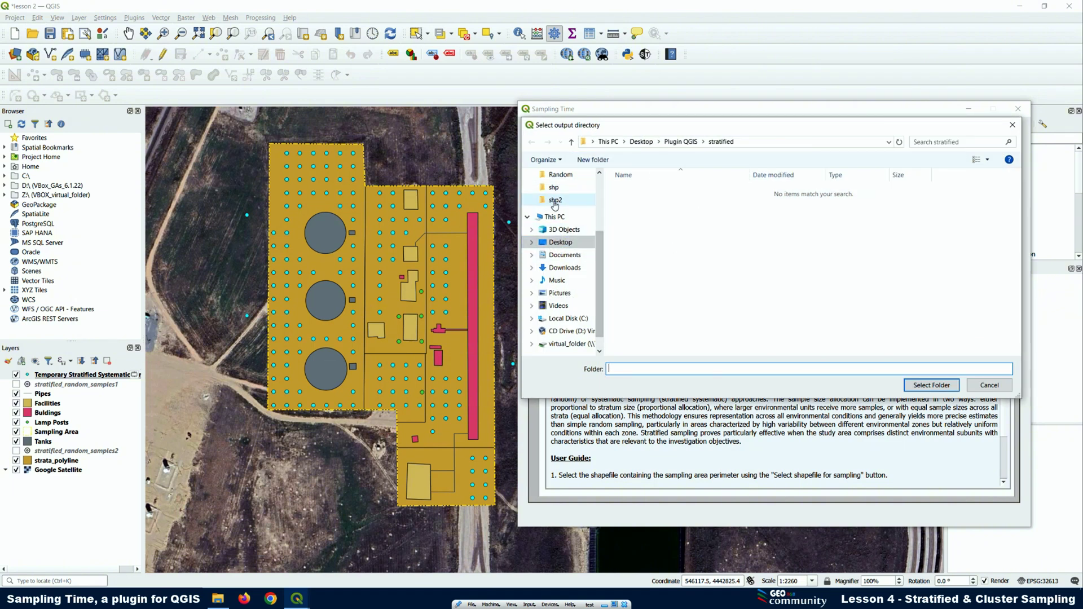
pyautogui.scroll(1, 564, 222)
pyautogui.scroll(4, 564, 222)
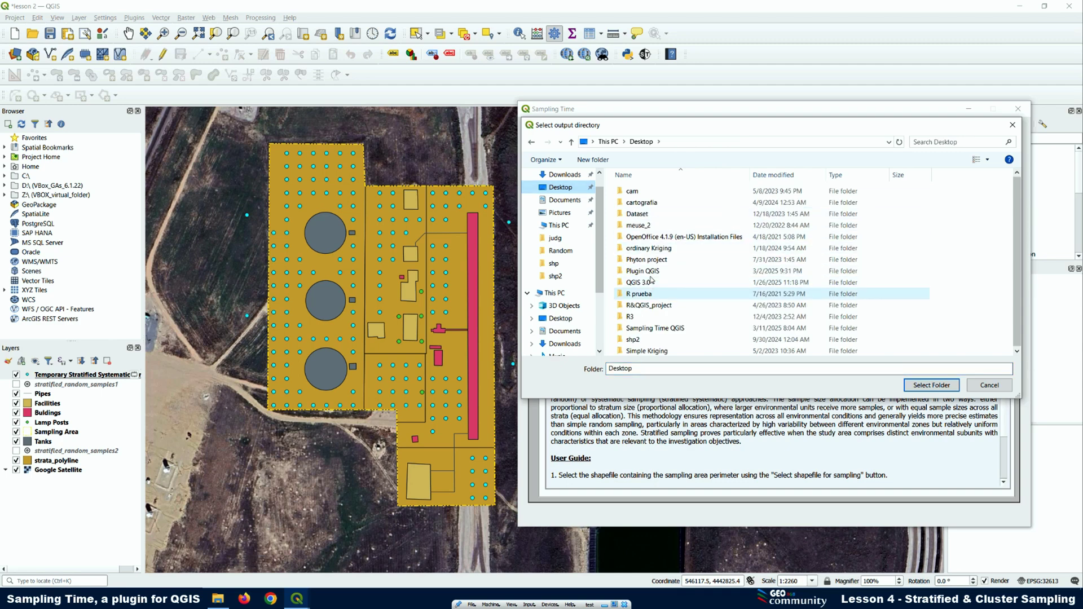
pyautogui.doubleClick(650, 271)
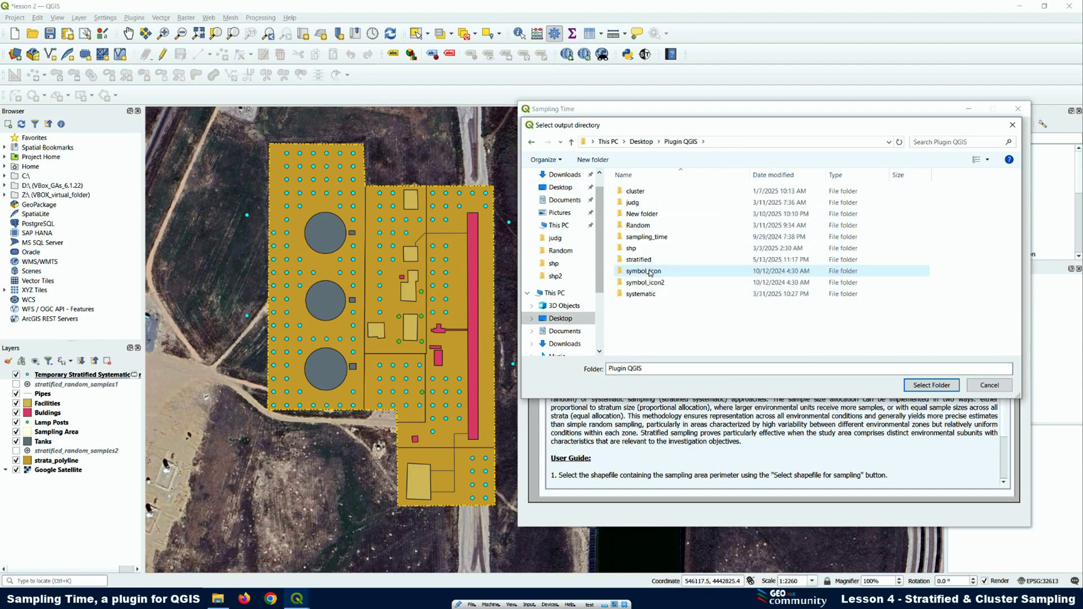
pyautogui.click(654, 260)
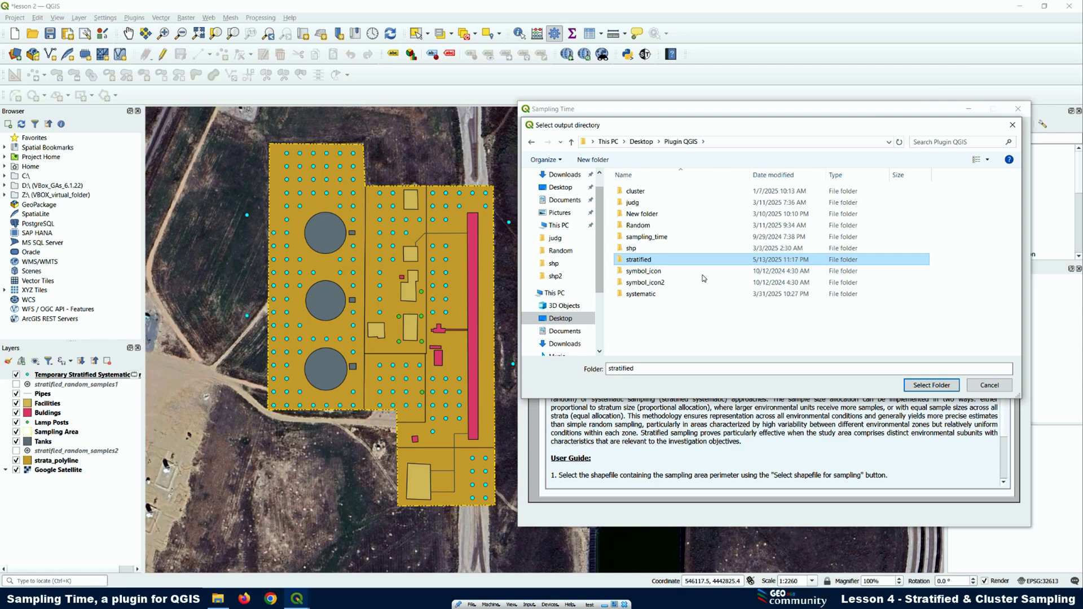
pyautogui.click(917, 387)
pyautogui.click(804, 320)
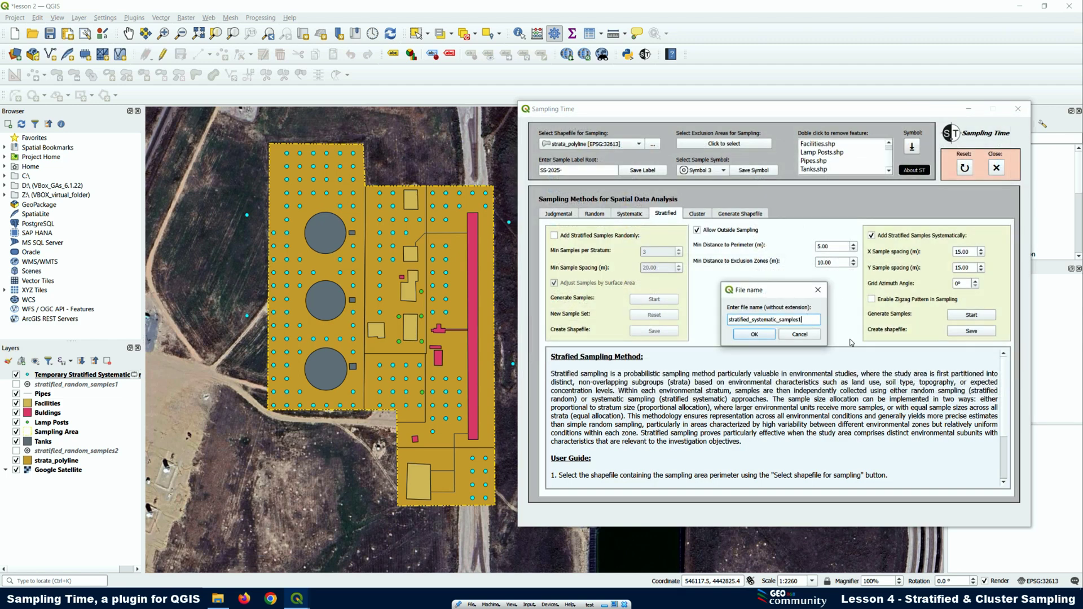
pyautogui.click(754, 334)
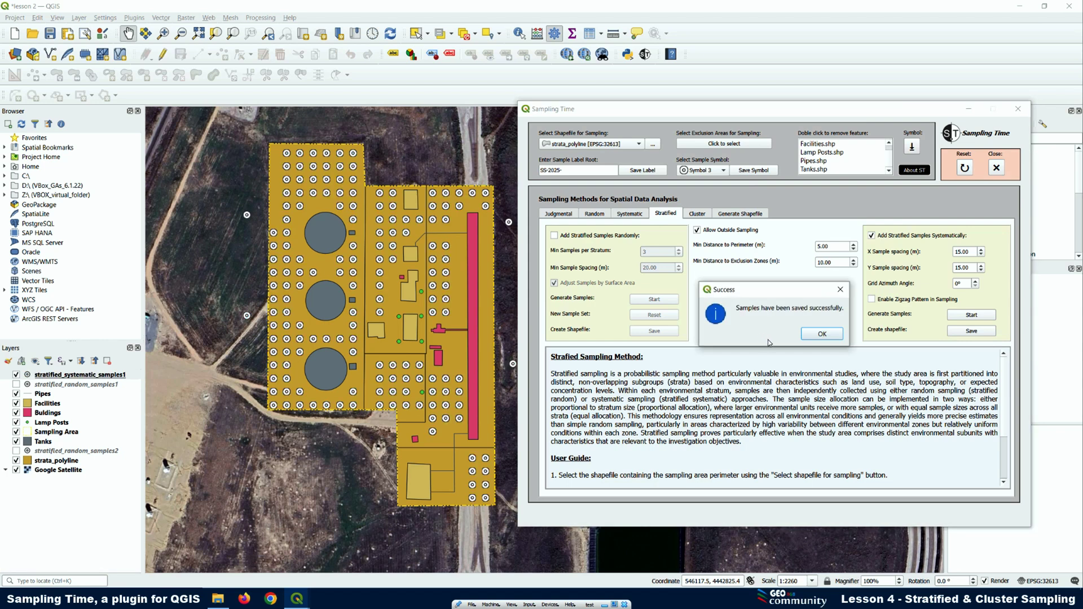
pyautogui.click(821, 333)
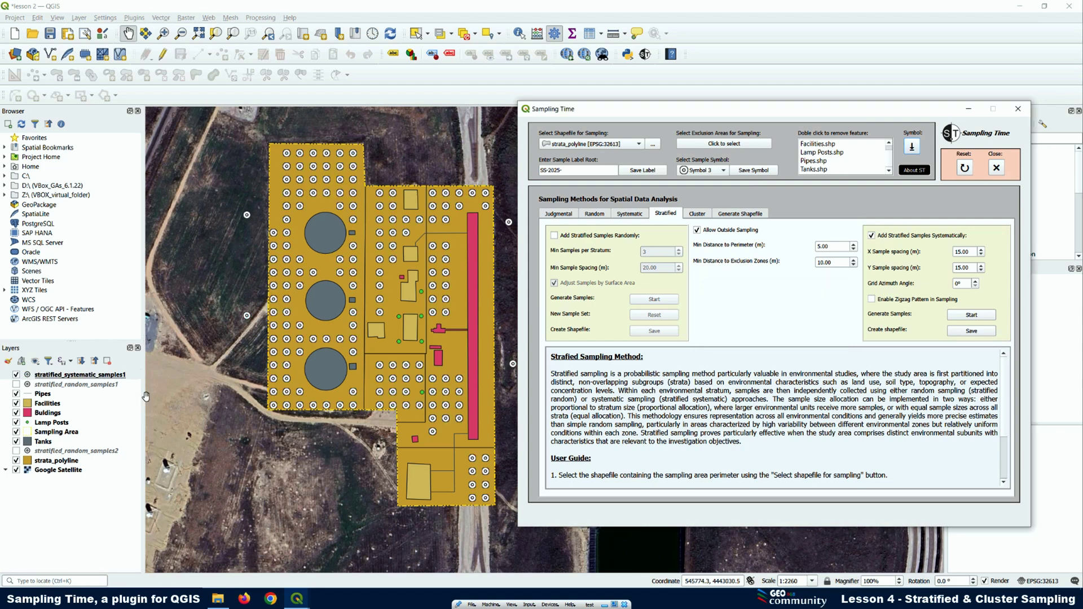
# Open the stratified_systematic_samples1 attribute table full-screen, examine each sample's stratum down to the last row, and minimize the table.
pyautogui.rightClick(93, 375)
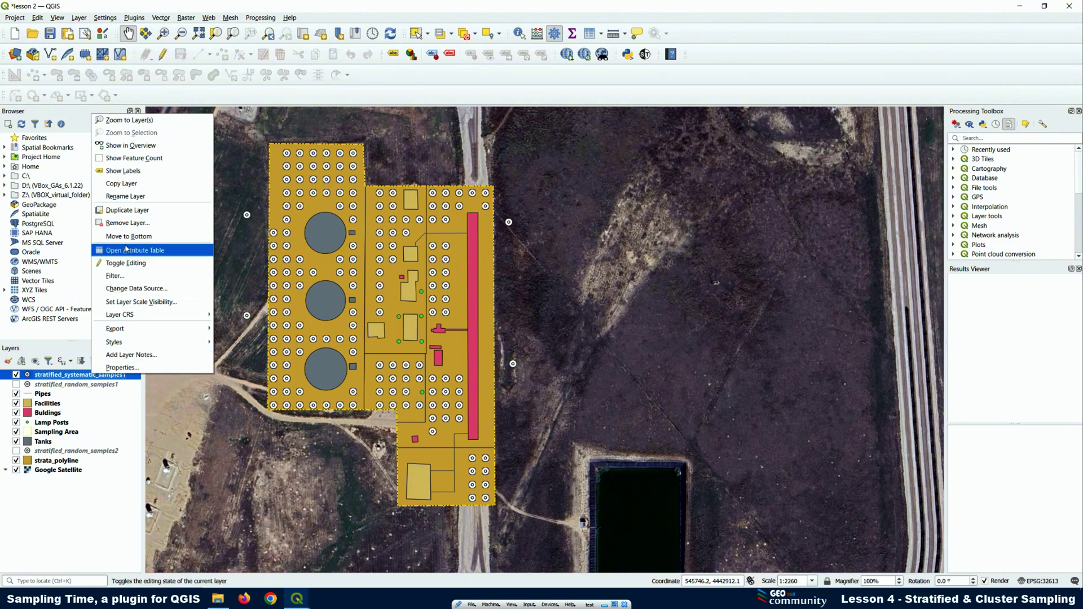
pyautogui.click(126, 250)
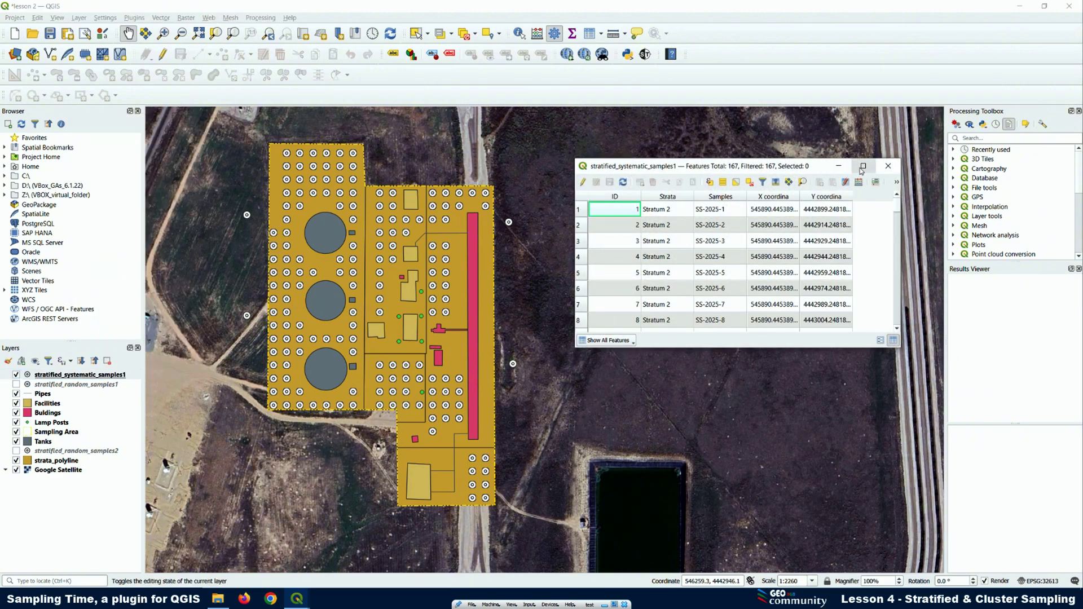
pyautogui.click(863, 165)
pyautogui.scroll(-20, 167, 315)
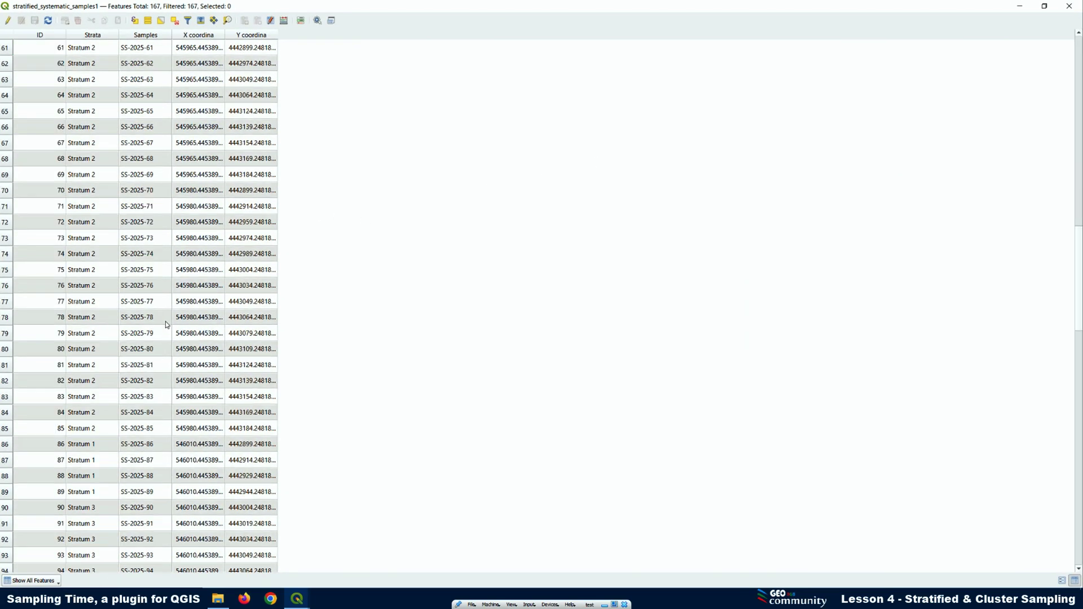
pyautogui.scroll(-20, 167, 325)
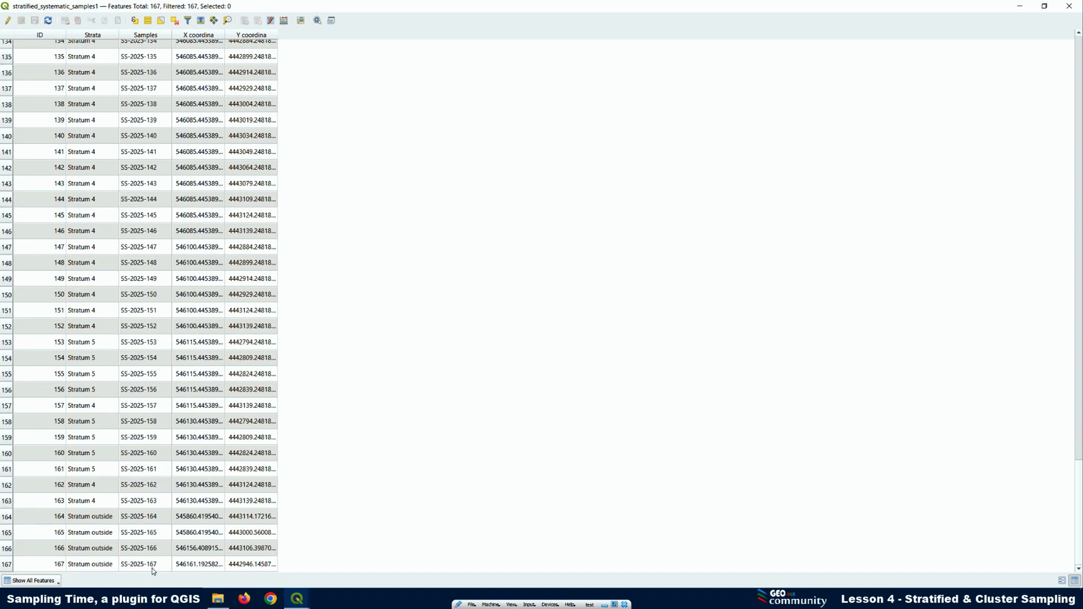
pyautogui.click(1020, 7)
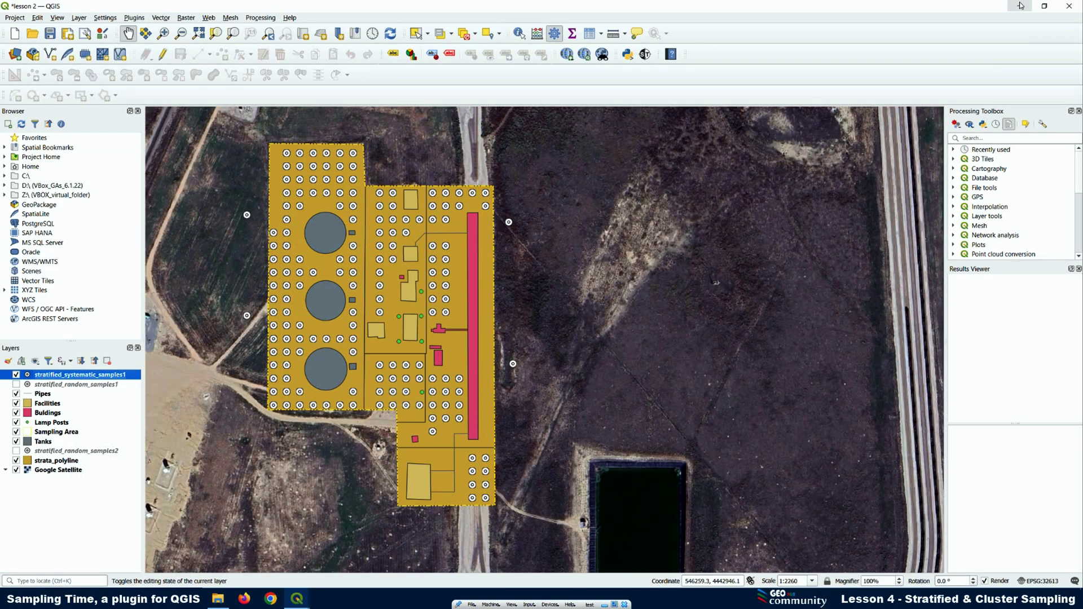
# Configure systematic sampling in Sampling Time with 20 m X and Y spacing, a 45° grid azimuth, and the zigzag pattern enabled.
pyautogui.click(645, 54)
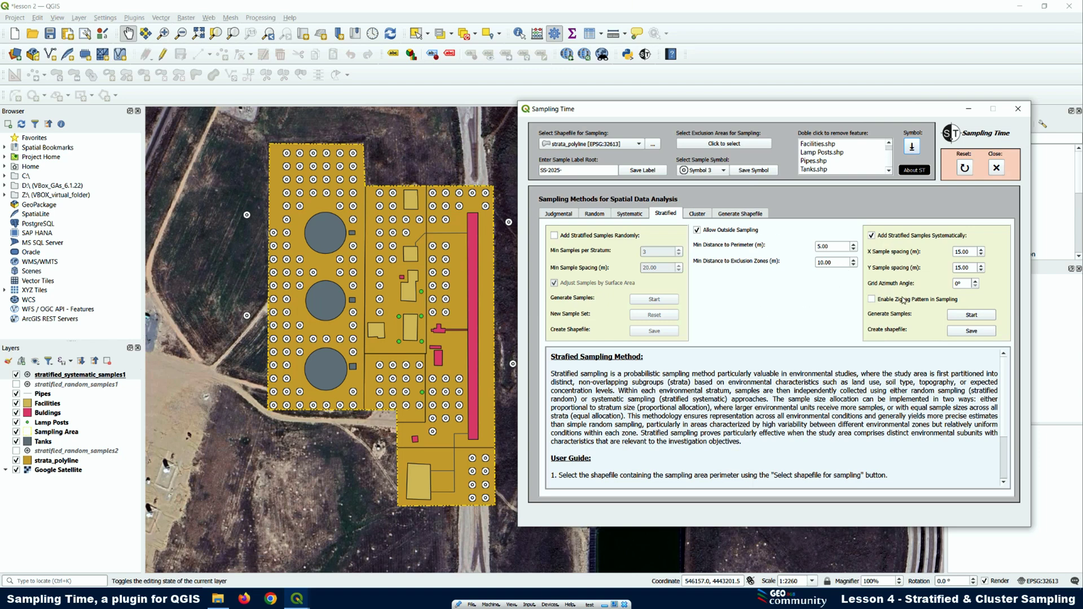
pyautogui.click(959, 285)
pyautogui.moveTo(970, 253); pyautogui.dragTo(942, 250)
pyautogui.write('20')
pyautogui.moveTo(971, 267); pyautogui.dragTo(948, 267)
pyautogui.write('20')
pyautogui.click(871, 299)
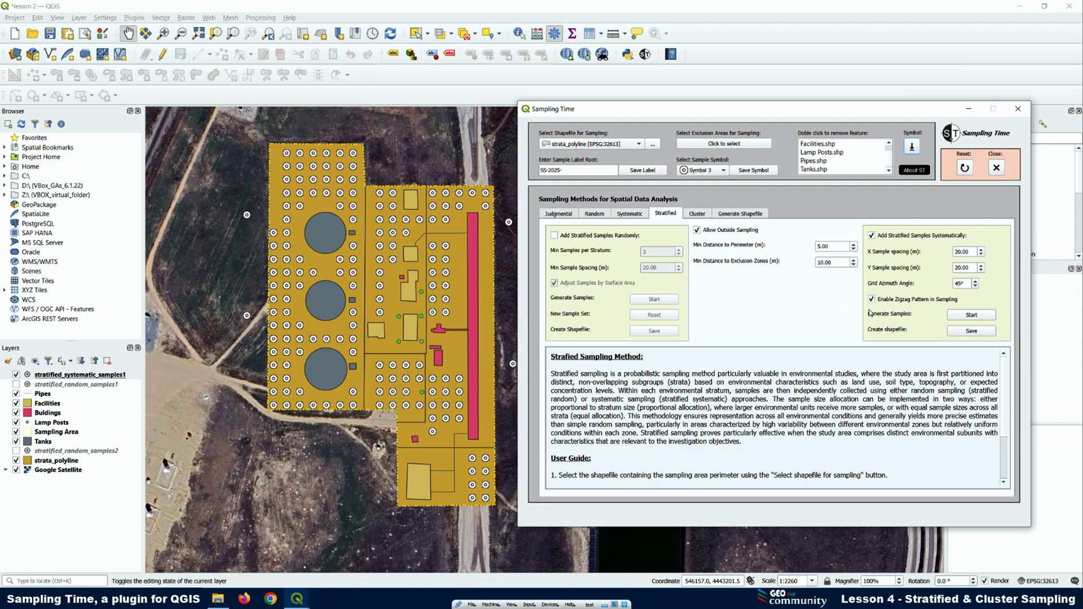
# Generate the zigzag systematic samples, accept the grid position over the strata, and hide the stratified_systematic_samples1 layer.
pyautogui.click(976, 317)
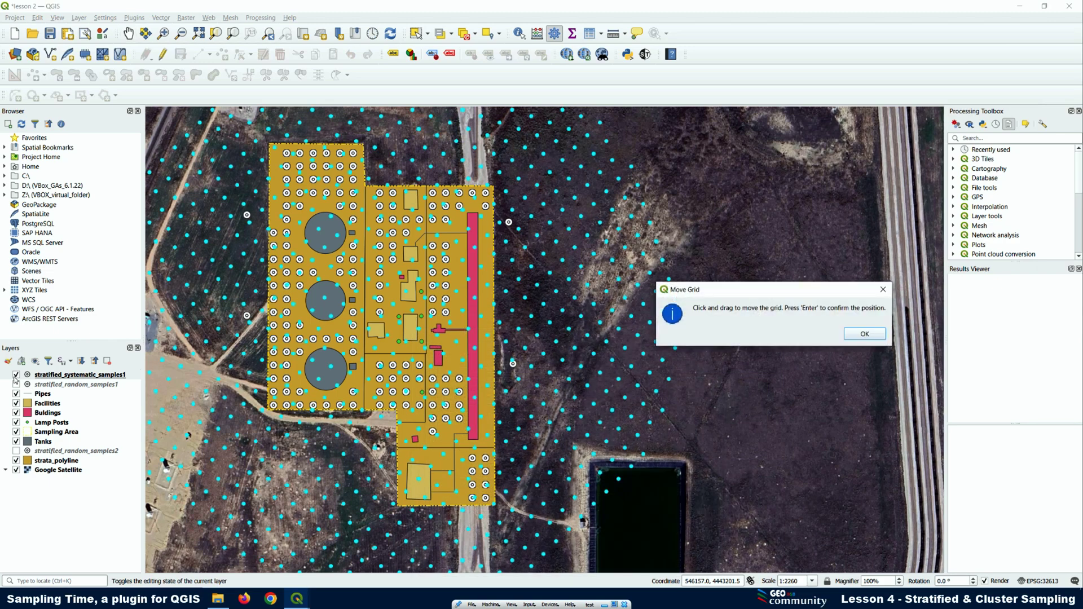
pyautogui.click(865, 334)
pyautogui.click(16, 374)
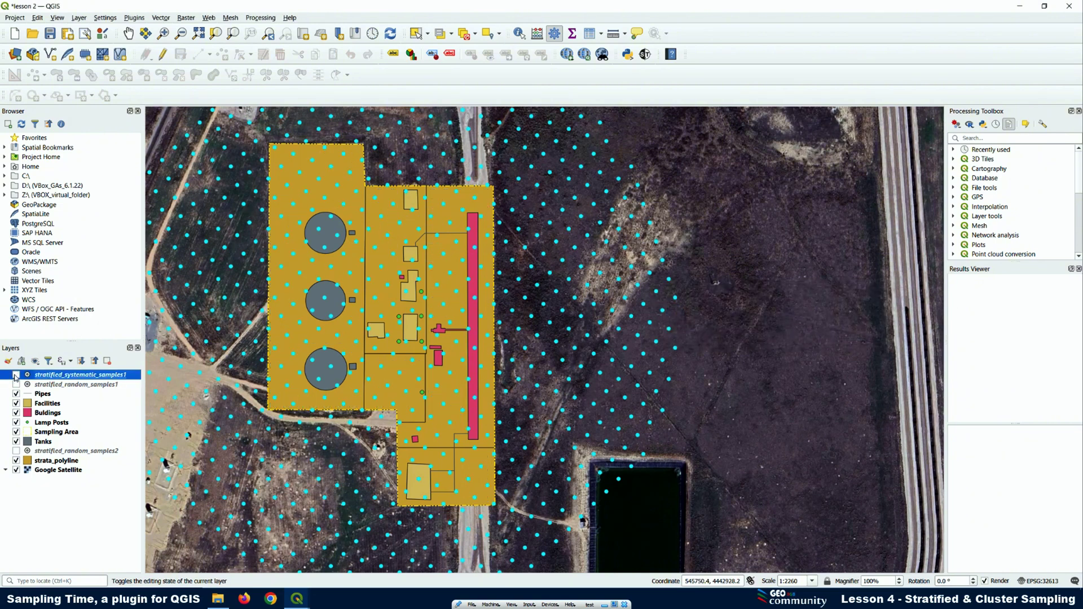
pyautogui.scroll(-1, 494, 316)
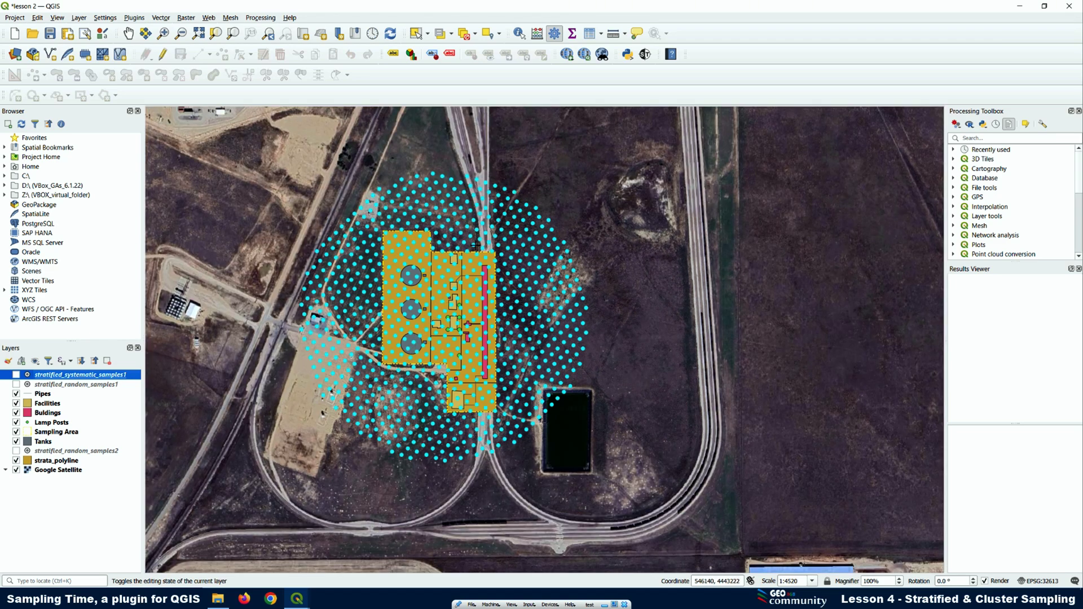
pyautogui.scroll(1, 491, 314)
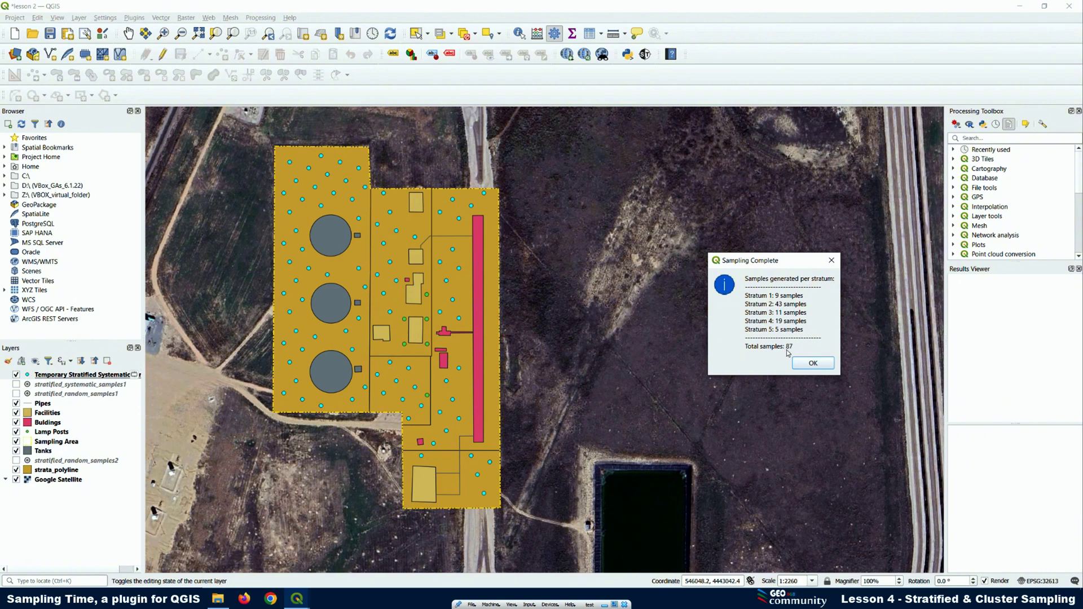
pyautogui.click(810, 365)
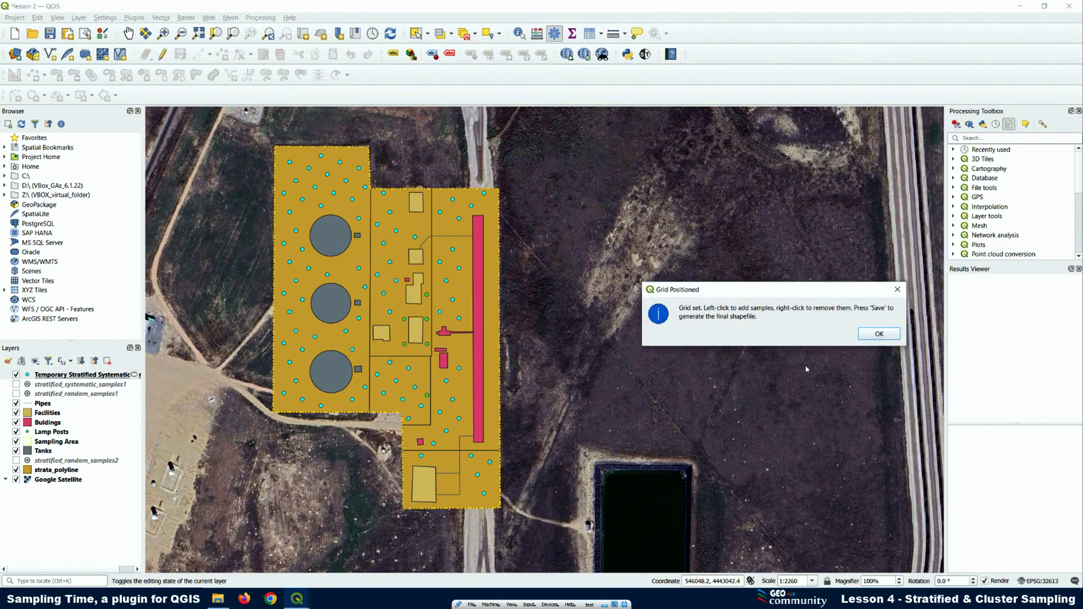
pyautogui.click(877, 335)
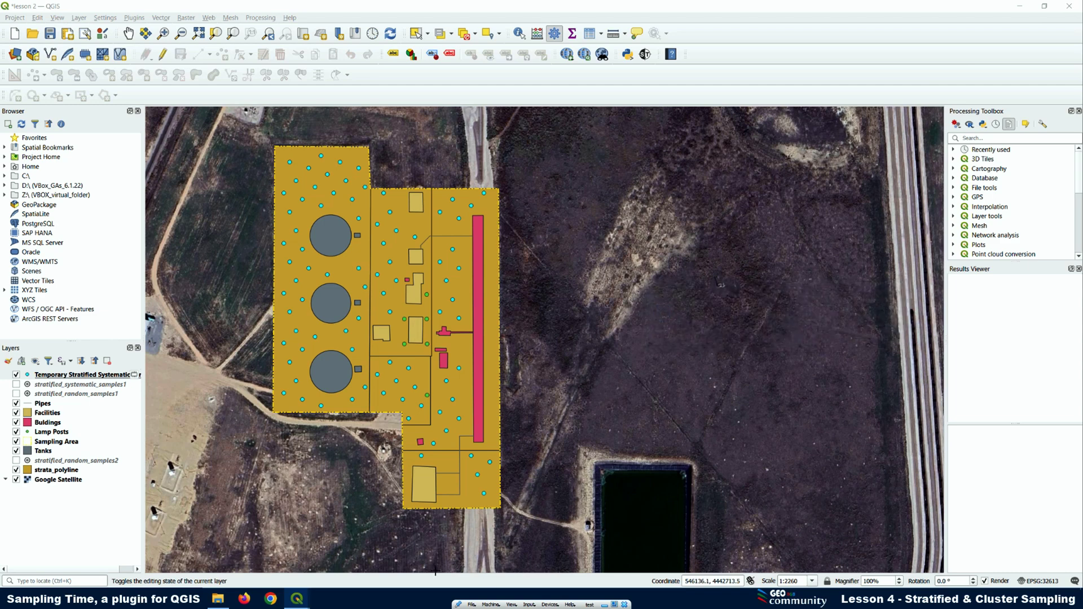
# Save the zigzag samples as the shapefile stratified_systematic_samples2 in the Desktop folder Plugin QGIS > stratified.
pyautogui.moveTo(296, 604)
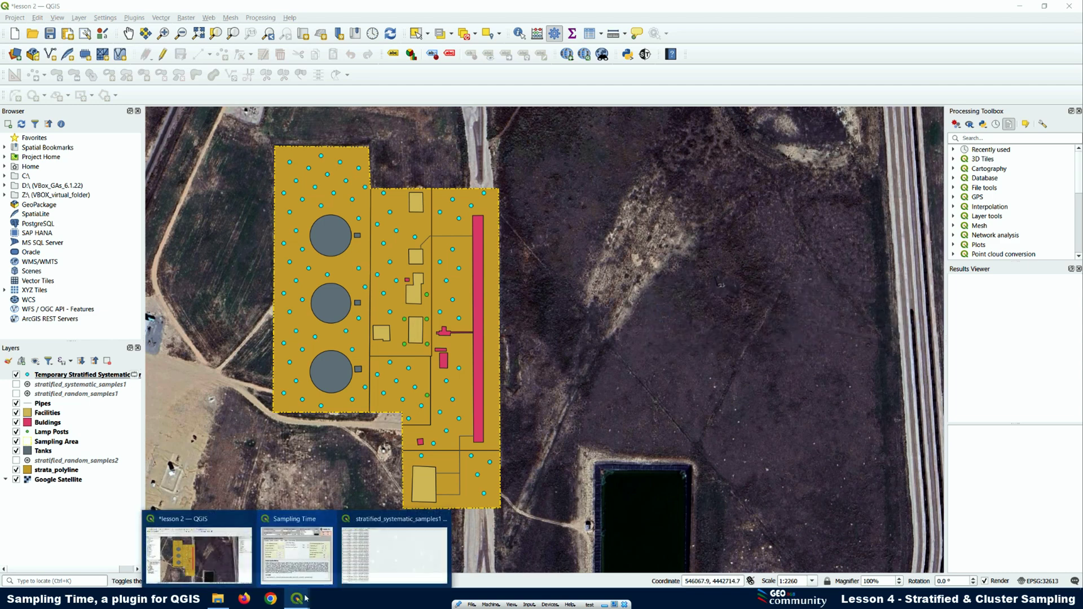
pyautogui.click(330, 522)
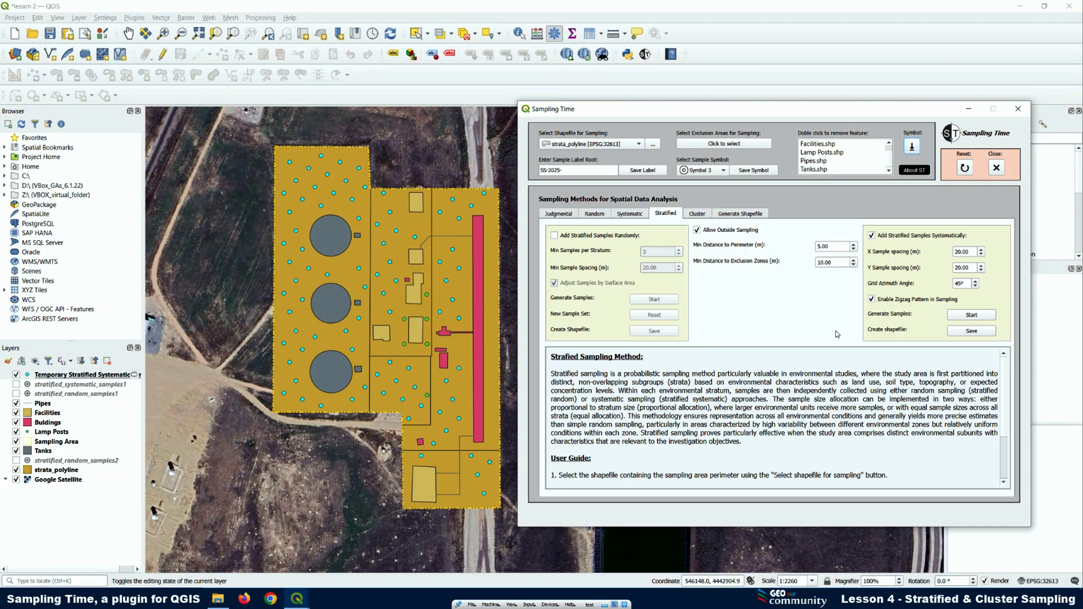
pyautogui.click(972, 331)
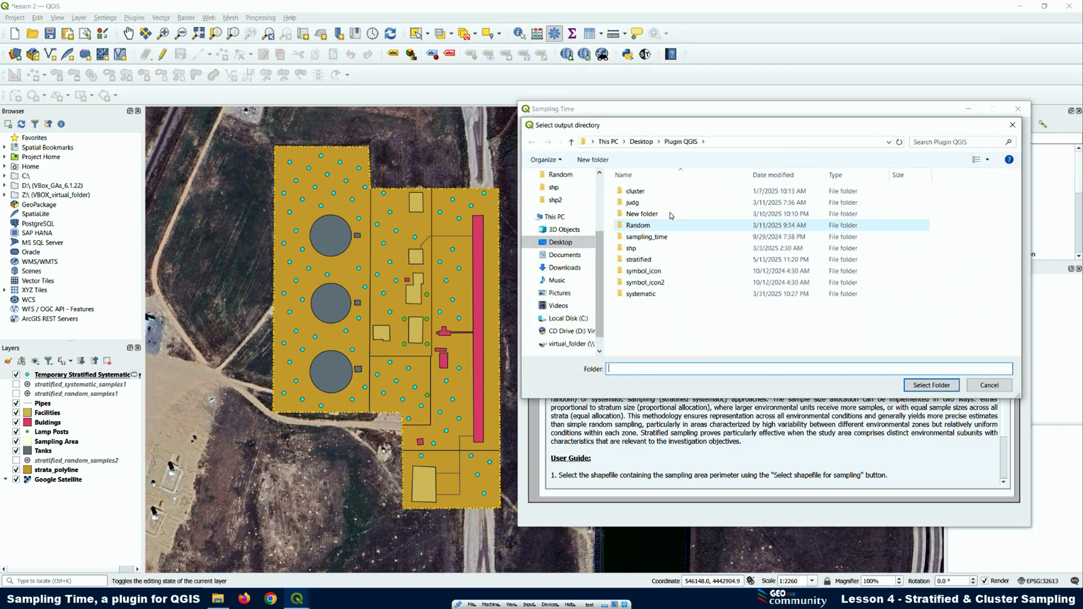
pyautogui.click(639, 261)
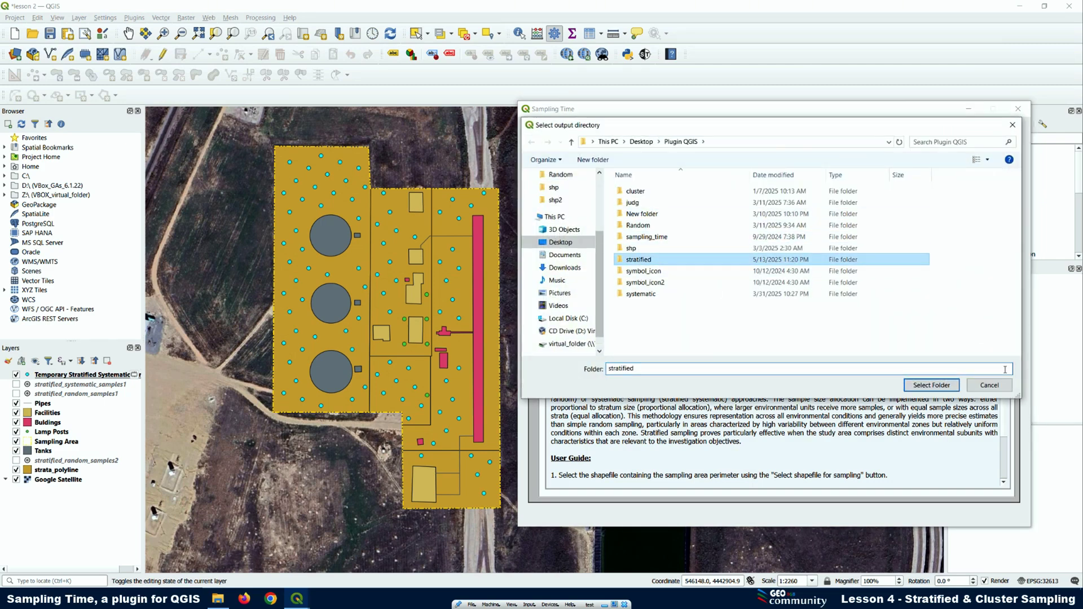
pyautogui.click(929, 384)
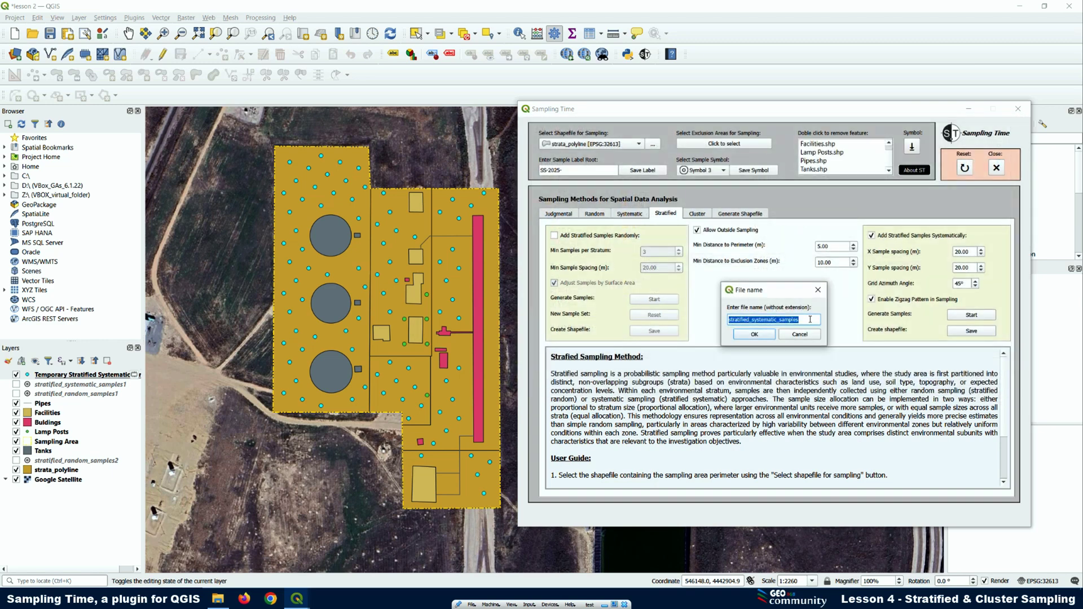
pyautogui.click(810, 319)
pyautogui.click(754, 334)
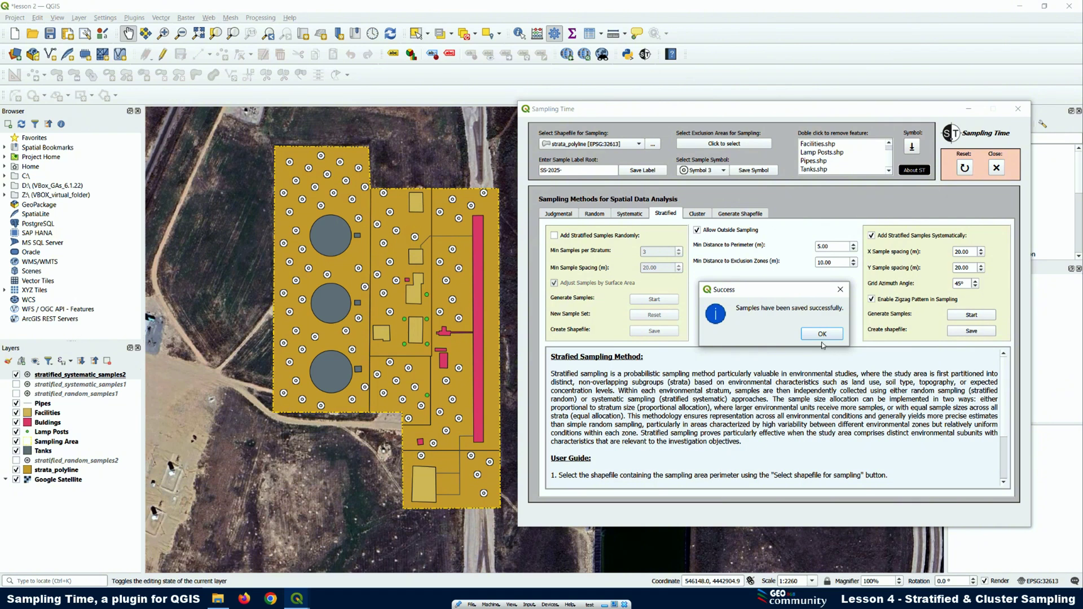
pyautogui.click(822, 334)
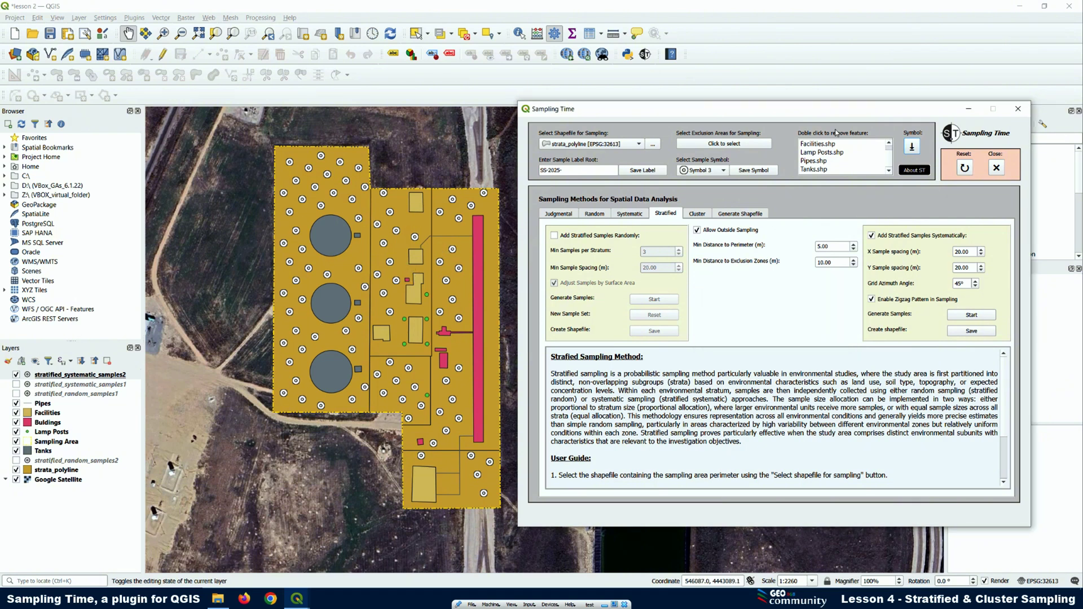
# Show Sampling Time's shapefile generation options and remove all stratified systematic and stratified random sample layers from the project.
pyautogui.click(731, 217)
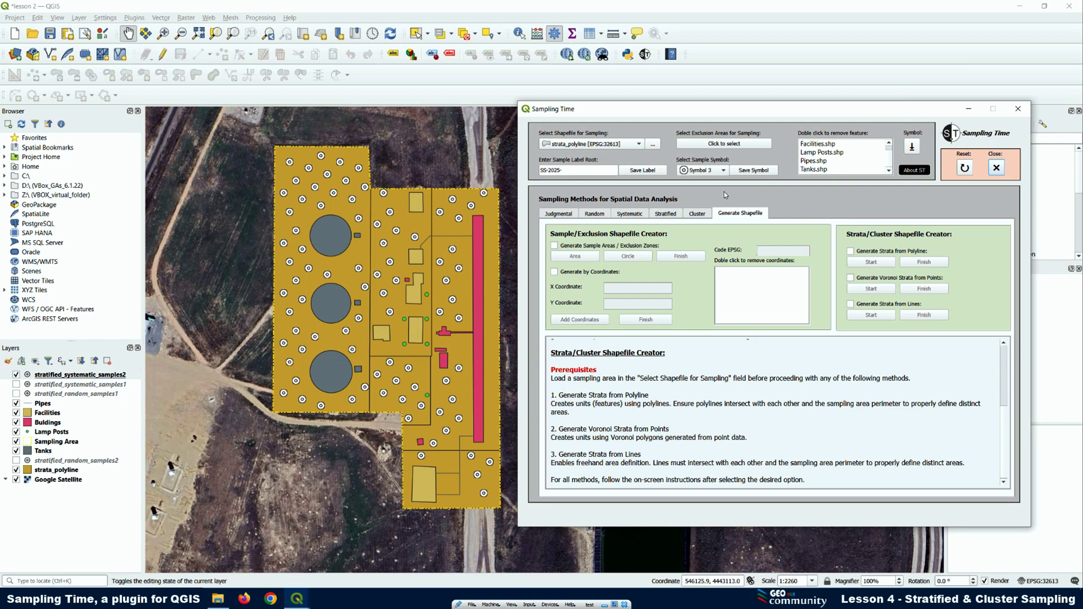
pyautogui.click(55, 376)
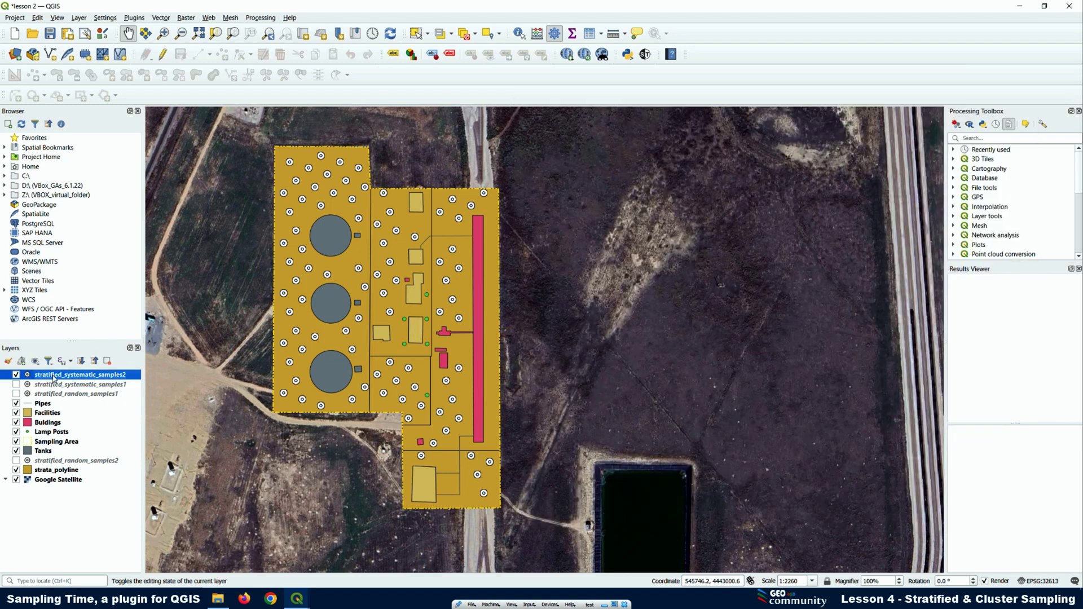
pyautogui.rightClick(55, 376)
pyautogui.click(100, 227)
pyautogui.click(524, 311)
pyautogui.rightClick(63, 374)
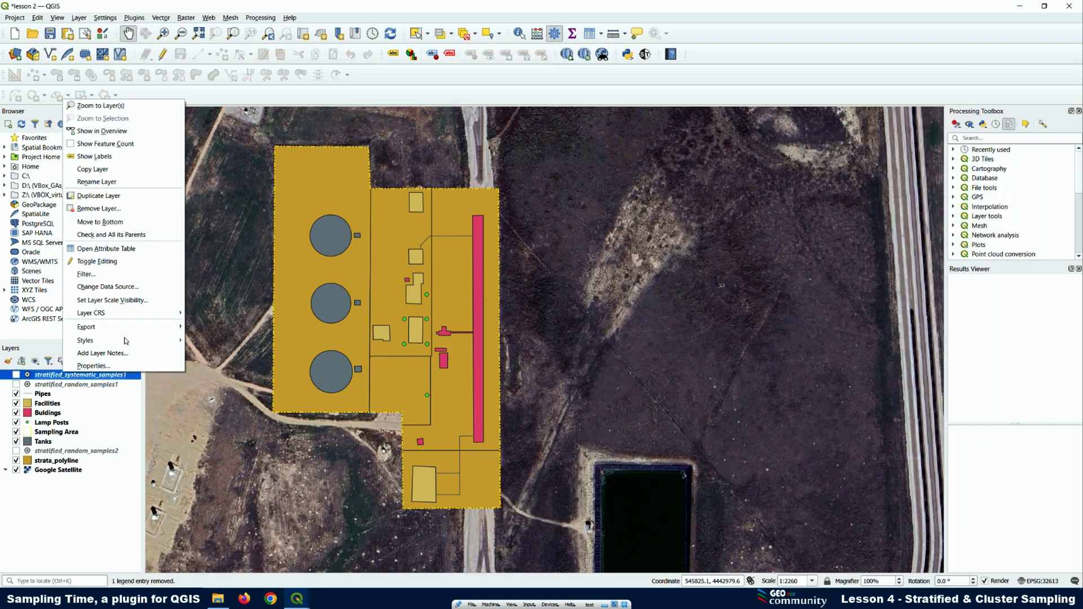
pyautogui.click(101, 209)
pyautogui.click(524, 312)
pyautogui.rightClick(57, 376)
pyautogui.click(96, 215)
pyautogui.click(525, 311)
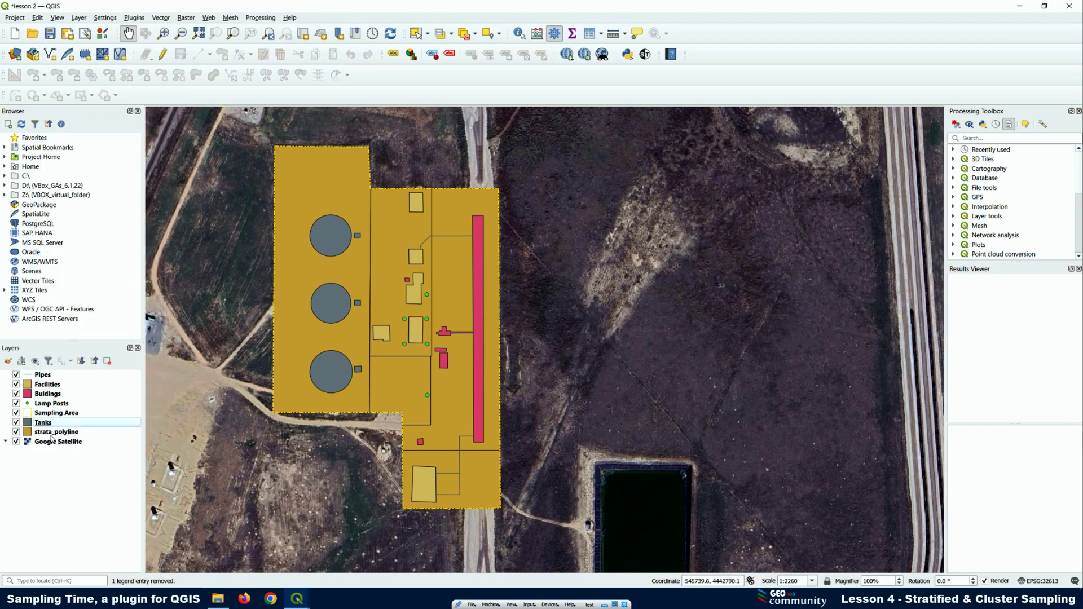
# Remove the strata_polyline layer from the project.
pyautogui.click(47, 432)
pyautogui.rightClick(45, 432)
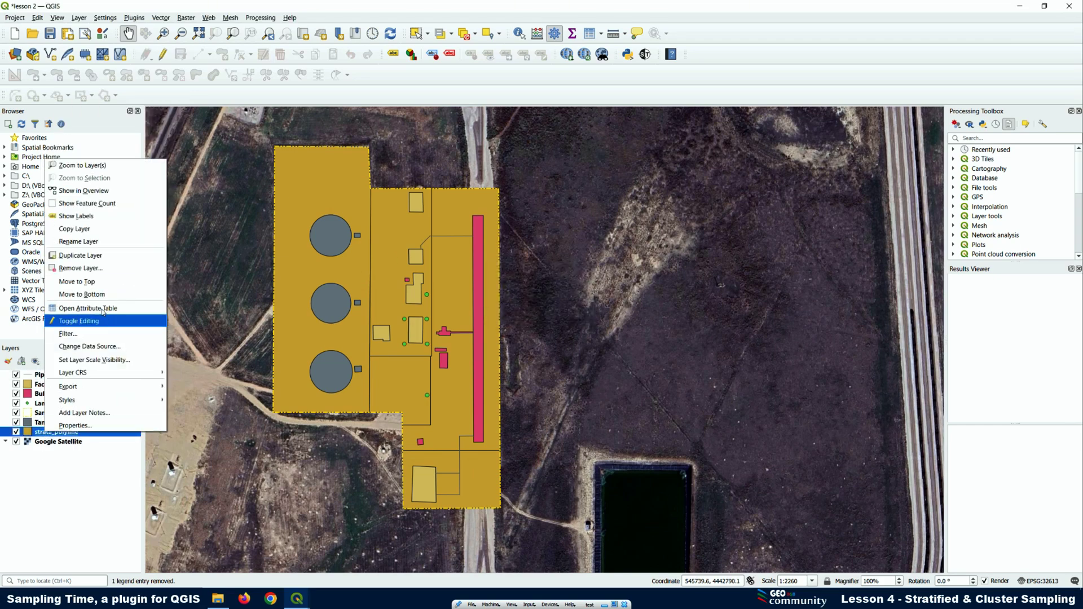
pyautogui.click(86, 269)
pyautogui.click(524, 312)
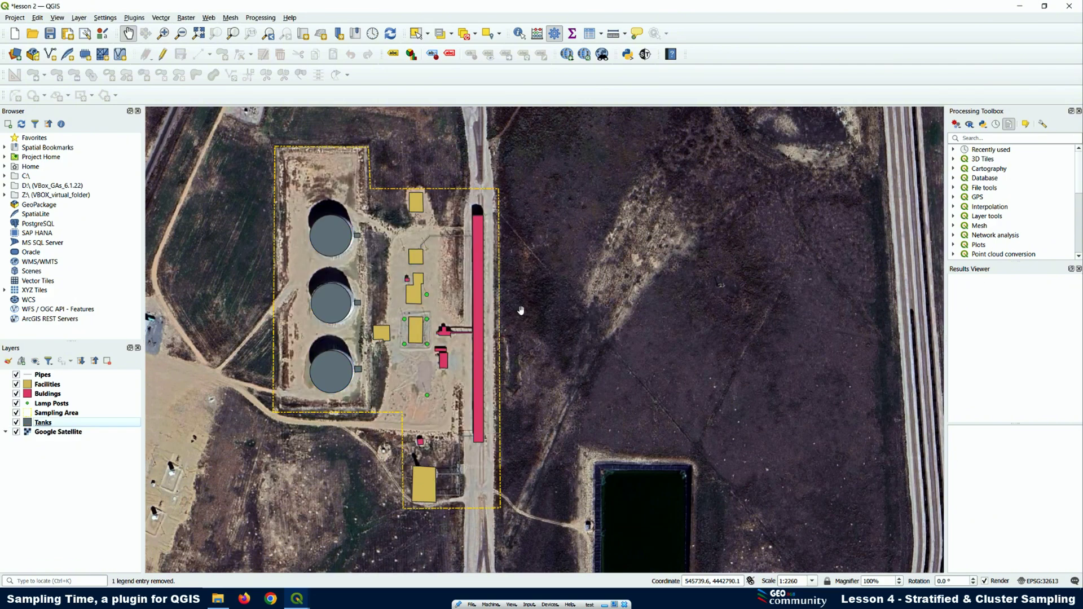
# Bring Sampling Time back up and reset its sampling layer, exclusion areas, and label settings.
pyautogui.click(645, 55)
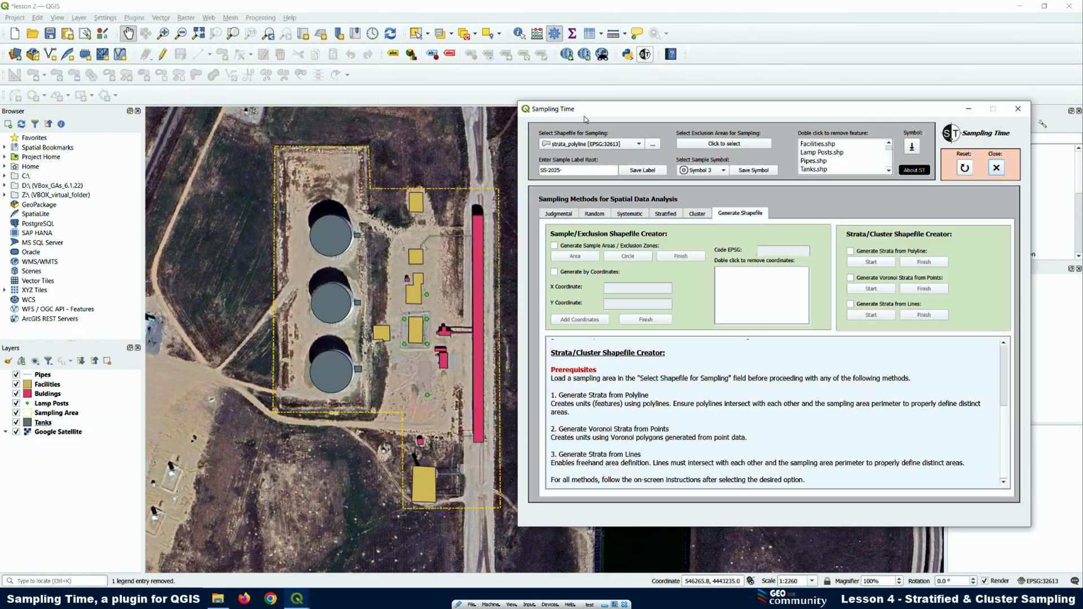
pyautogui.click(964, 168)
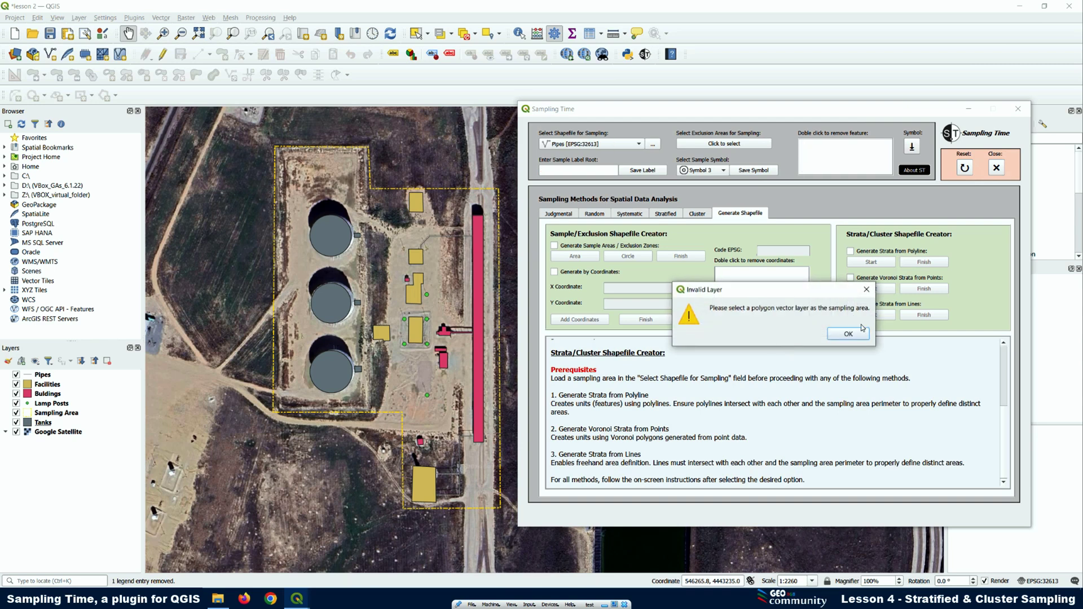
# Dismiss the plugin messages and hide the Tanks, Lamp Posts, Buldings, Facilities, Pipes and Google Satellite layers, keeping only Sampling Area visible.
pyautogui.click(850, 334)
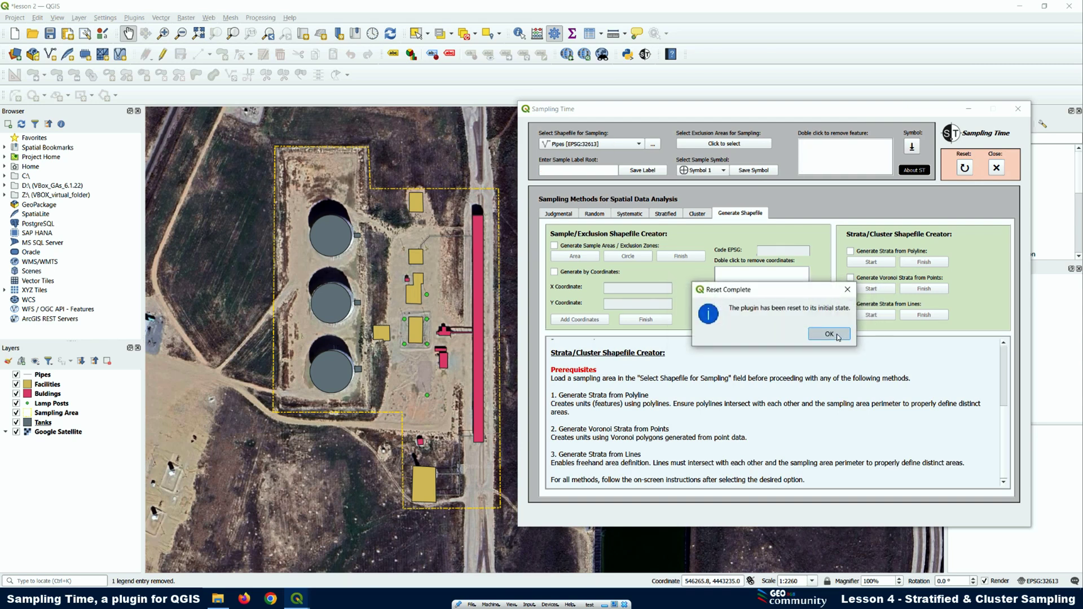
pyautogui.click(838, 337)
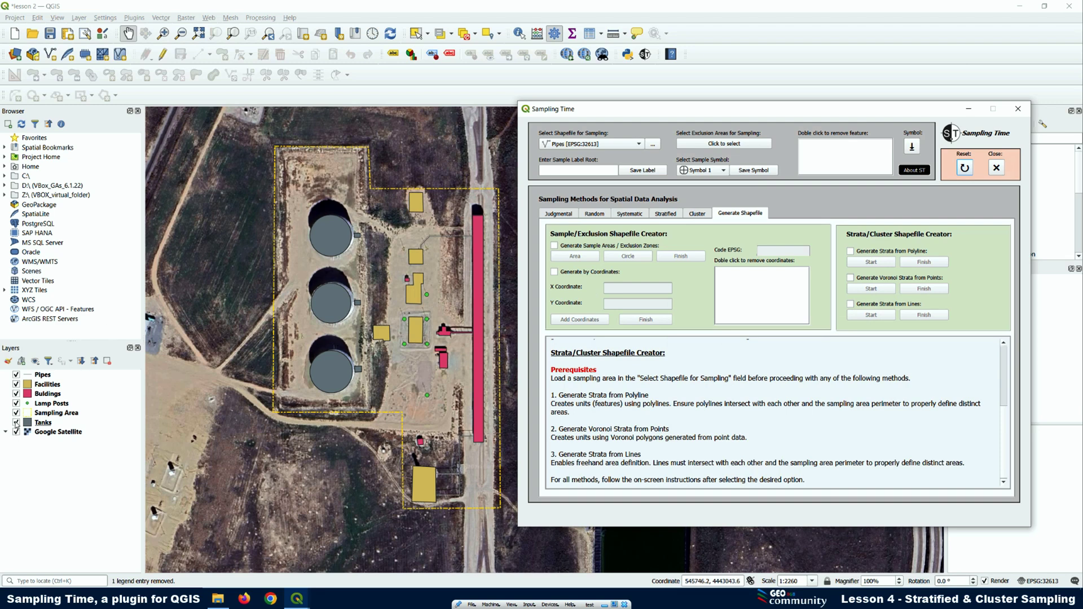
pyautogui.click(16, 423)
pyautogui.click(15, 403)
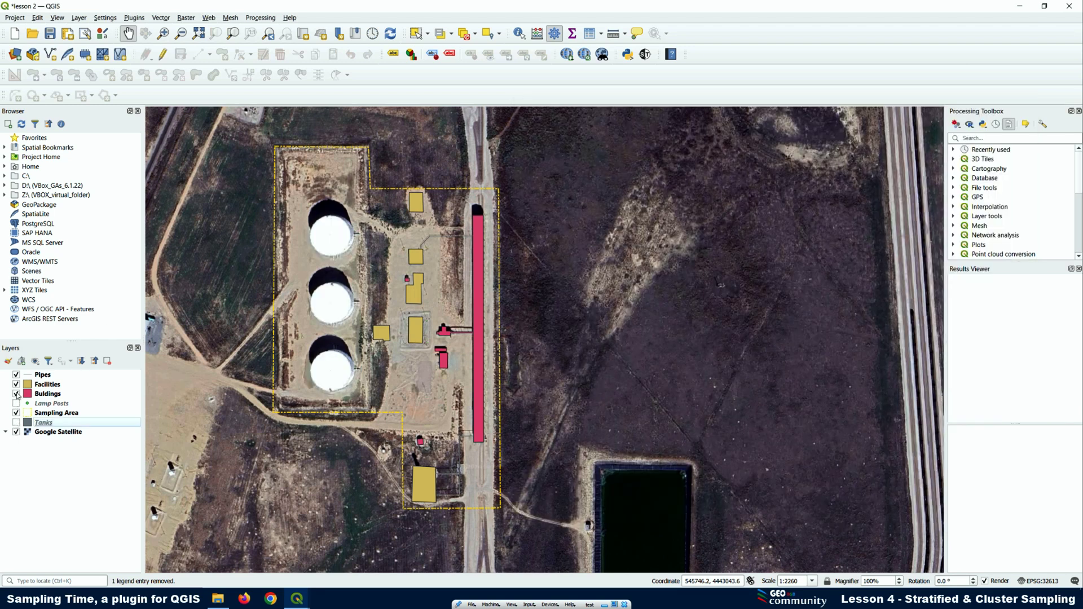
pyautogui.click(16, 394)
pyautogui.click(16, 384)
pyautogui.click(16, 374)
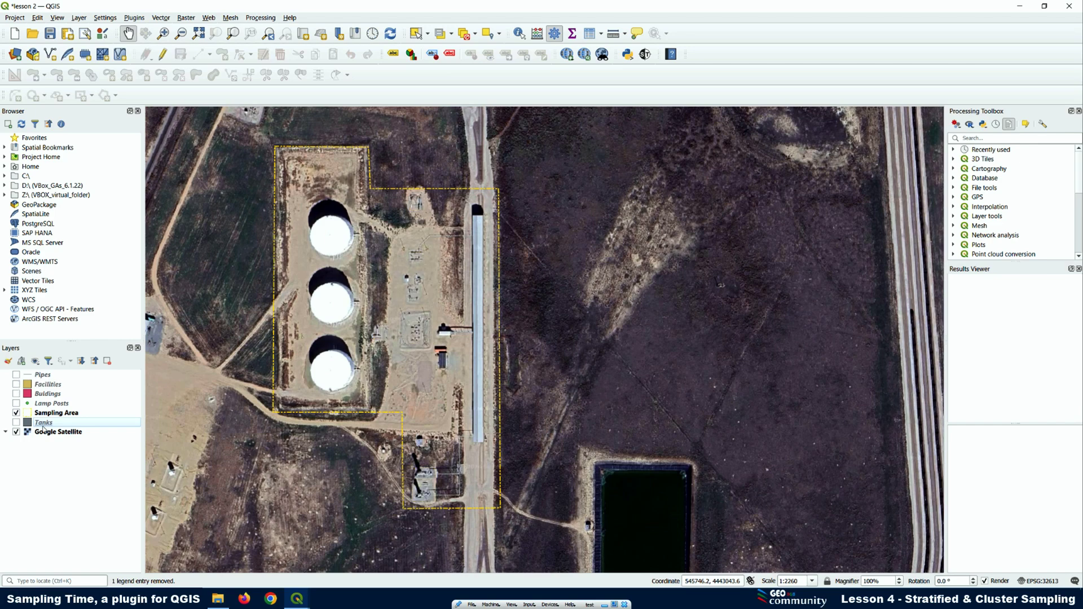
pyautogui.click(16, 432)
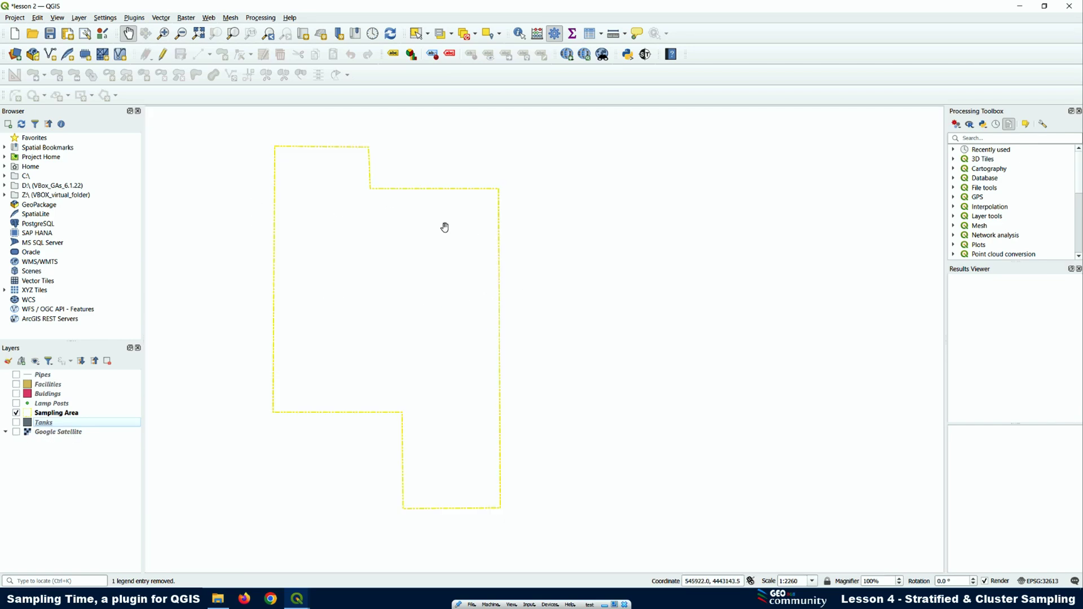
# Reopen the Sampling Time plugin, enable Generate Voronoi Strata from Points and start placing points on the map.
pyautogui.click(645, 57)
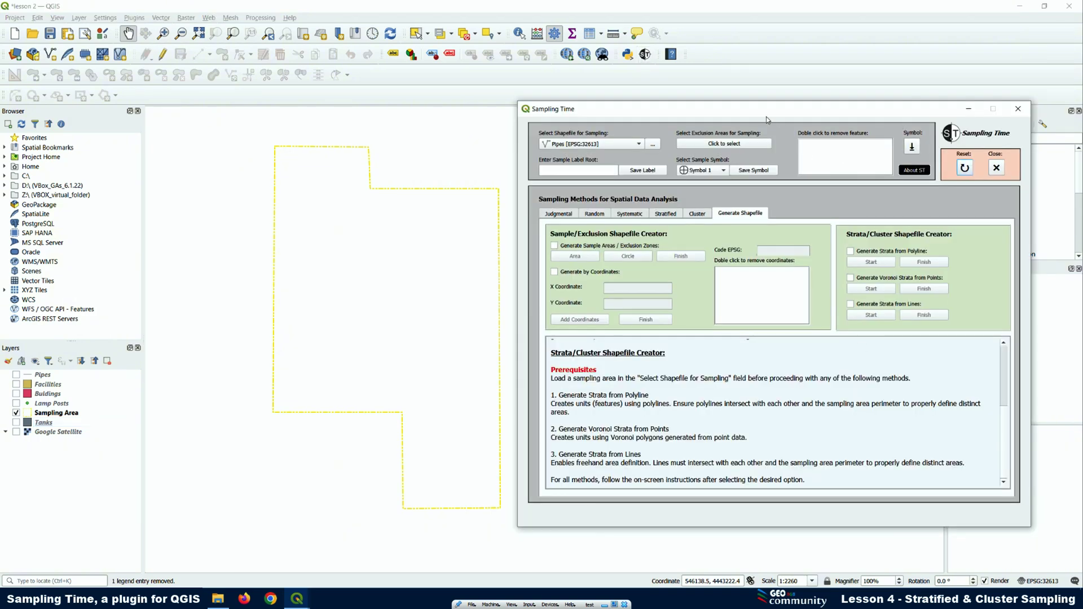
pyautogui.moveTo(766, 117); pyautogui.dragTo(798, 119)
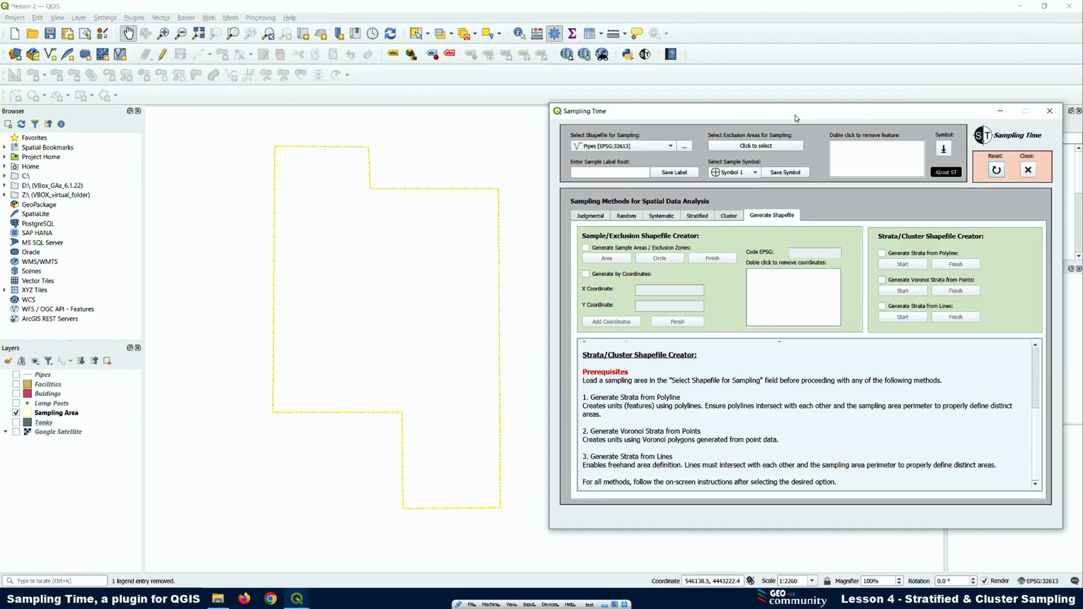
pyautogui.click(881, 280)
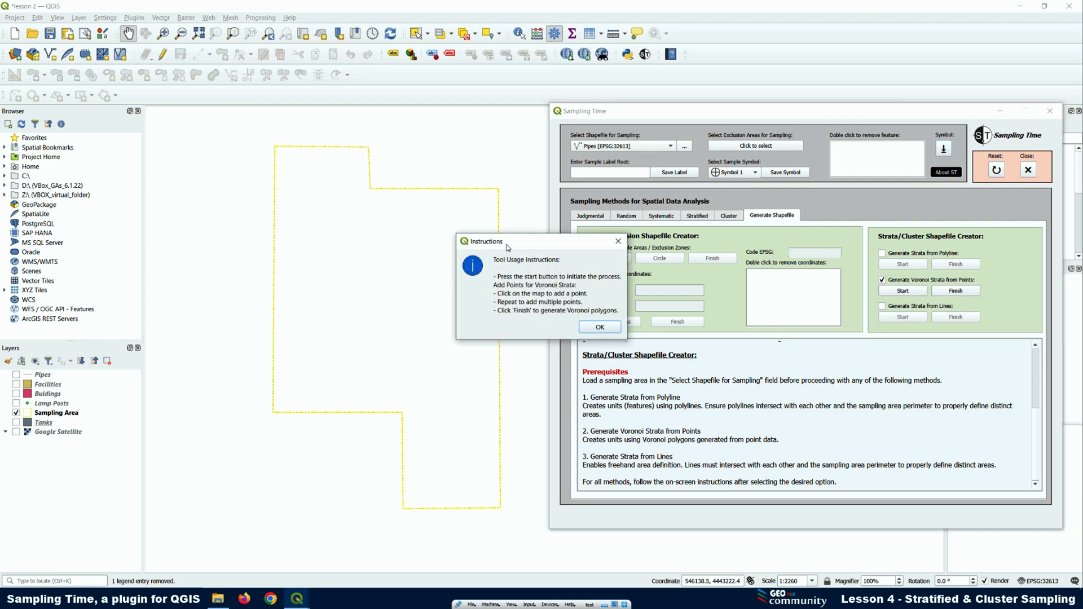
pyautogui.click(599, 327)
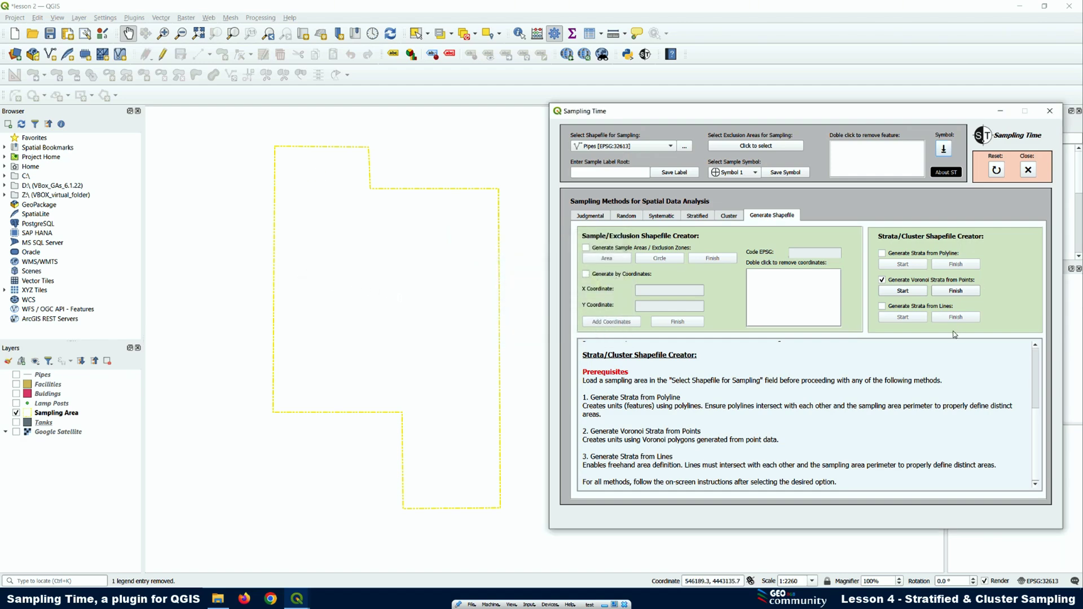
pyautogui.click(902, 291)
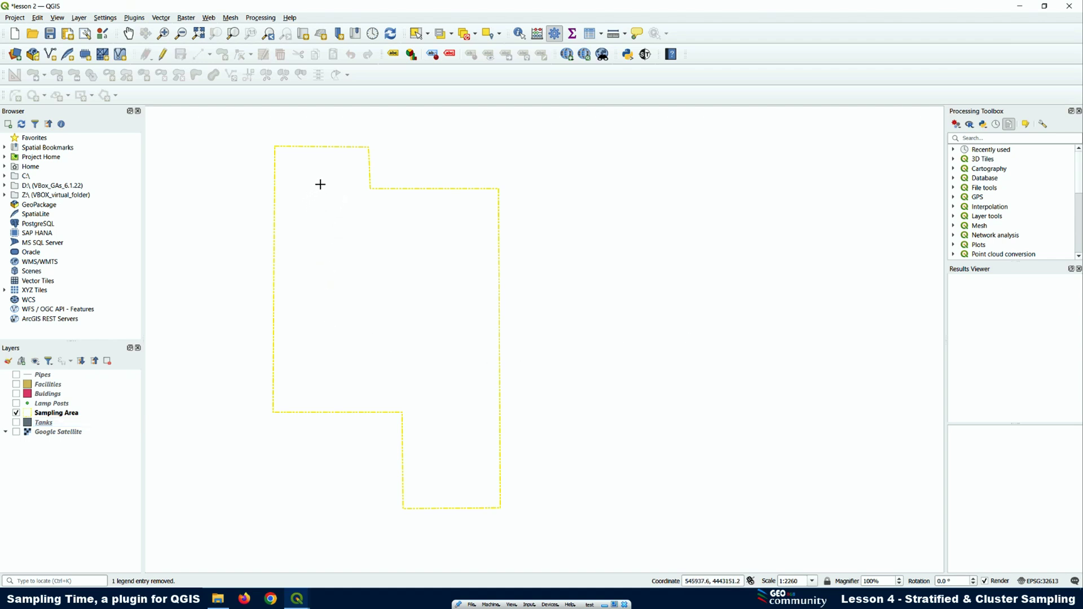
# Place seven Voronoi points spread across the sampling area and briefly show the Tanks layer to compare their positions.
pyautogui.click(320, 185)
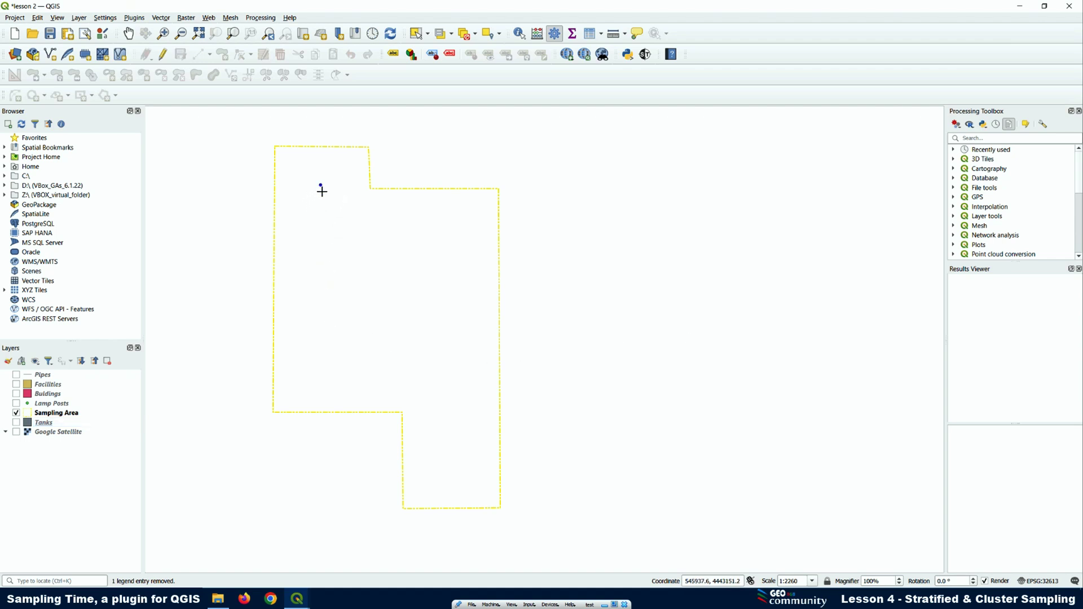
pyautogui.click(446, 236)
pyautogui.click(356, 282)
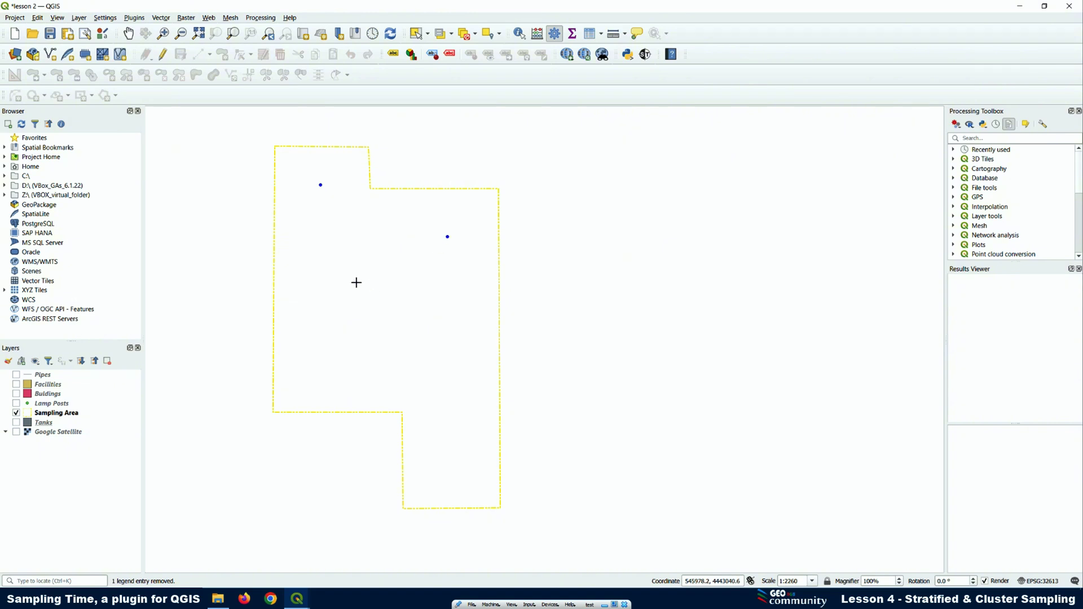
pyautogui.click(320, 365)
pyautogui.click(431, 350)
pyautogui.click(458, 422)
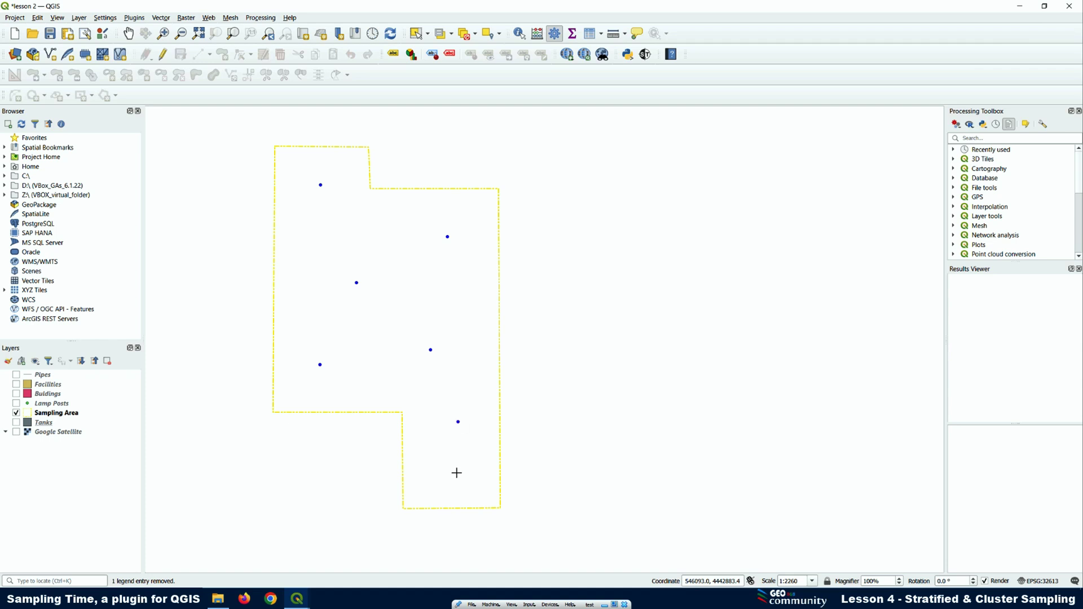
pyautogui.click(431, 488)
pyautogui.click(16, 423)
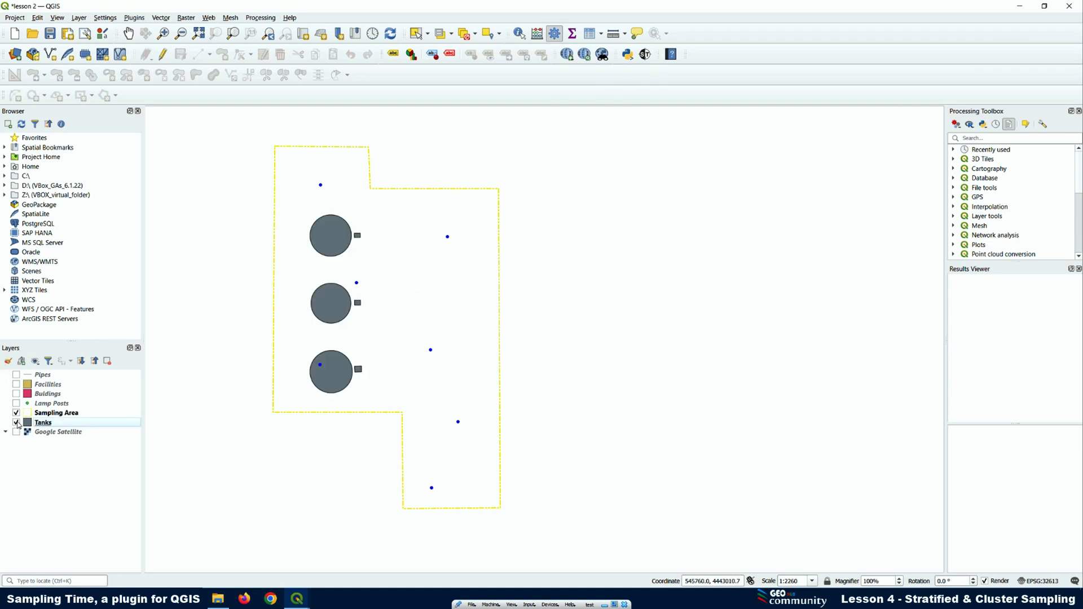
pyautogui.click(17, 423)
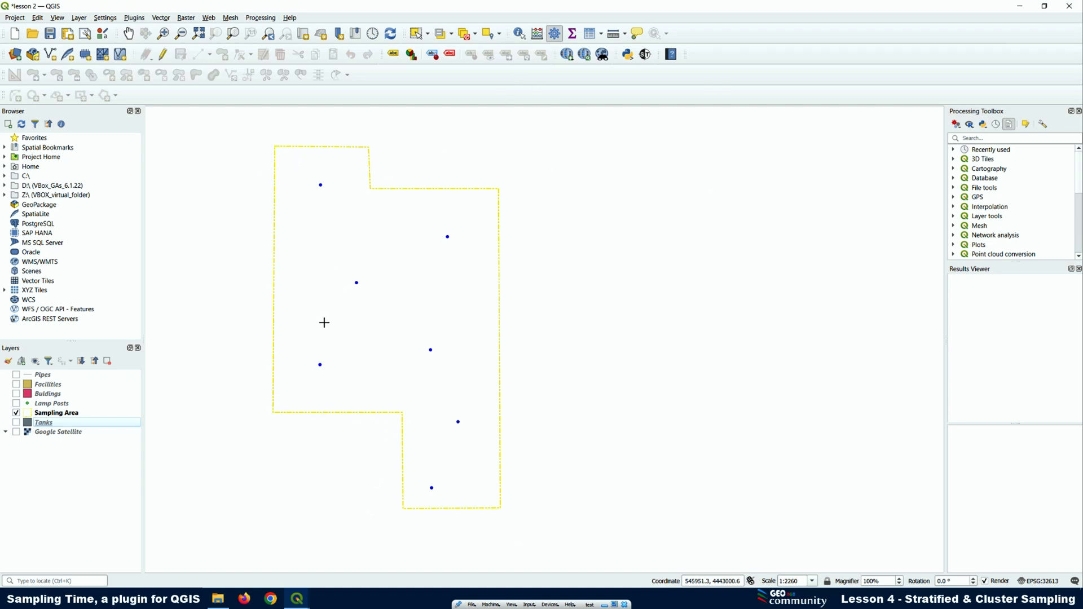
# Generate the Voronoi strata from the placed points, saving them as voronoi_strata in the Desktop folder Plugin QGIS\cluster.
pyautogui.click(645, 54)
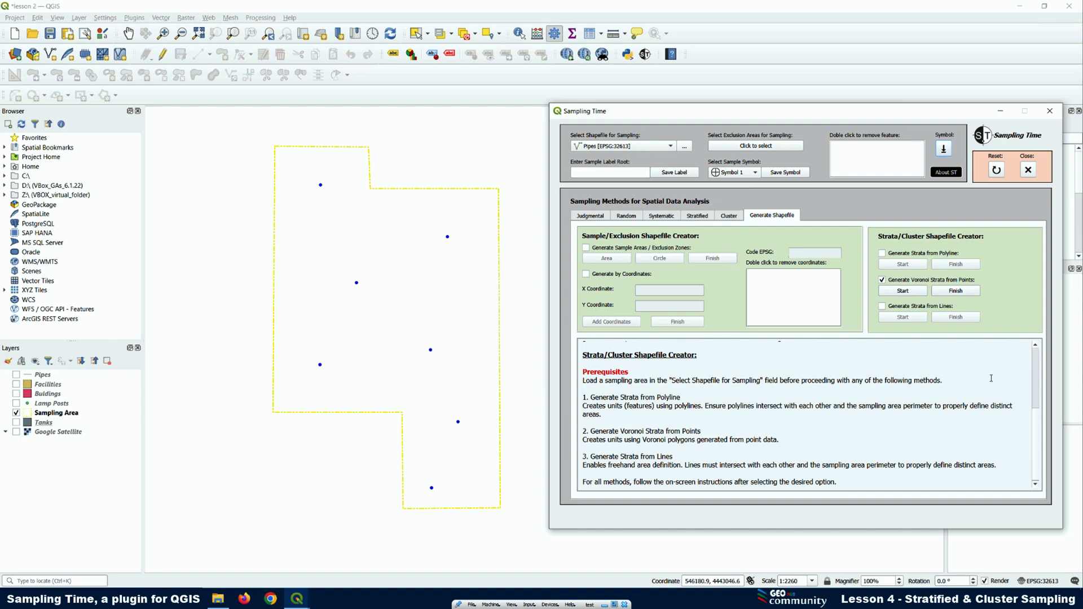
pyautogui.click(956, 290)
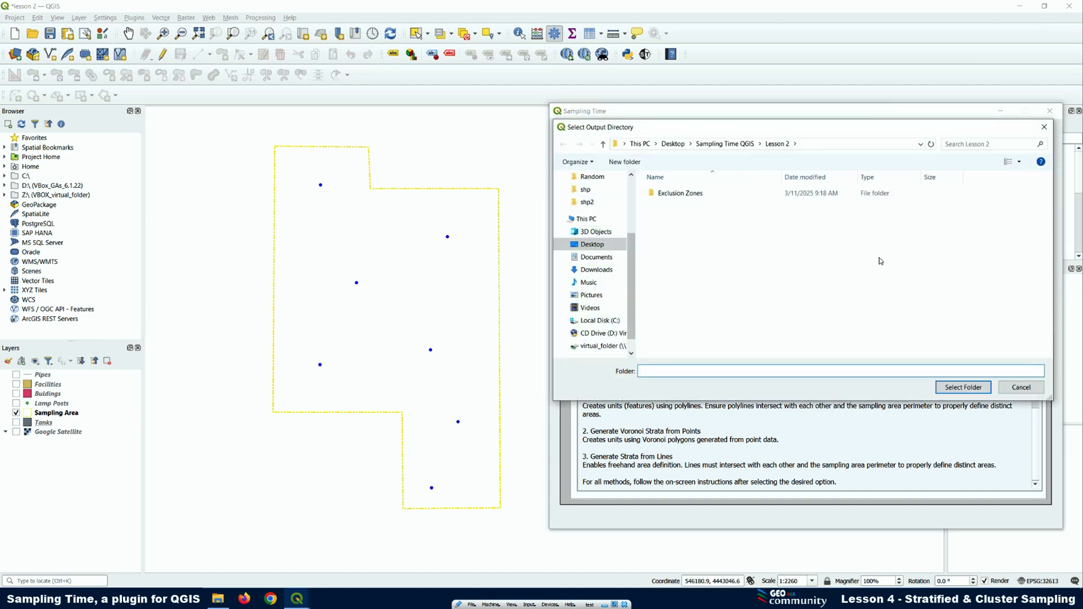
pyautogui.scroll(4, 590, 213)
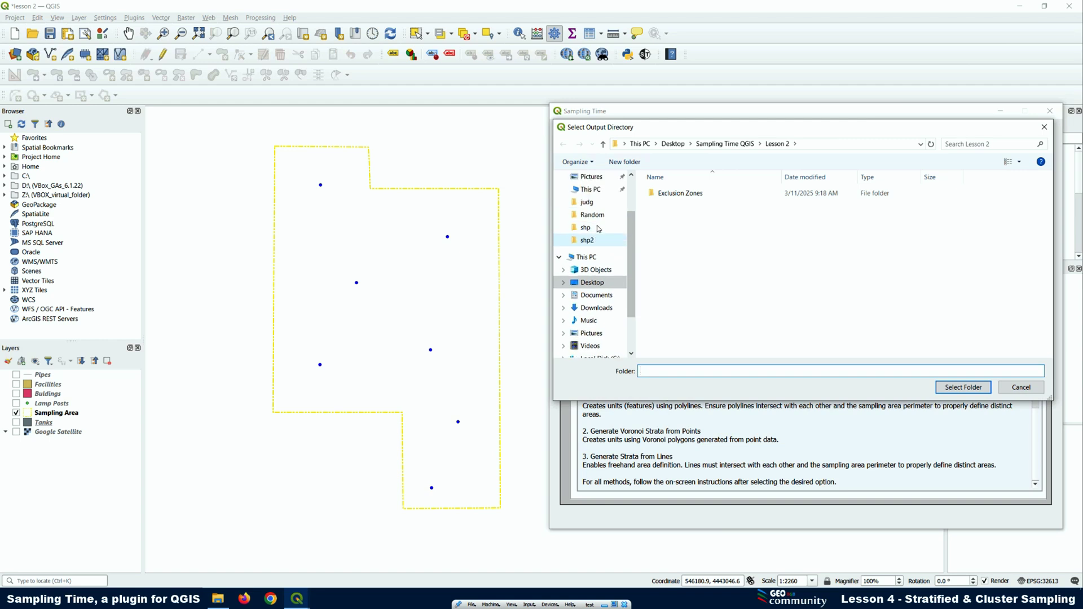
pyautogui.click(593, 192)
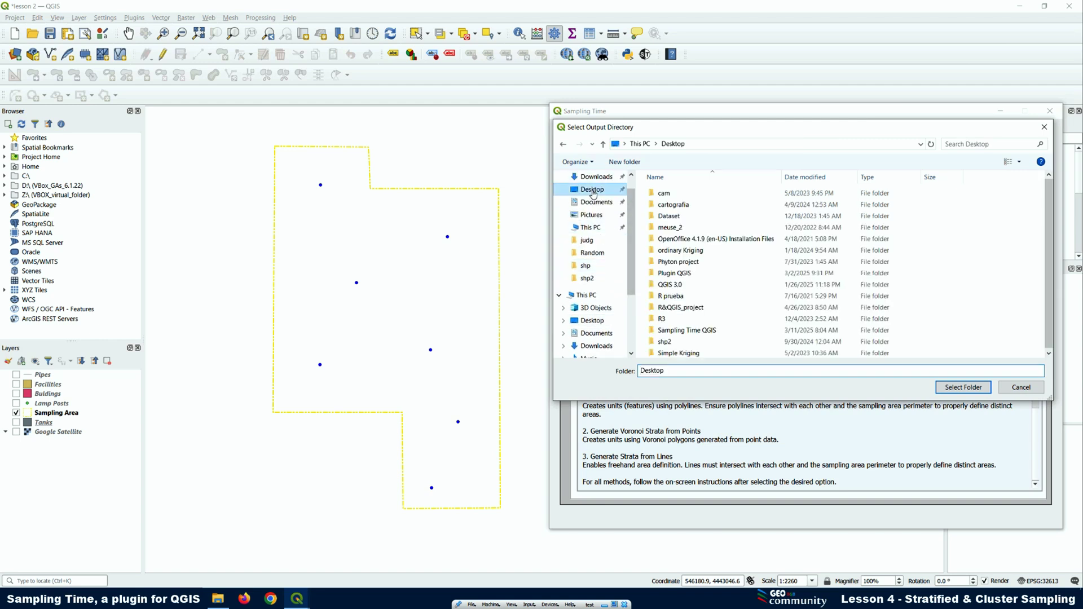
pyautogui.click(667, 275)
pyautogui.doubleClick(667, 277)
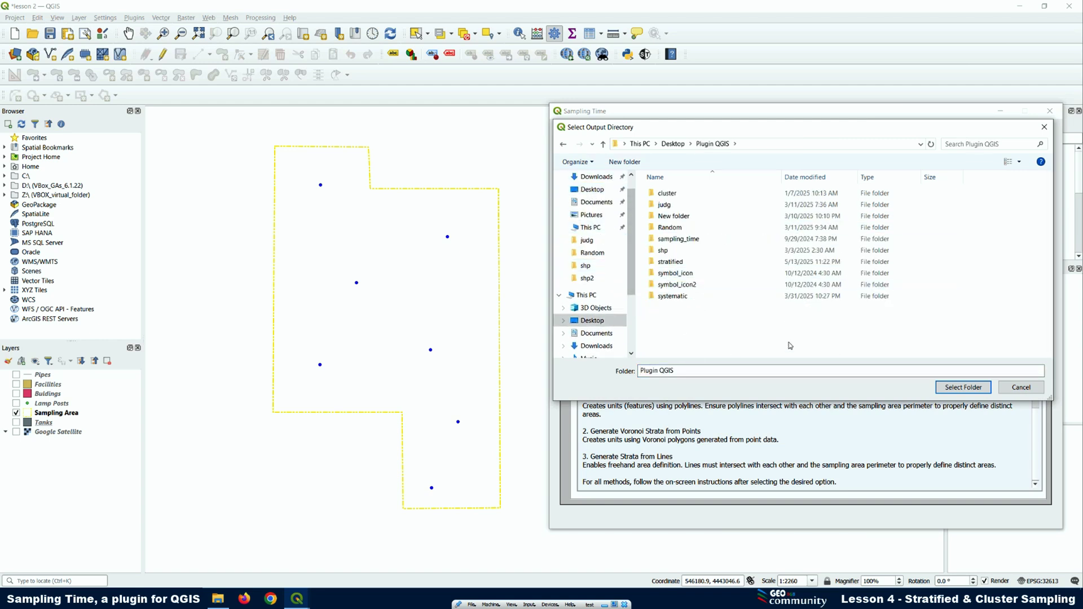
pyautogui.click(677, 264)
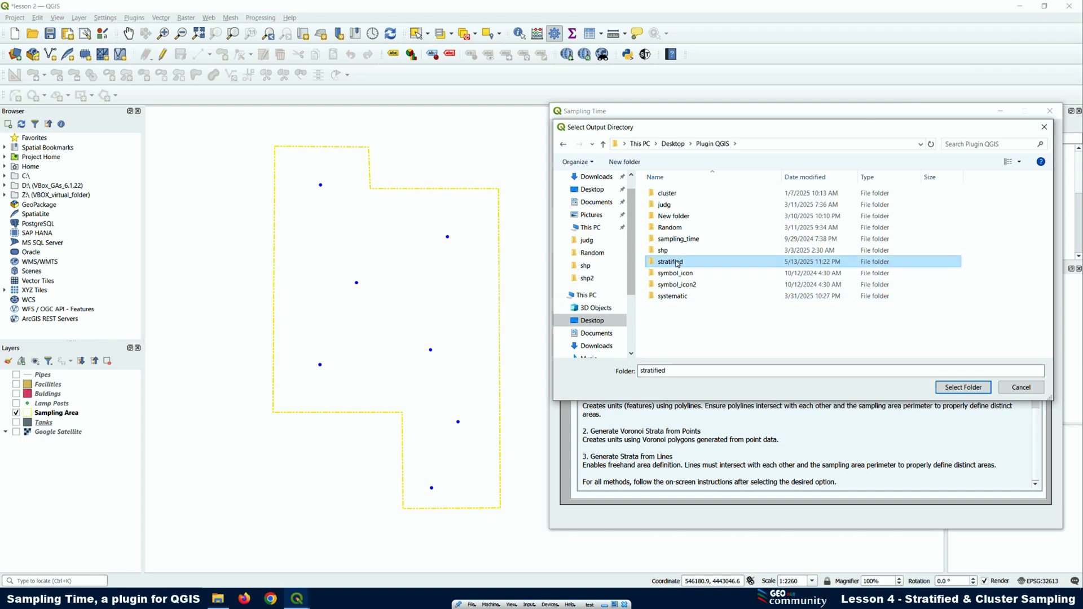
pyautogui.click(671, 194)
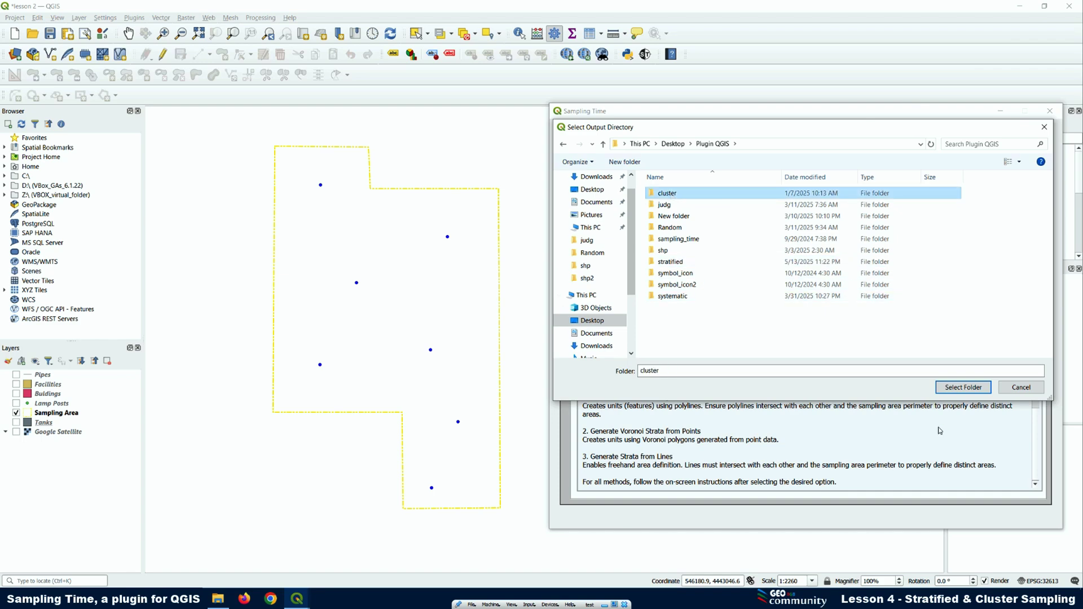
pyautogui.click(958, 388)
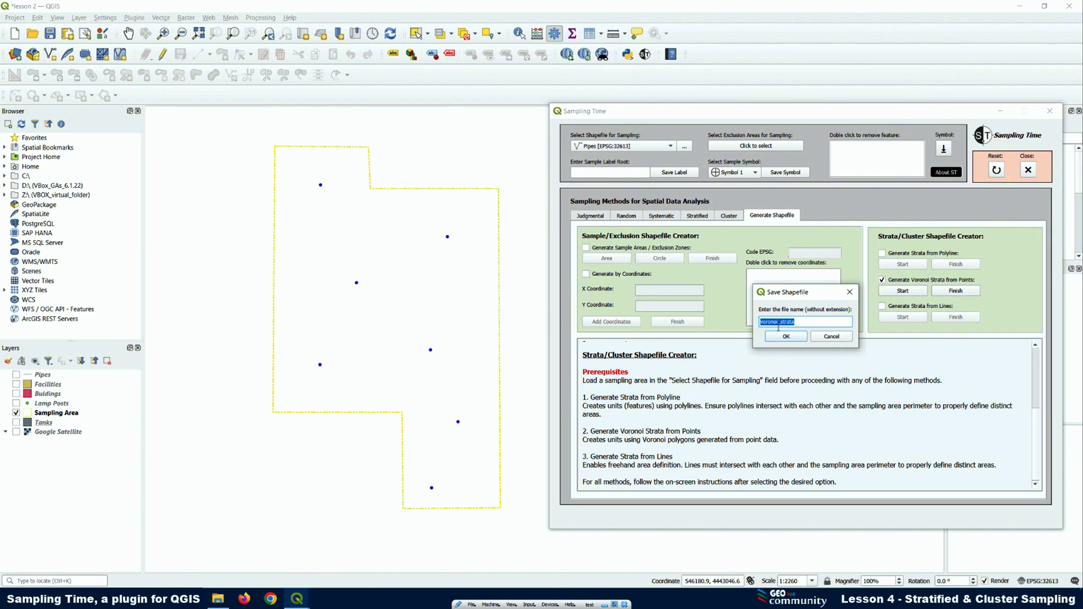
pyautogui.click(786, 337)
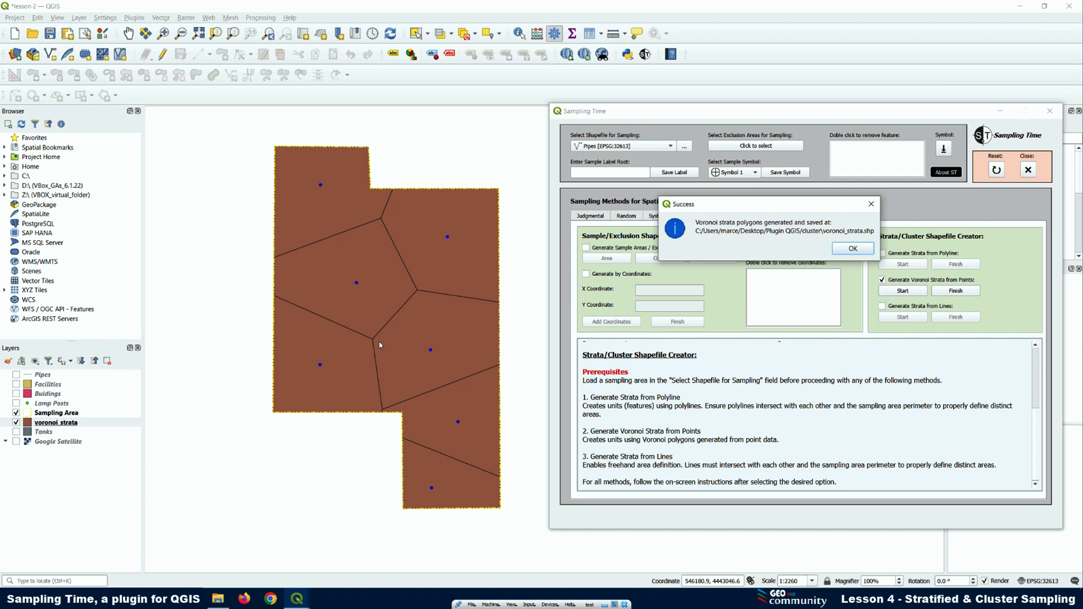
pyautogui.click(851, 249)
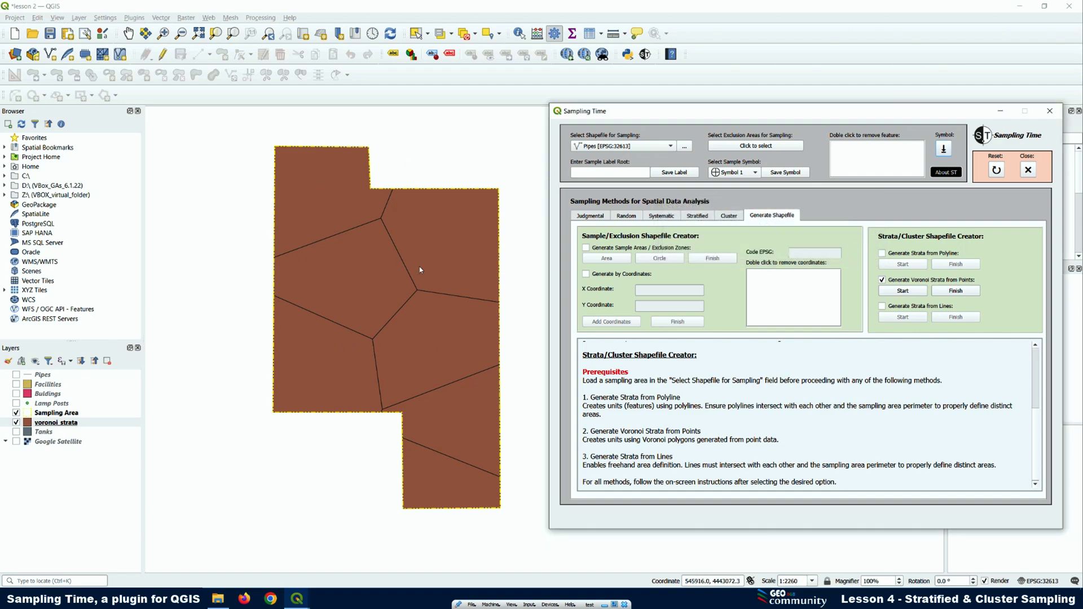
# Compare the Voronoi strata with the Google Satellite imagery by toggling the visibility of both layers.
pyautogui.click(17, 442)
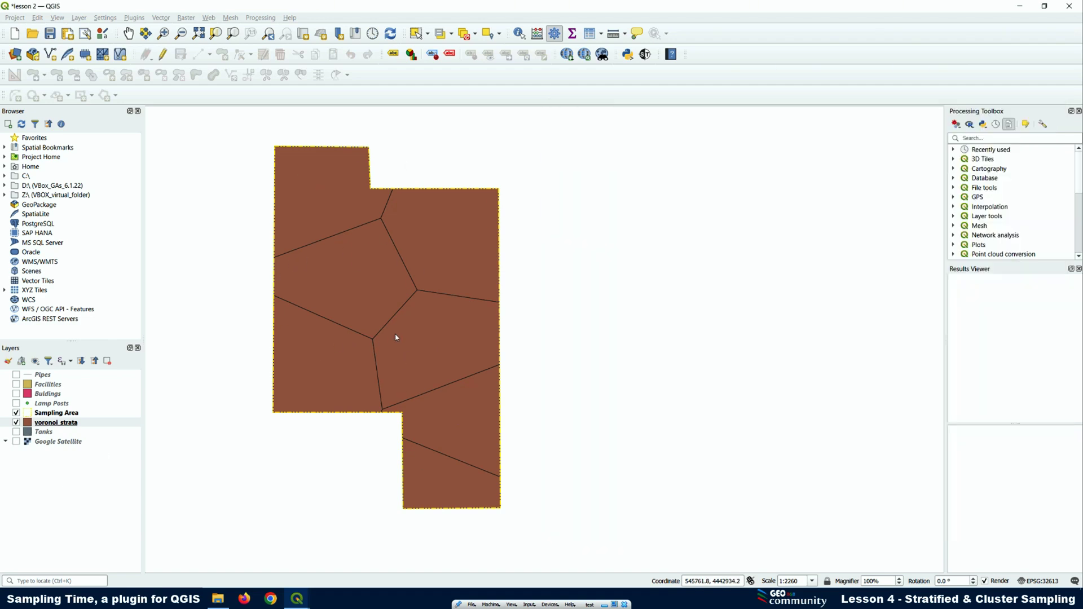
pyautogui.click(16, 423)
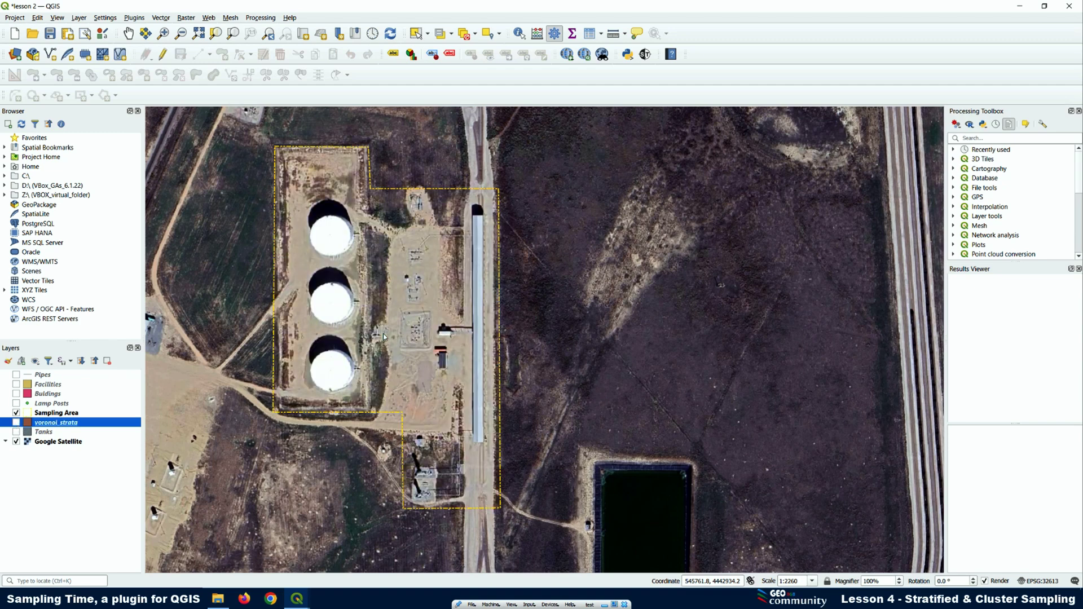
pyautogui.press('space')
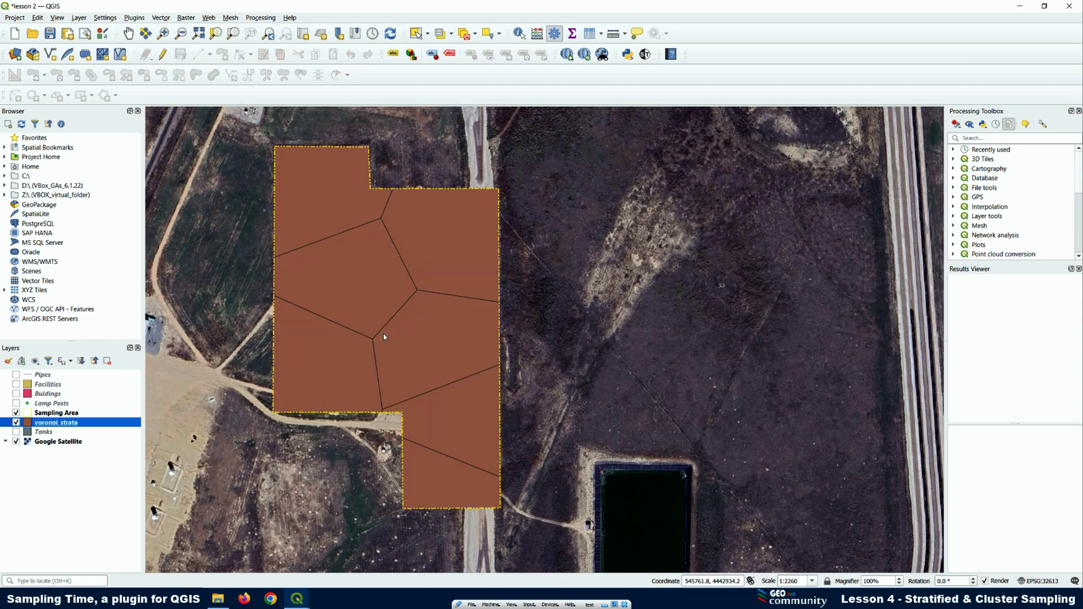
pyautogui.press('space')
pyautogui.press('space')
pyautogui.click(16, 442)
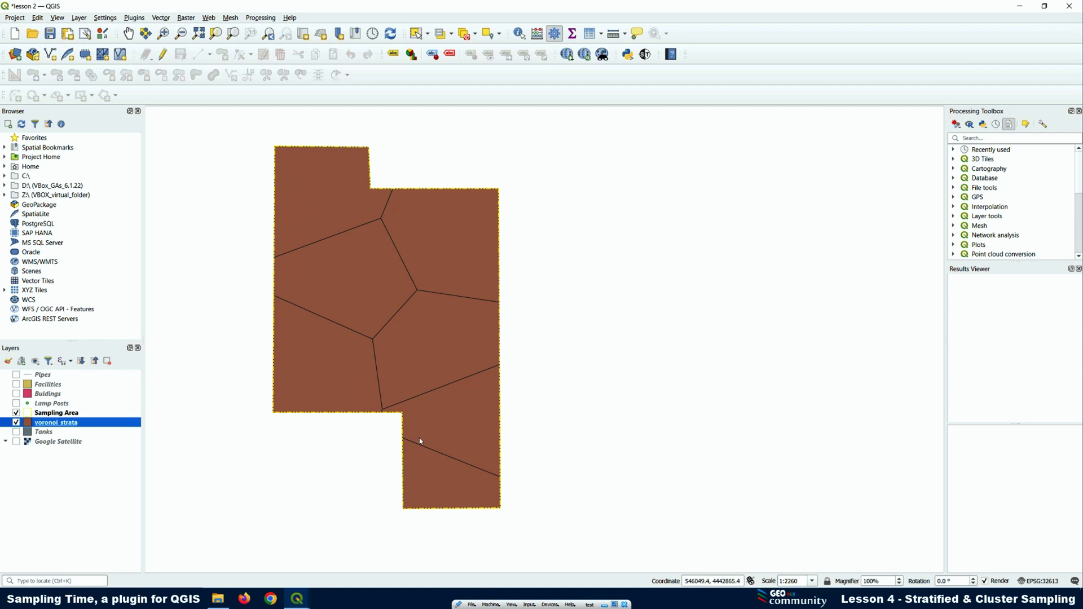
# Hide the voronoi_strata layer and remove it from the project.
pyautogui.click(16, 423)
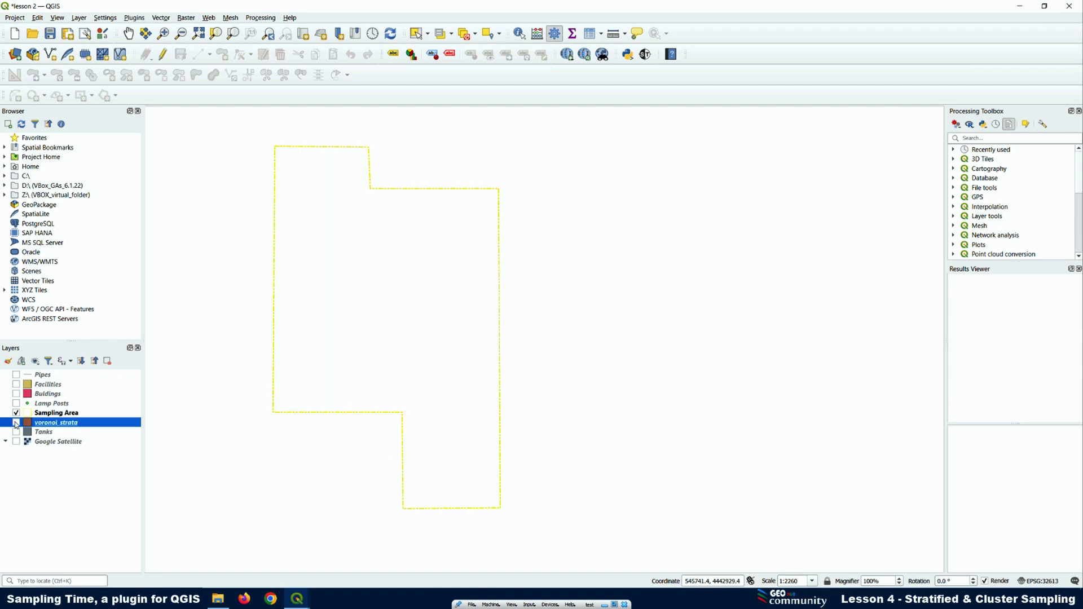
pyautogui.click(57, 415)
pyautogui.click(61, 424)
pyautogui.rightClick(61, 425)
pyautogui.click(93, 244)
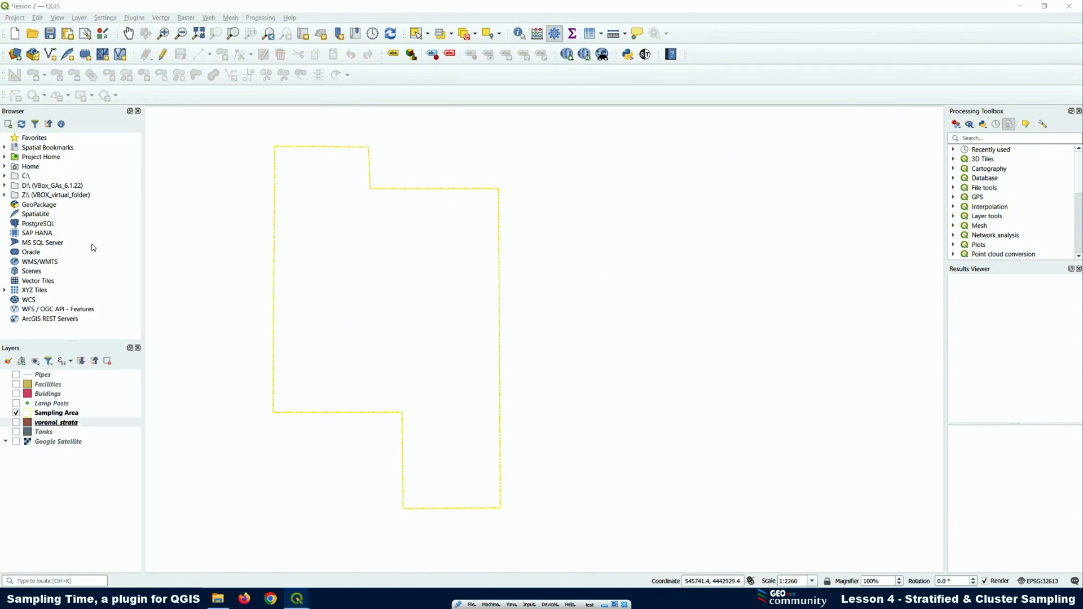
pyautogui.click(522, 310)
# Make the Buldings, Facilities, Pipes, Lamp Posts and Tanks layers visible again.
pyautogui.click(16, 394)
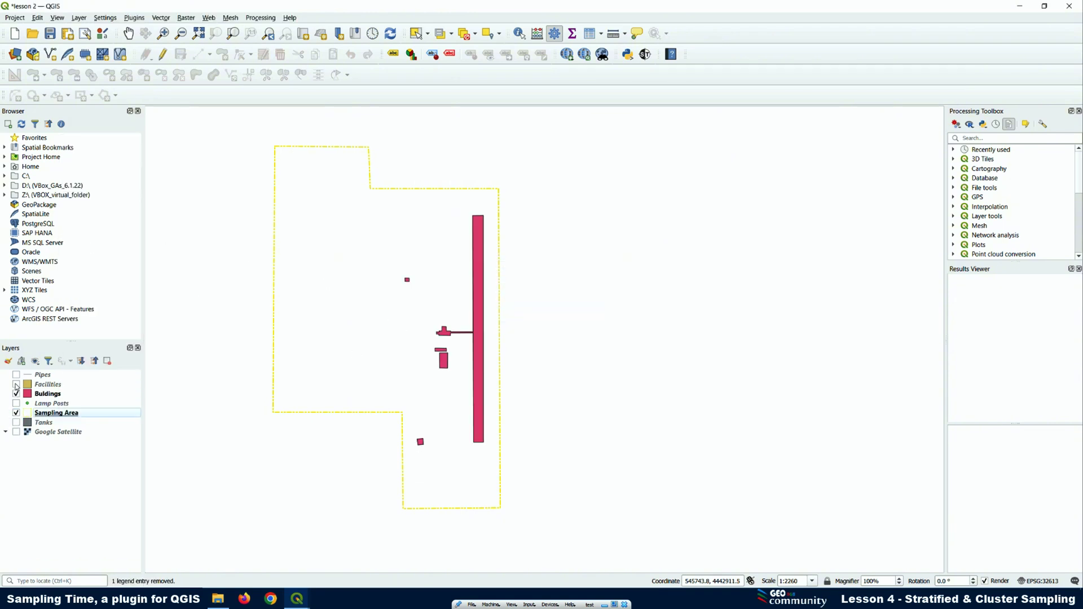
pyautogui.click(16, 384)
pyautogui.click(16, 375)
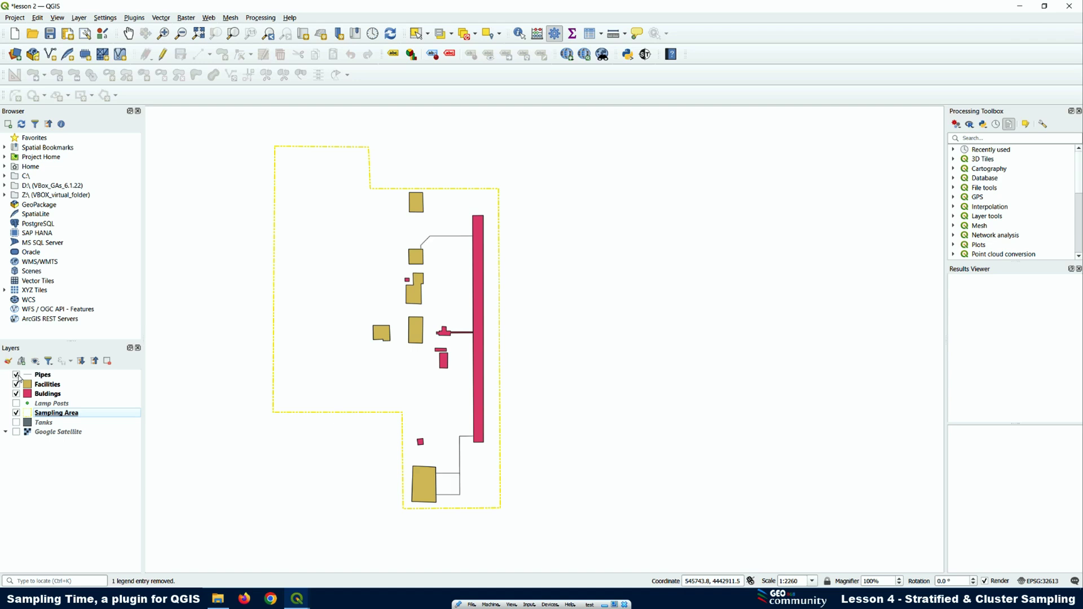
pyautogui.click(16, 403)
pyautogui.click(16, 422)
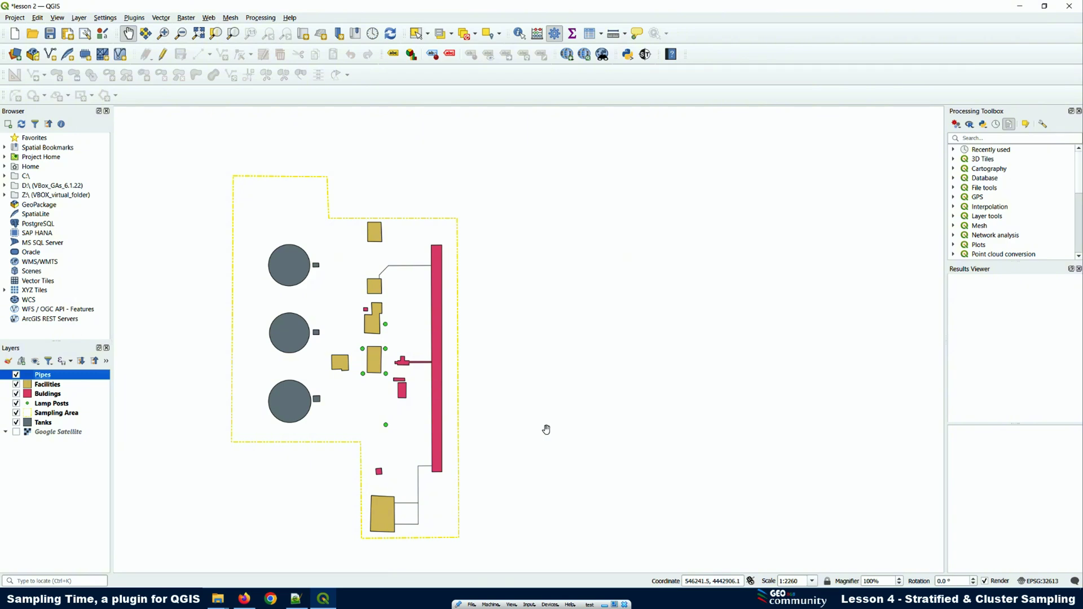
# Open the Sampling Time plugin and enable strata generation from lines in the strata/cluster shapefile creator.
pyautogui.click(643, 59)
pyautogui.click(496, 189)
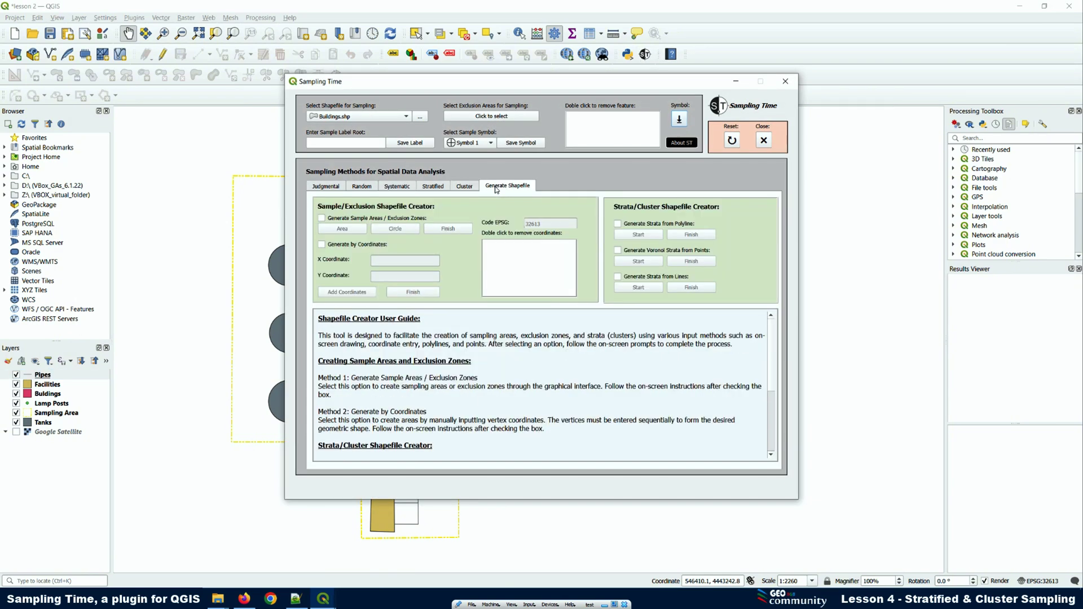
pyautogui.click(618, 277)
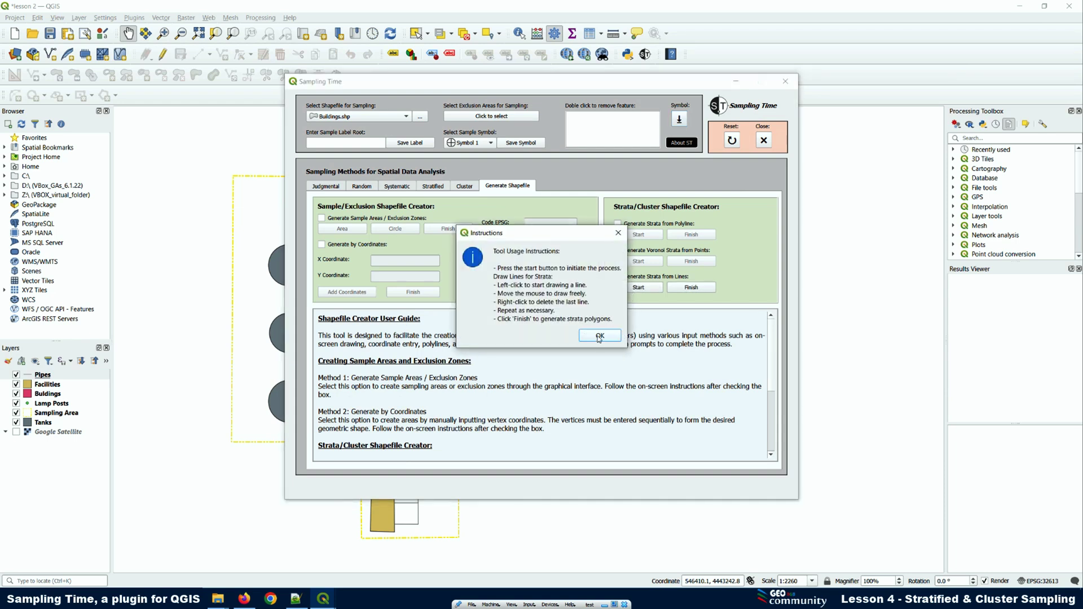
pyautogui.click(599, 336)
# Enable random cluster sampling with manual cluster selection in the cluster method.
pyautogui.click(464, 187)
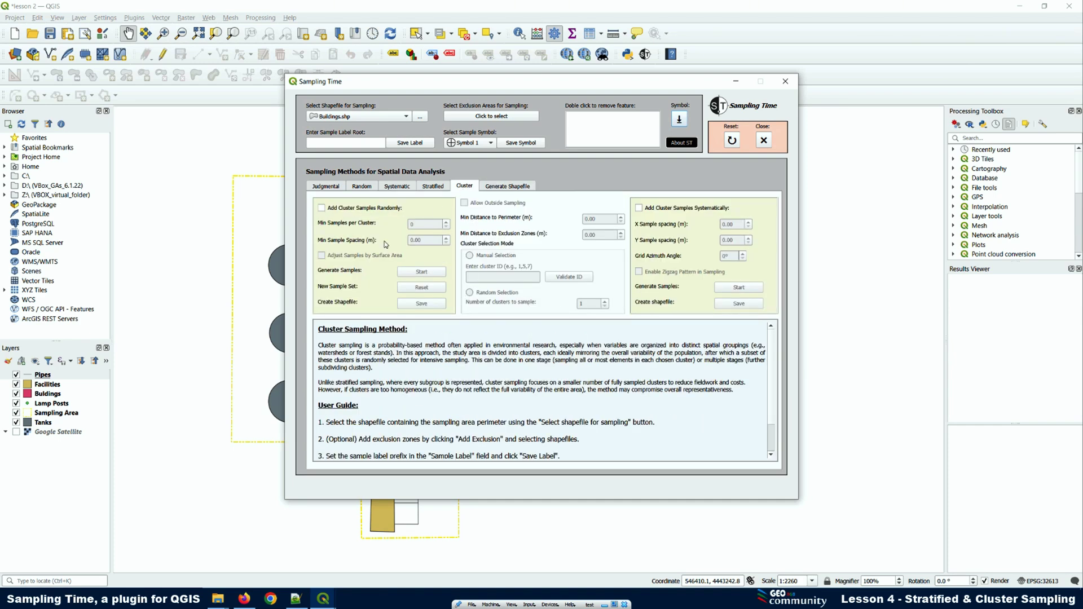
pyautogui.click(321, 209)
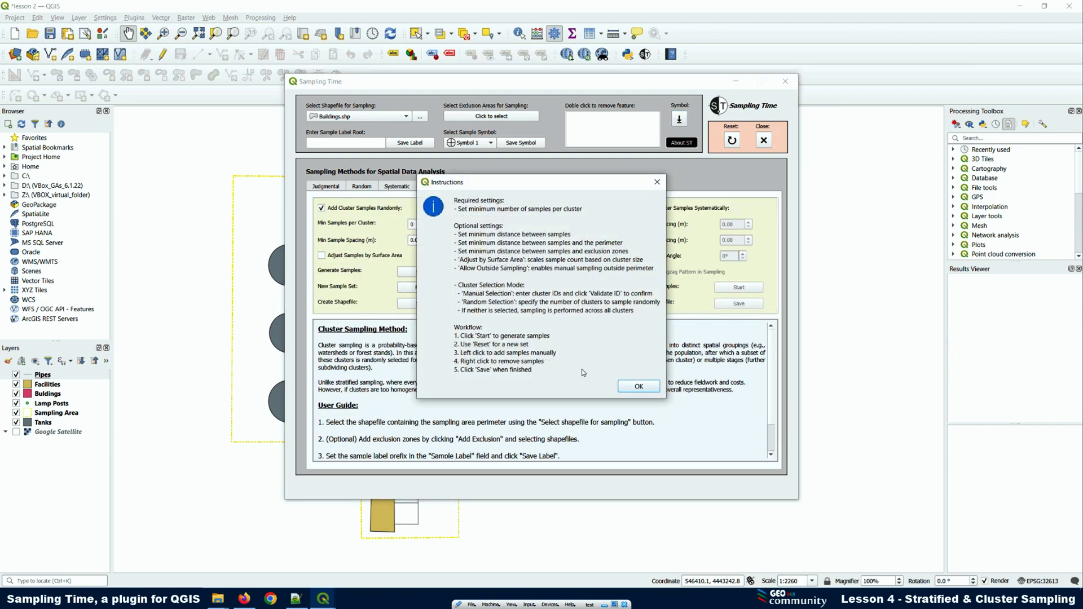
pyautogui.click(639, 388)
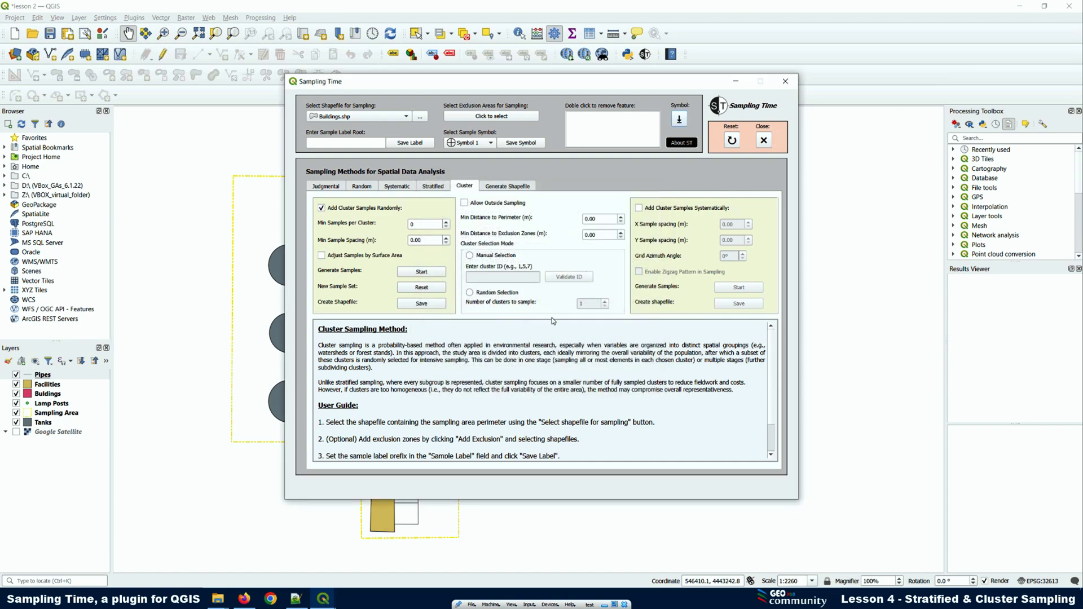
pyautogui.click(470, 255)
# Switch to Firefox, search the QGIS Python Plugins Repository for "sampling time" and open the Sampling Time plugin page.
pyautogui.click(244, 598)
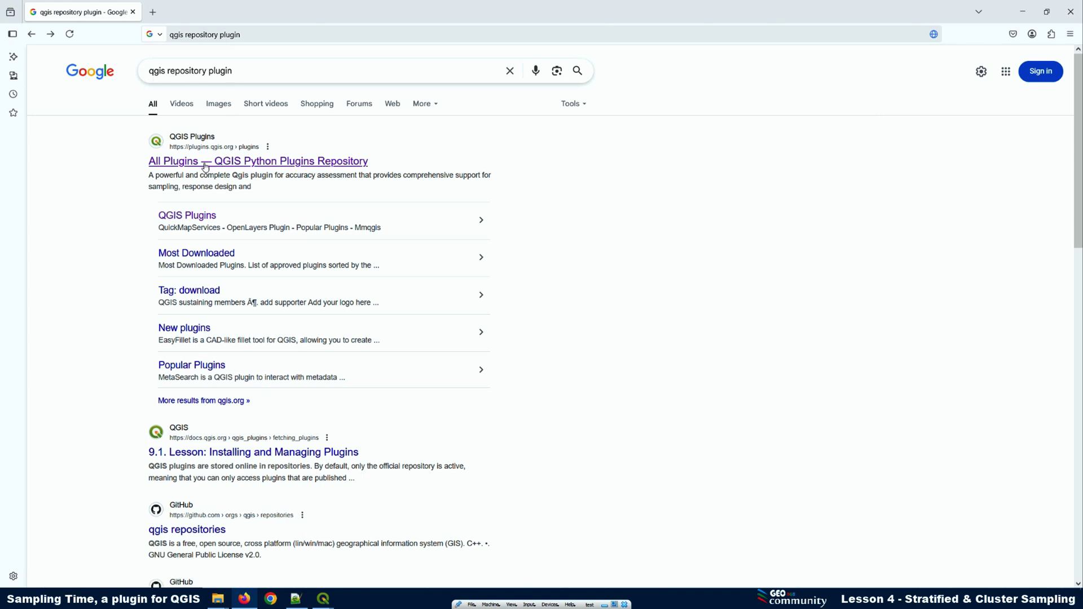
pyautogui.click(204, 166)
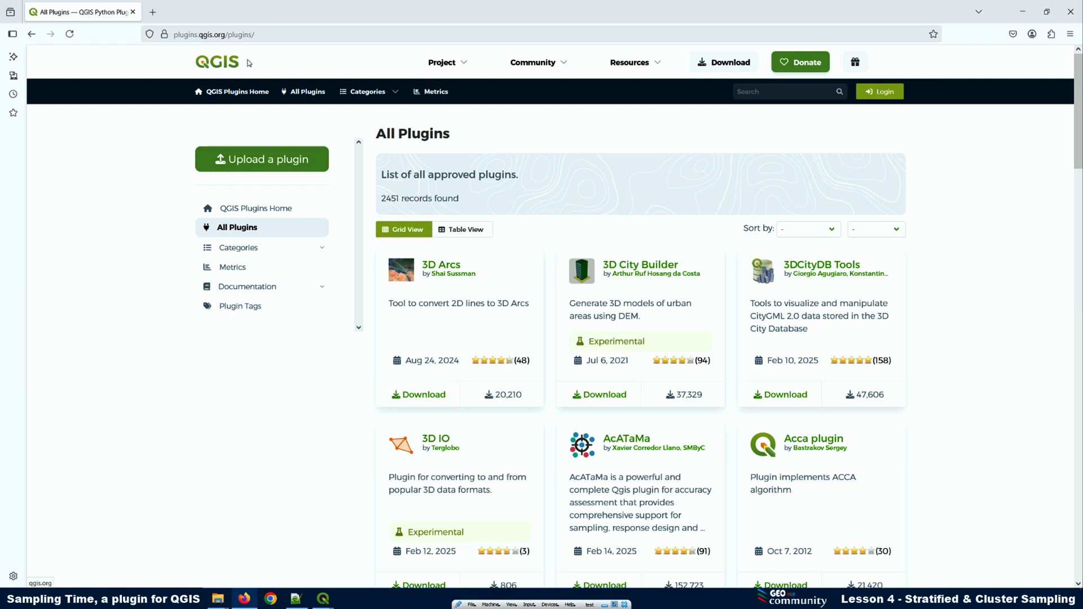
pyautogui.click(766, 94)
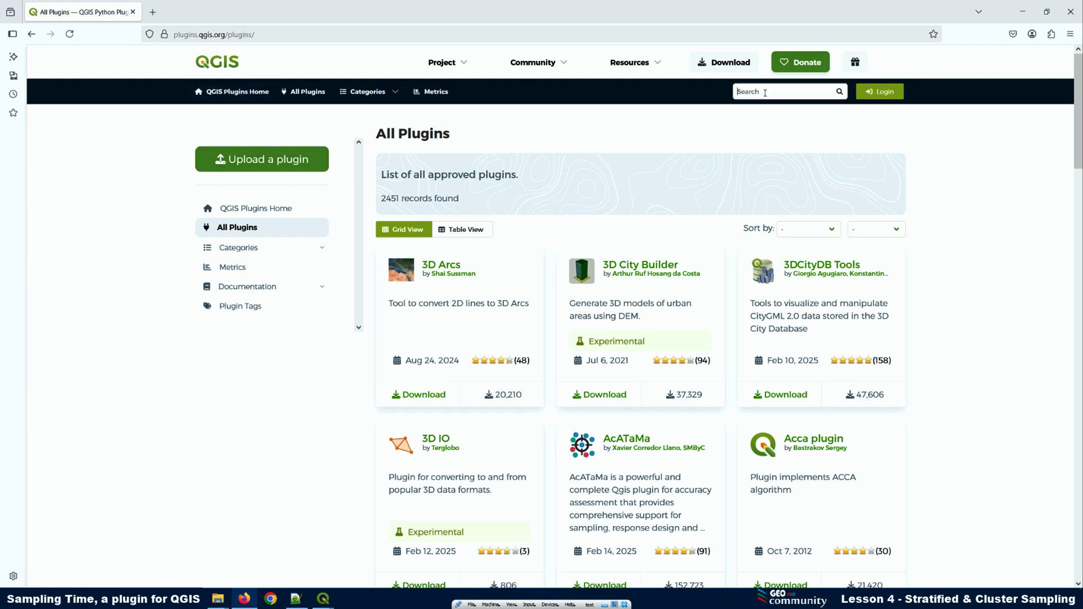
pyautogui.write('sampling time')
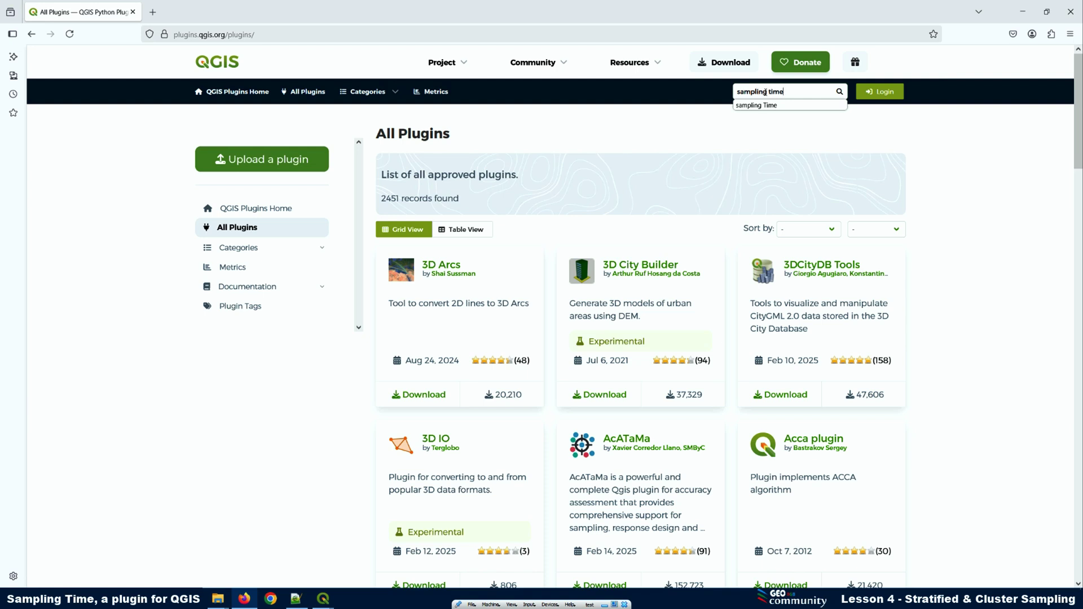
pyautogui.press('Return')
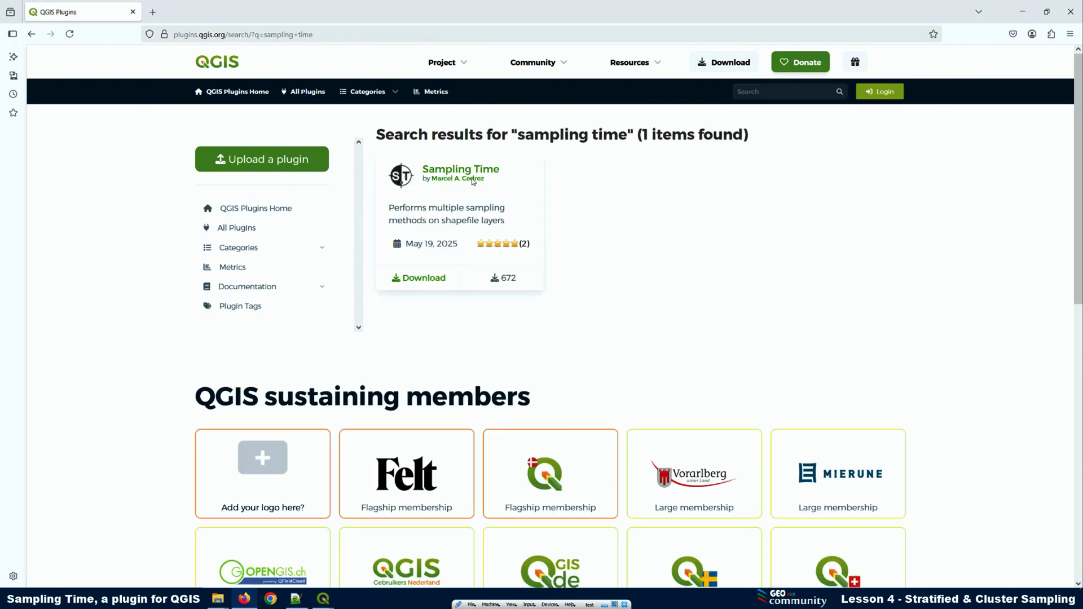
pyautogui.click(441, 172)
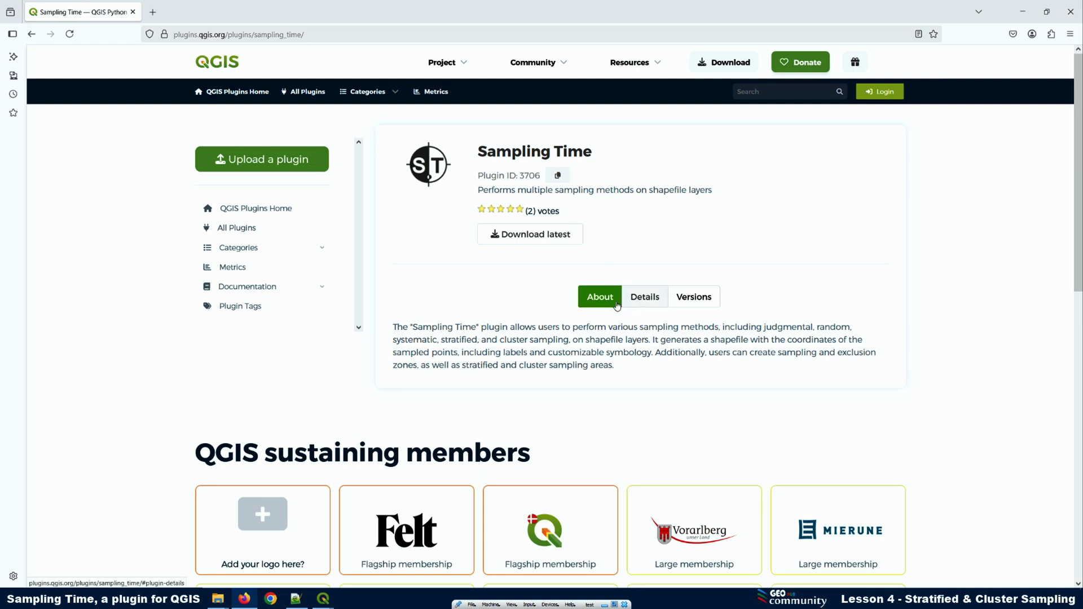
# Review the plugin's details and version list, viewing the pages for version 1.0.0 and version 1.1.0.
pyautogui.click(639, 300)
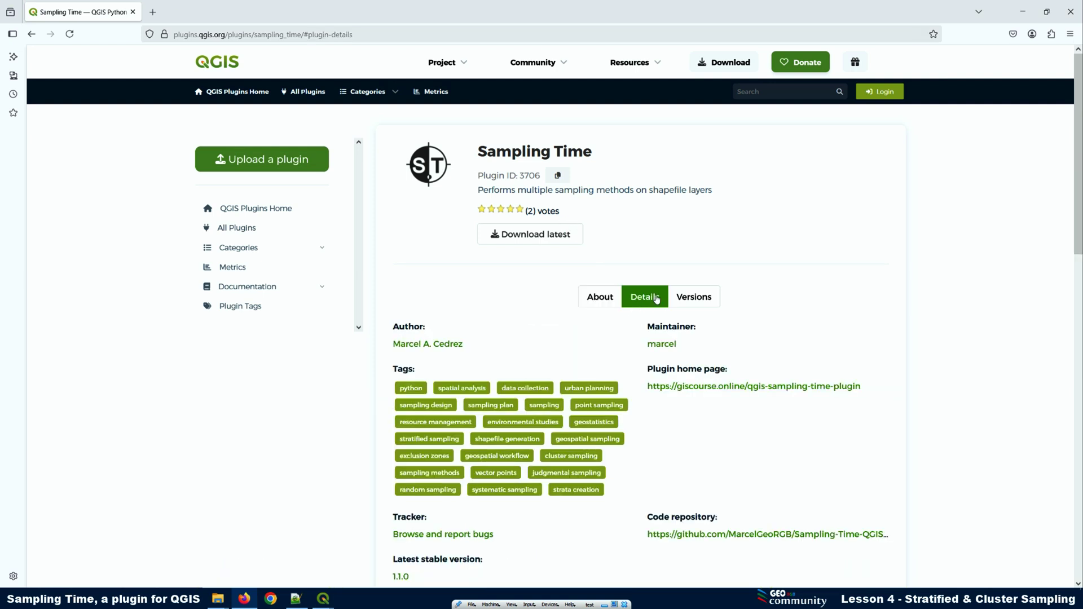
pyautogui.click(690, 296)
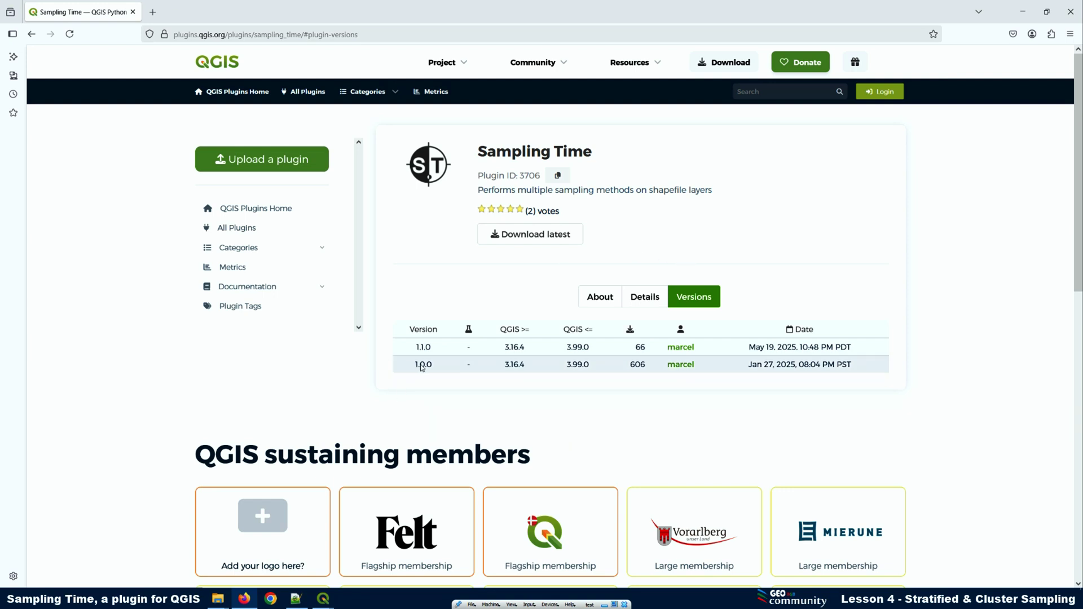
pyautogui.moveTo(415, 365); pyautogui.dragTo(442, 367)
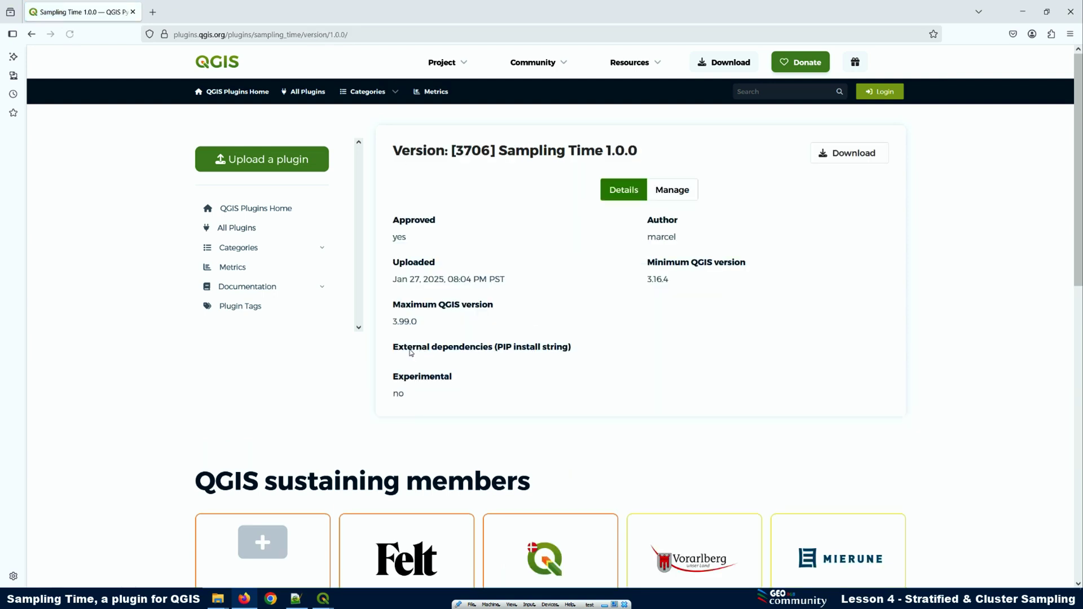
pyautogui.click(31, 35)
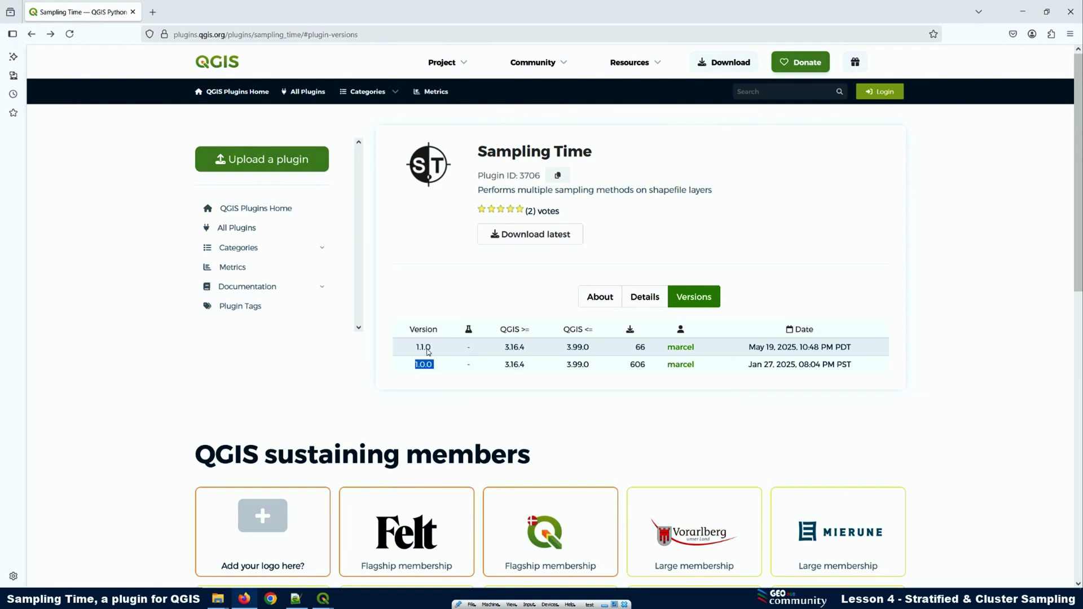
pyautogui.click(423, 350)
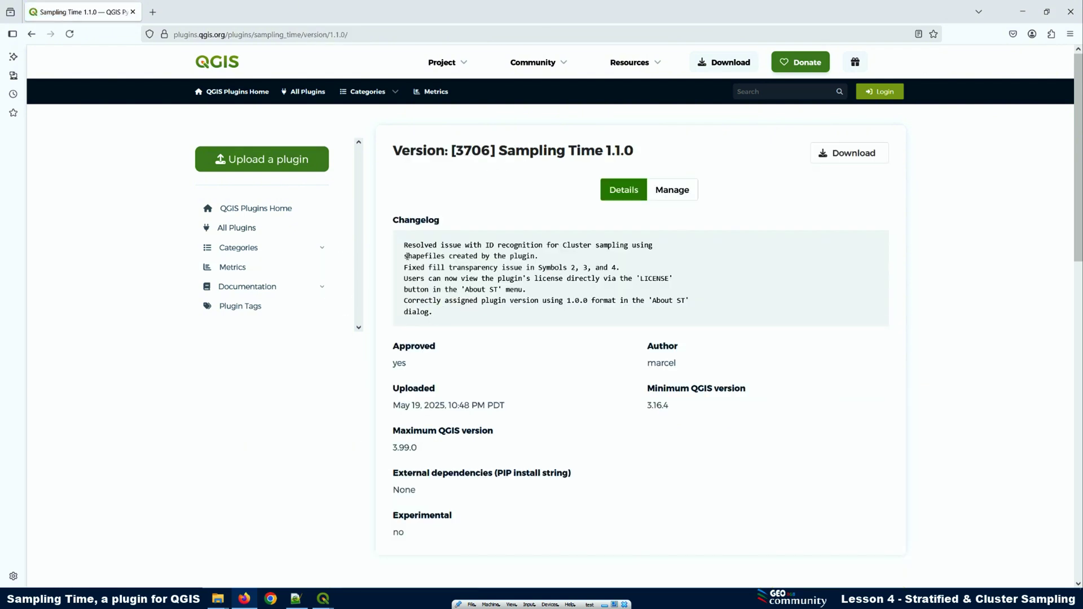
# Read through the version 1.1.0 changelog, highlighting each of its entries one after another.
pyautogui.moveTo(539, 257); pyautogui.dragTo(398, 252)
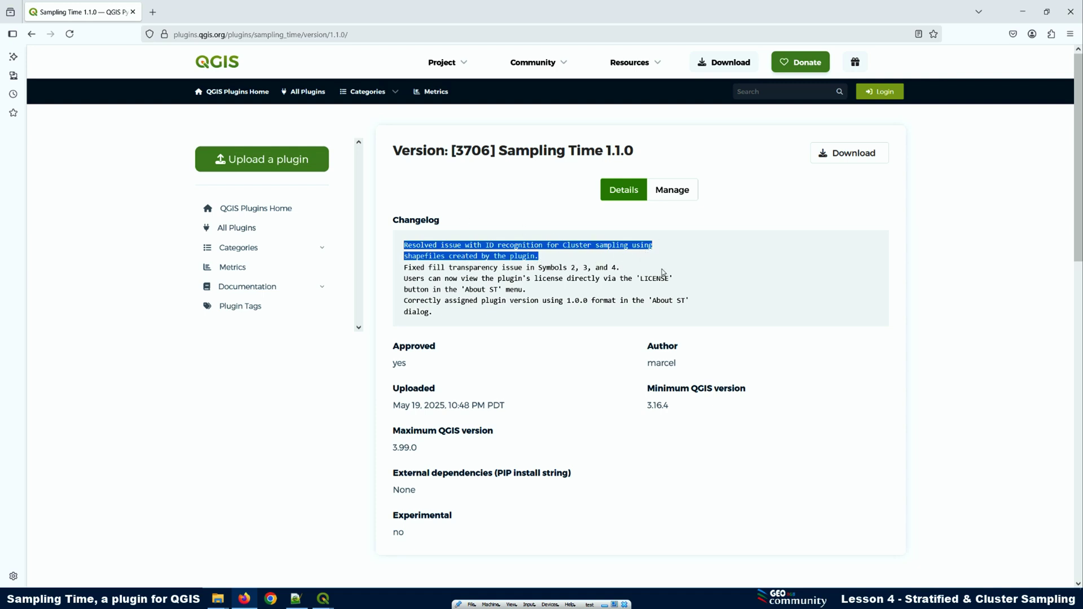
pyautogui.moveTo(624, 271); pyautogui.dragTo(379, 276)
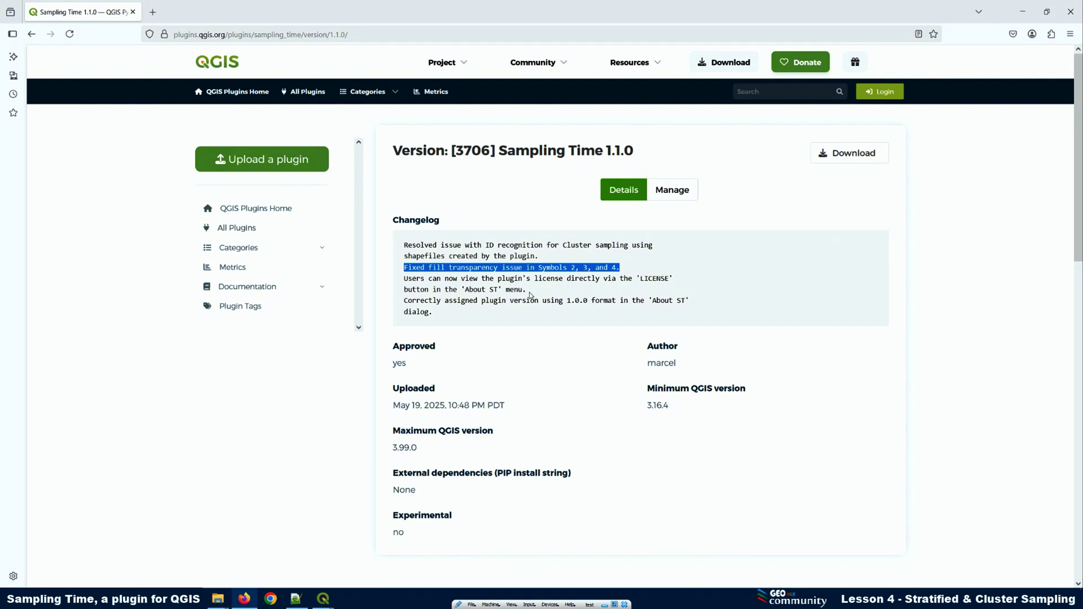
pyautogui.moveTo(531, 293); pyautogui.dragTo(401, 282)
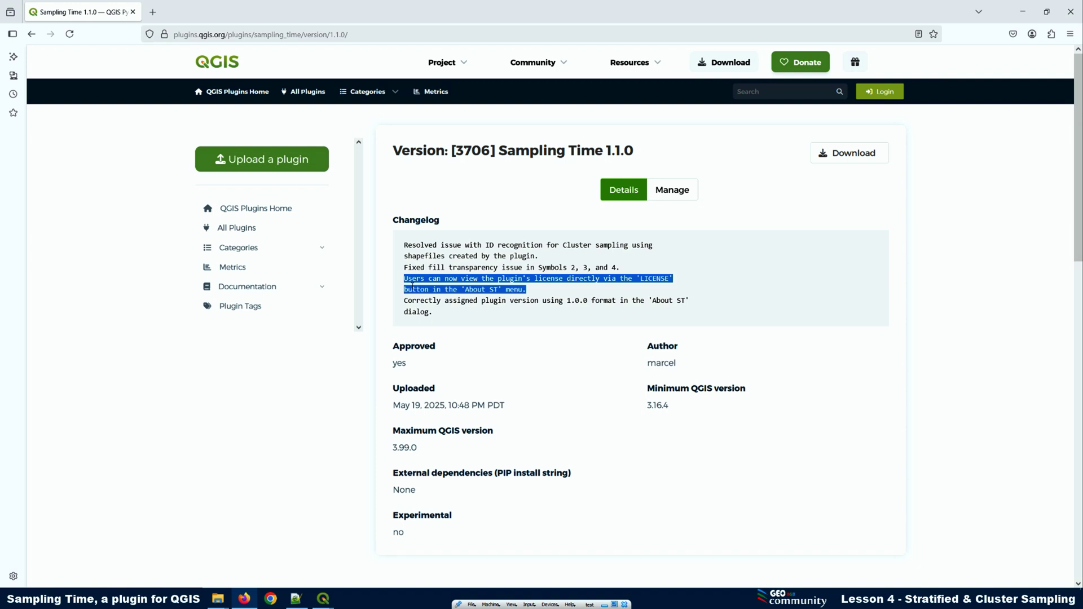
pyautogui.tripleClick(431, 312)
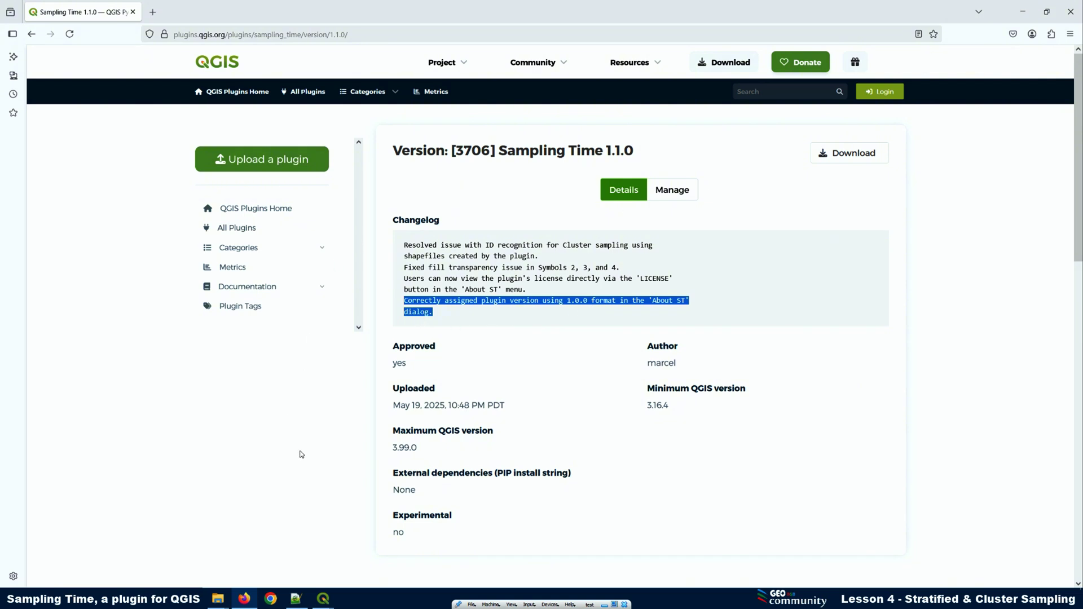
# Switch back to the Sampling Time plugin and check its licence text and version number in the plugin information.
pyautogui.click(320, 599)
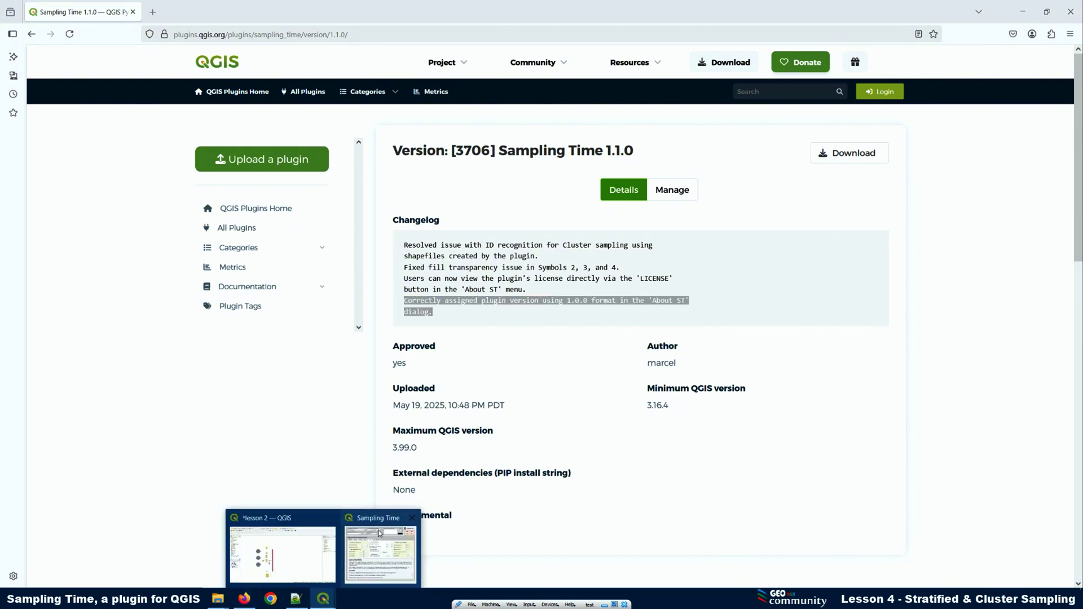
pyautogui.click(384, 517)
pyautogui.click(678, 143)
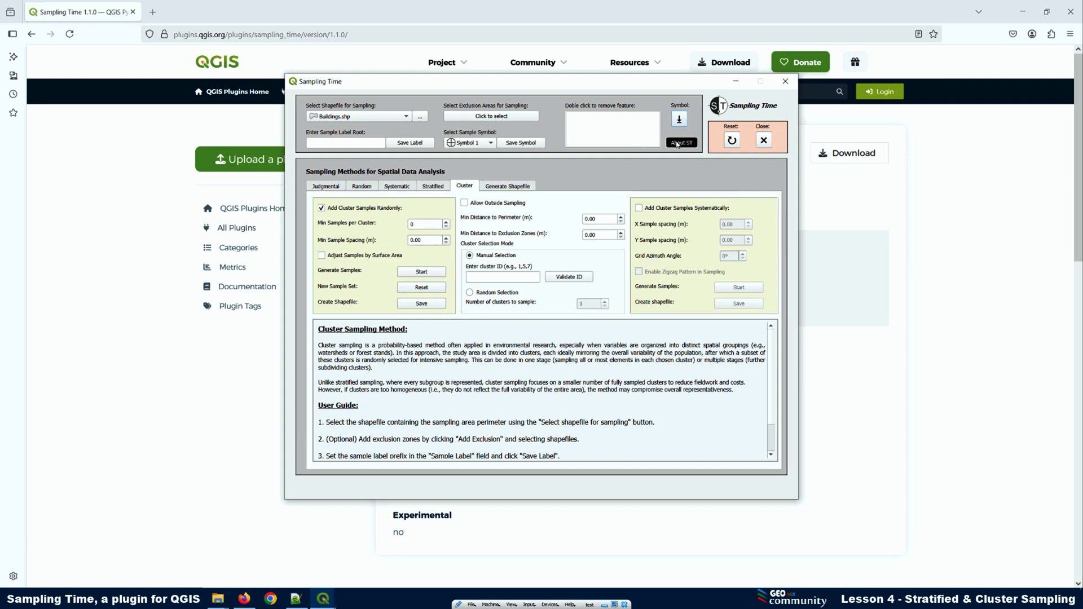
pyautogui.click(430, 394)
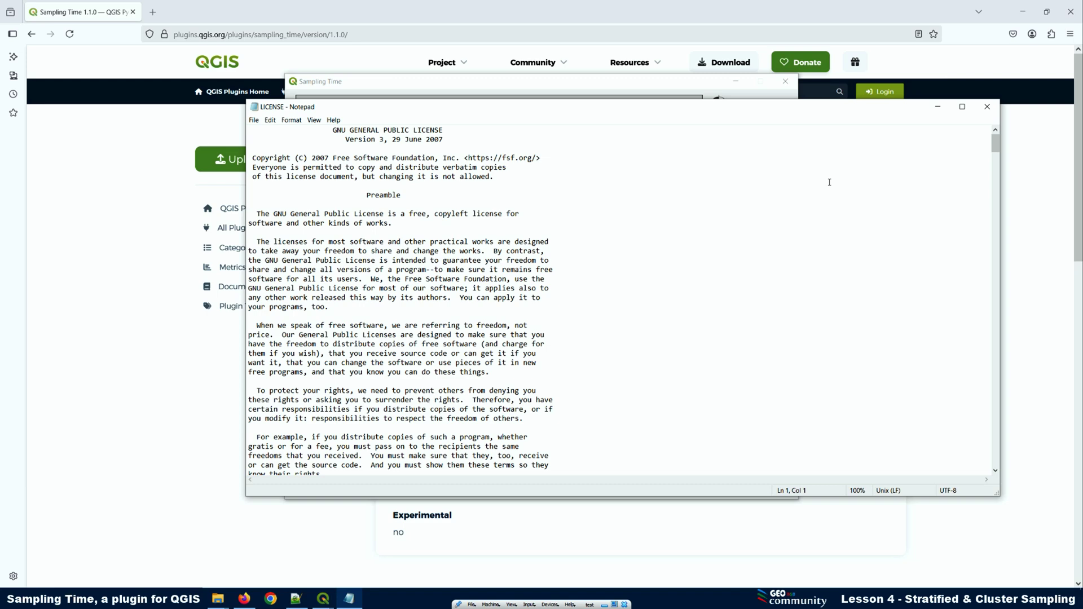
pyautogui.click(987, 107)
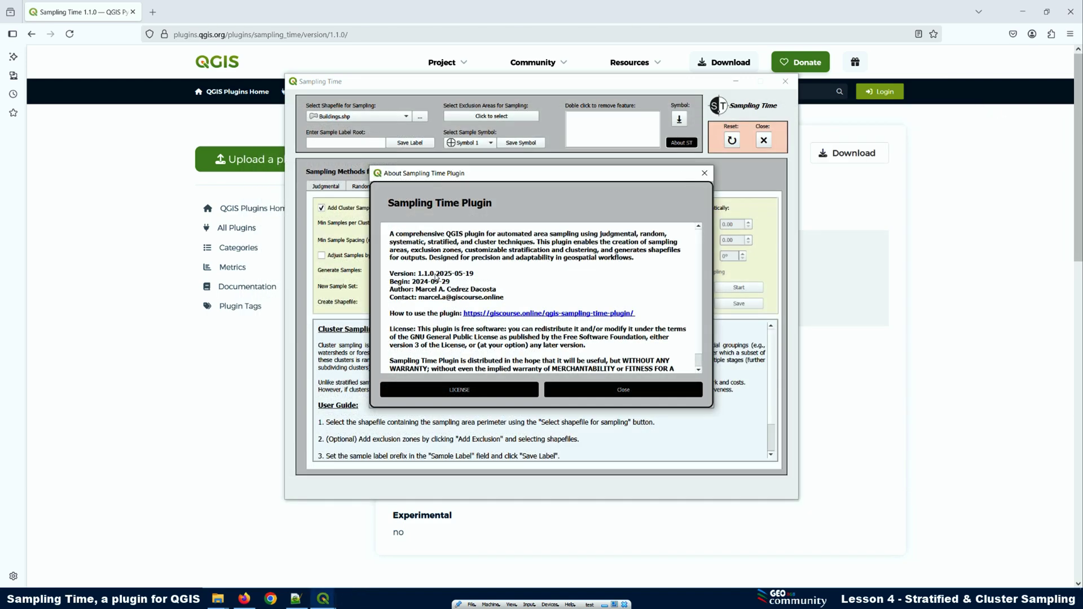
pyautogui.moveTo(436, 276); pyautogui.dragTo(419, 277)
pyautogui.click(704, 173)
# Look over the available sample symbols and the cluster ID entry of the cluster sampling method.
pyautogui.click(470, 143)
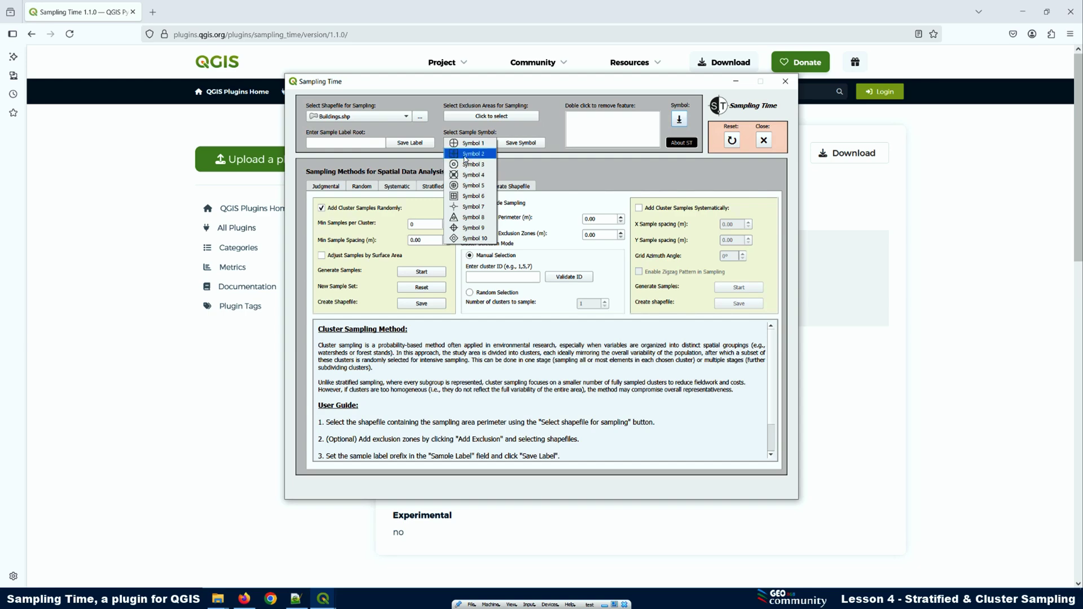
pyautogui.click(478, 88)
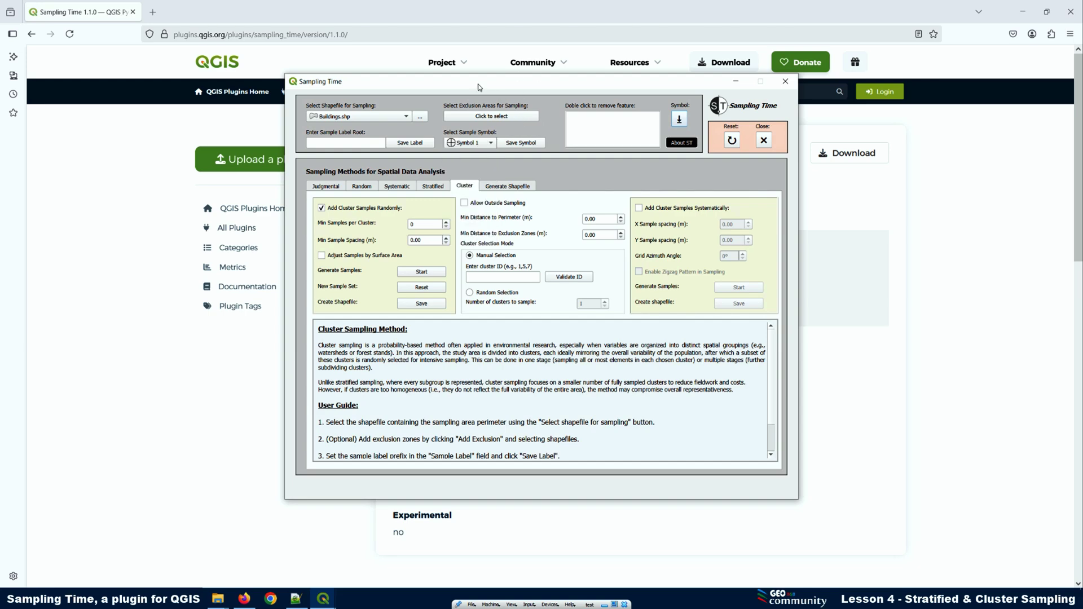
pyautogui.moveTo(478, 87); pyautogui.dragTo(509, 129)
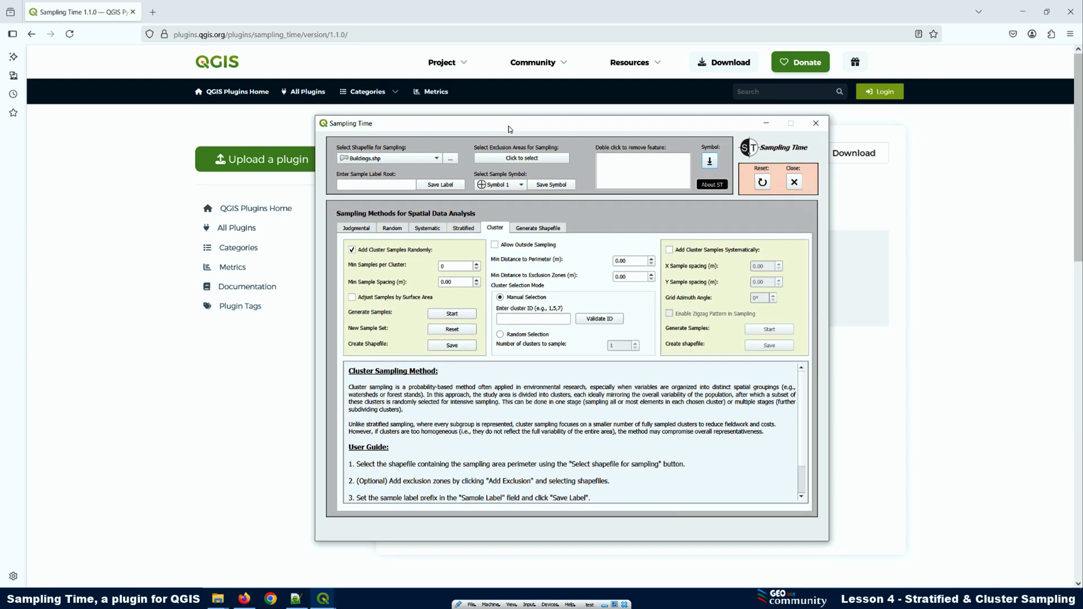
pyautogui.click(522, 318)
pyautogui.click(532, 228)
pyautogui.click(495, 228)
# Switch to the QGIS project, show the Google Satellite layer and reopen the Sampling Time plugin beside the sampling area.
pyautogui.moveTo(324, 598)
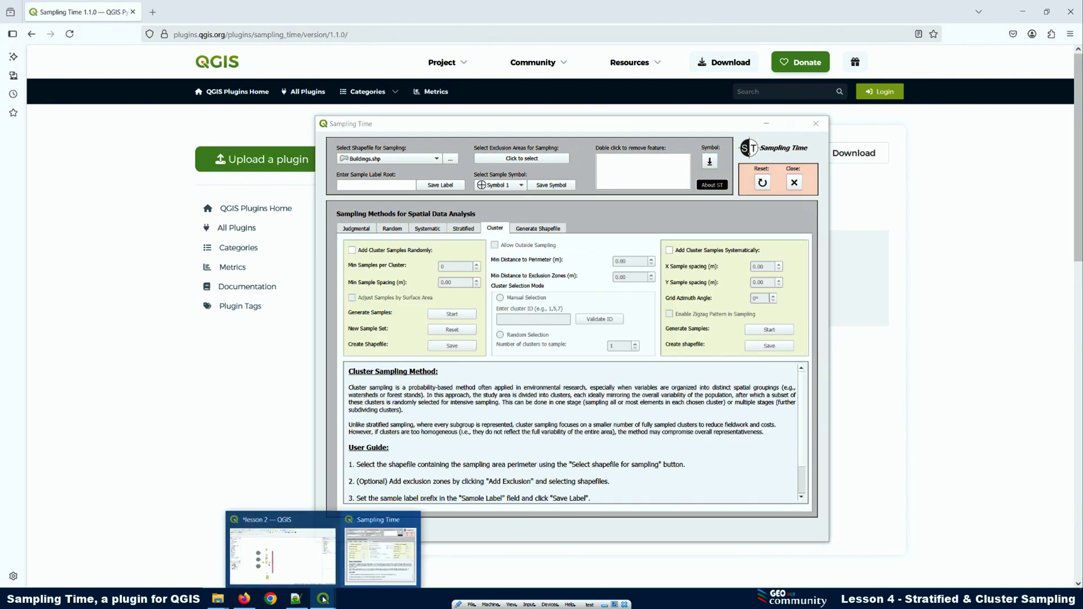
pyautogui.click(297, 521)
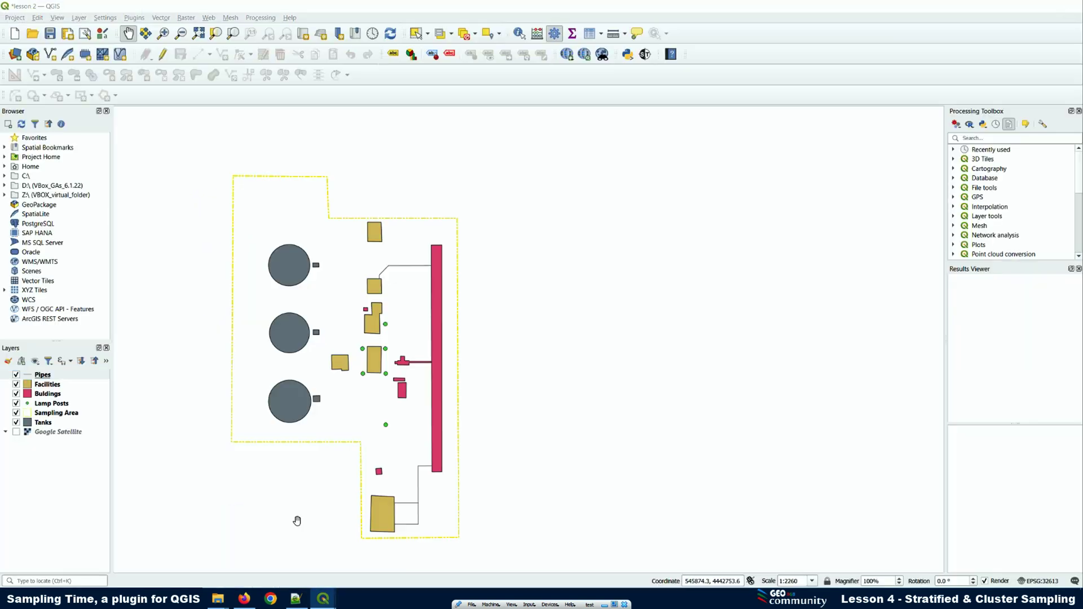
pyautogui.click(16, 432)
pyautogui.click(645, 55)
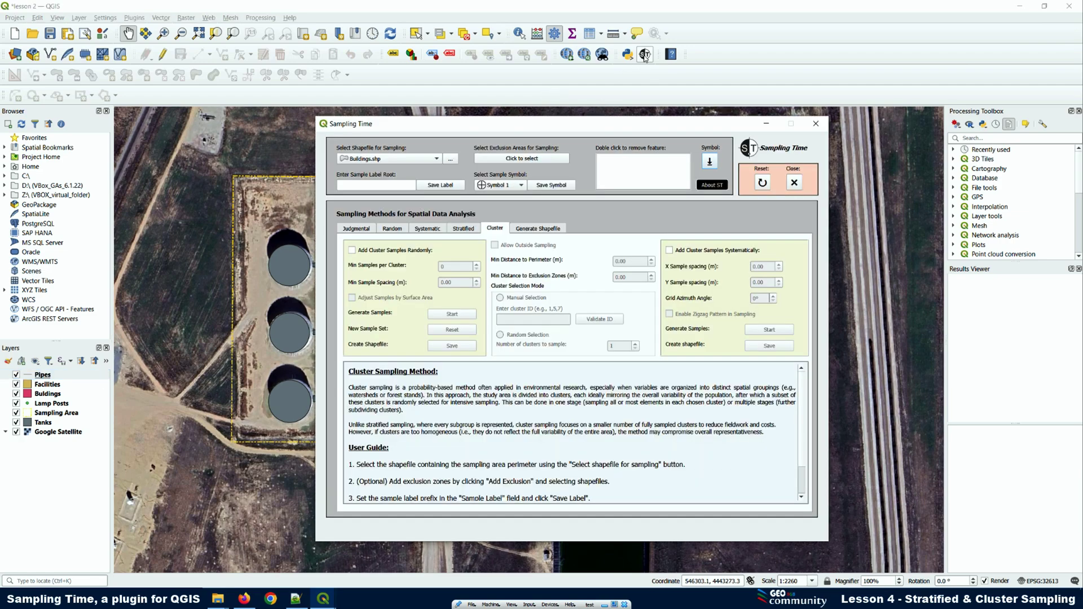
pyautogui.moveTo(495, 128); pyautogui.dragTo(652, 118)
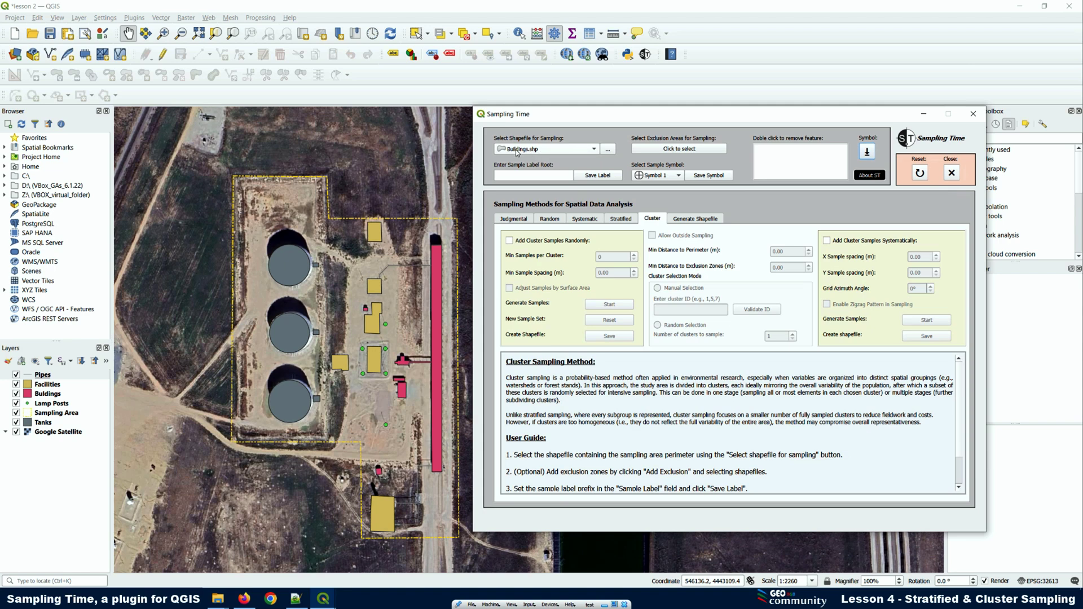
# For shapefile generation, reset the plugin to its initial state and select Sampling Area [EPSG:32613] as the shapefile for sampling.
pyautogui.click(682, 220)
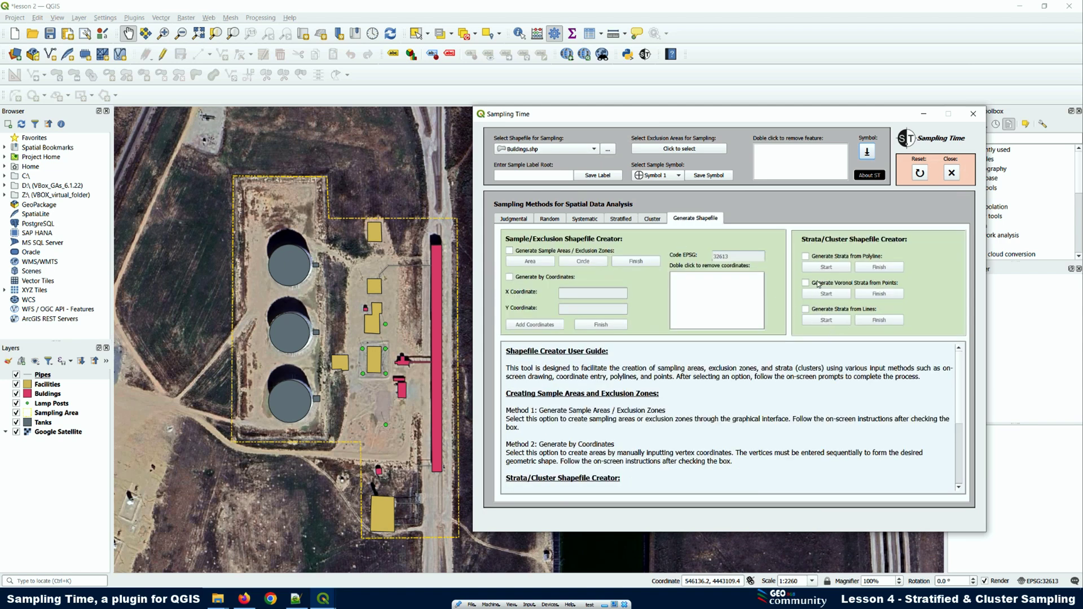
pyautogui.click(529, 150)
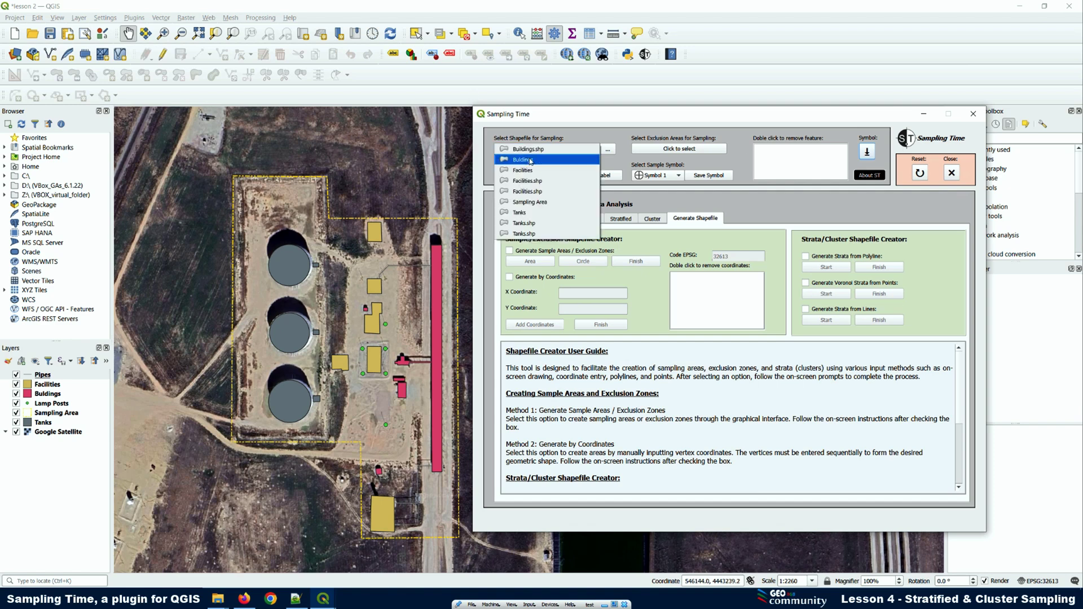
pyautogui.click(537, 203)
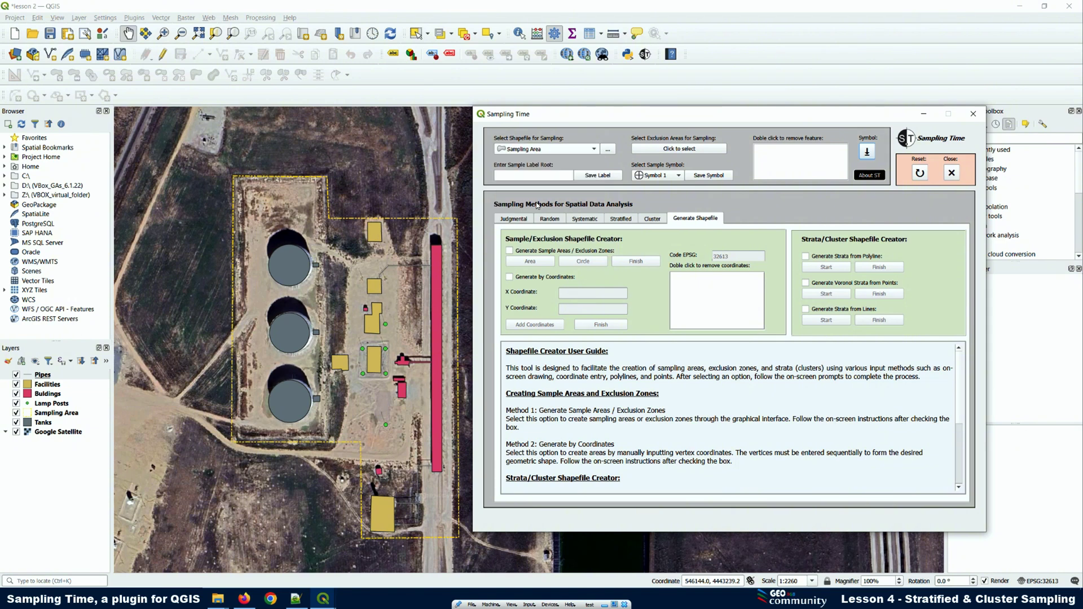
pyautogui.click(530, 150)
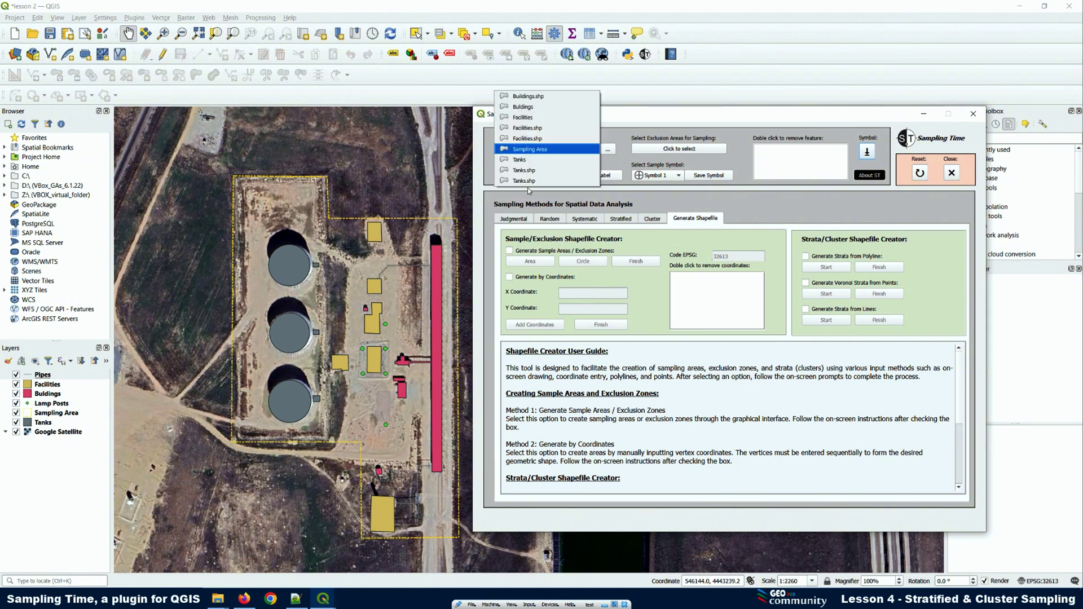
pyautogui.click(919, 173)
pyautogui.click(746, 340)
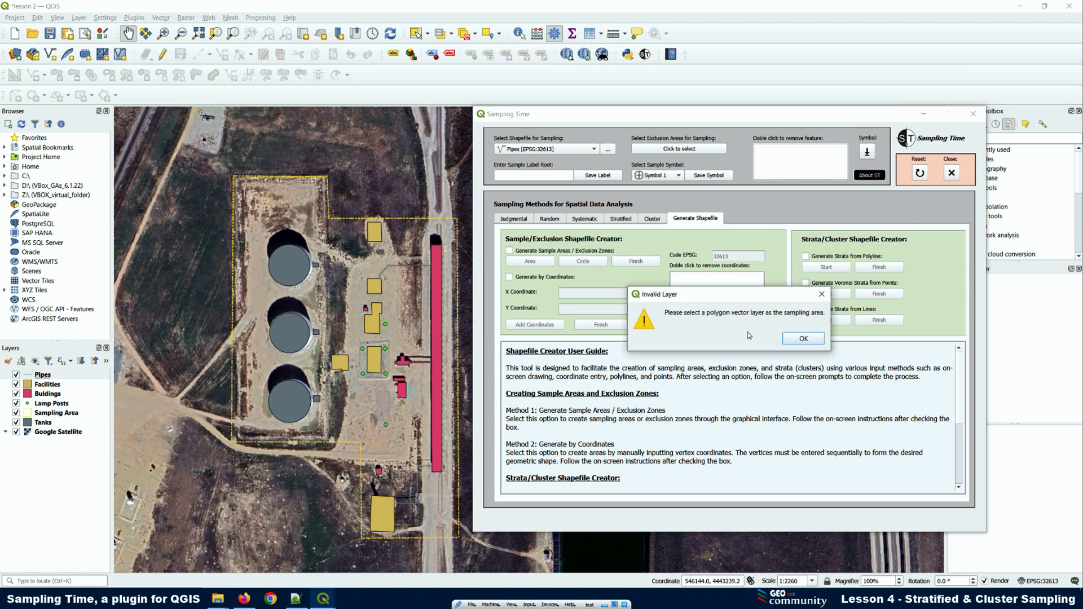
pyautogui.click(784, 338)
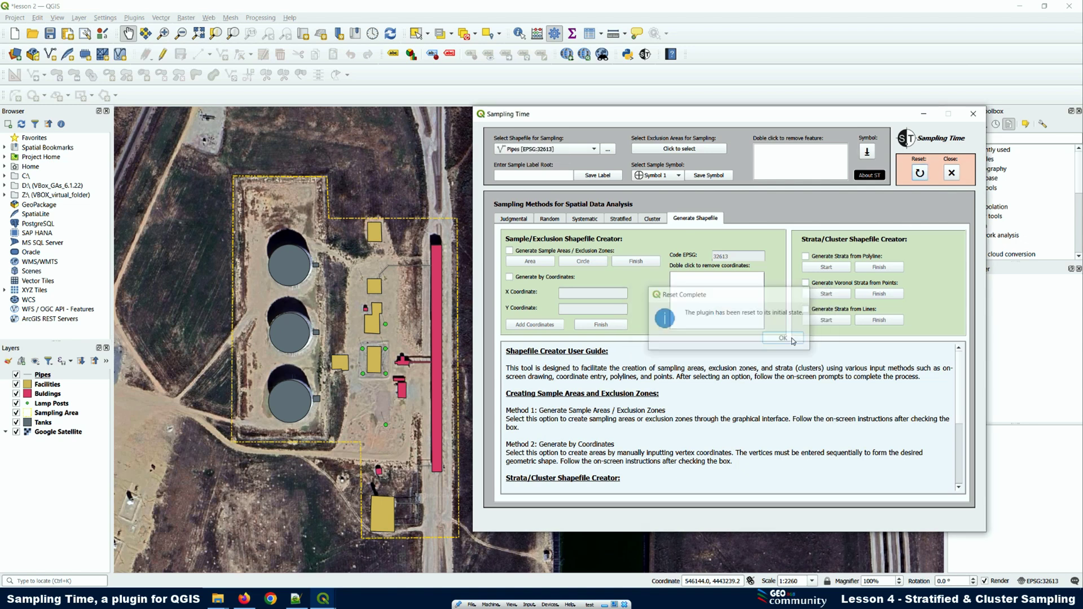
pyautogui.click(561, 150)
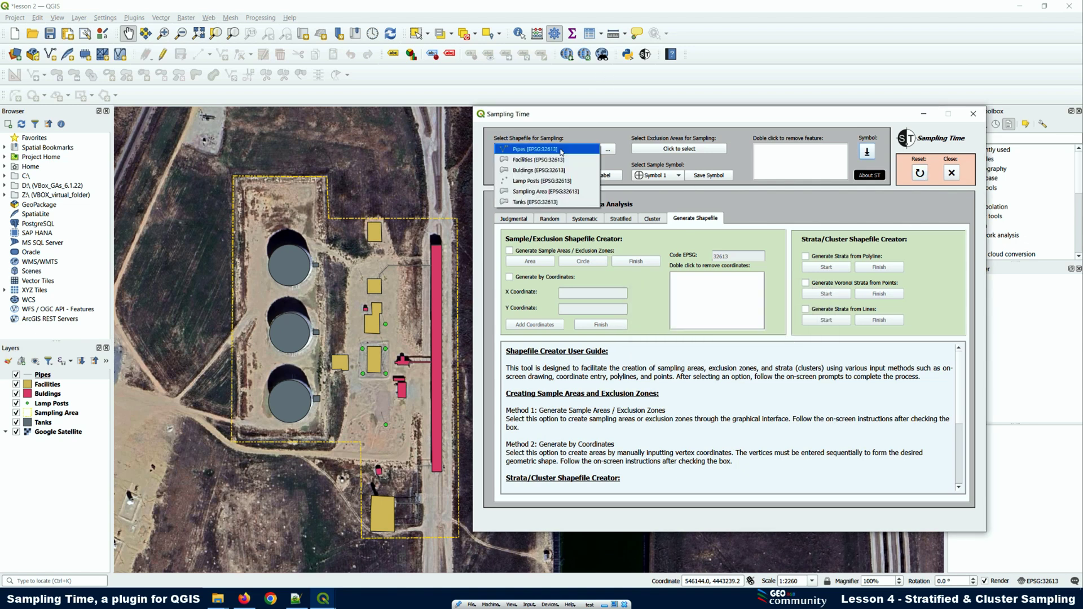
pyautogui.click(541, 192)
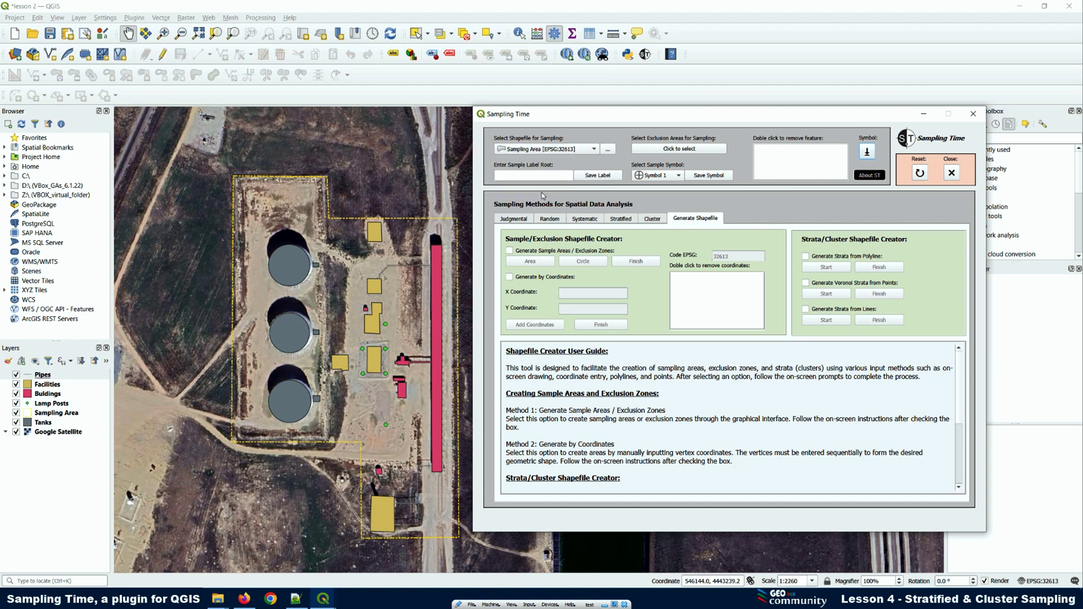
# Enable strata generation from lines, start drawing with the plugin window clear of the site, and draw a freehand loop around the three tanks.
pyautogui.click(806, 310)
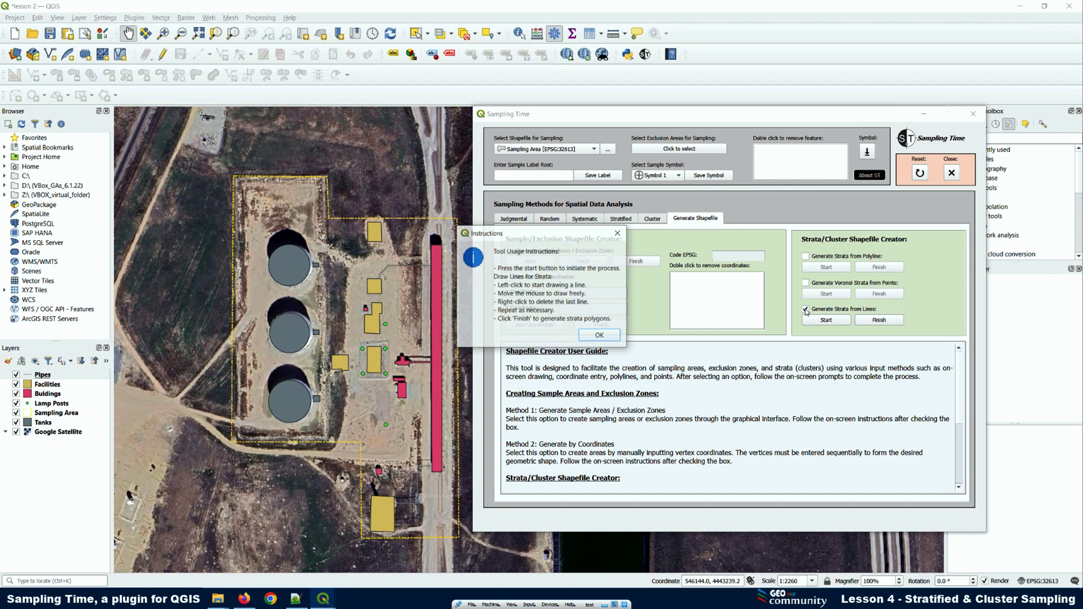
pyautogui.click(600, 336)
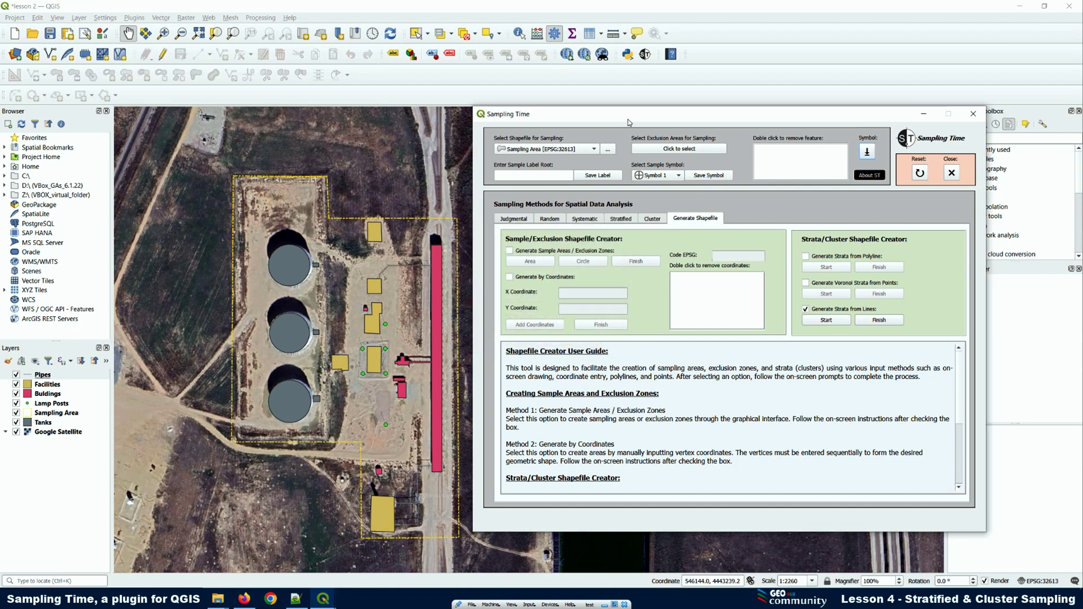
pyautogui.moveTo(628, 121); pyautogui.dragTo(673, 59)
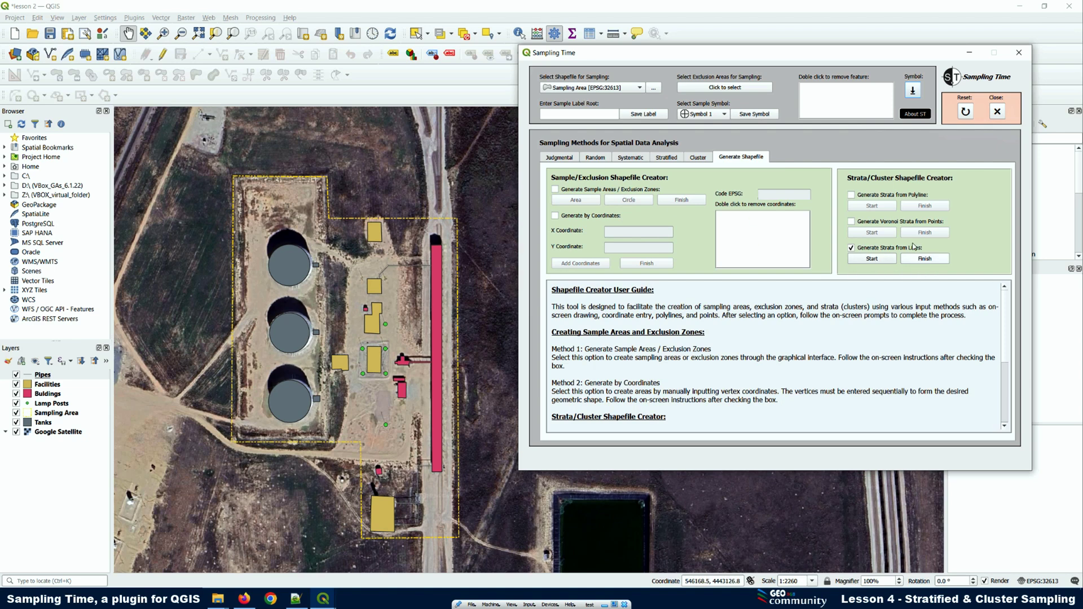
pyautogui.click(871, 259)
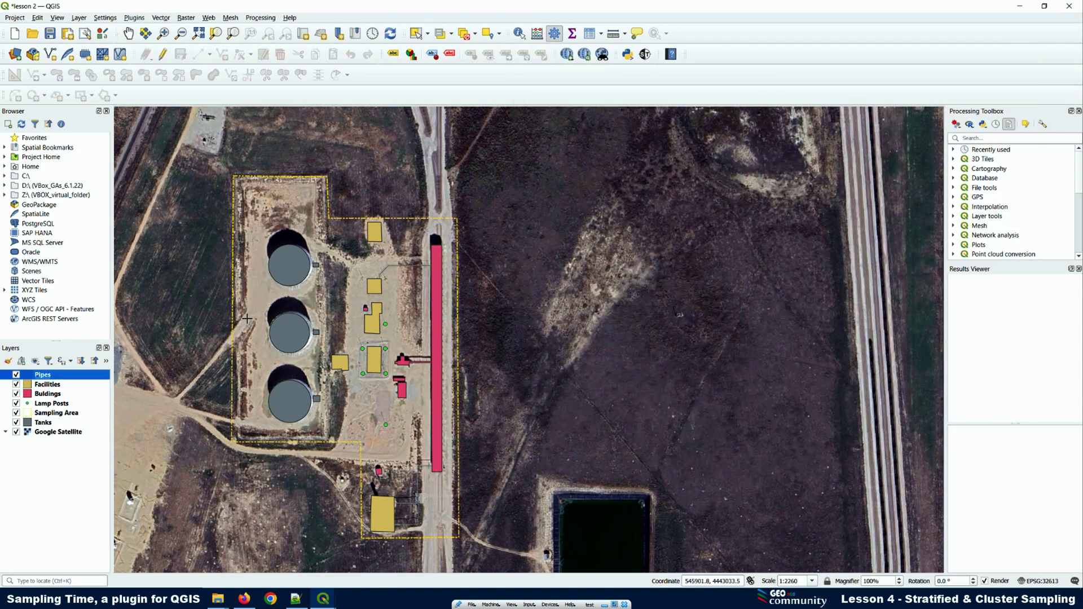
pyautogui.moveTo(247, 318)
pyautogui.mouseDown()
pyautogui.moveTo(270, 231)
pyautogui.moveTo(306, 233)
pyautogui.moveTo(336, 273)
pyautogui.moveTo(324, 291)
pyautogui.moveTo(313, 427)
pyautogui.moveTo(279, 430)
pyautogui.moveTo(255, 400)
pyautogui.moveTo(250, 308)
pyautogui.mouseUp()
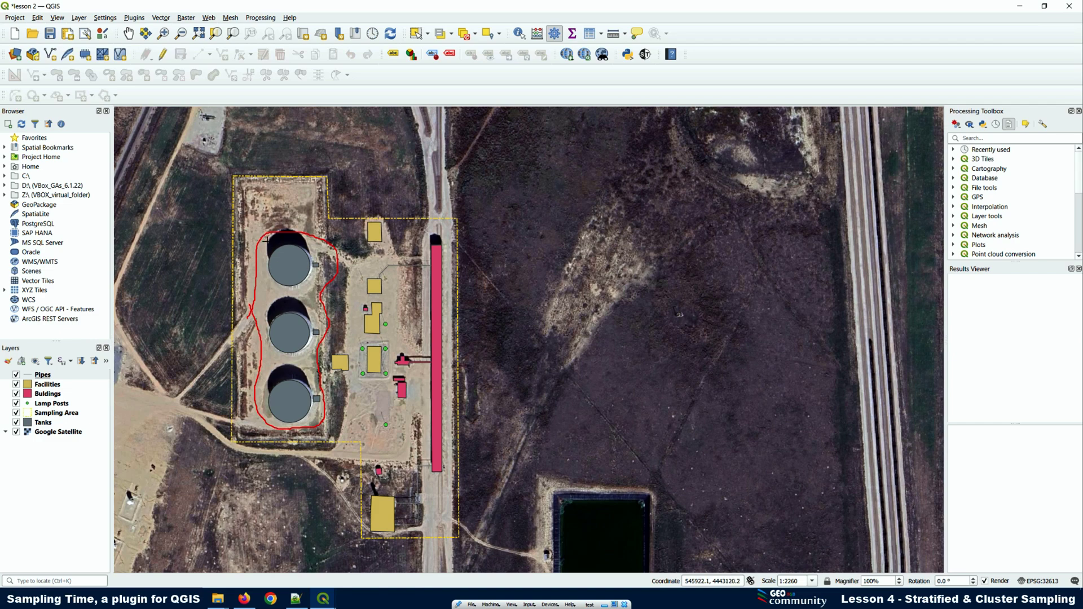
# Draw six freehand dividing lines that link the tank outline to the perimeter and split the eastern and southern parts of the sampling area.
pyautogui.moveTo(266, 234); pyautogui.dragTo(225, 164)
pyautogui.moveTo(311, 245); pyautogui.dragTo(331, 216)
pyautogui.moveTo(263, 414); pyautogui.dragTo(220, 446)
pyautogui.moveTo(313, 381)
pyautogui.mouseDown()
pyautogui.moveTo(389, 384)
pyautogui.moveTo(396, 263)
pyautogui.mouseUp()
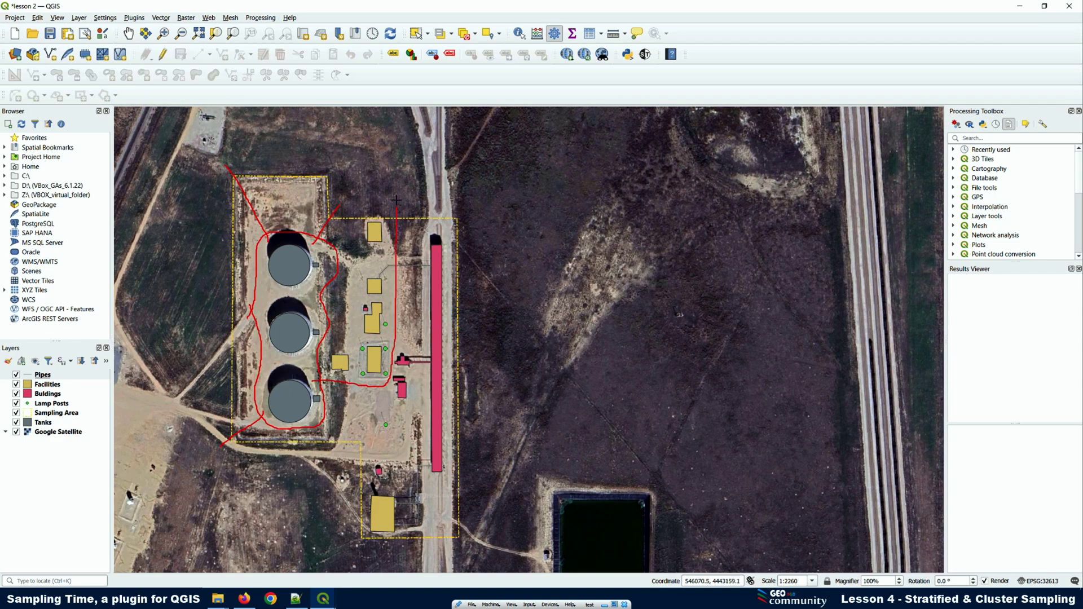
pyautogui.moveTo(382, 385)
pyautogui.mouseDown()
pyautogui.moveTo(390, 414)
pyautogui.moveTo(411, 418)
pyautogui.moveTo(426, 488)
pyautogui.moveTo(468, 491)
pyautogui.mouseUp()
pyautogui.moveTo(341, 457); pyautogui.dragTo(422, 459)
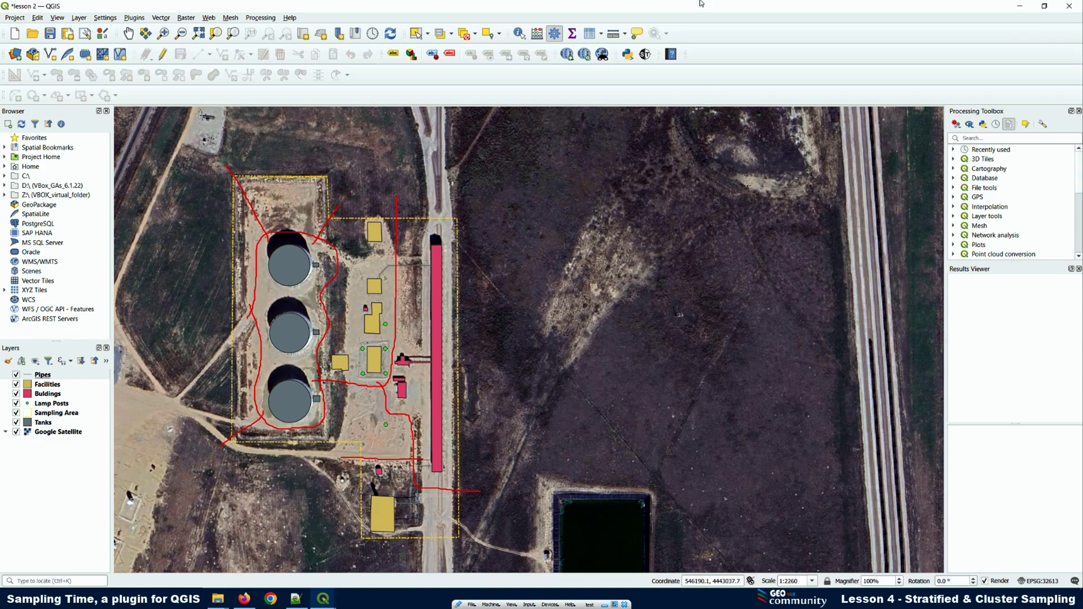
# Generate the strata polygons from the drawn lines and save them in the Desktop folder Plugin QGIS as strata_lines02.
pyautogui.click(646, 55)
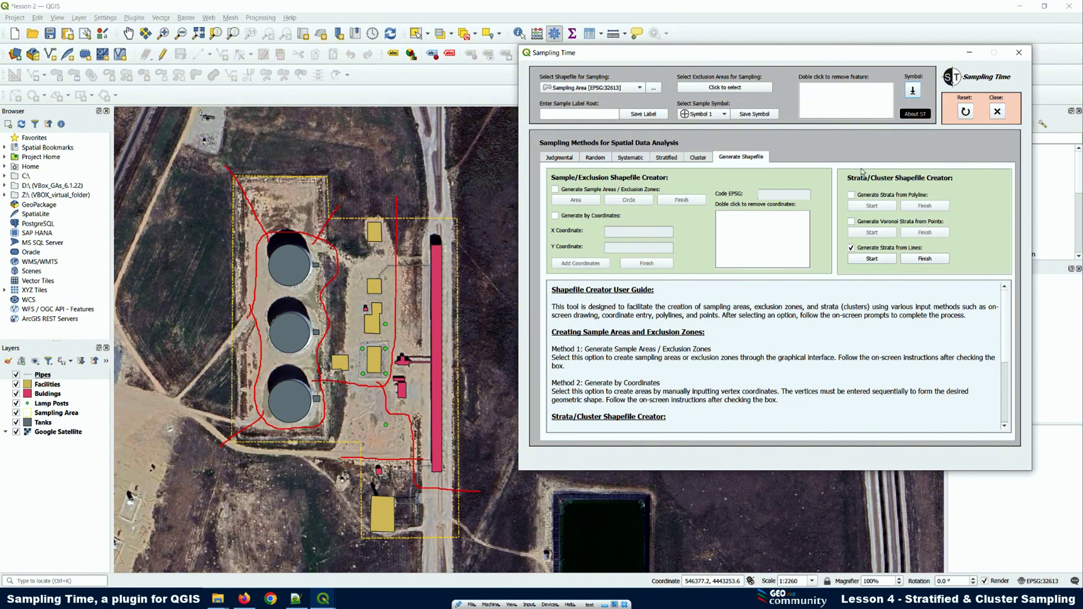
pyautogui.click(924, 259)
pyautogui.scroll(5, 529, 244)
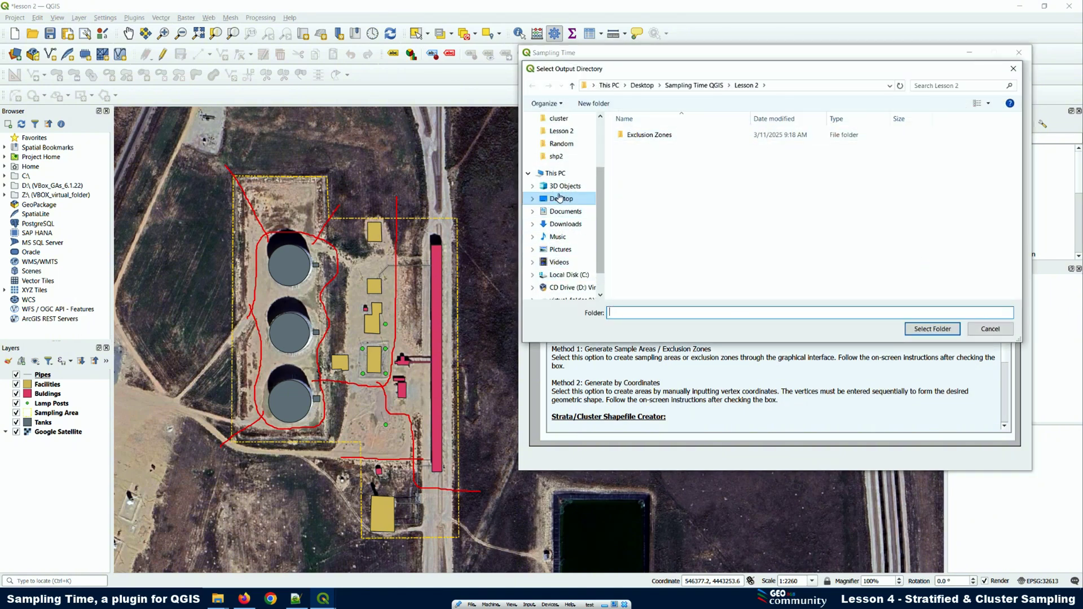
pyautogui.click(561, 152)
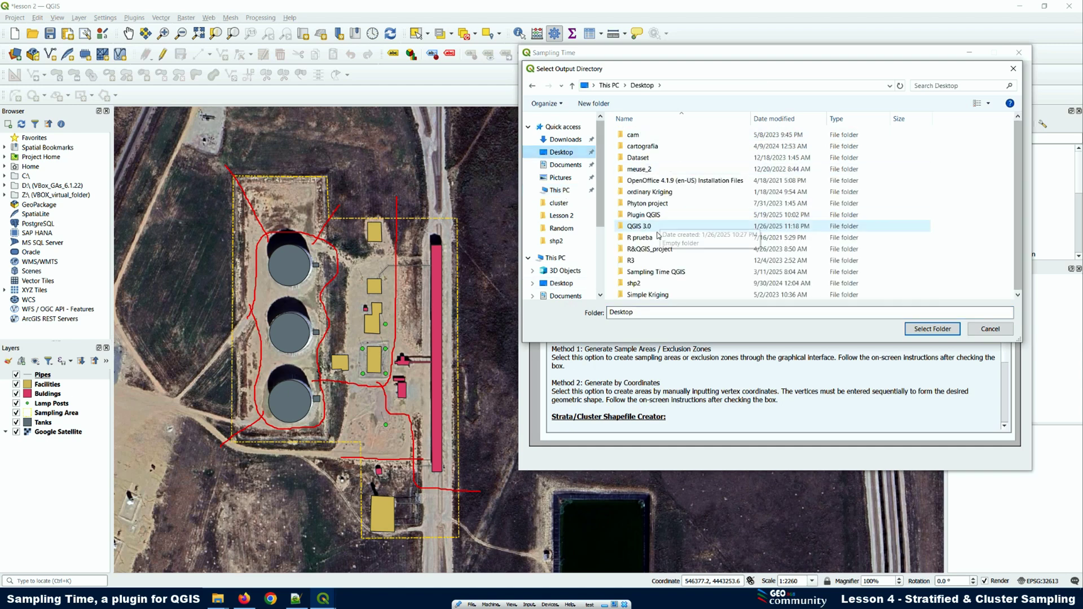
pyautogui.click(646, 217)
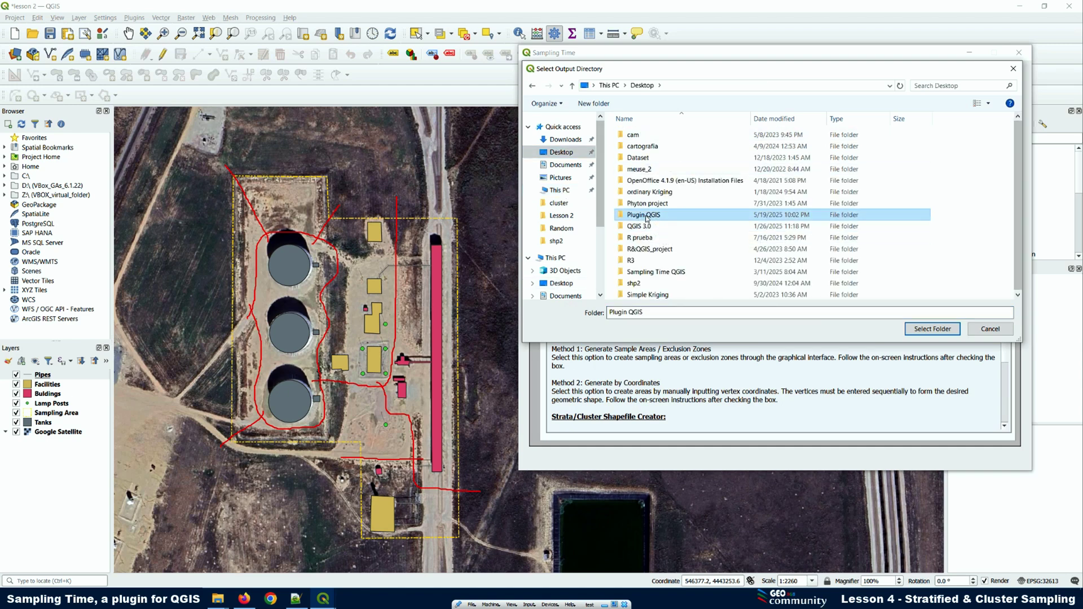
pyautogui.click(933, 329)
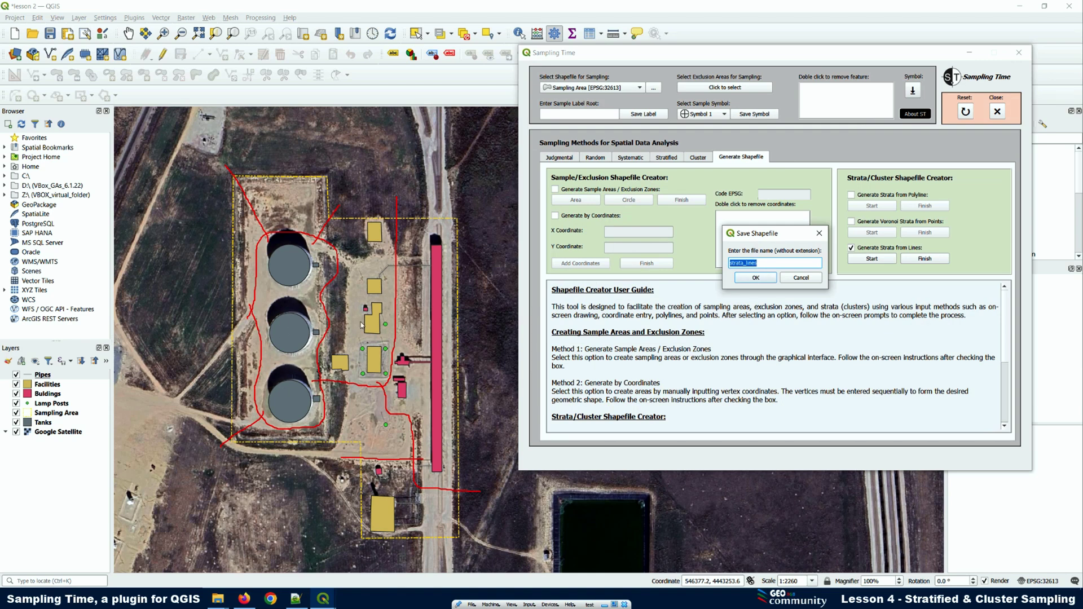
pyautogui.click(761, 263)
pyautogui.click(755, 277)
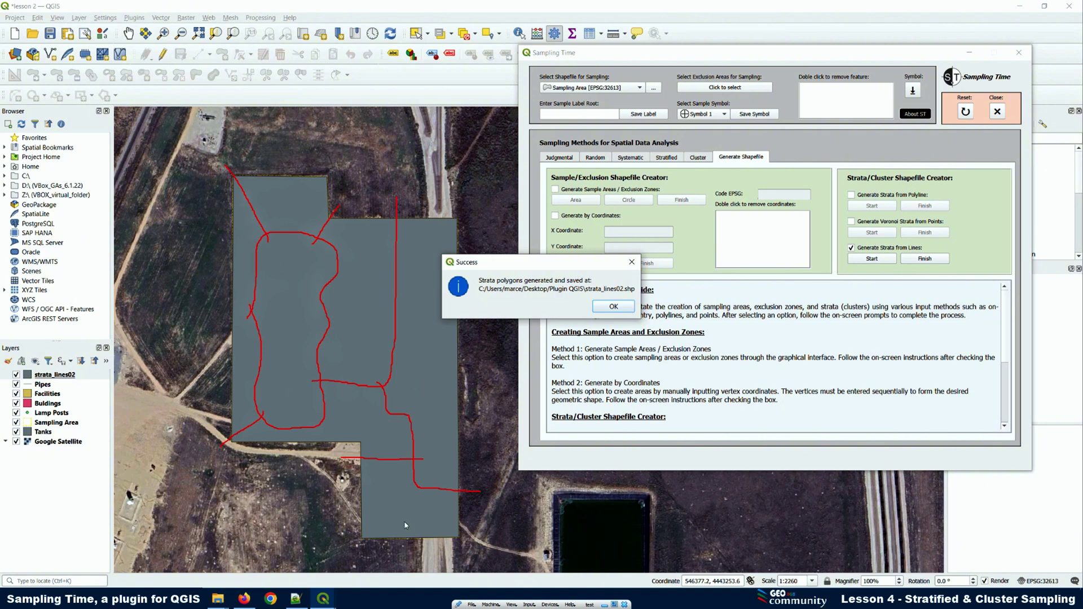
pyautogui.click(613, 307)
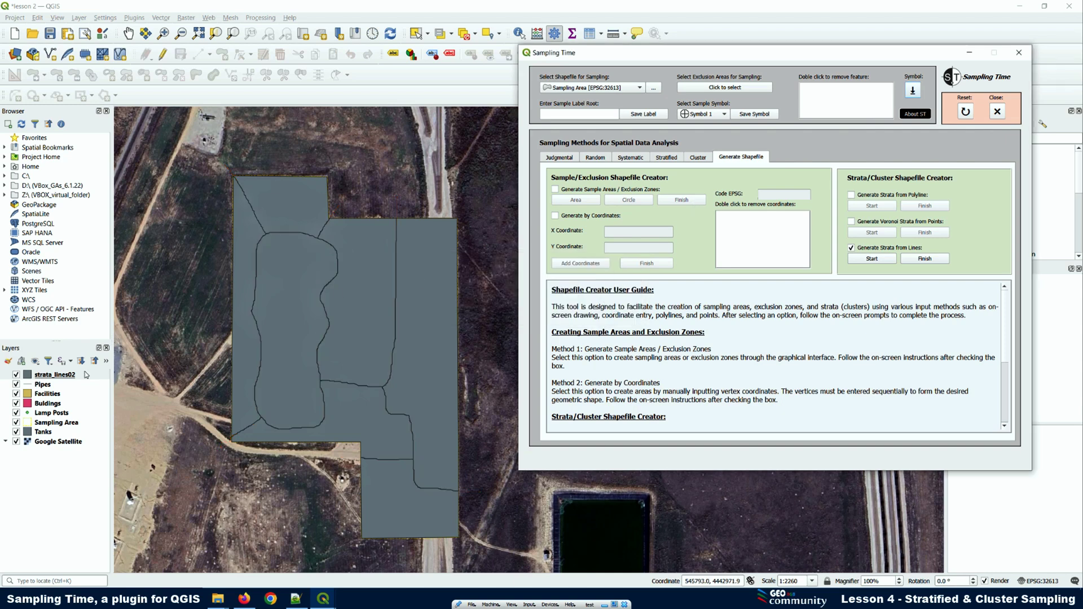
# Move the strata_lines02 layer below Tanks in the layer order and change its simple fill colour to light blue.
pyautogui.moveTo(56, 375)
pyautogui.mouseDown()
pyautogui.moveTo(82, 427)
pyautogui.moveTo(63, 441)
pyautogui.mouseUp()
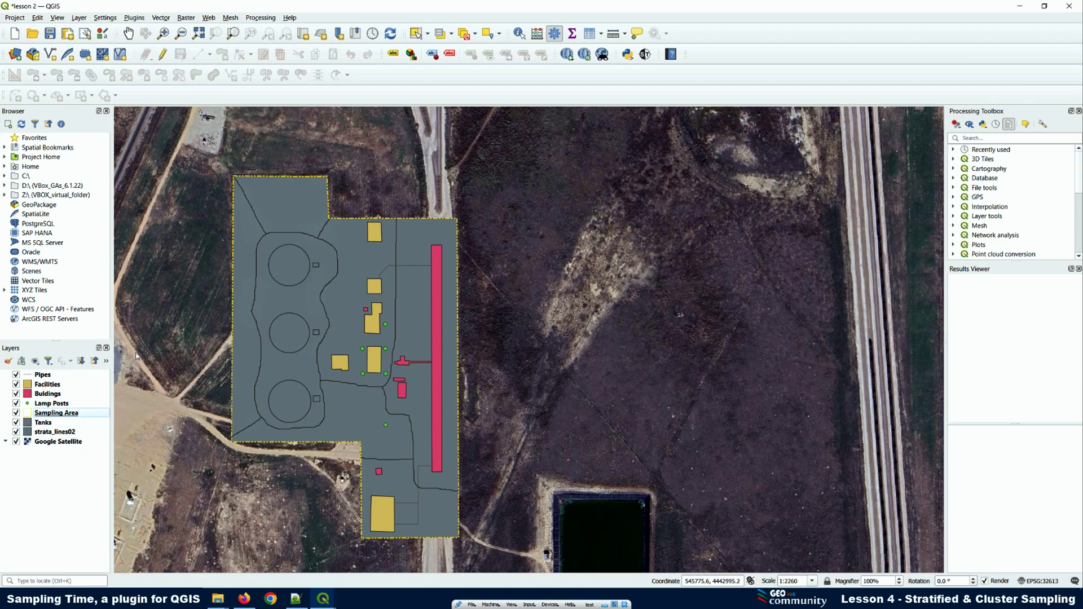
pyautogui.rightClick(64, 435)
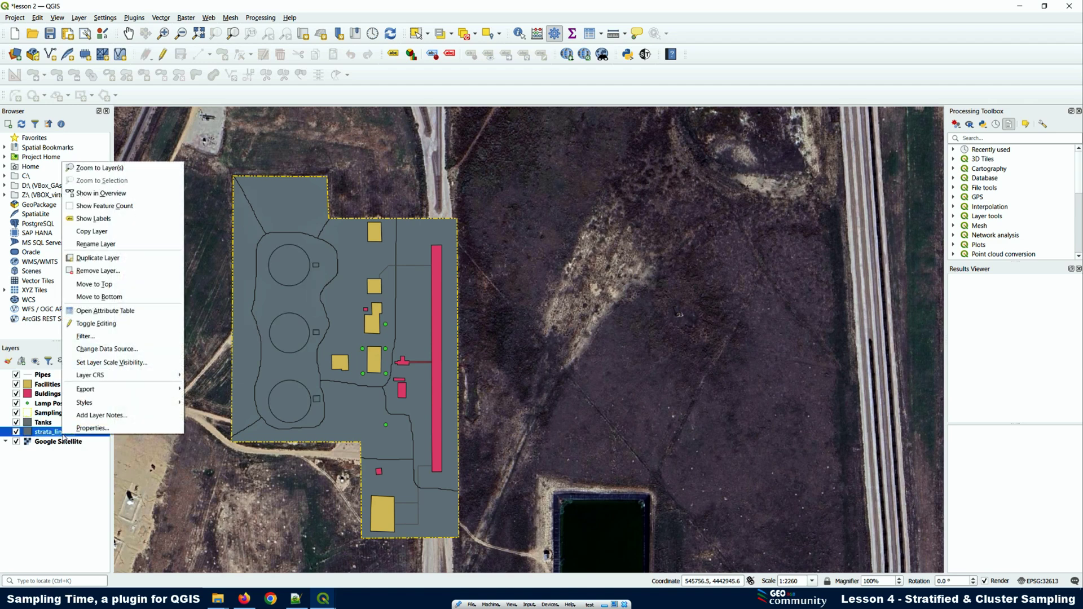
pyautogui.click(84, 432)
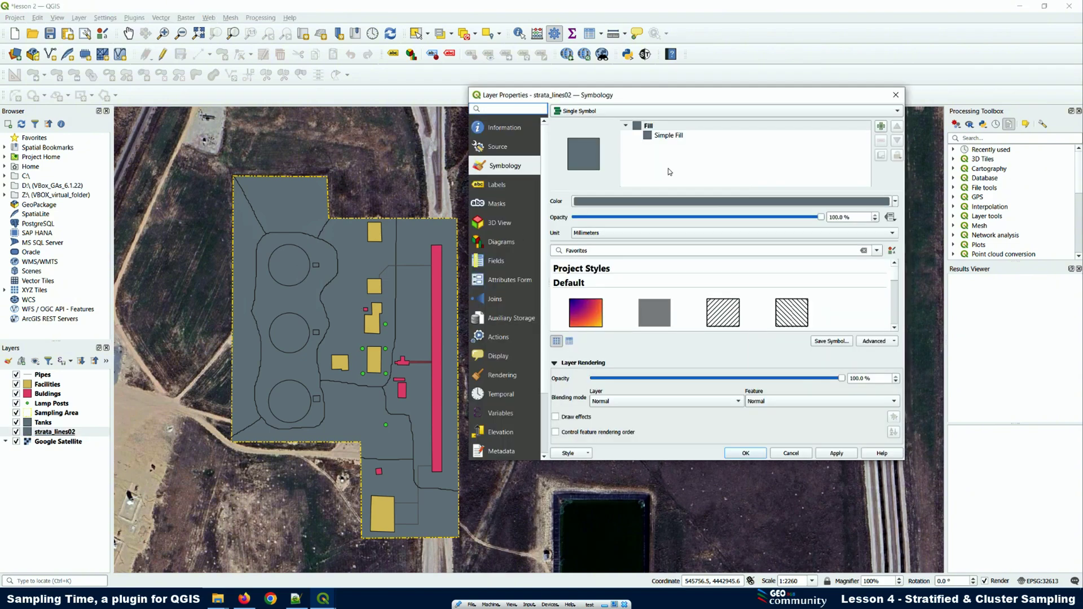
pyautogui.click(649, 138)
pyautogui.click(862, 221)
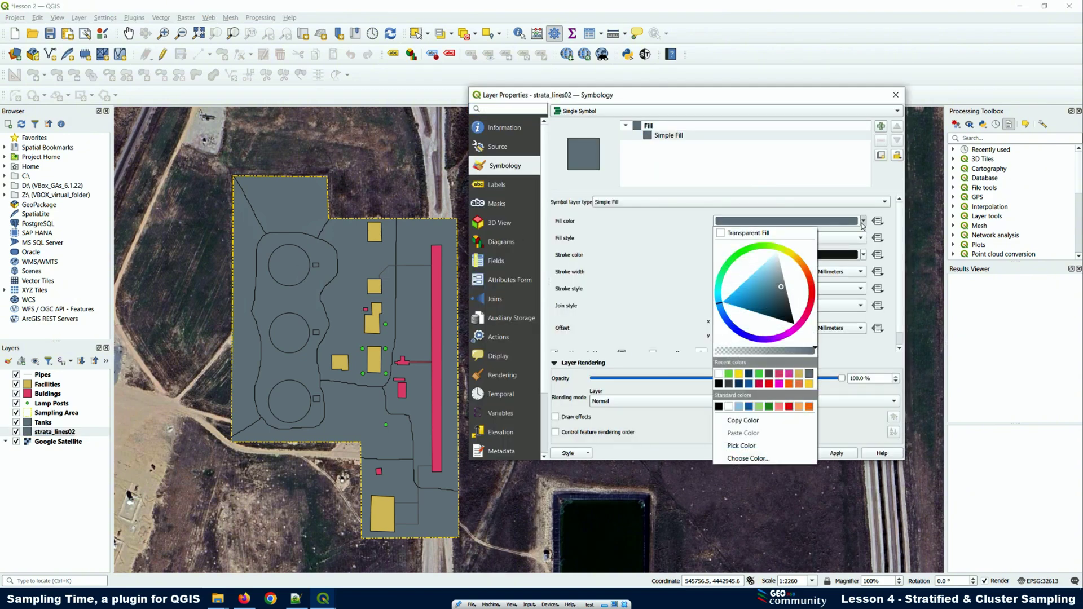
pyautogui.click(753, 283)
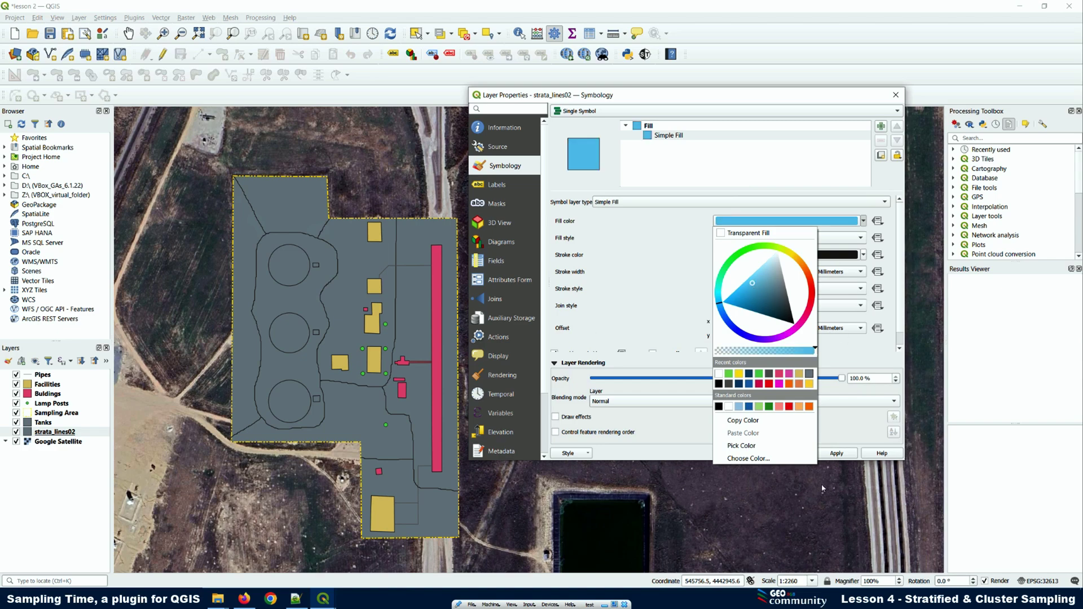
pyautogui.click(837, 455)
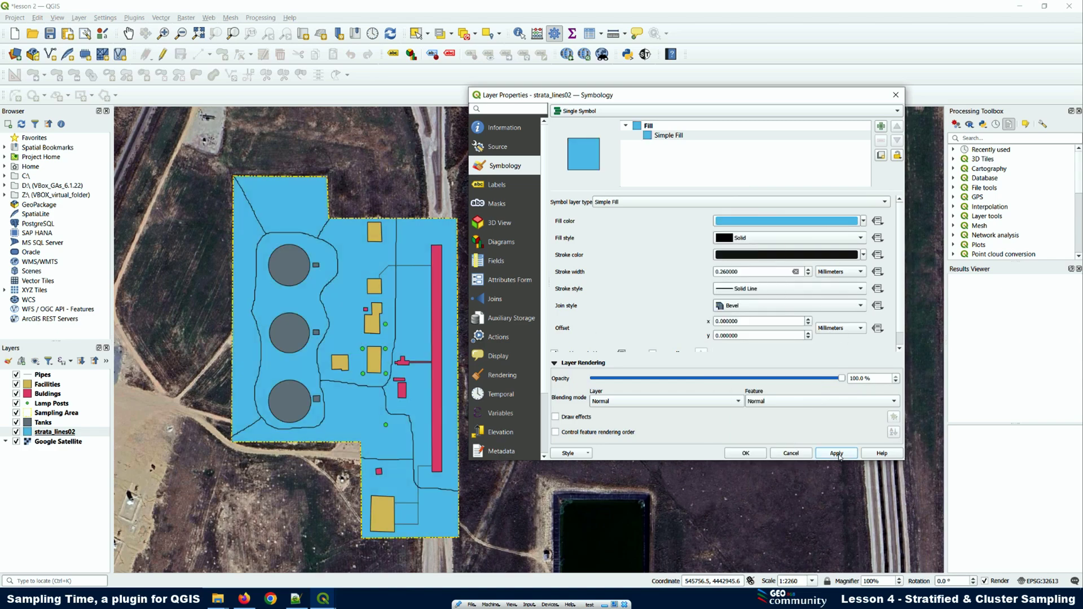
pyautogui.click(745, 453)
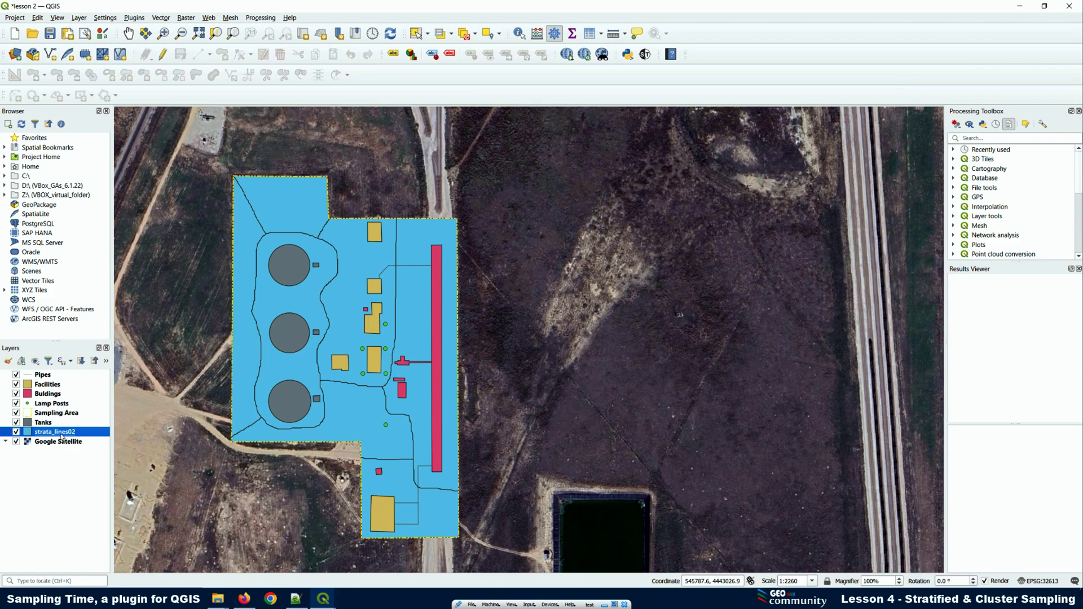
# Open the attribute table of strata_lines02 and select Strata 1 to Strata 7 one after another to locate each polygon on the map.
pyautogui.rightClick(62, 438)
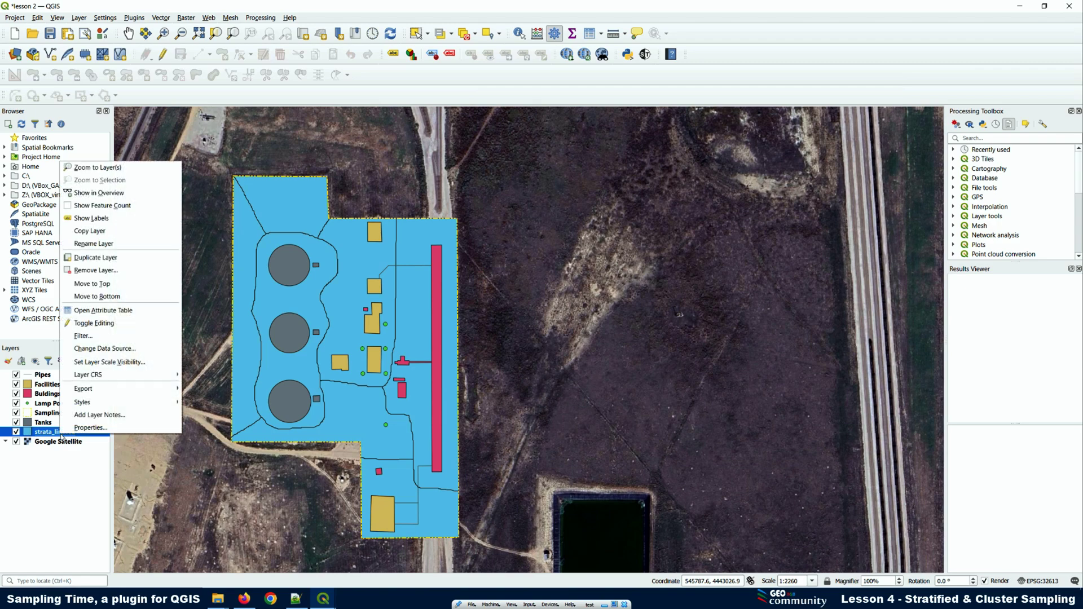
pyautogui.click(102, 311)
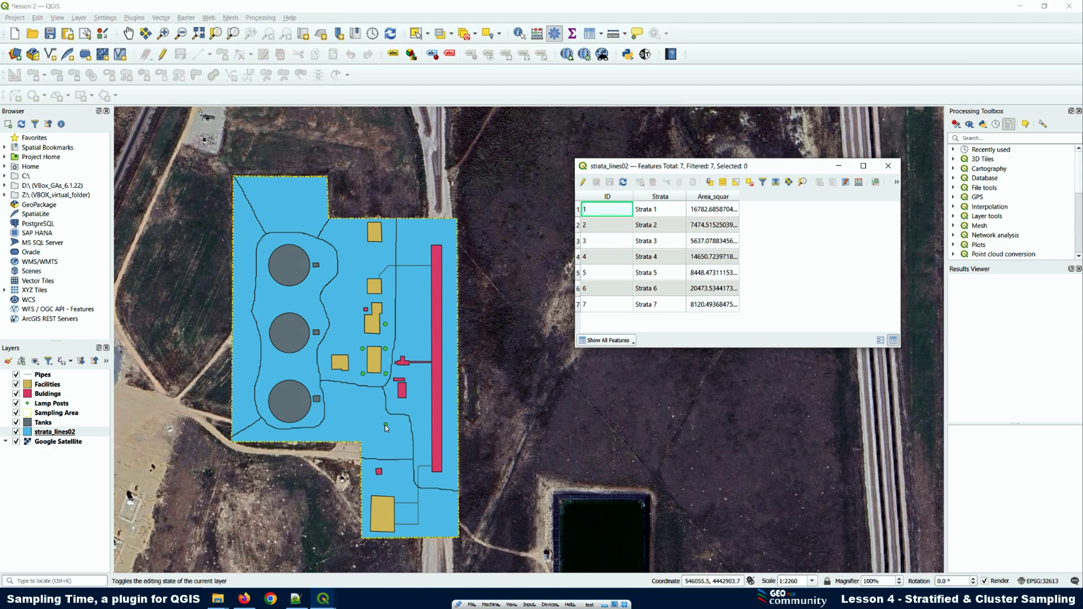
pyautogui.click(577, 209)
pyautogui.click(577, 225)
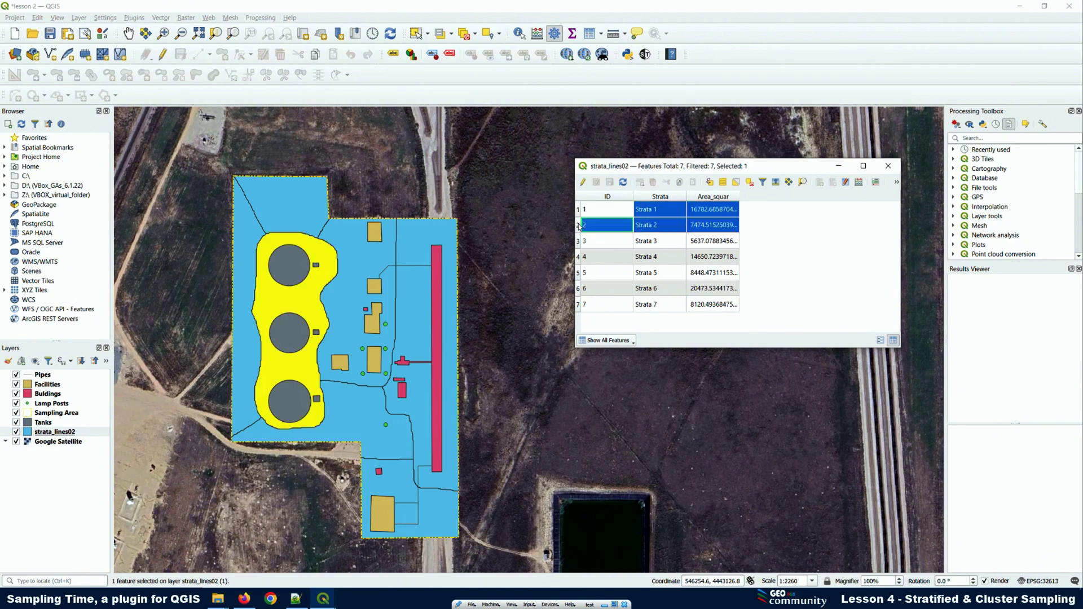
pyautogui.click(578, 240)
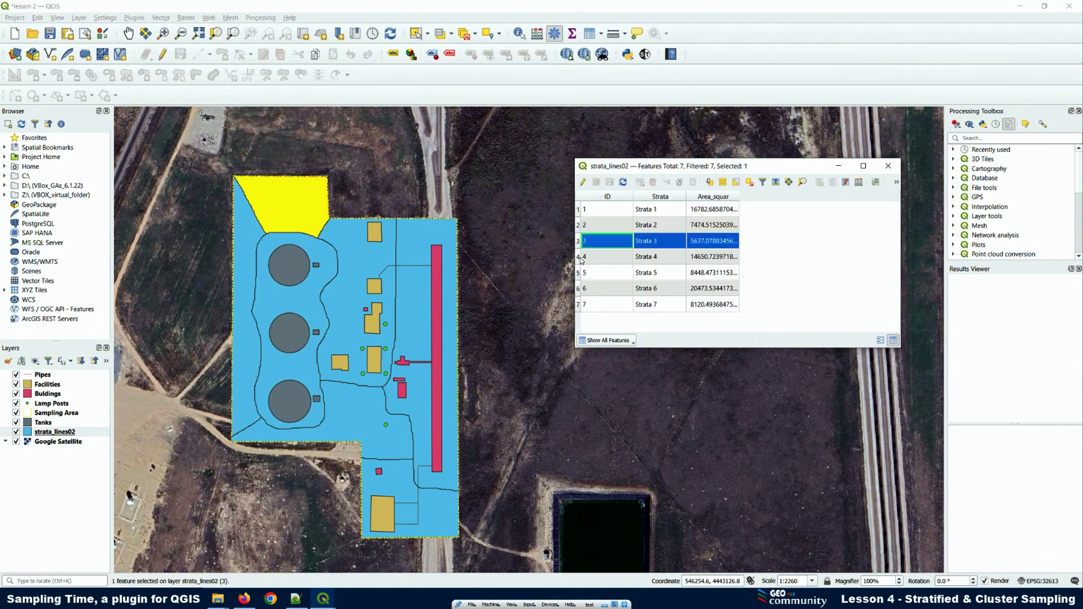
pyautogui.click(578, 257)
pyautogui.click(579, 273)
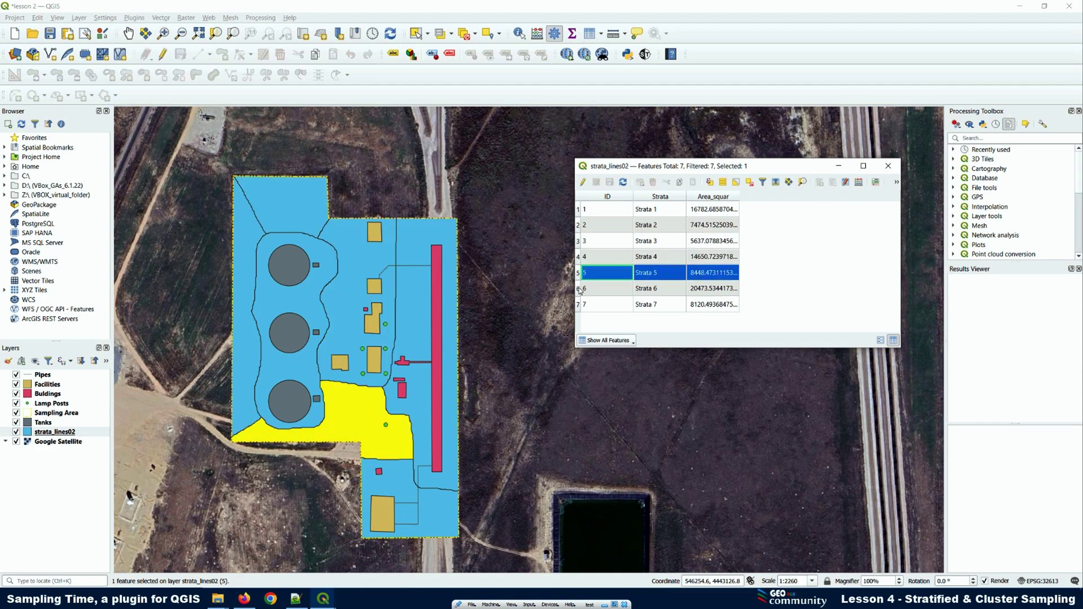
pyautogui.click(578, 289)
pyautogui.click(578, 305)
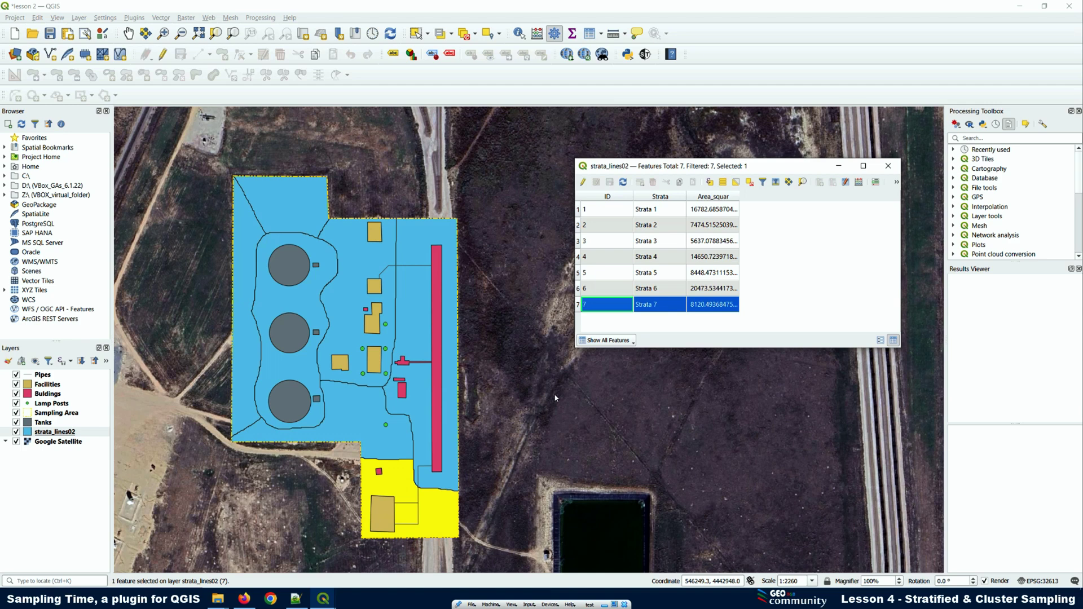
# Clear the selected stratum after closing the attribute table, and open the Sampling Time plugin's cluster sampling settings.
pyautogui.click(888, 166)
pyautogui.click(465, 33)
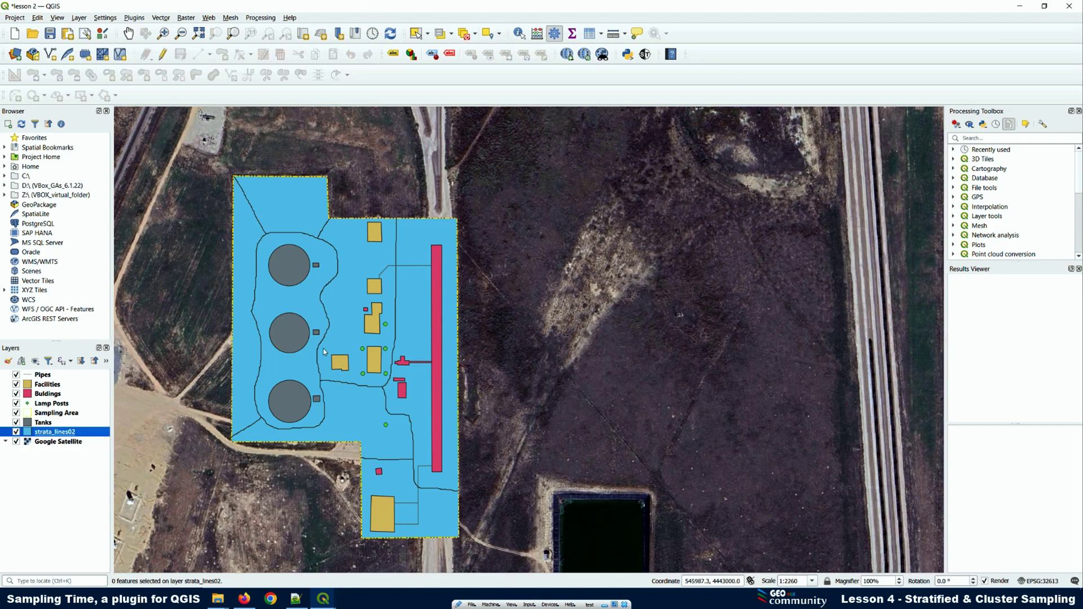
pyautogui.click(645, 55)
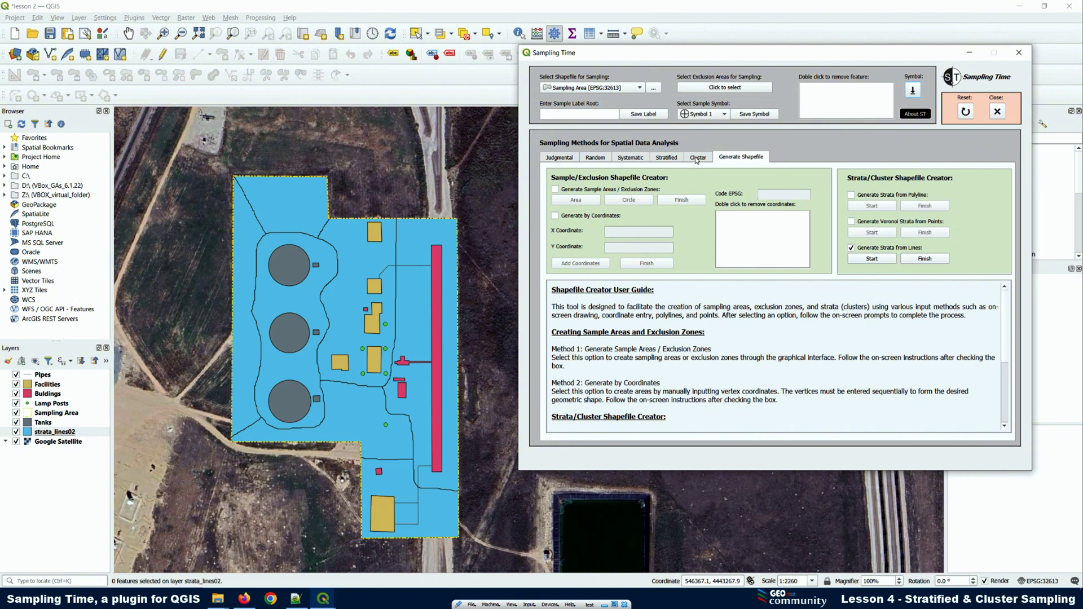
pyautogui.click(698, 160)
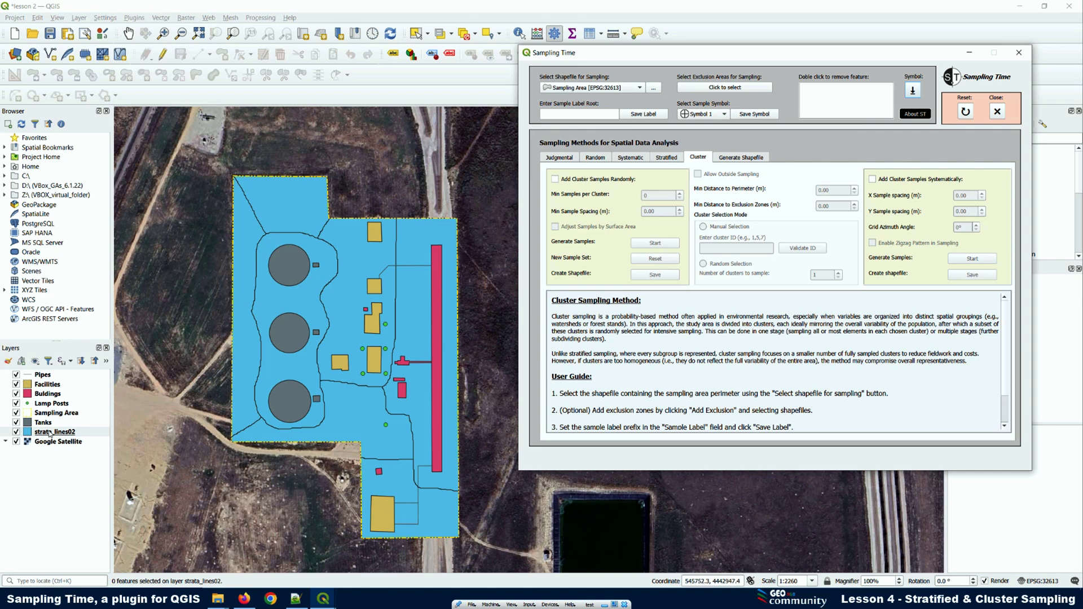
# Reset the plugin to its initial state and choose strata_lines02 as the shapefile for sampling.
pyautogui.click(593, 89)
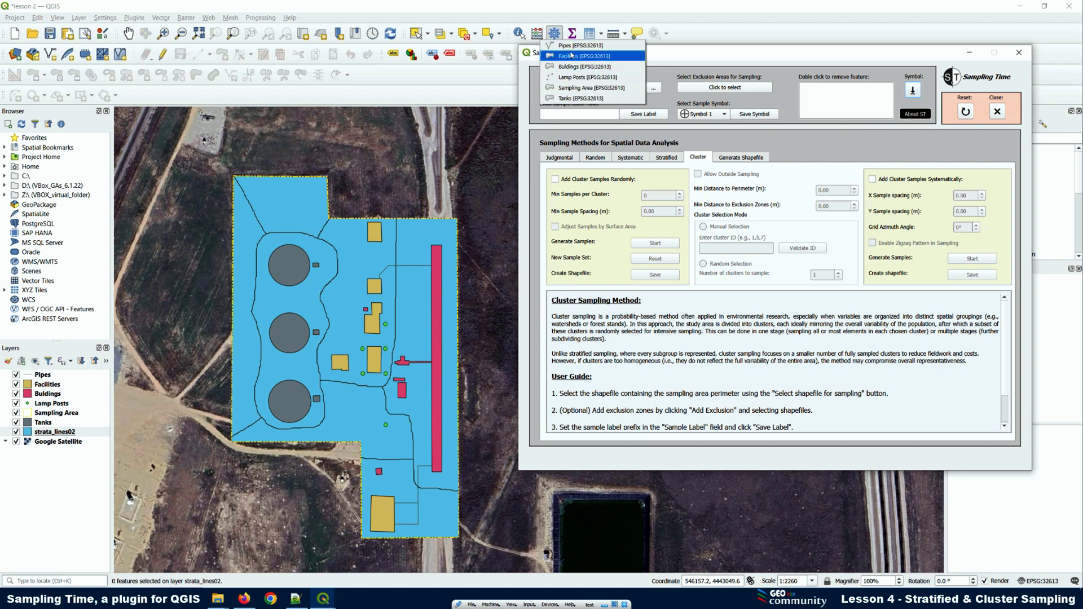
pyautogui.click(726, 49)
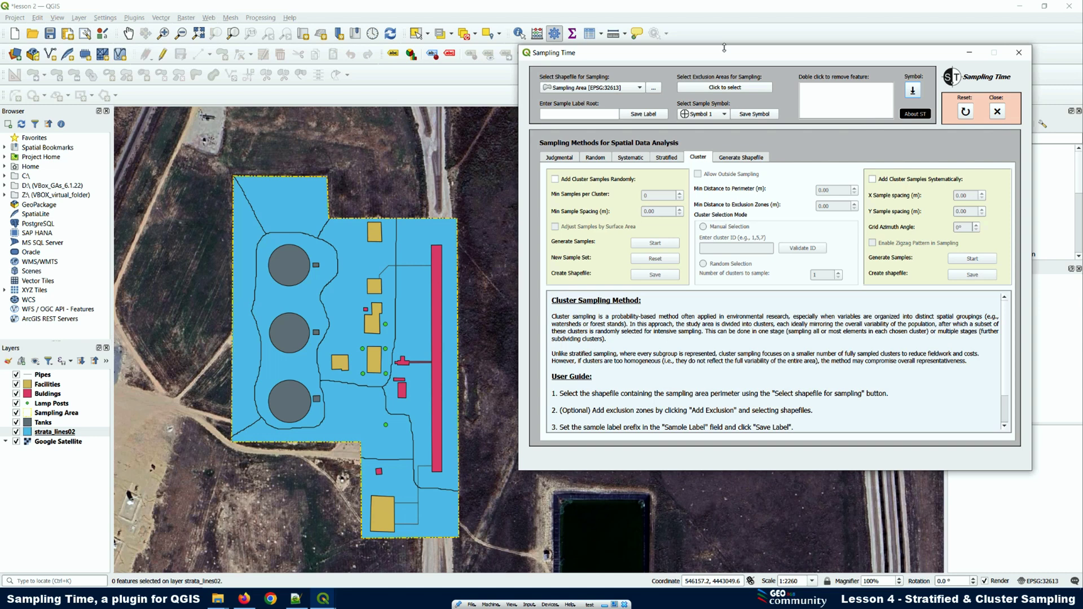
pyautogui.click(966, 112)
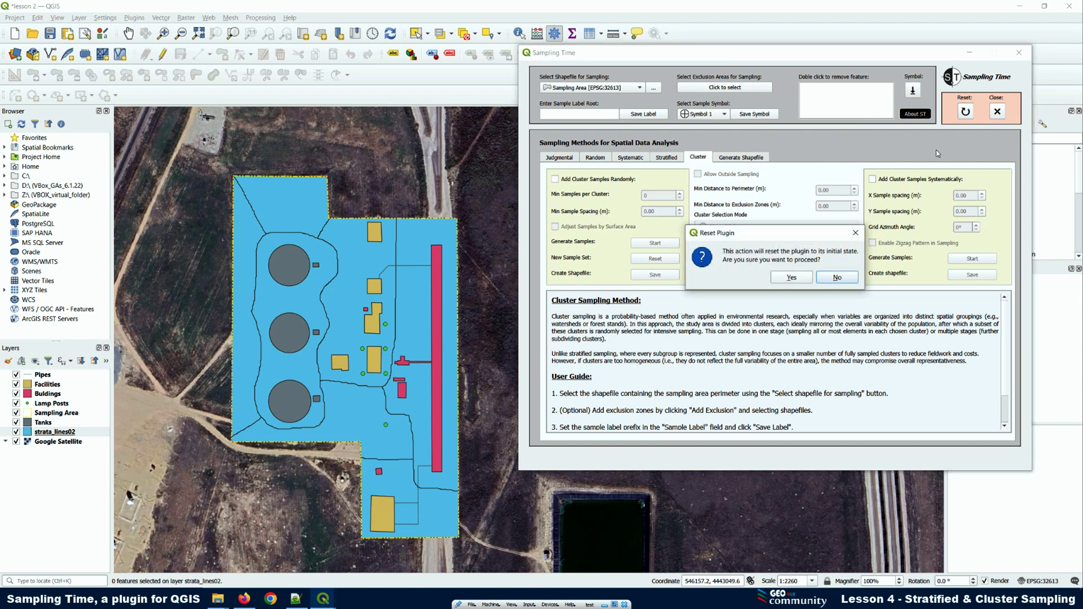
pyautogui.click(793, 278)
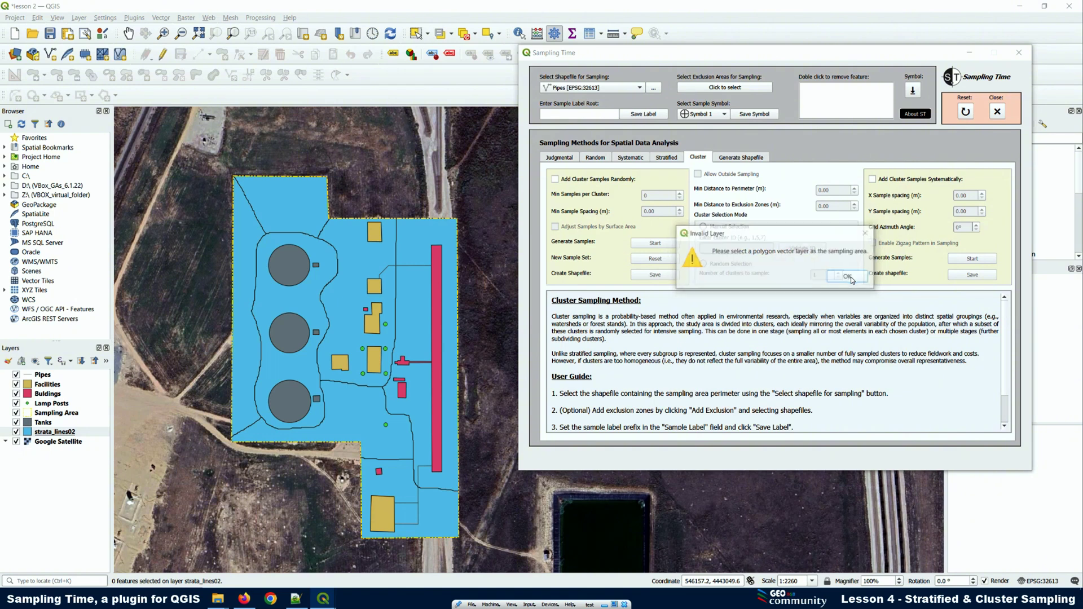
pyautogui.click(848, 277)
pyautogui.click(830, 277)
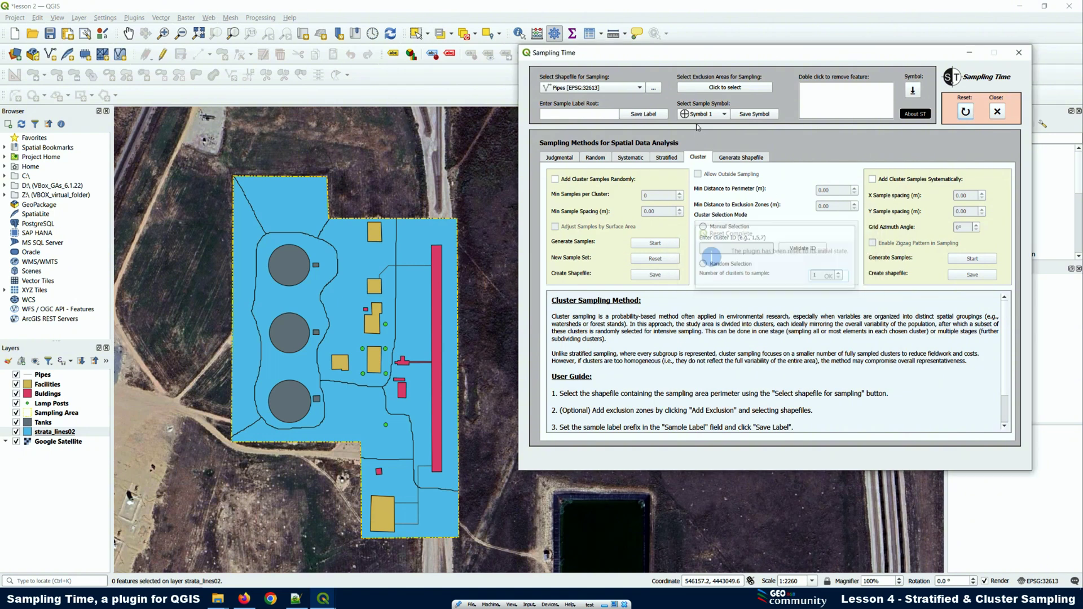
pyautogui.click(575, 89)
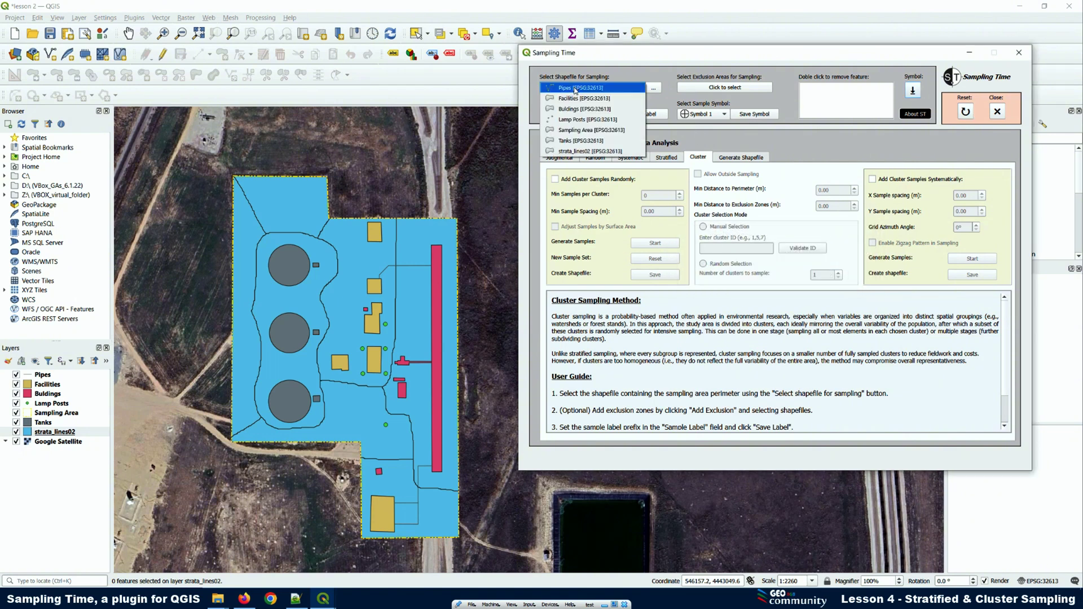
pyautogui.click(573, 152)
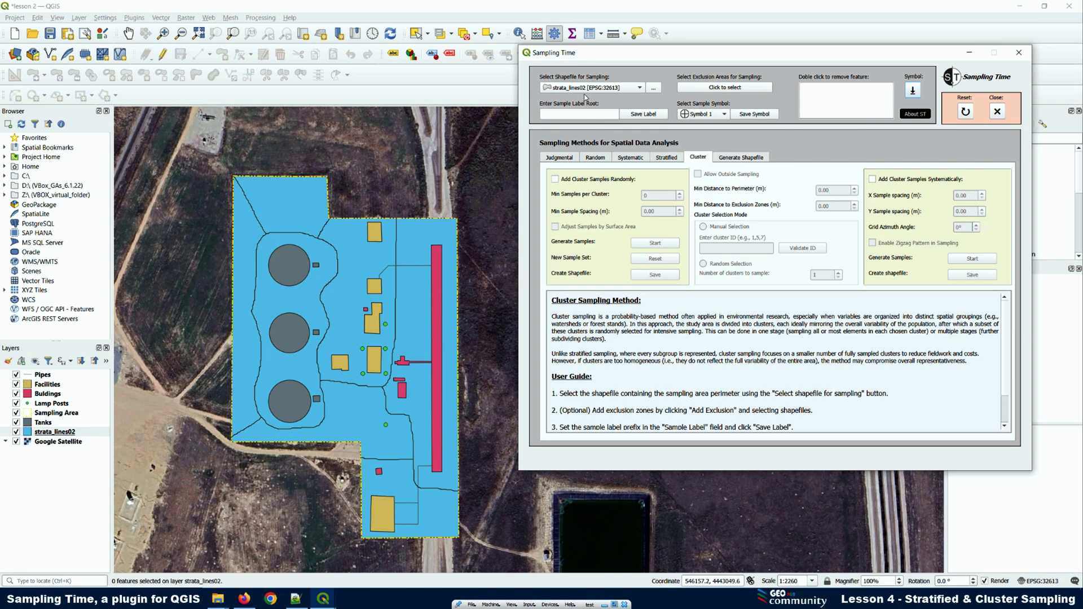
# Enable random cluster sampling with at least 4 samples per cluster, 15 m spacing, 5 m to the perimeter and 10 m to exclusion zones.
pyautogui.click(555, 180)
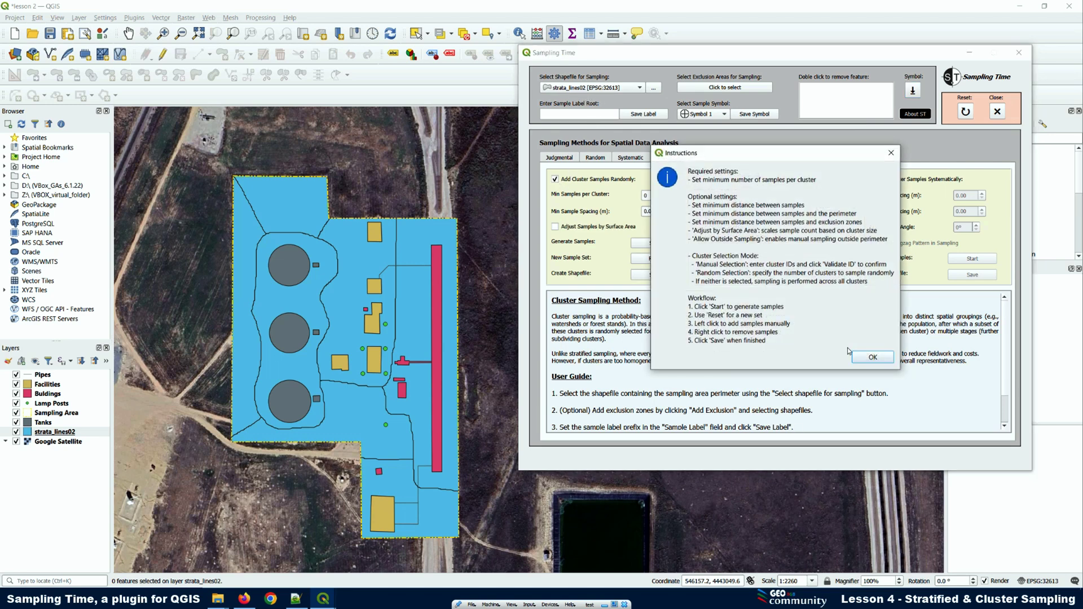
pyautogui.click(868, 360)
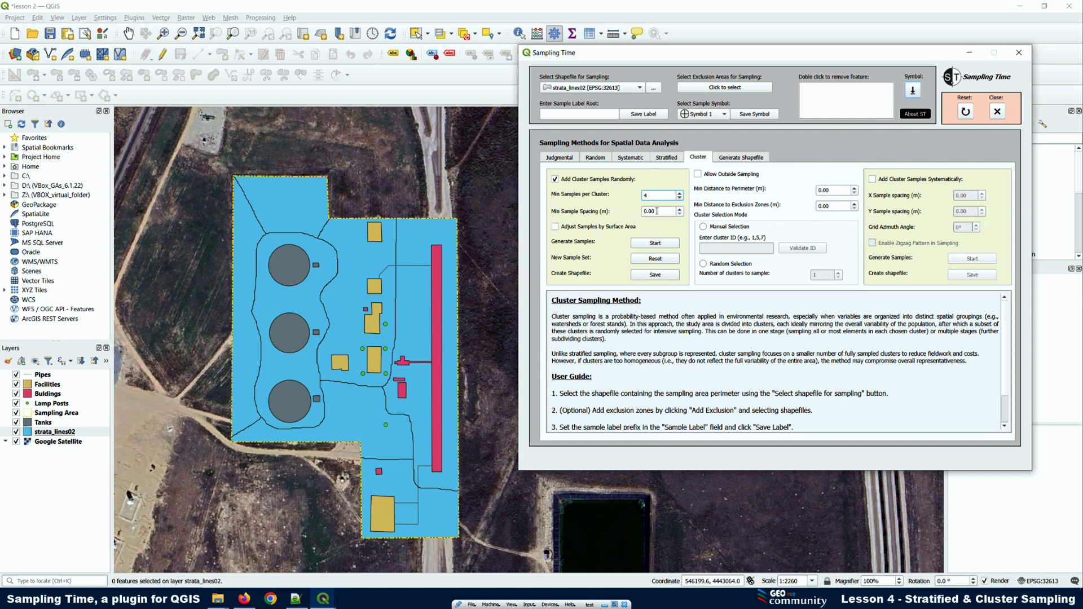
pyautogui.doubleClick(657, 211)
pyautogui.write('15')
pyautogui.doubleClick(834, 191)
pyautogui.write('5')
pyautogui.press('Tab')
pyautogui.write('10')
# Add Buldings, Facilities, Lamp Posts, Pipes and Tanks shapefiles from Desktop > Sampling Time QGIS > Lesson 2 > Exclusion Zones as exclusion areas.
pyautogui.click(720, 95)
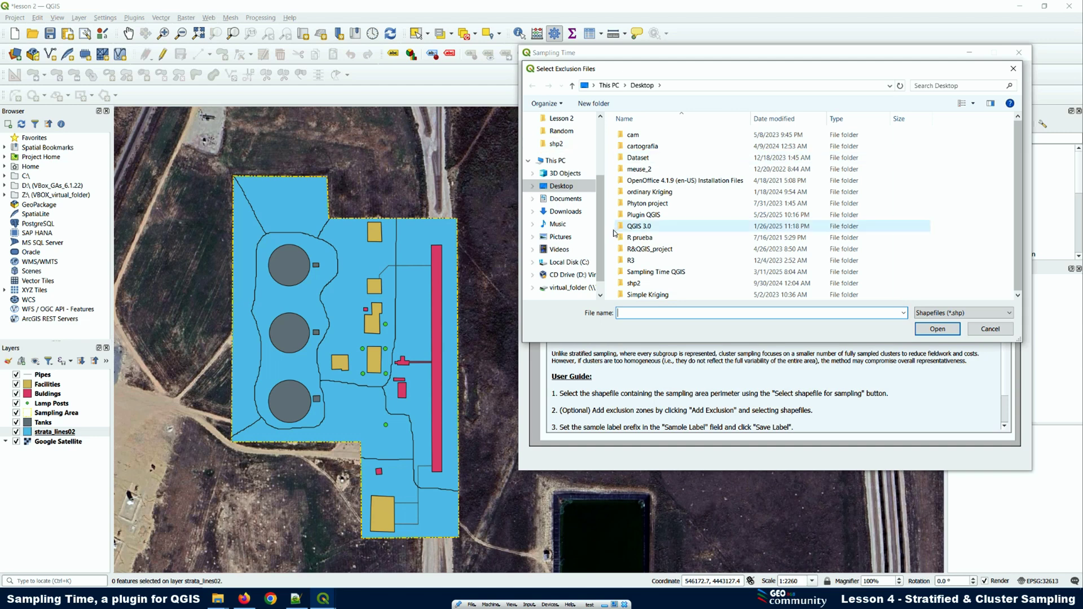
pyautogui.scroll(3, 592, 149)
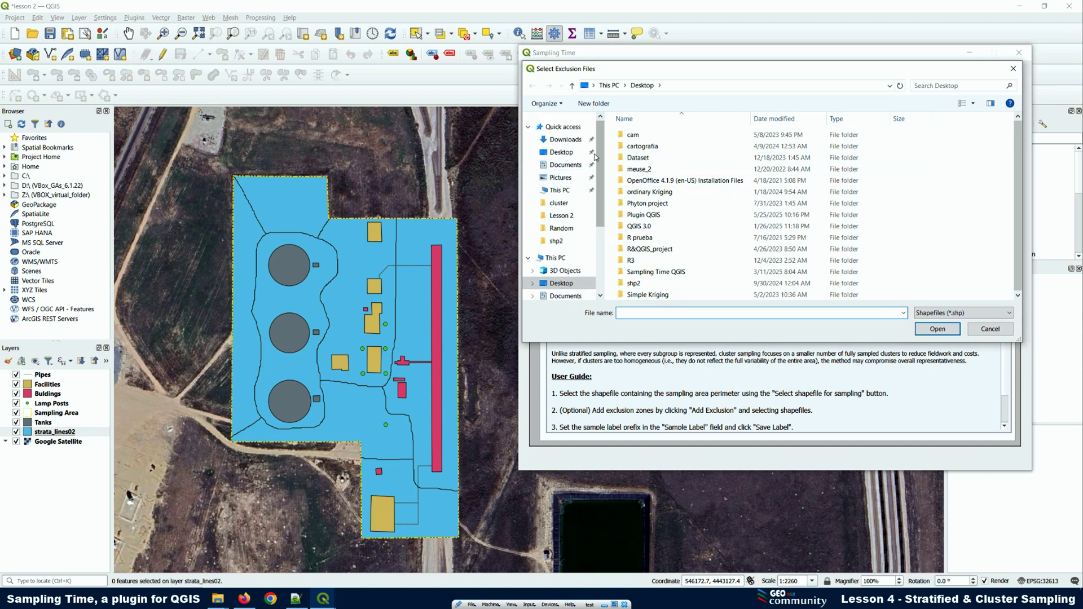
pyautogui.click(564, 153)
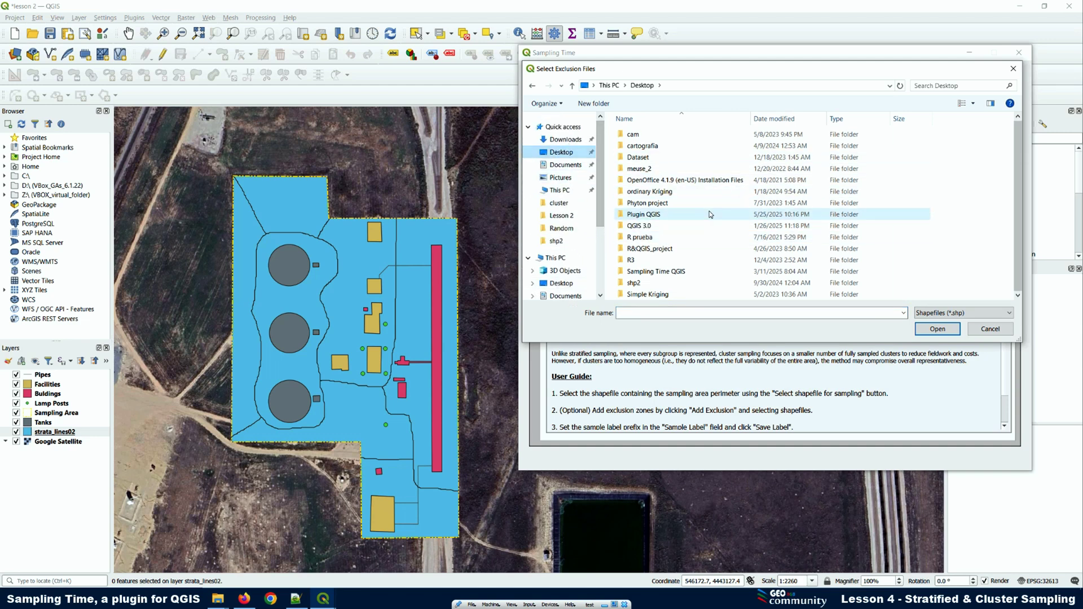
pyautogui.click(667, 273)
pyautogui.doubleClick(666, 274)
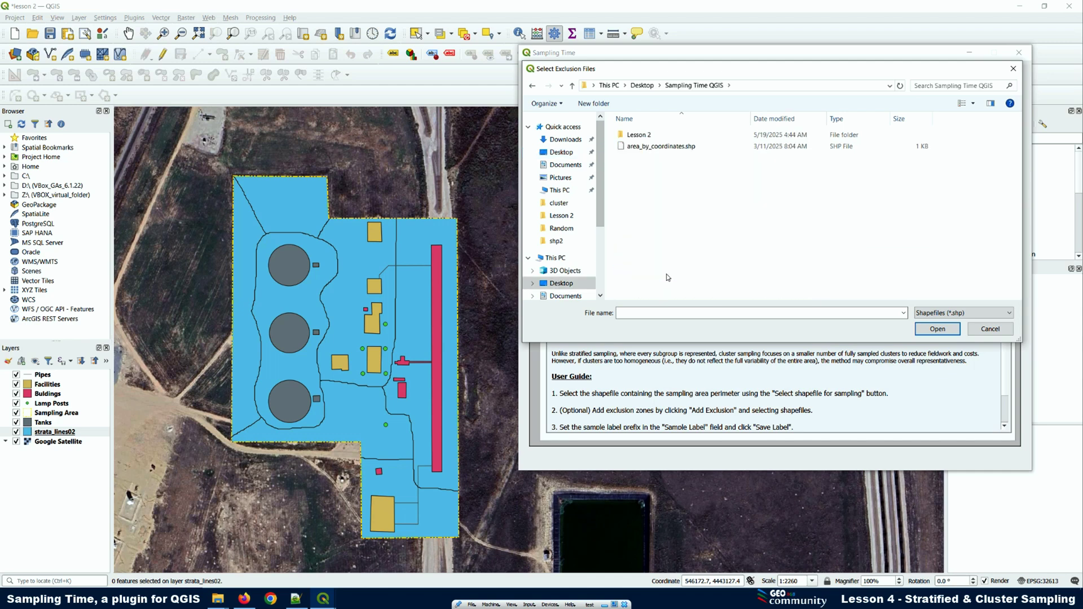
pyautogui.doubleClick(649, 137)
pyautogui.doubleClick(648, 137)
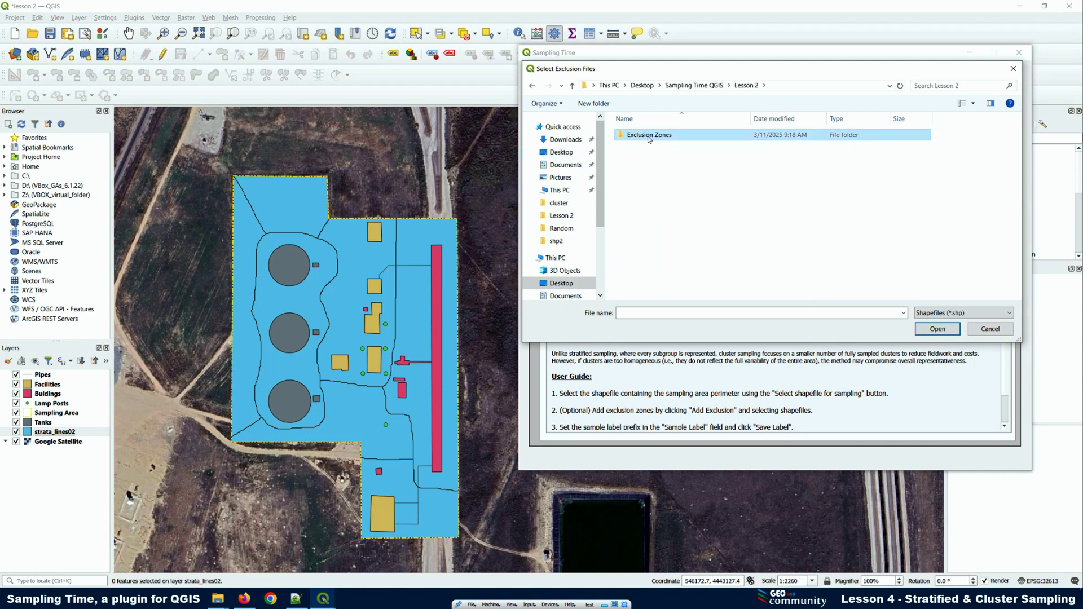
pyautogui.click(645, 193)
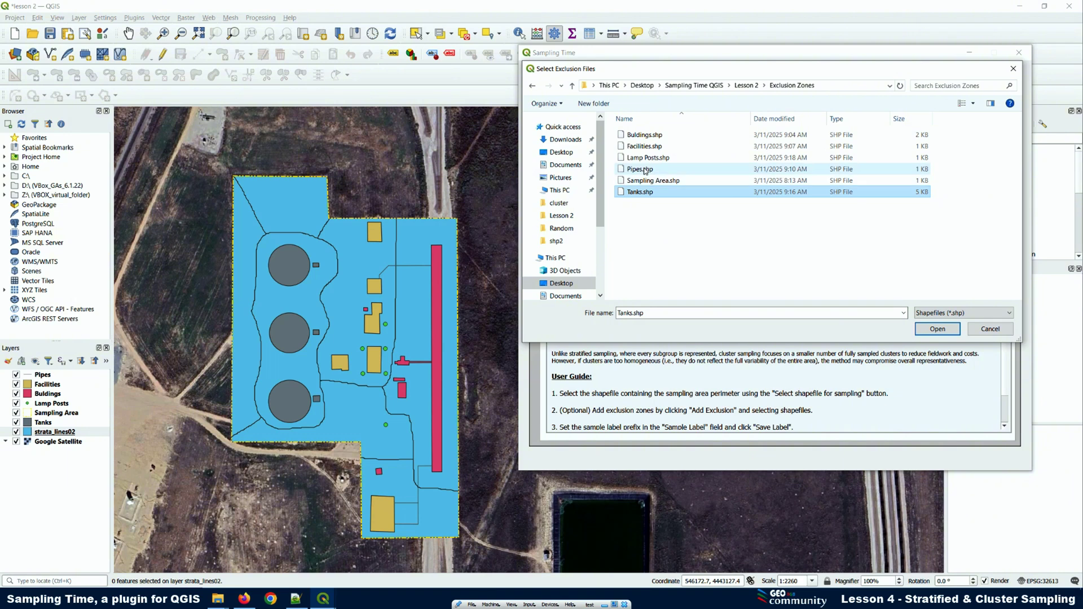
pyautogui.keyDown('ctrl'); pyautogui.click(653, 170); pyautogui.keyUp('ctrl')
pyautogui.keyDown('ctrl'); pyautogui.click(648, 158); pyautogui.keyUp('ctrl')
pyautogui.keyDown('ctrl'); pyautogui.click(645, 149); pyautogui.keyUp('ctrl')
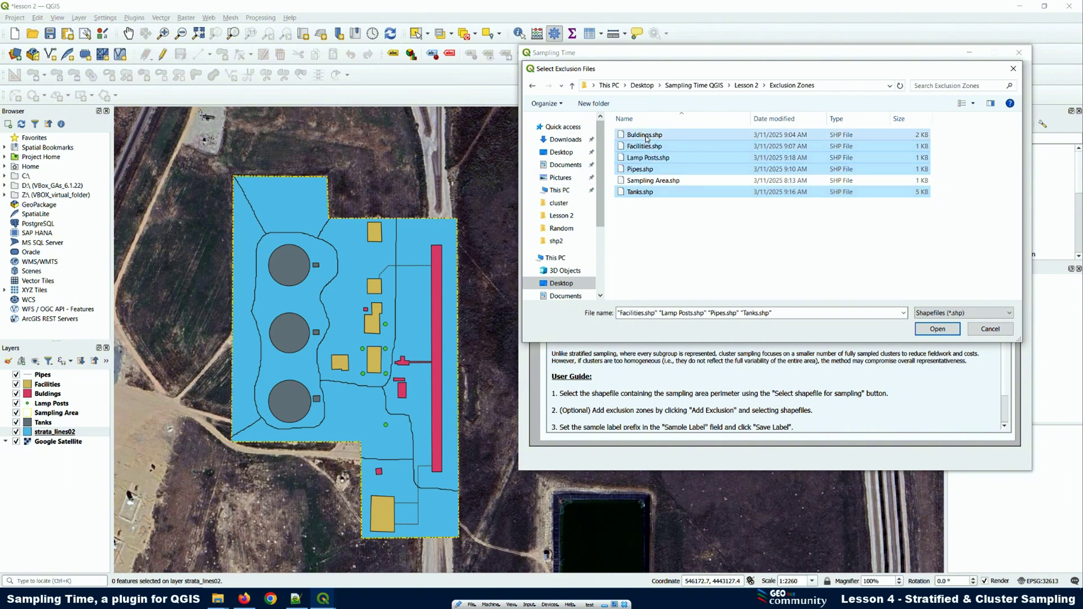
pyautogui.keyDown('ctrl'); pyautogui.click(644, 135); pyautogui.keyUp('ctrl')
pyautogui.click(928, 331)
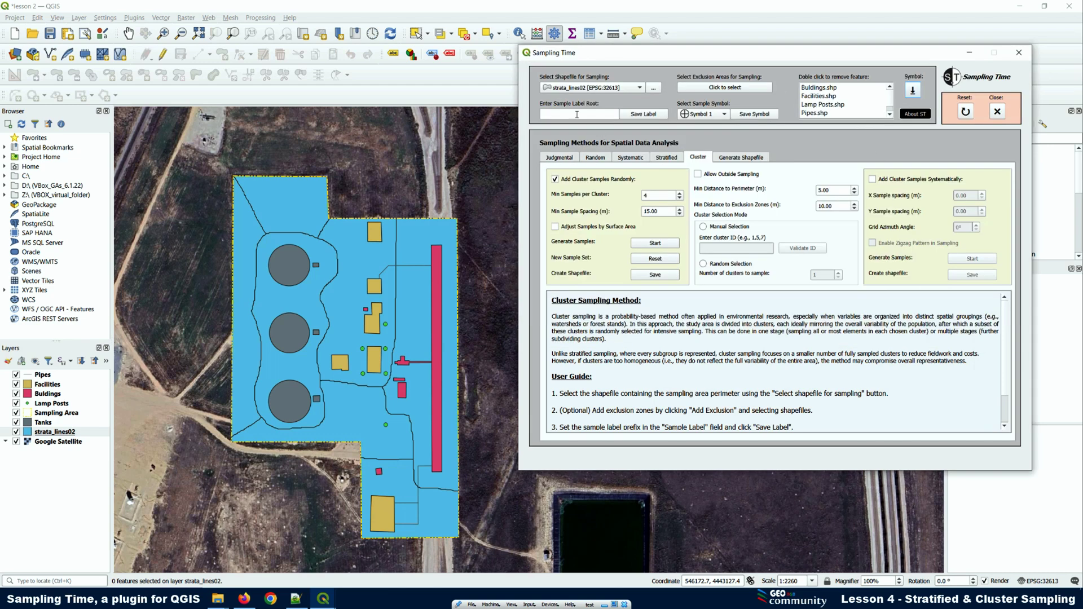
# Set the sample label root to SS#2025#- and save it.
pyautogui.click(575, 113)
pyautogui.click(645, 115)
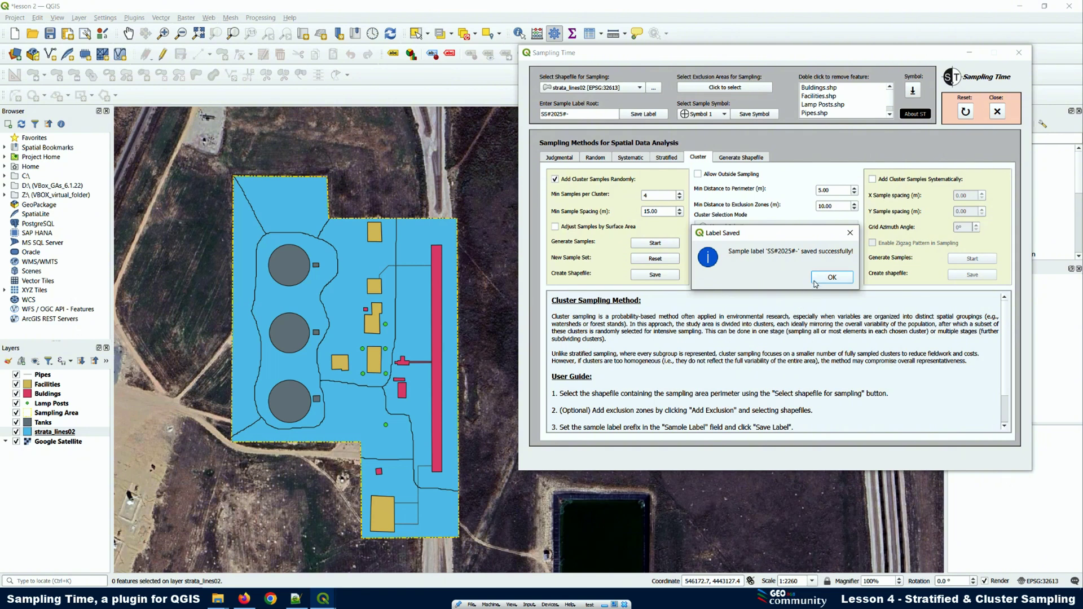
pyautogui.click(831, 277)
# Choose Symbol 4 as the sample symbol and save it.
pyautogui.click(695, 115)
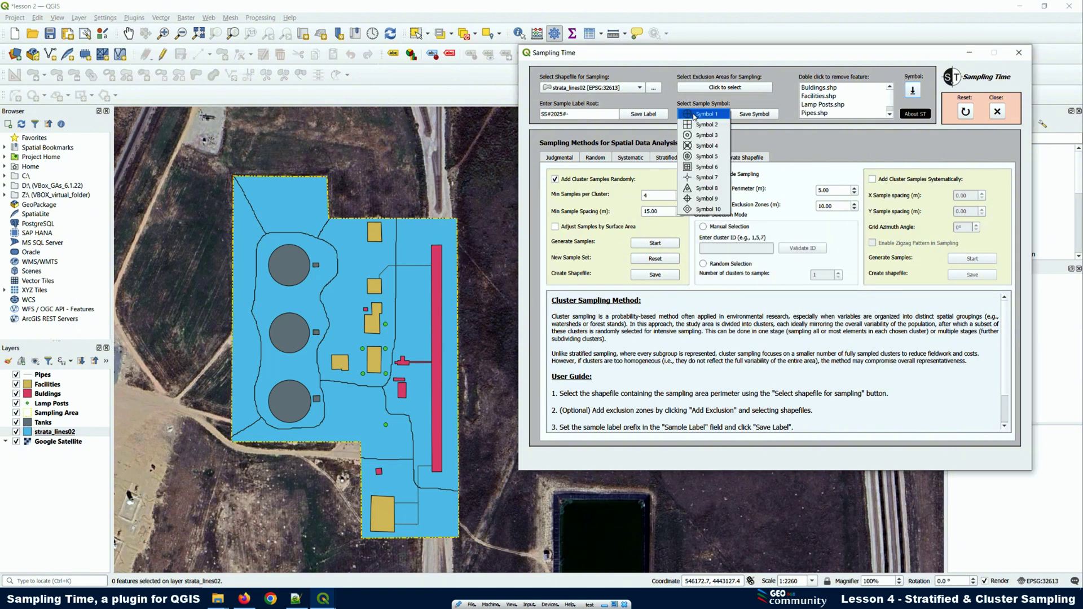
pyautogui.click(699, 180)
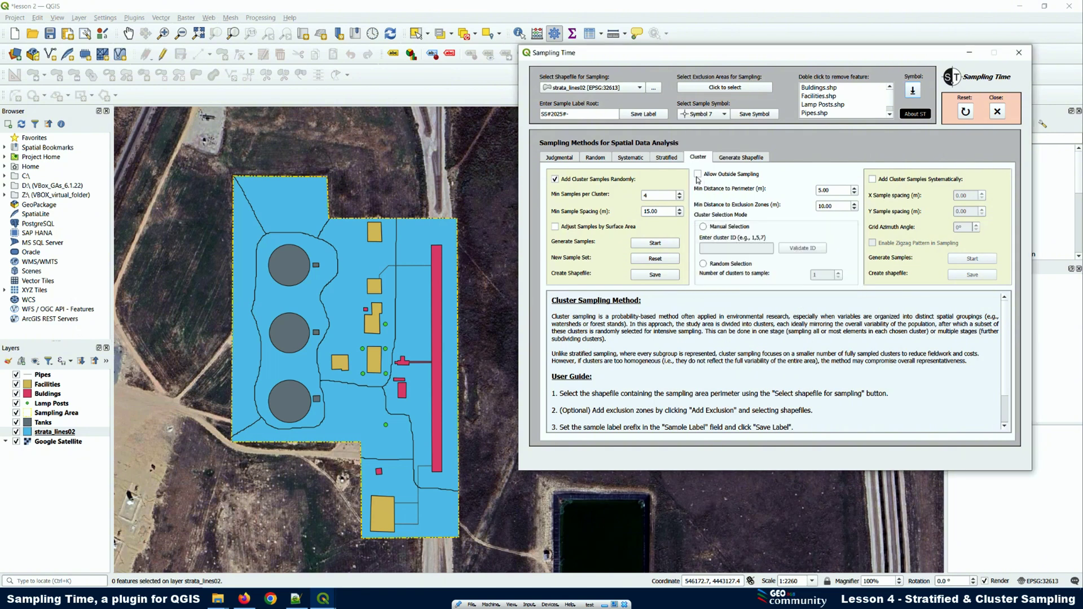
pyautogui.click(701, 116)
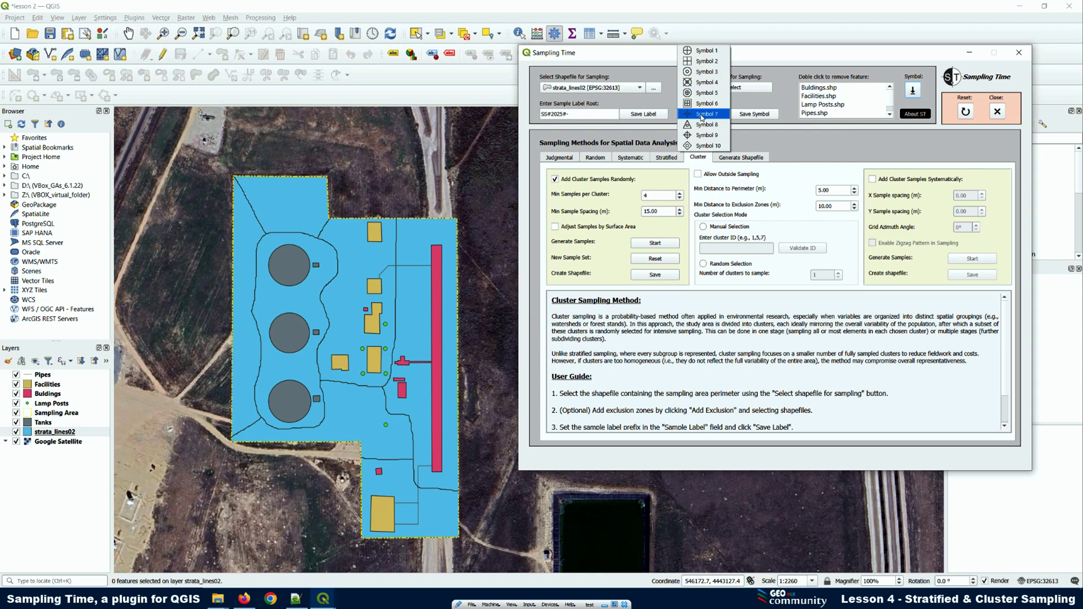
pyautogui.click(691, 73)
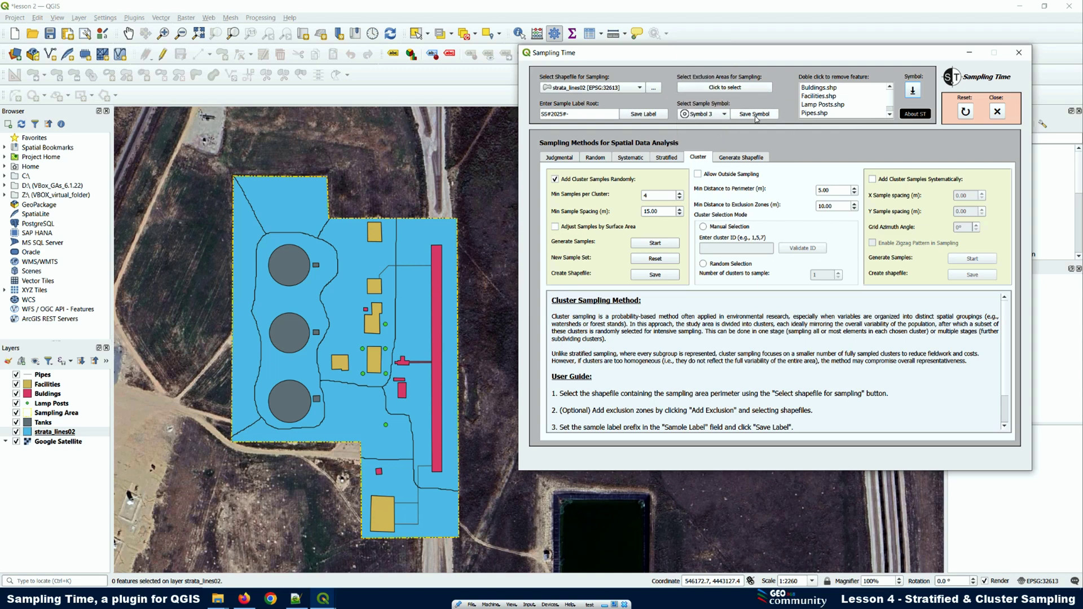
pyautogui.click(722, 115)
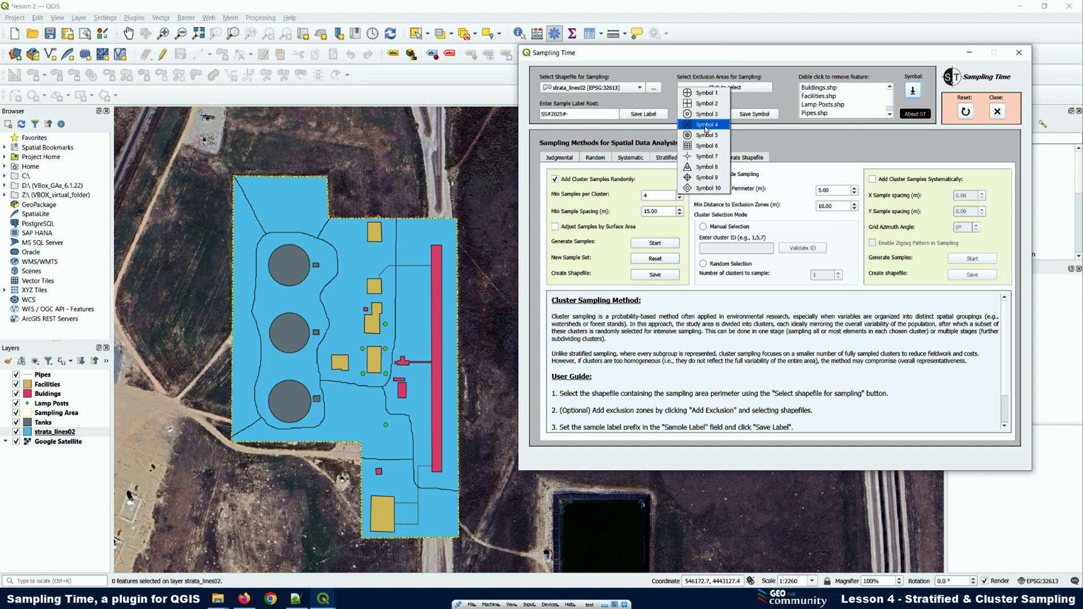
pyautogui.click(705, 125)
pyautogui.click(760, 114)
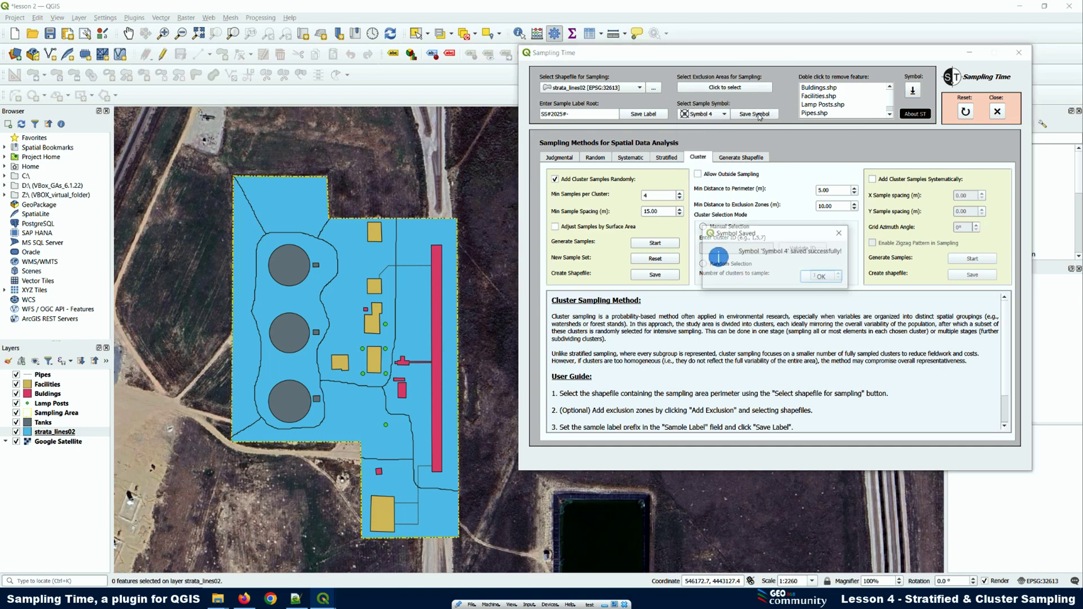
pyautogui.click(820, 281)
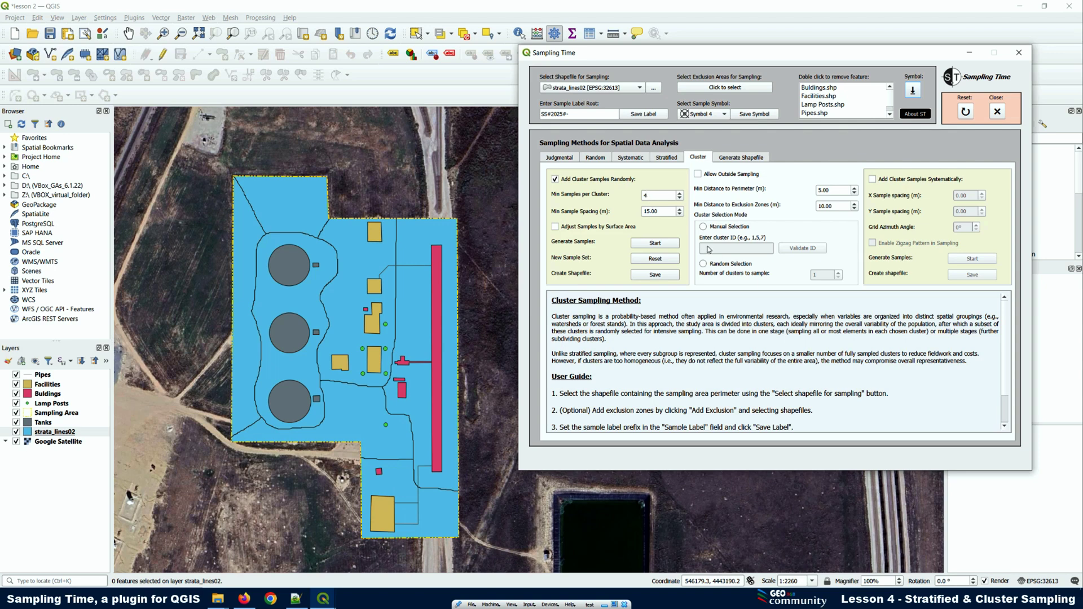
# Manually select and validate clusters 1, 3 and 7, and generate the random samples in them.
pyautogui.click(704, 227)
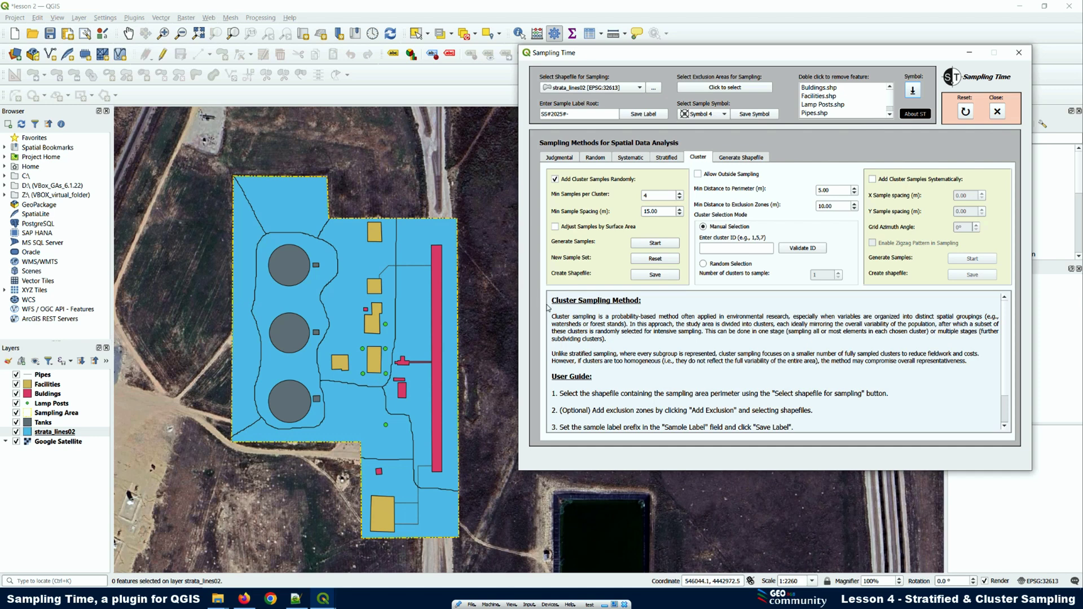
pyautogui.click(710, 249)
pyautogui.click(805, 252)
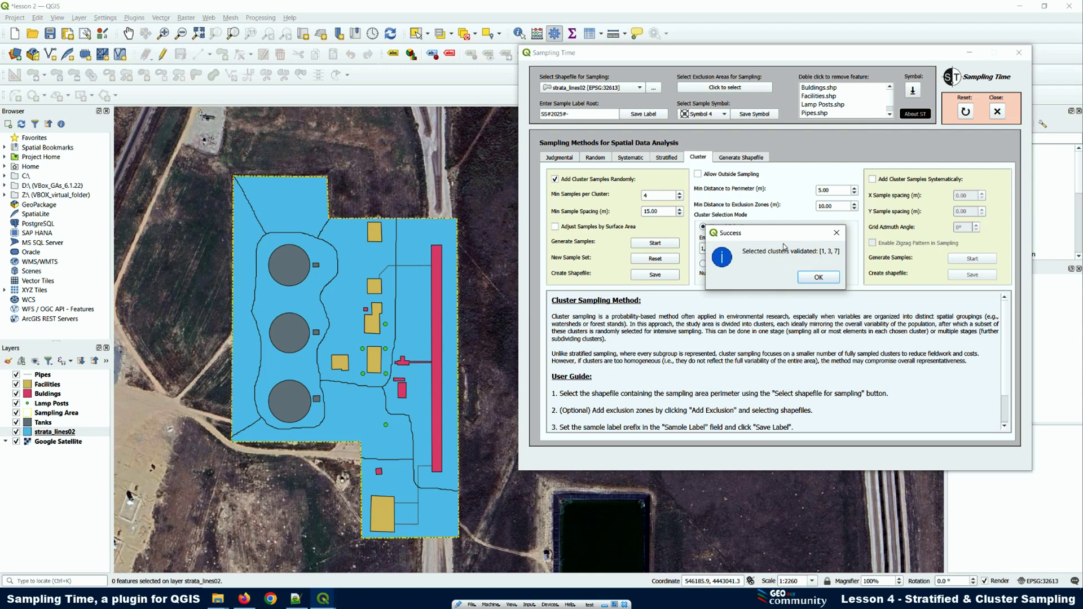
pyautogui.click(818, 277)
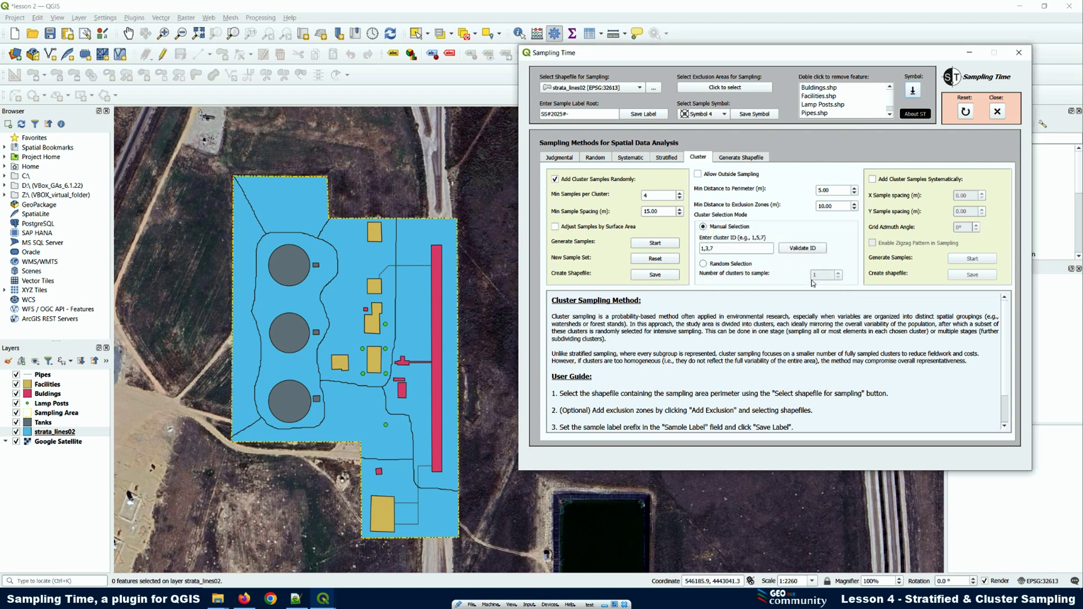
pyautogui.click(654, 243)
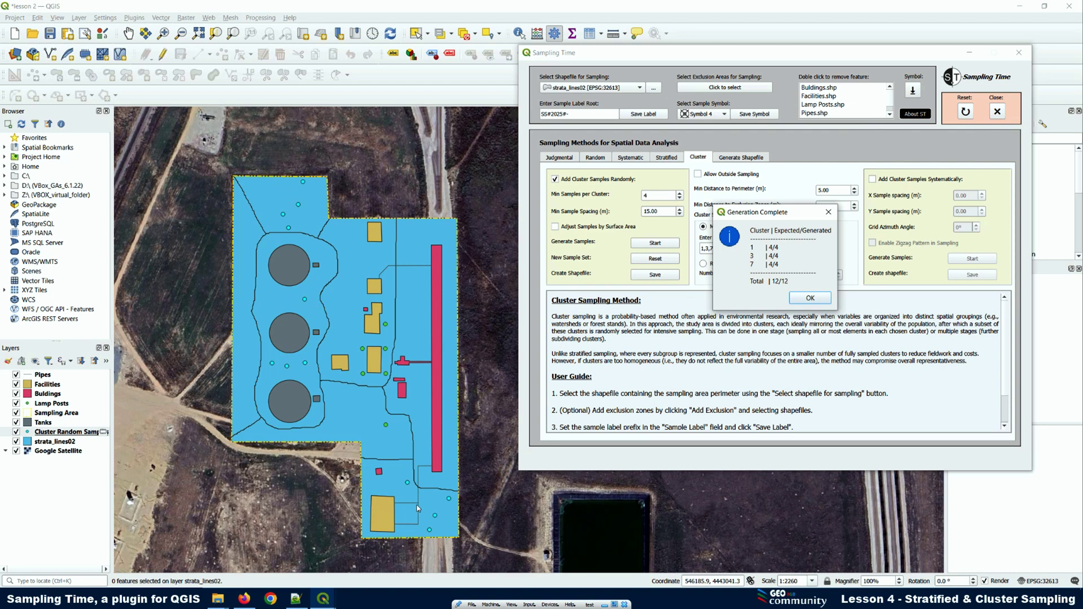
pyautogui.click(804, 298)
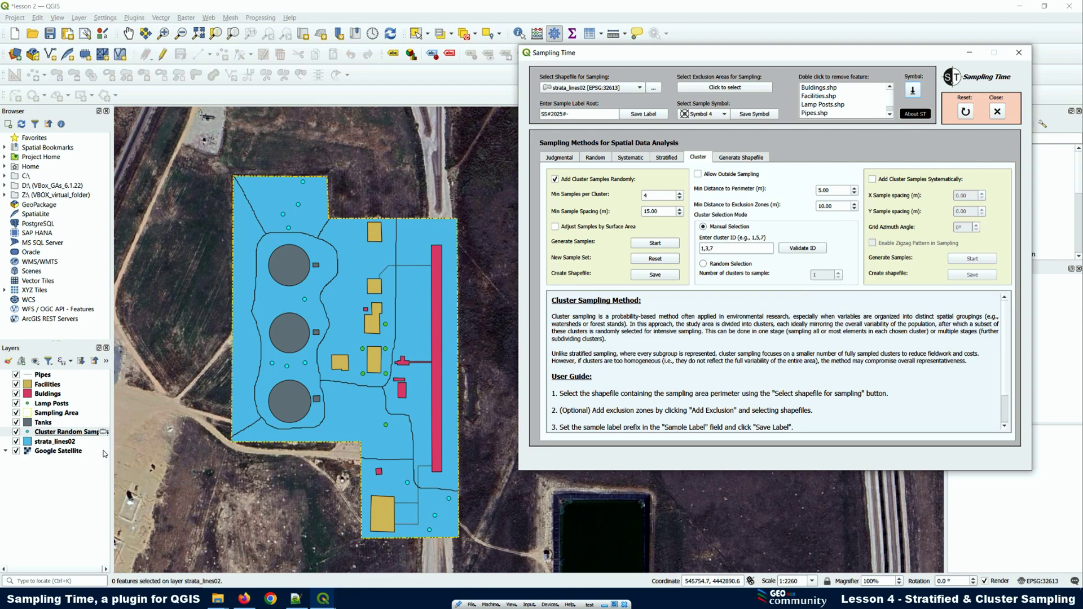
# Remove the temporary cluster random samples layer from the project.
pyautogui.rightClick(68, 432)
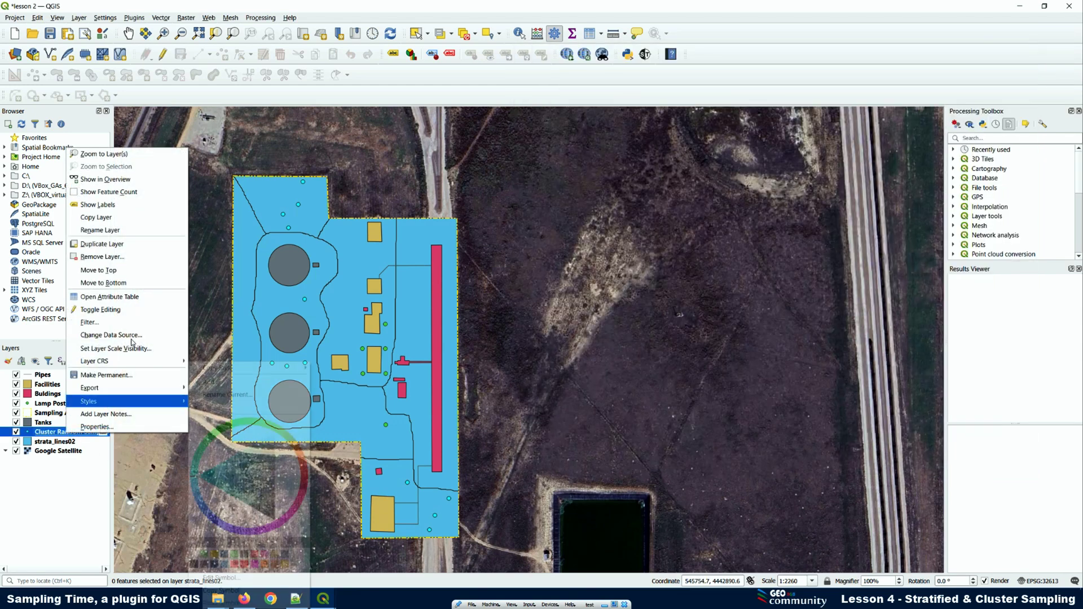
pyautogui.click(102, 256)
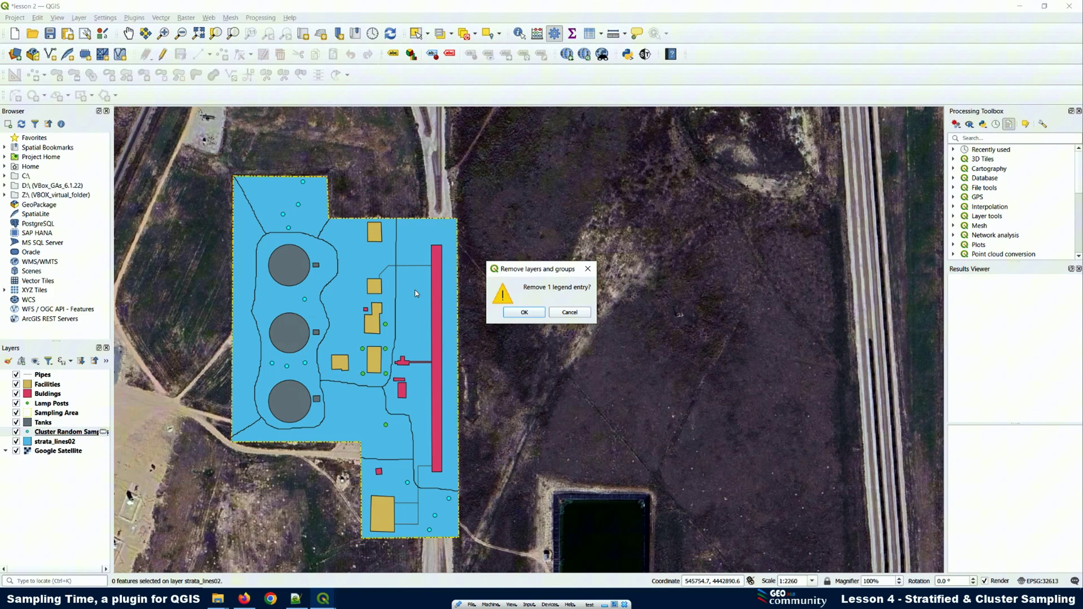
pyautogui.click(524, 313)
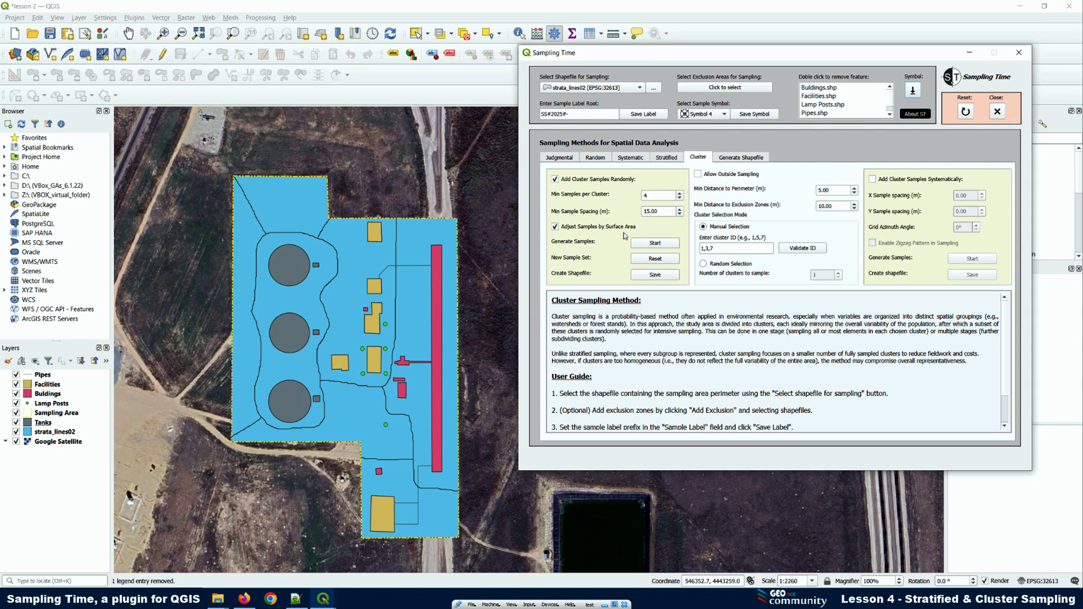
# Adjust samples by surface area, set the minimum samples per cluster to 6, and manually select and validate clusters 1, 2 and 5.
pyautogui.click(710, 248)
pyautogui.doubleClick(645, 195)
pyautogui.write('6')
pyautogui.click(803, 248)
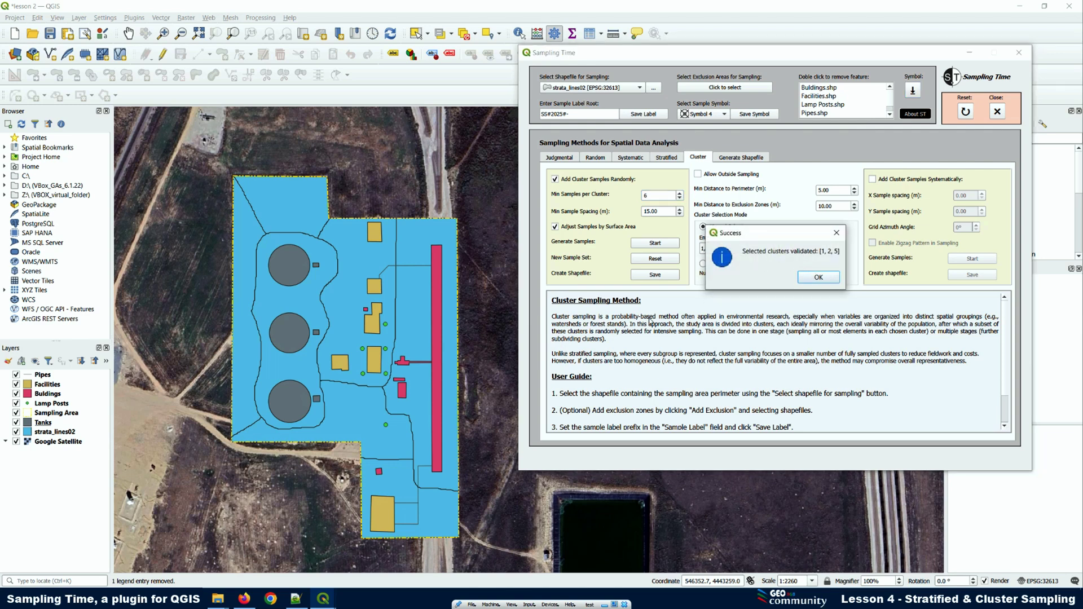
pyautogui.click(816, 278)
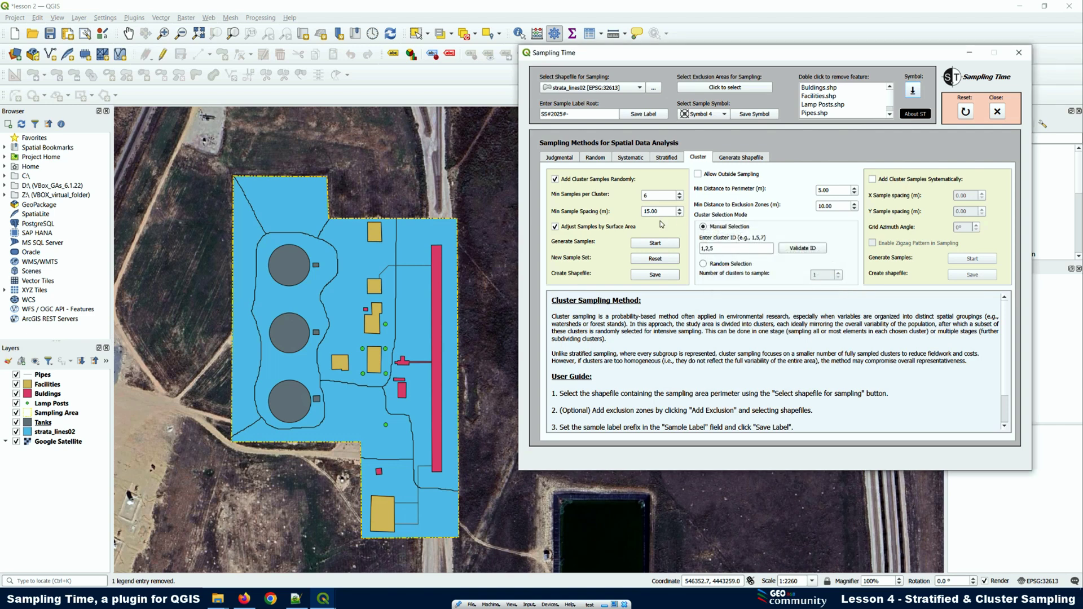
# Generate a new set of random samples in the validated clusters, resetting the previous sample set.
pyautogui.click(645, 244)
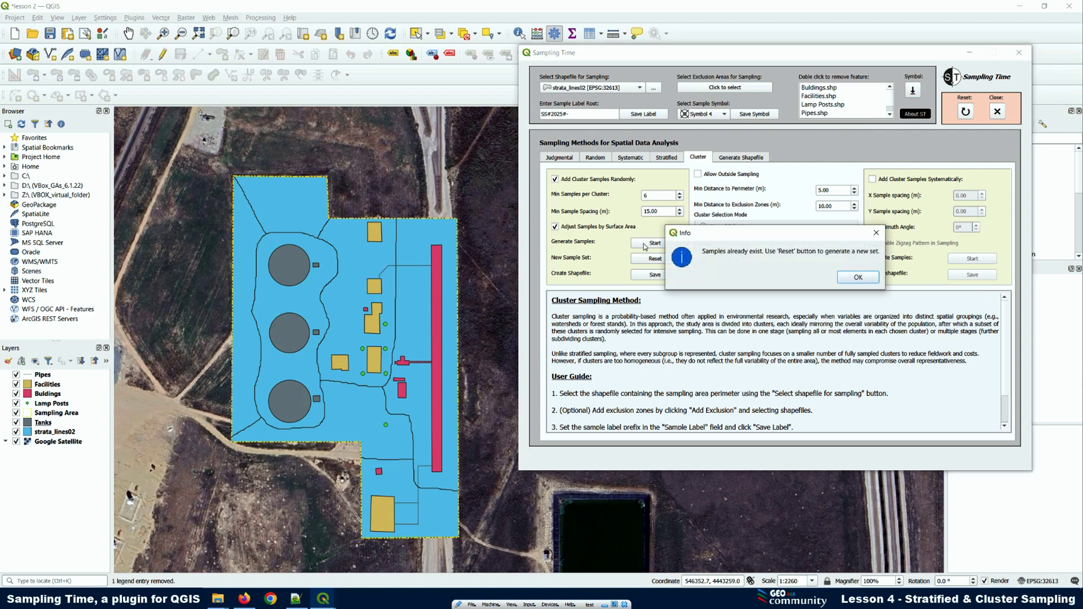
pyautogui.click(856, 277)
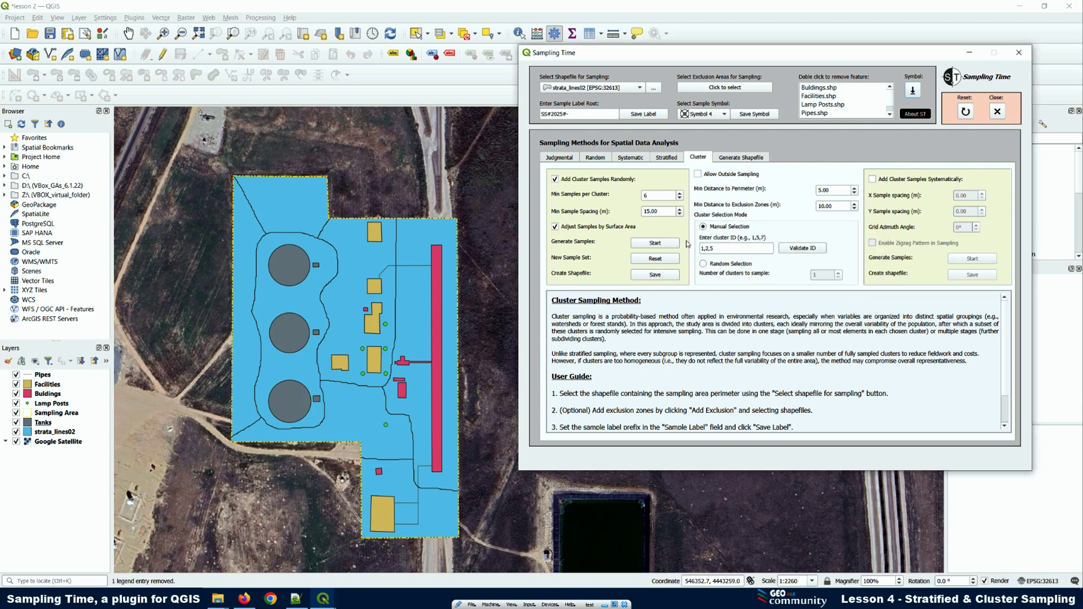
pyautogui.click(654, 260)
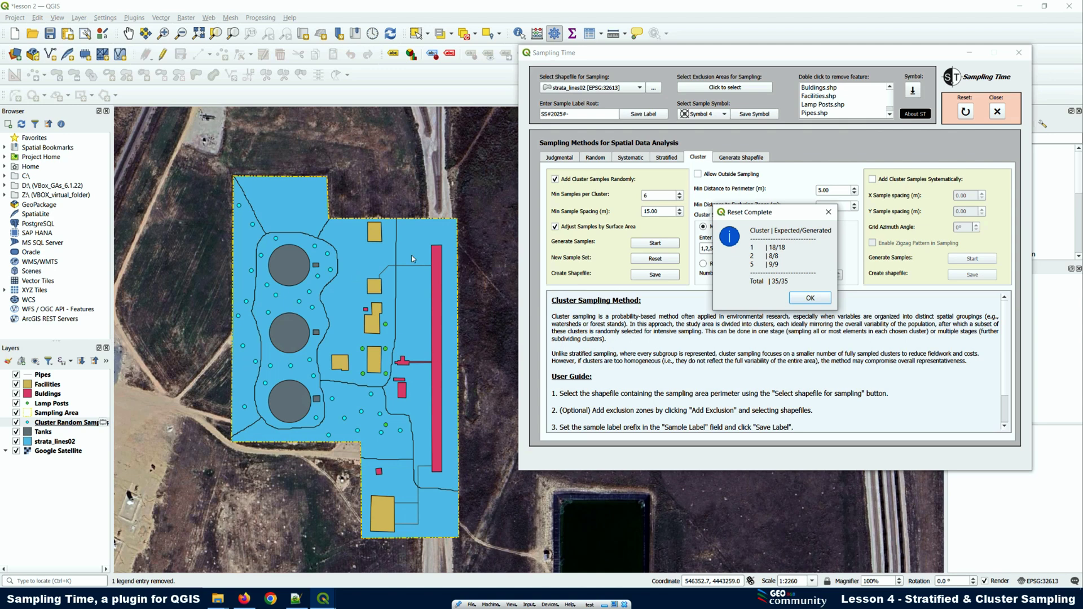
pyautogui.moveTo(755, 213); pyautogui.dragTo(819, 199)
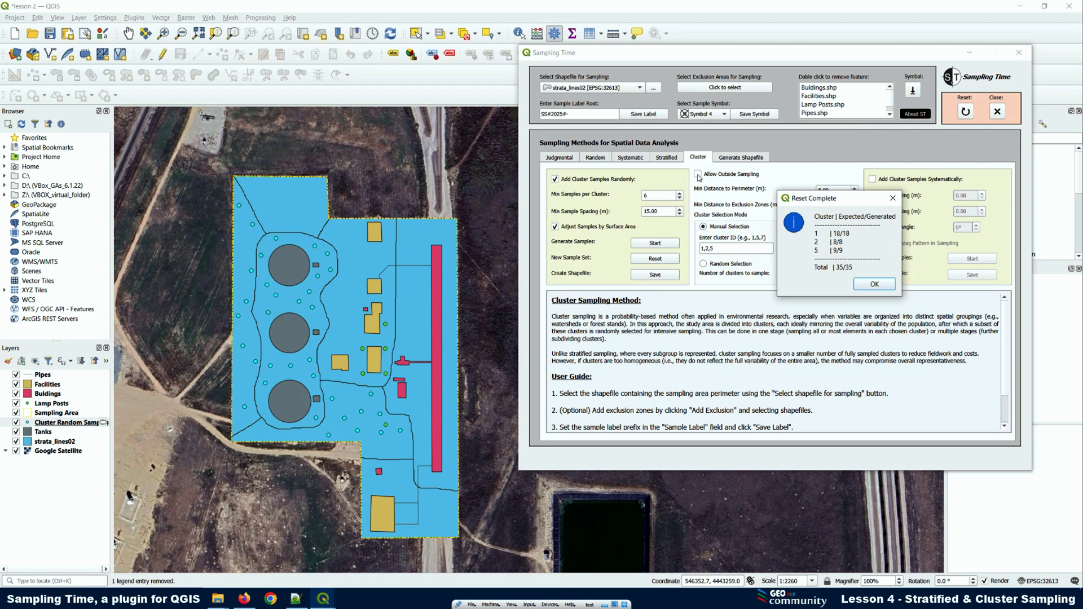
pyautogui.click(868, 284)
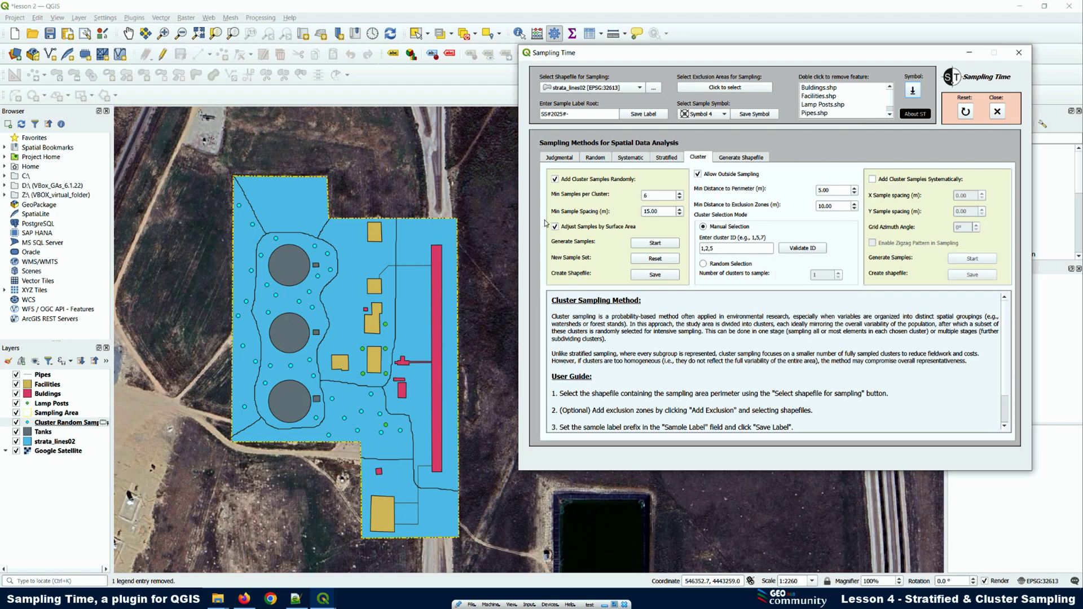
# Allow outside sampling and place five samples outside the sampling area: three to its north and east, two to its west.
pyautogui.click(348, 178)
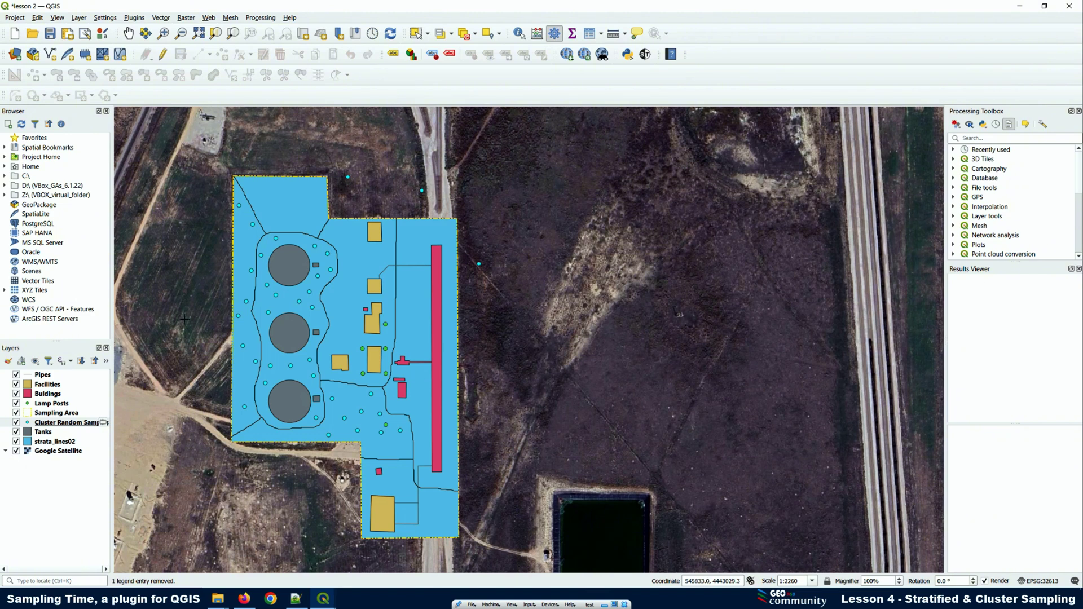
pyautogui.click(211, 313)
pyautogui.click(213, 230)
pyautogui.moveTo(323, 599)
pyautogui.click(378, 520)
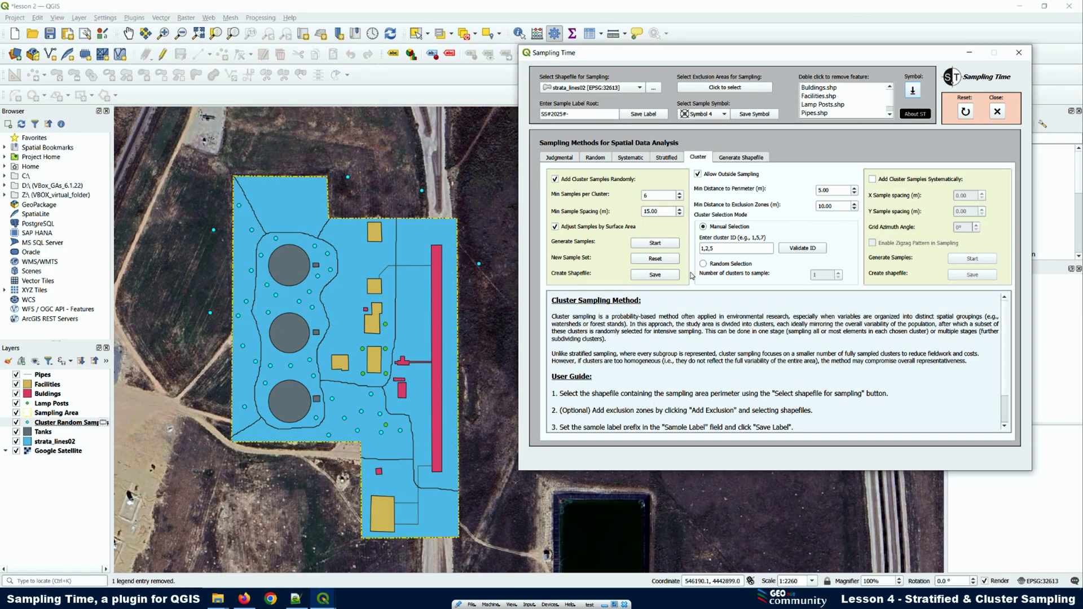
# Save the samples as the shapefile cluster_random_samples03 in the Plugin QGIS folder on the Desktop.
pyautogui.click(655, 275)
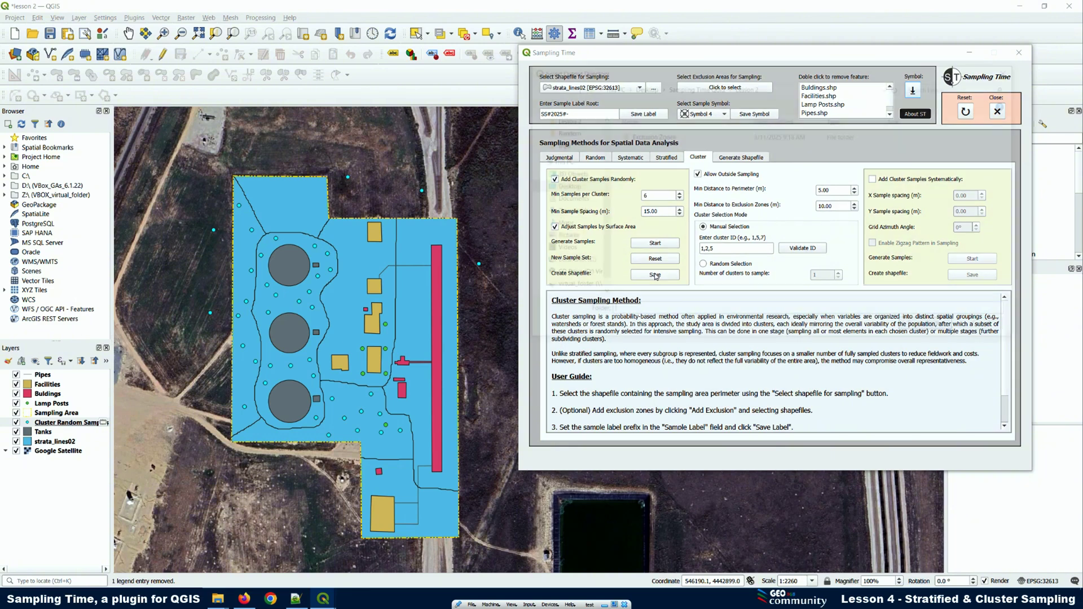
pyautogui.scroll(3, 562, 157)
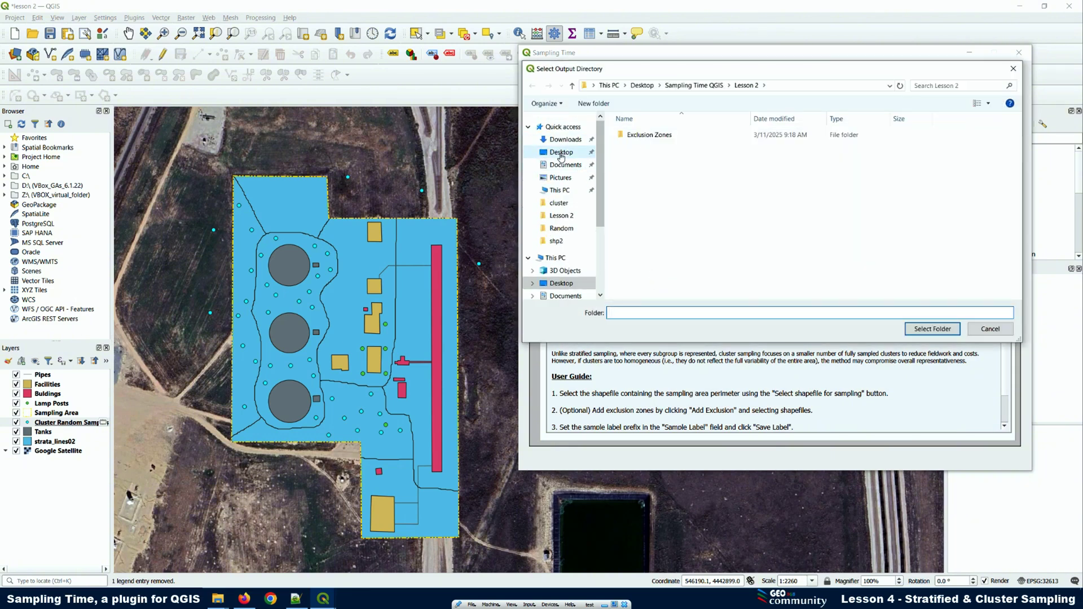
pyautogui.click(561, 157)
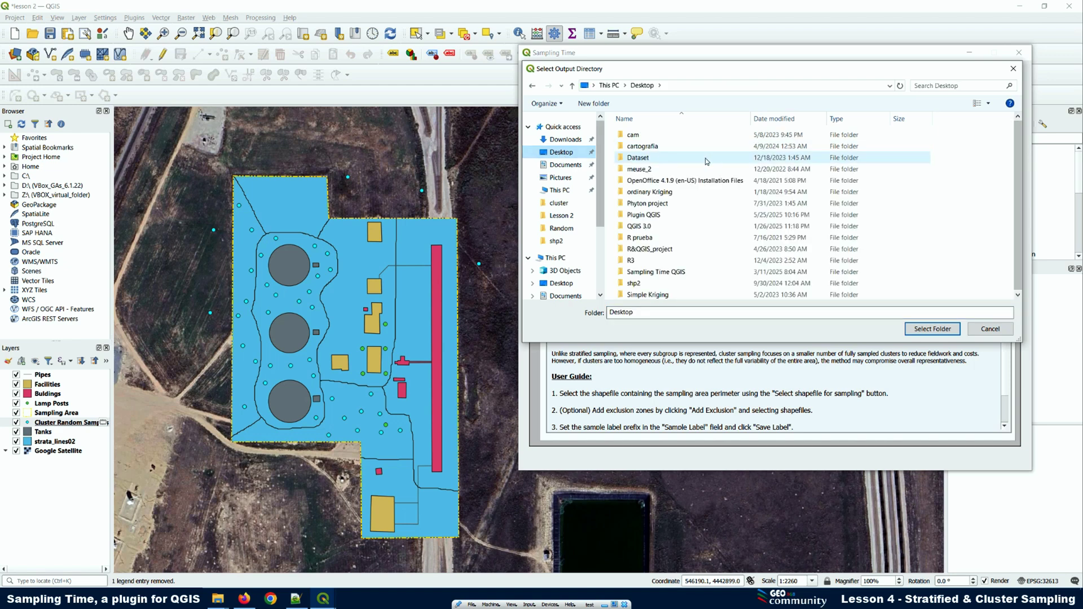
pyautogui.click(647, 216)
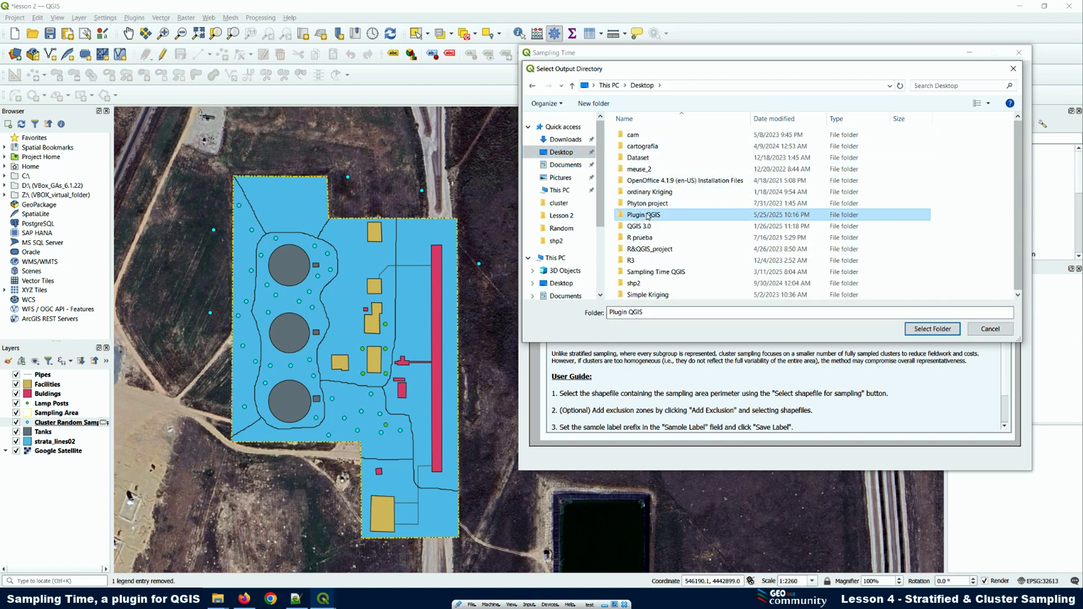
pyautogui.click(932, 329)
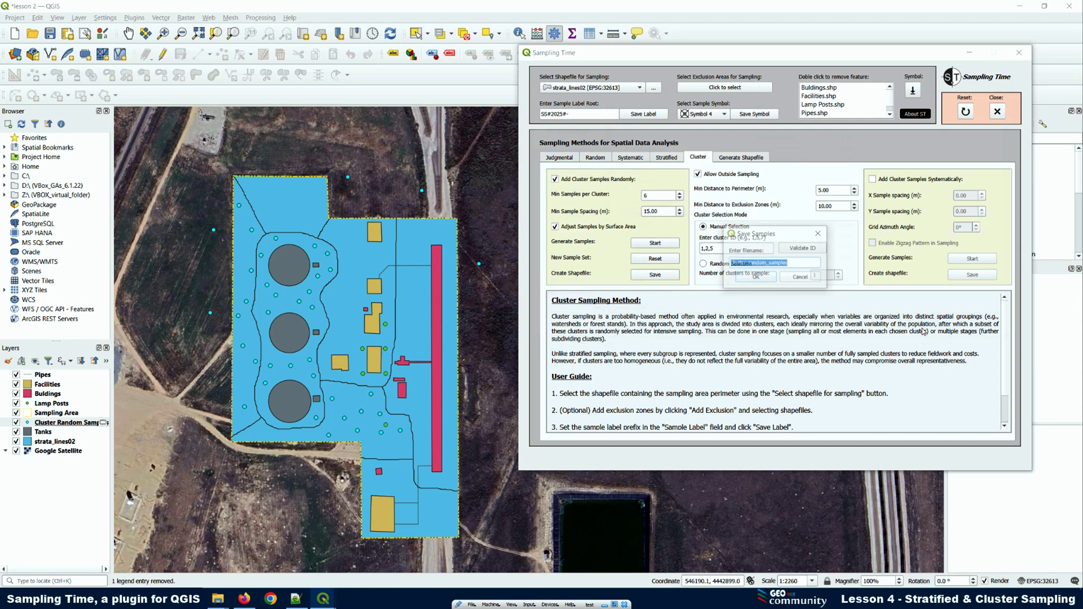
pyautogui.click(789, 263)
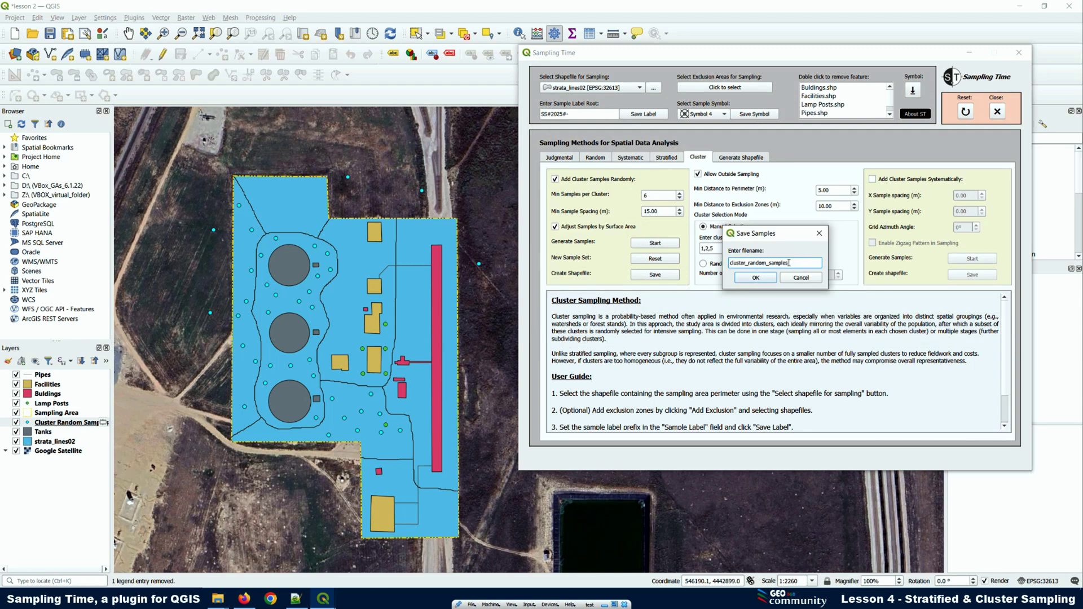
pyautogui.click(755, 279)
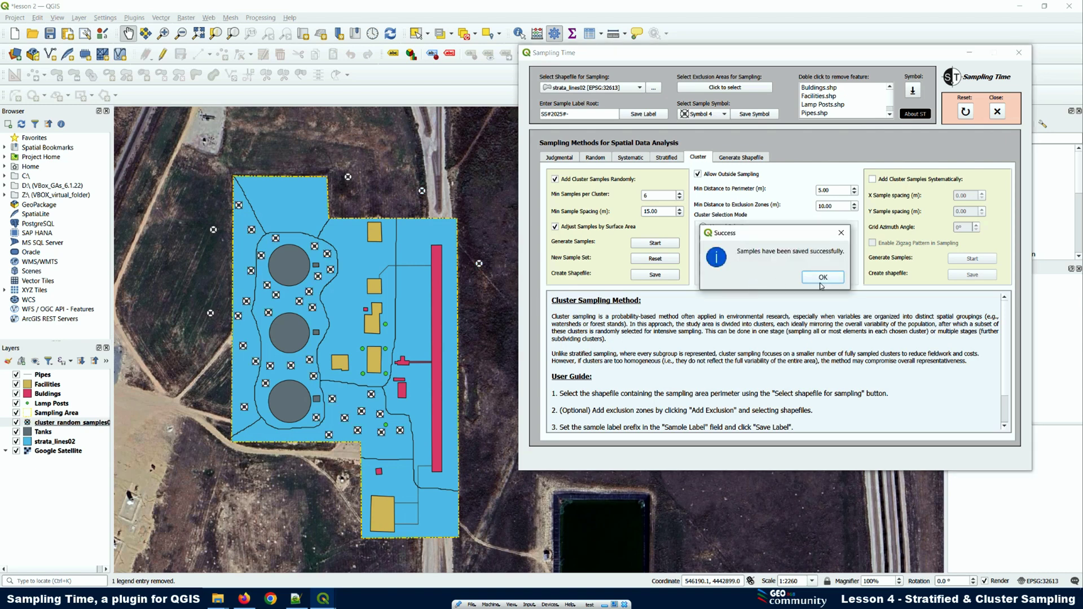
pyautogui.click(820, 279)
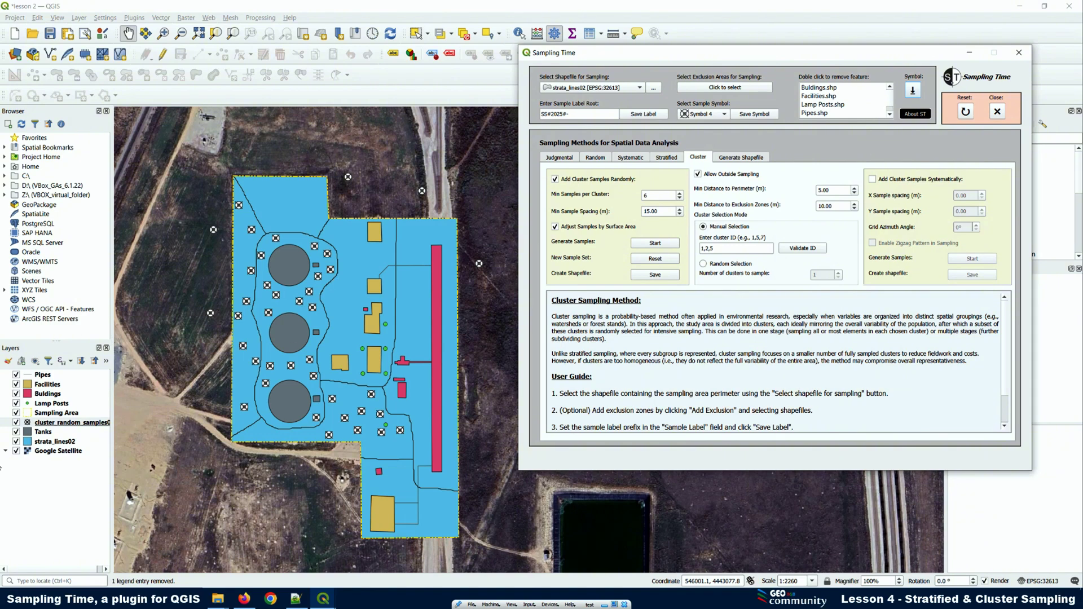
# Hide the strata_lines02 layer to check the saved samples against the satellite image, and show it again.
pyautogui.click(56, 469)
pyautogui.click(62, 422)
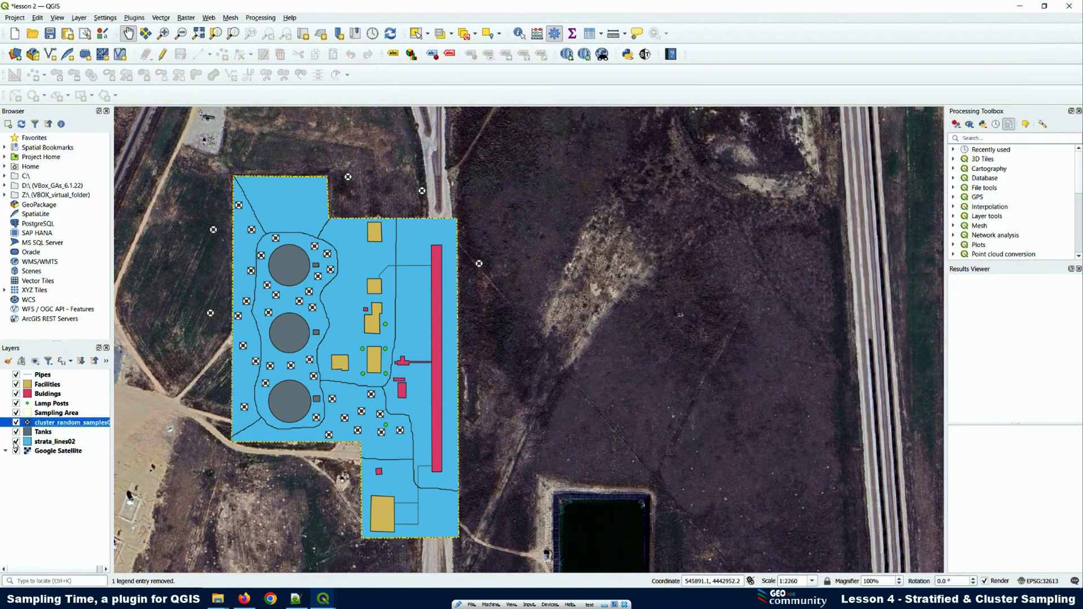
pyautogui.click(16, 441)
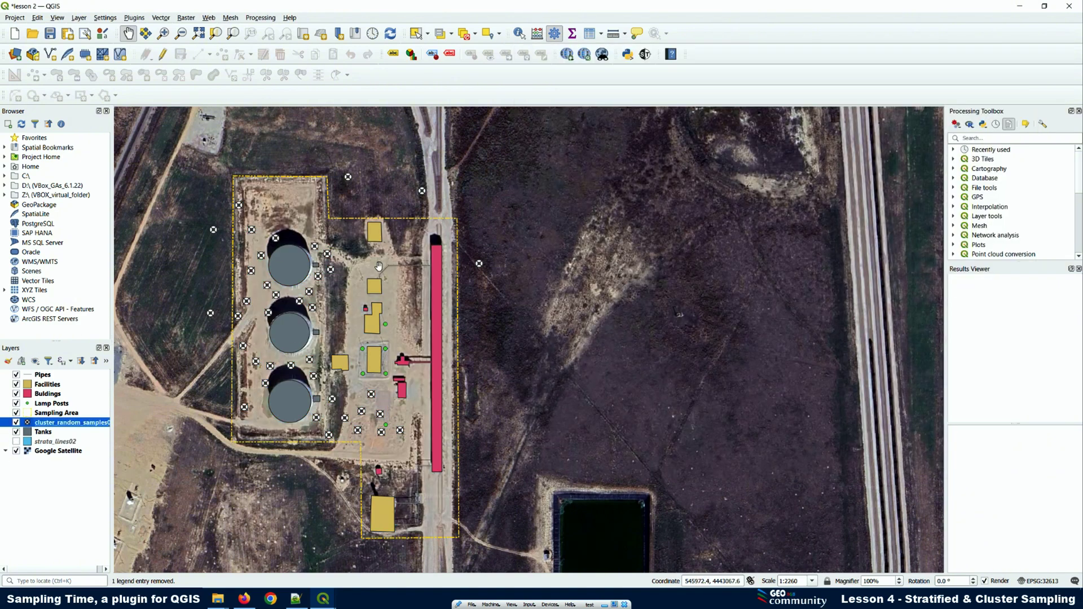
pyautogui.click(16, 441)
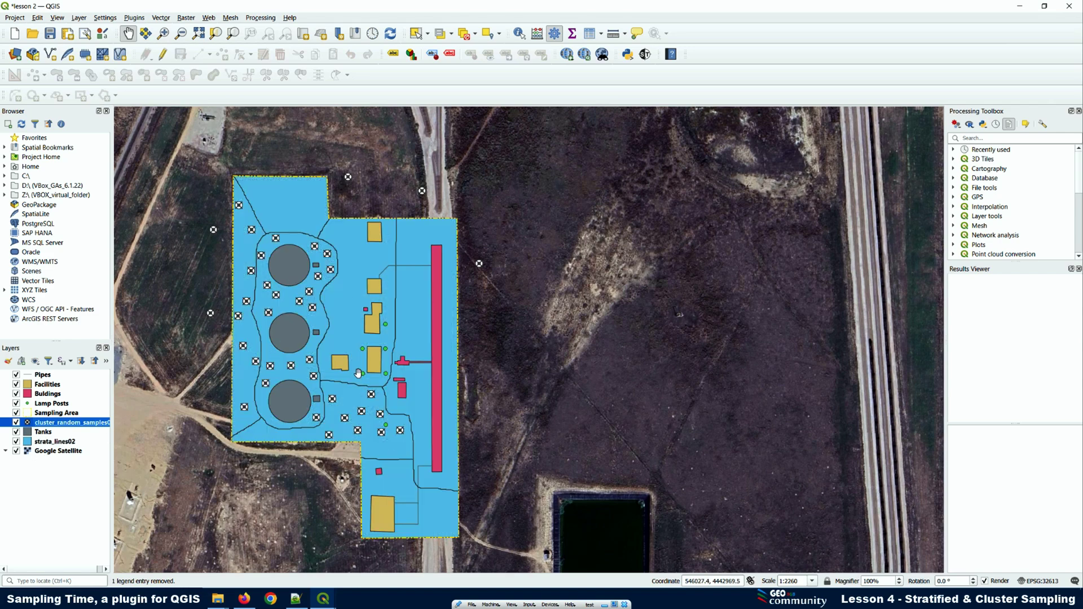
# Examine the cluster, label and coordinates of each sample in the cluster_random_samples03 attribute table.
pyautogui.rightClick(69, 423)
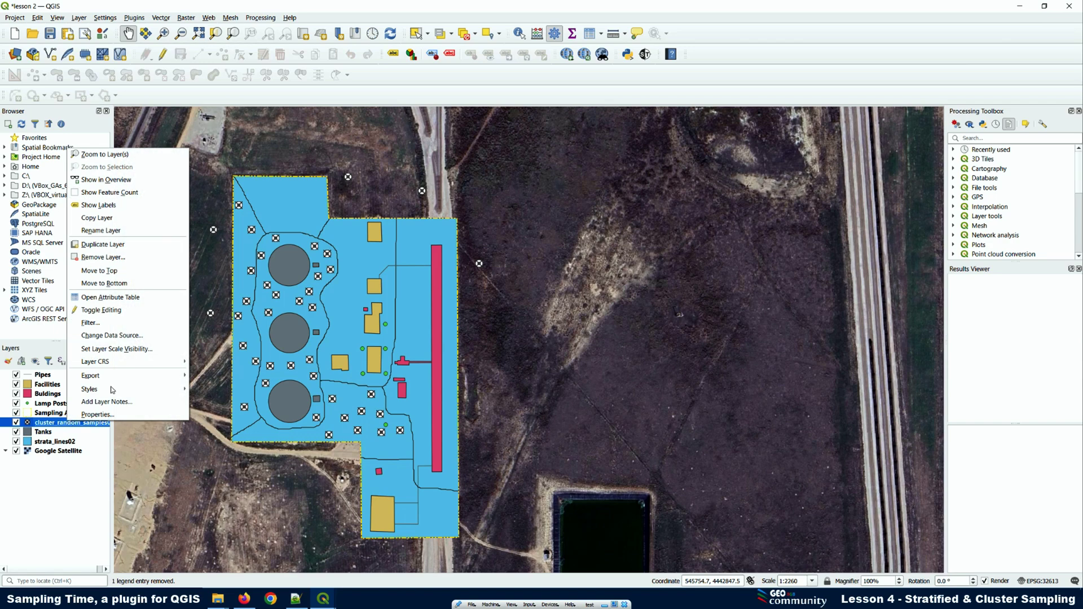
pyautogui.click(102, 298)
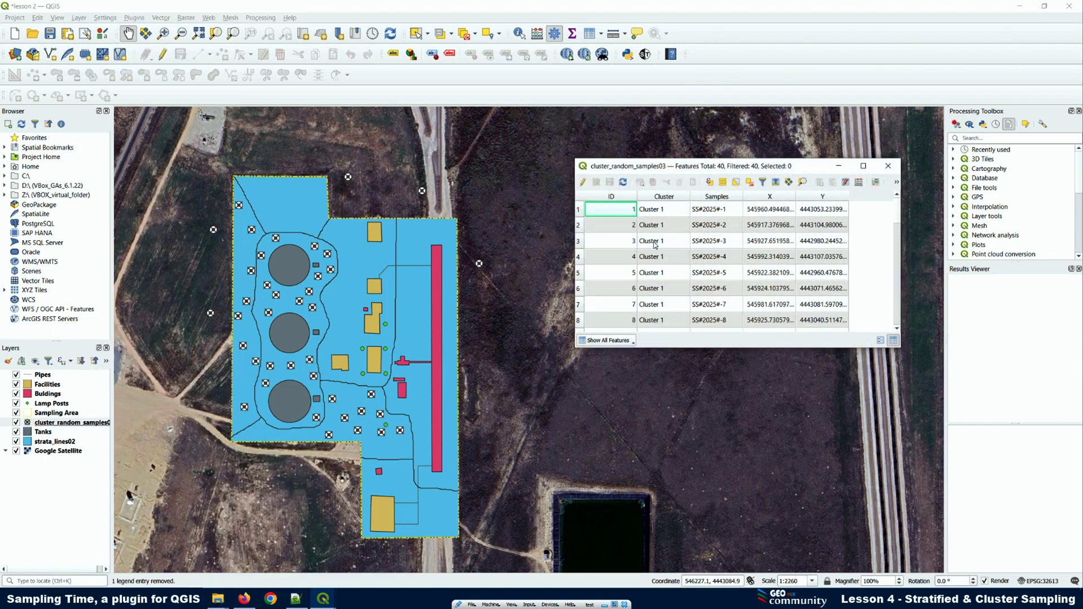
pyautogui.click(863, 166)
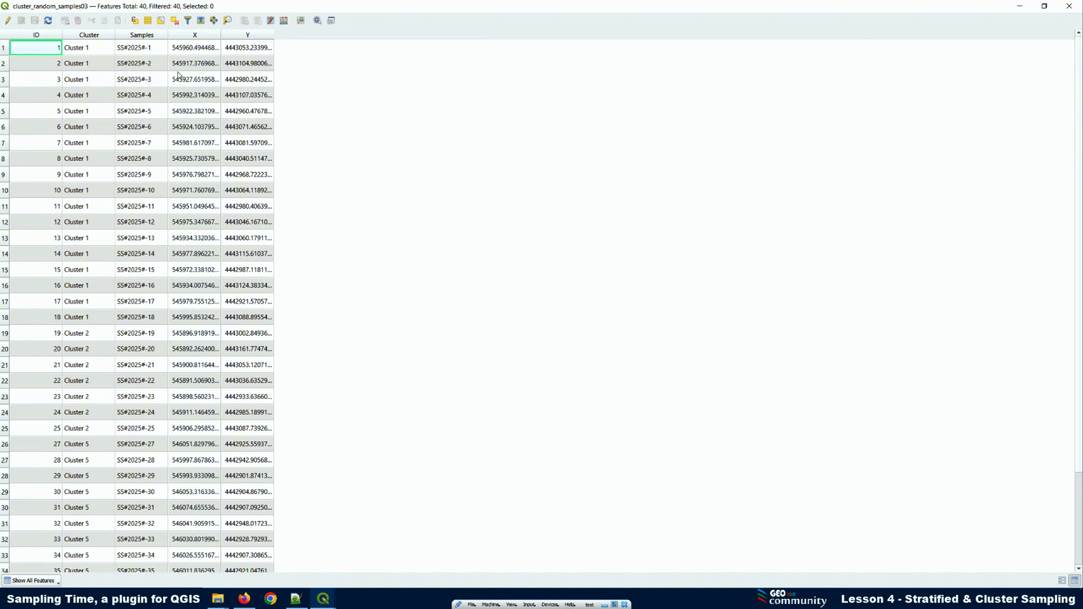
pyautogui.scroll(-2, 212, 94)
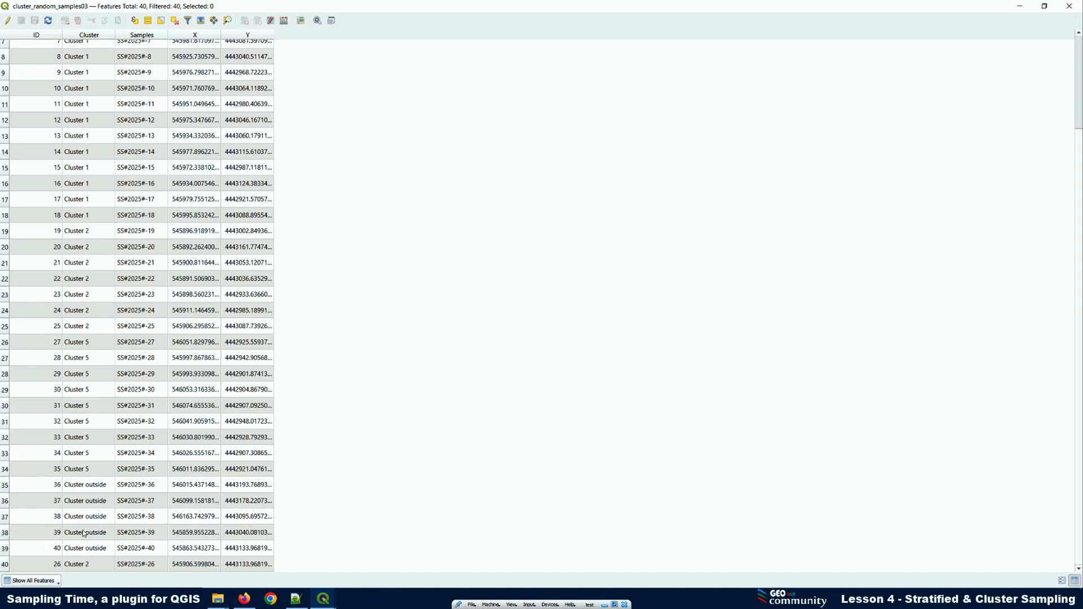
pyautogui.click(1016, 9)
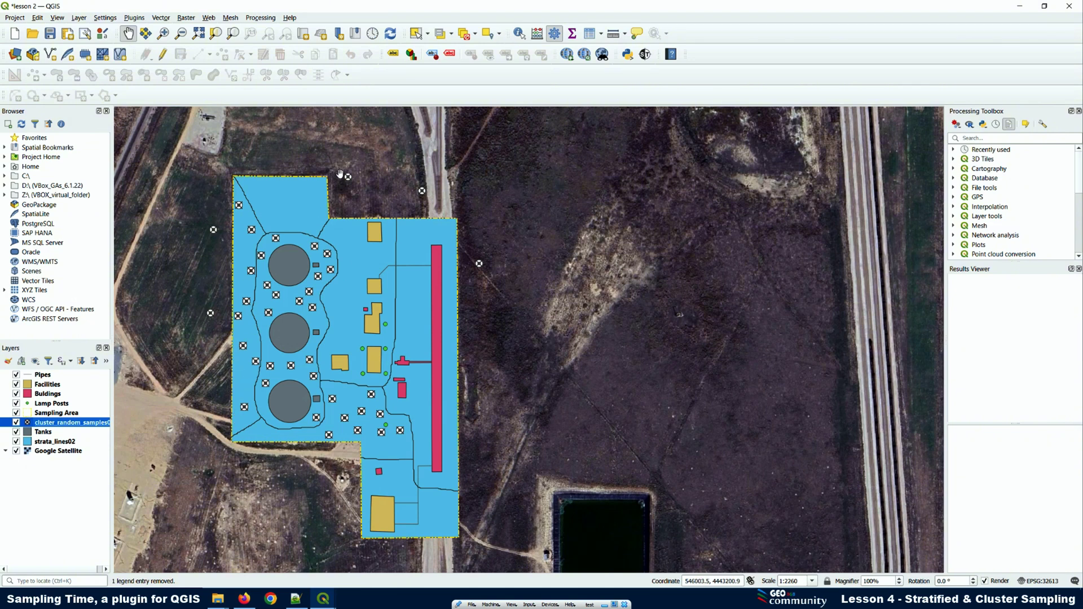
# Remove the cluster_random_samples03 layer from the project.
pyautogui.rightClick(79, 425)
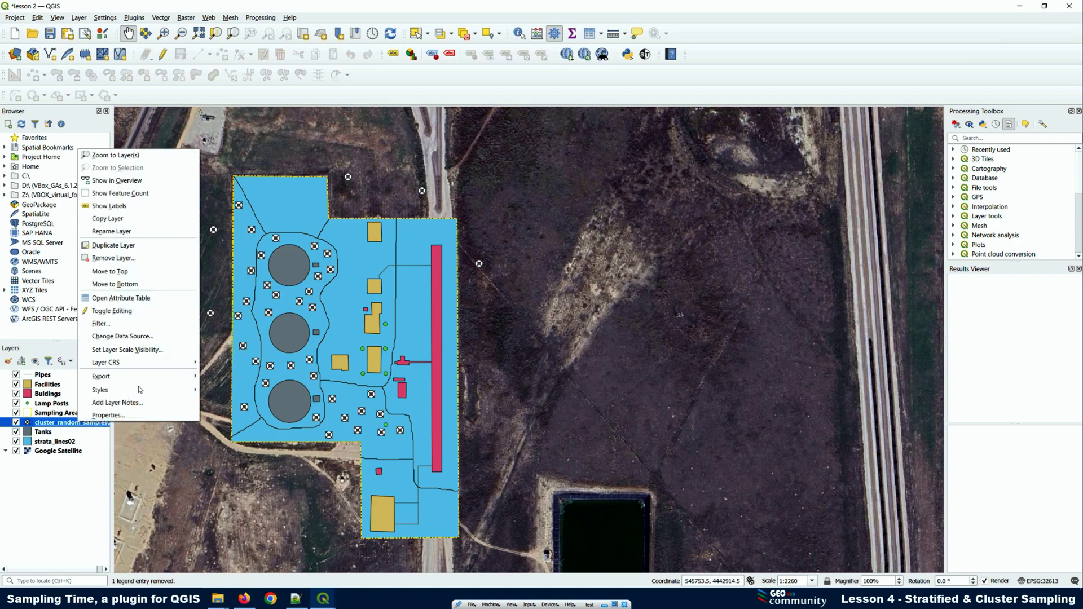
pyautogui.click(111, 259)
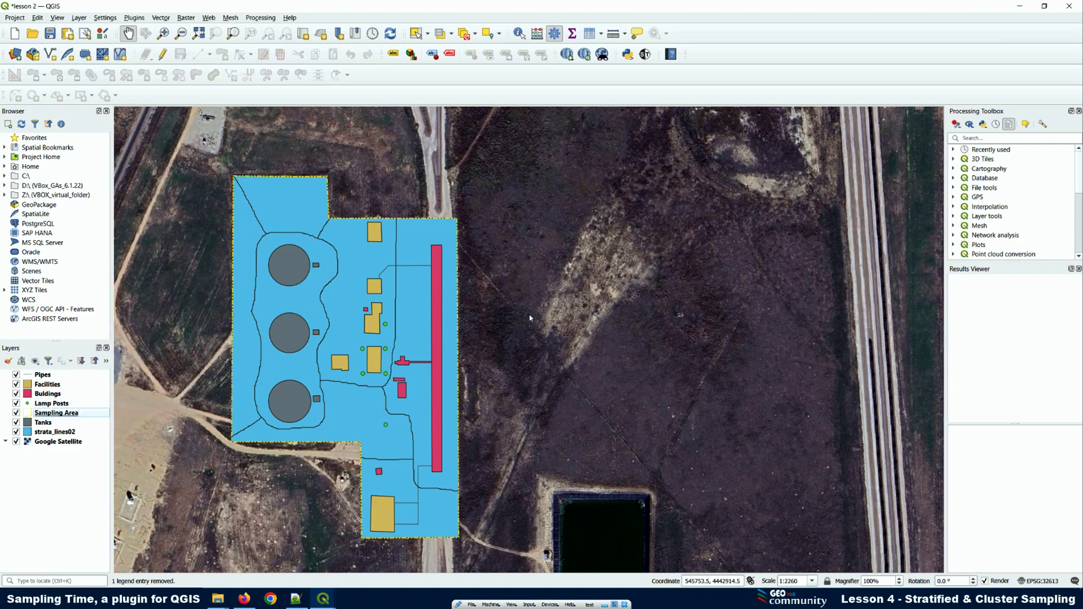
pyautogui.click(534, 313)
# Generate random samples in 4 randomly selected clusters, with at least 10 samples per cluster and a minimum spacing of 10 m.
pyautogui.click(645, 54)
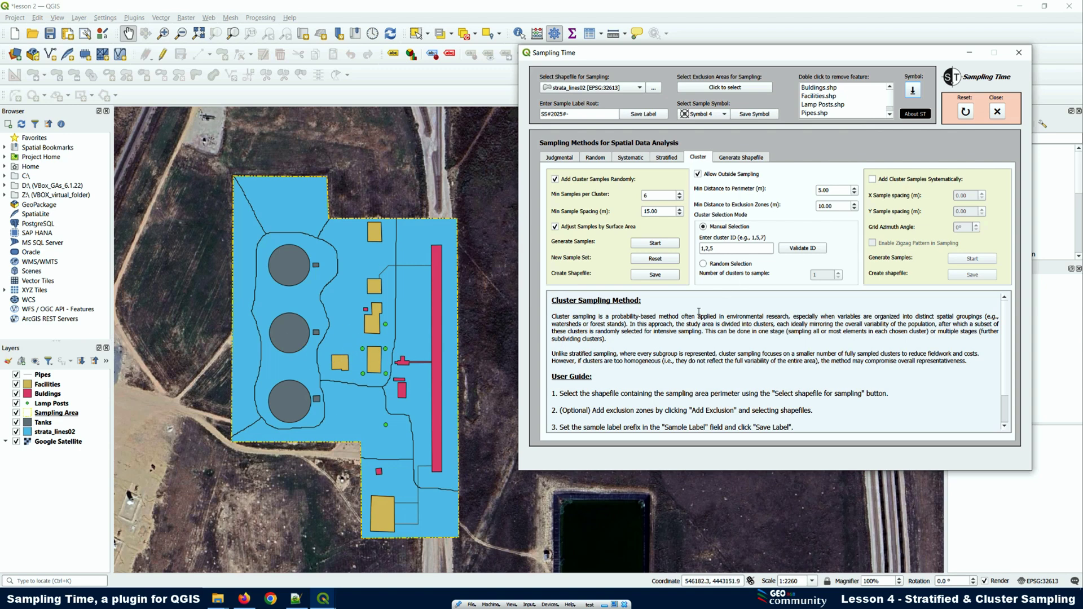
pyautogui.click(704, 264)
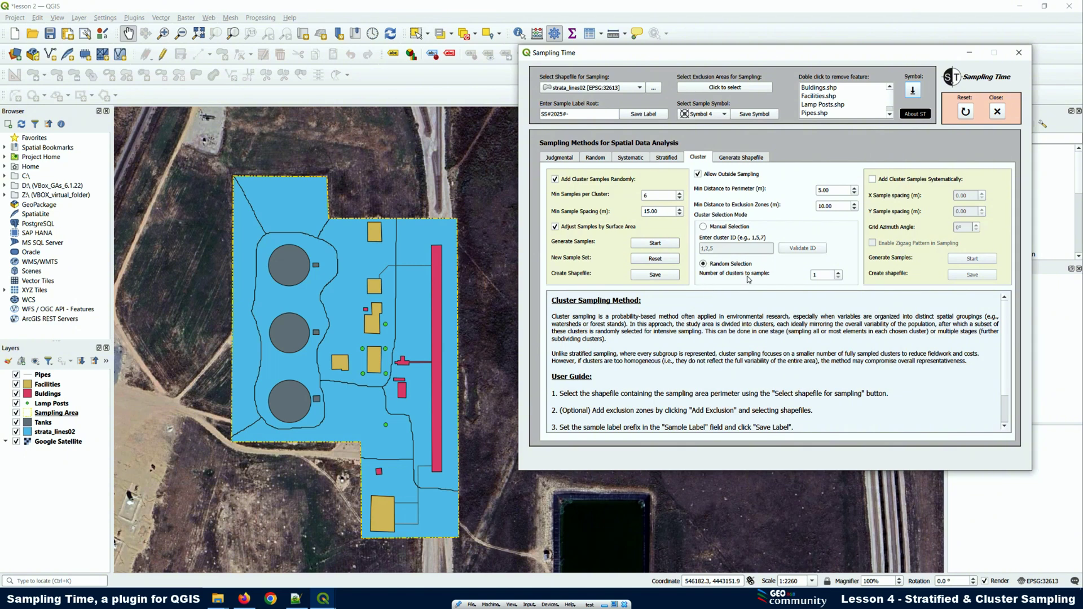
pyautogui.click(838, 273)
pyautogui.doubleClick(645, 195)
pyautogui.press('Tab')
pyautogui.write('10')
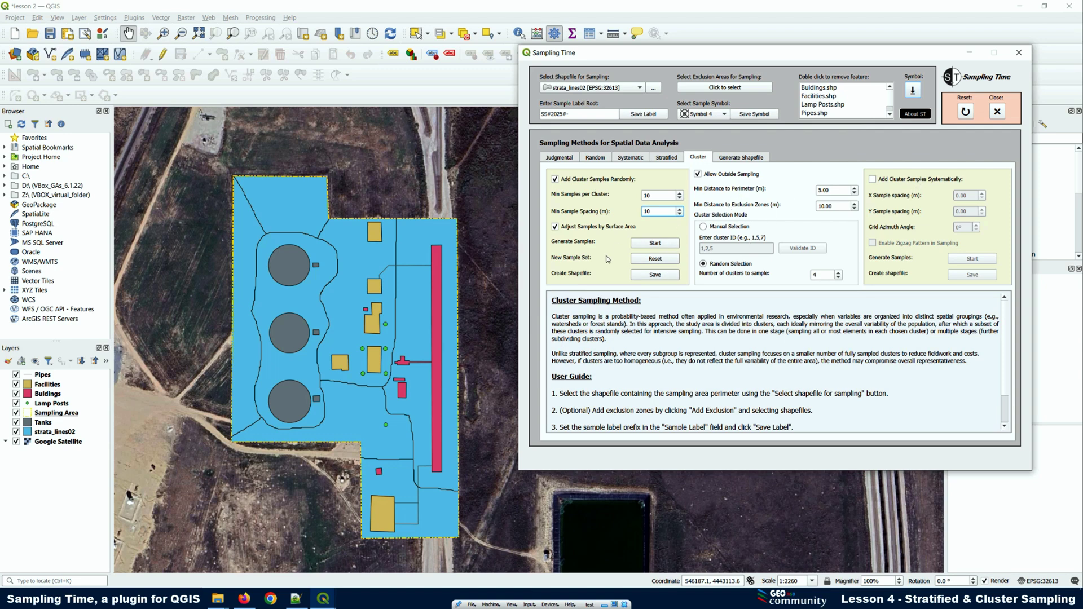
pyautogui.click(655, 243)
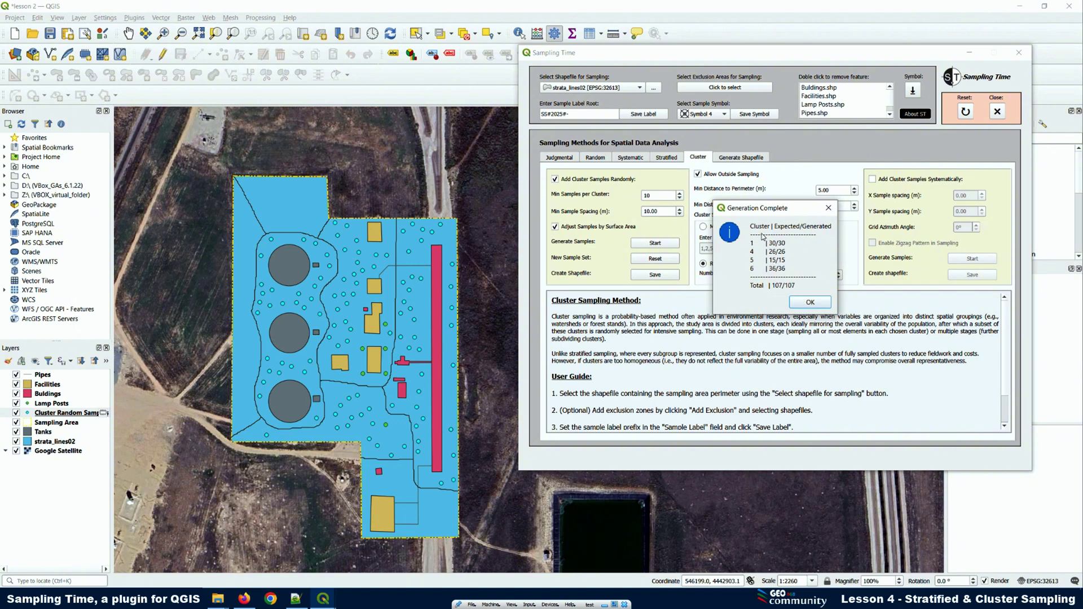
pyautogui.moveTo(763, 210); pyautogui.dragTo(863, 188)
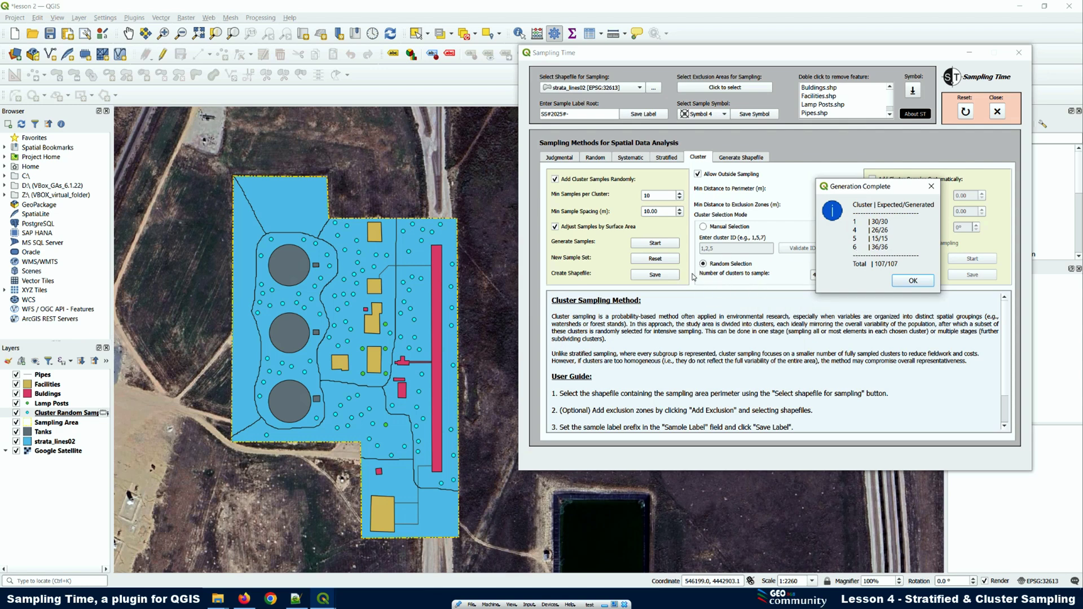
# Close the generation report and remove the temporary random cluster samples layer from the project.
pyautogui.click(912, 281)
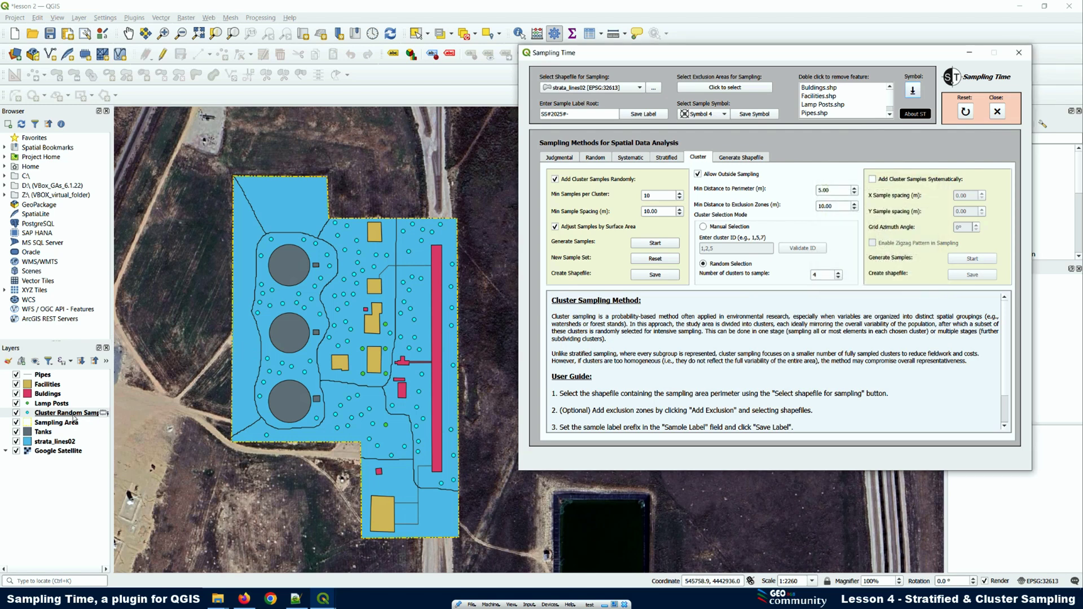
pyautogui.rightClick(74, 418)
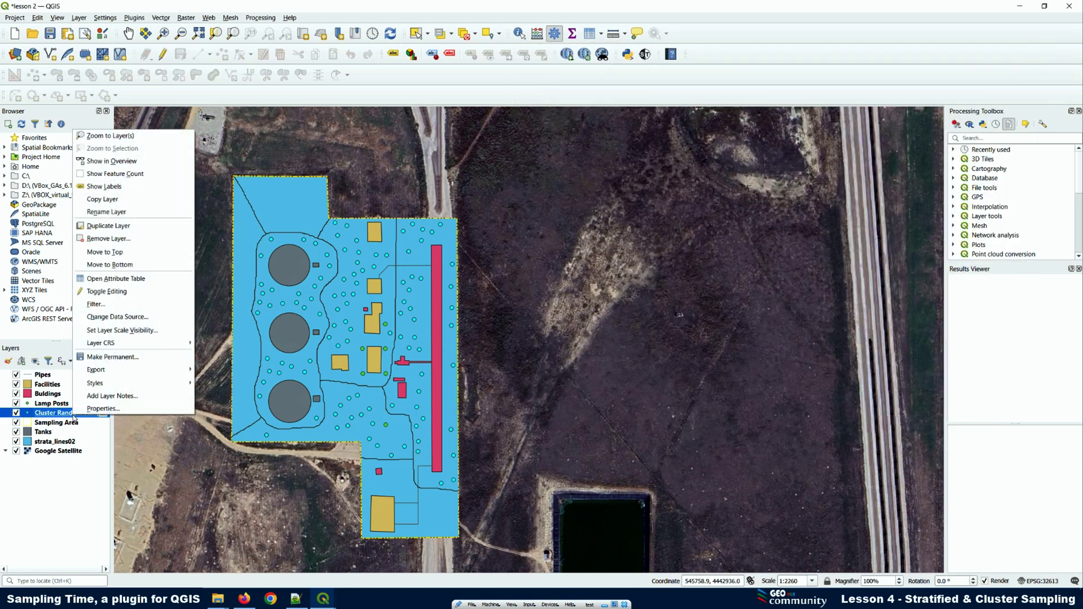
pyautogui.click(103, 239)
pyautogui.press('Return')
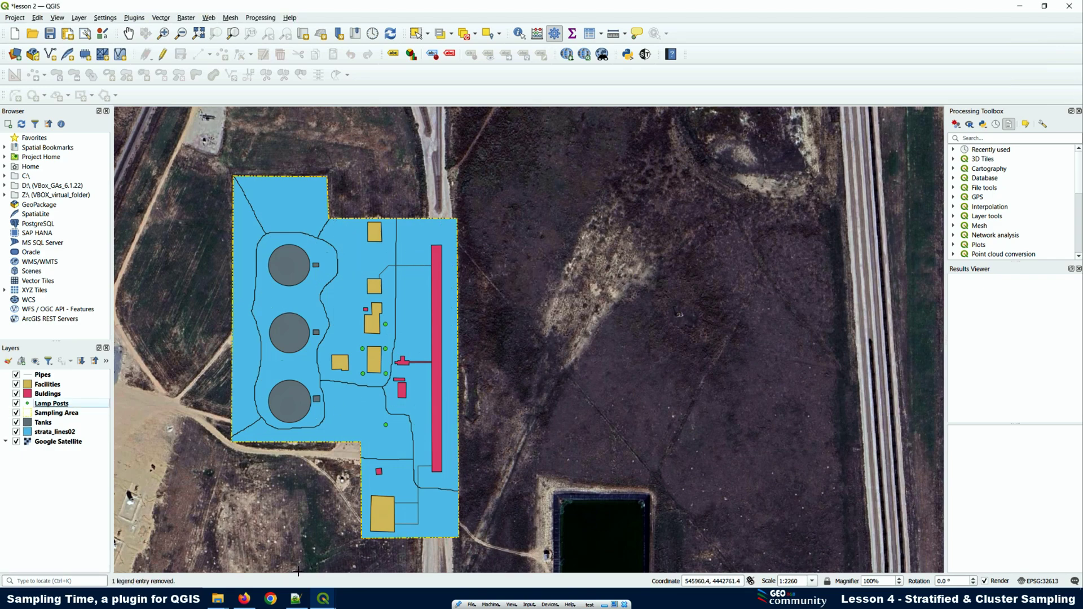
# Generate a new random sample set in 4 randomly selected clusters, and remove its temporary layer.
pyautogui.click(645, 54)
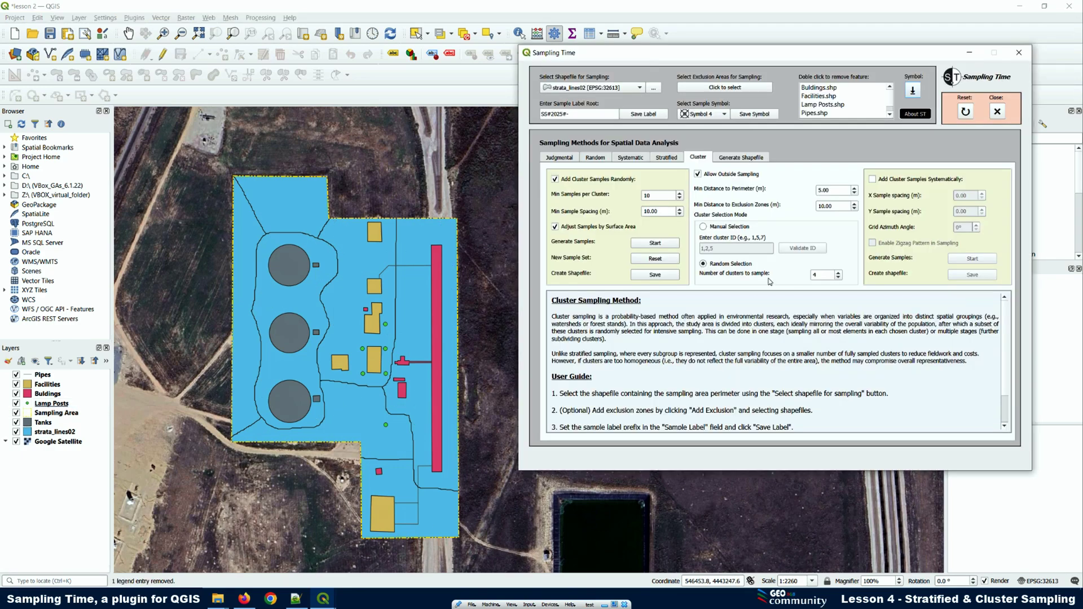
pyautogui.click(655, 258)
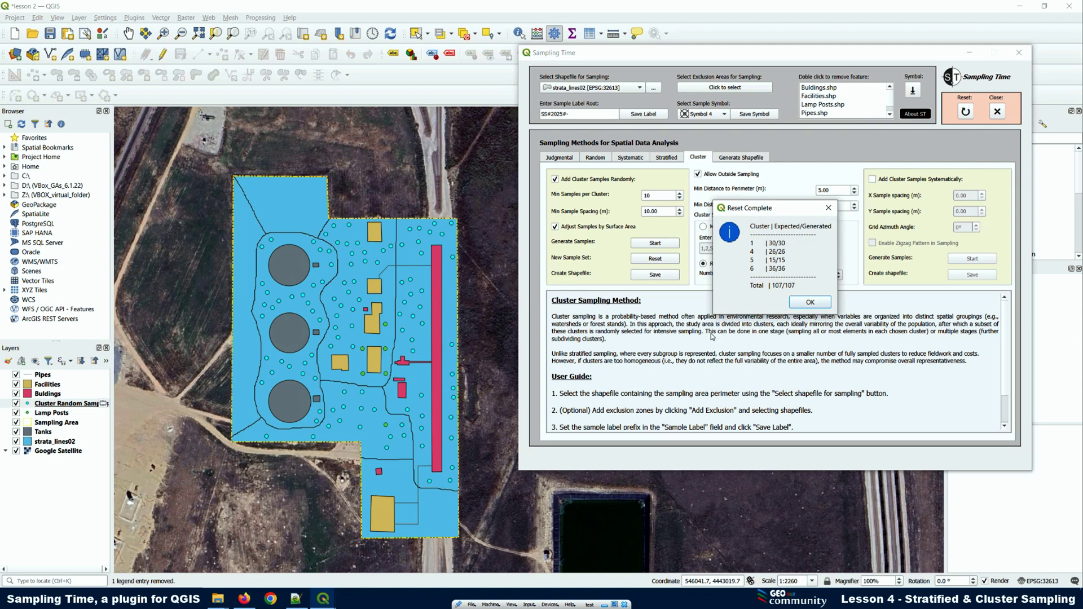
pyautogui.click(813, 303)
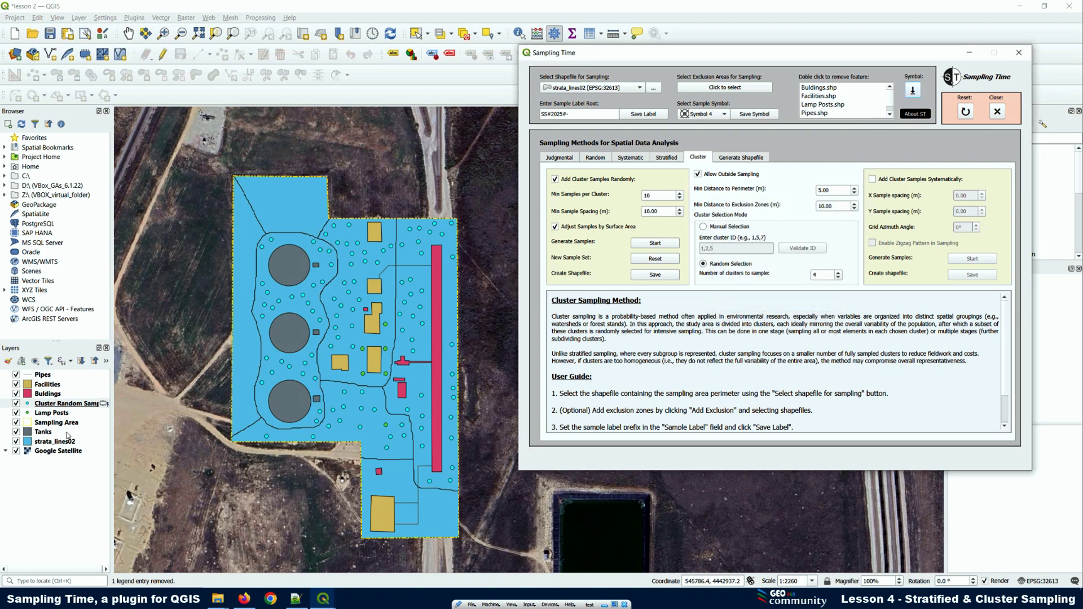
pyautogui.rightClick(61, 405)
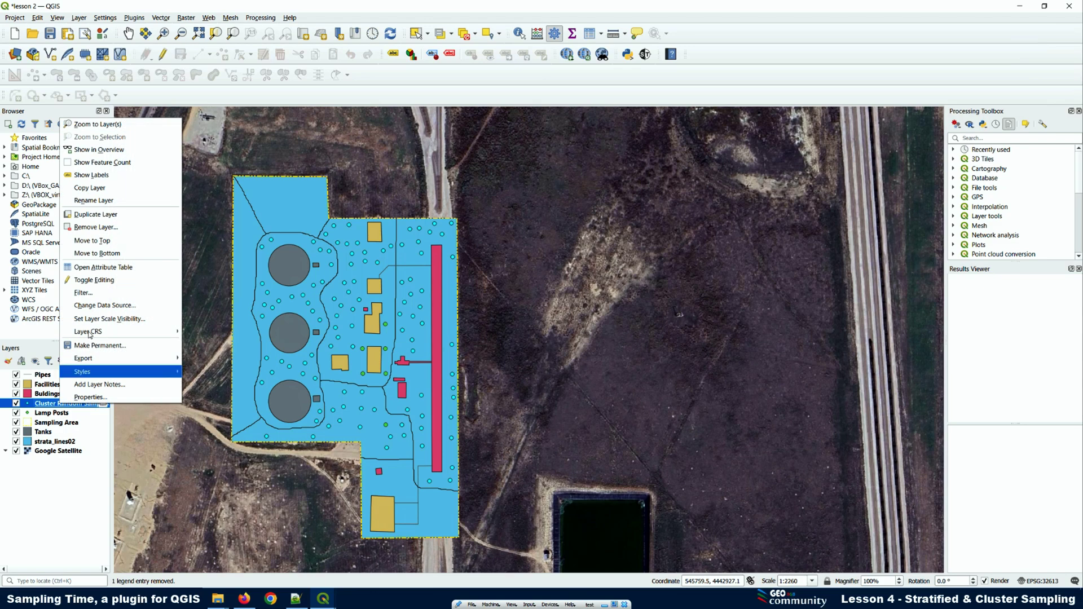
pyautogui.click(94, 228)
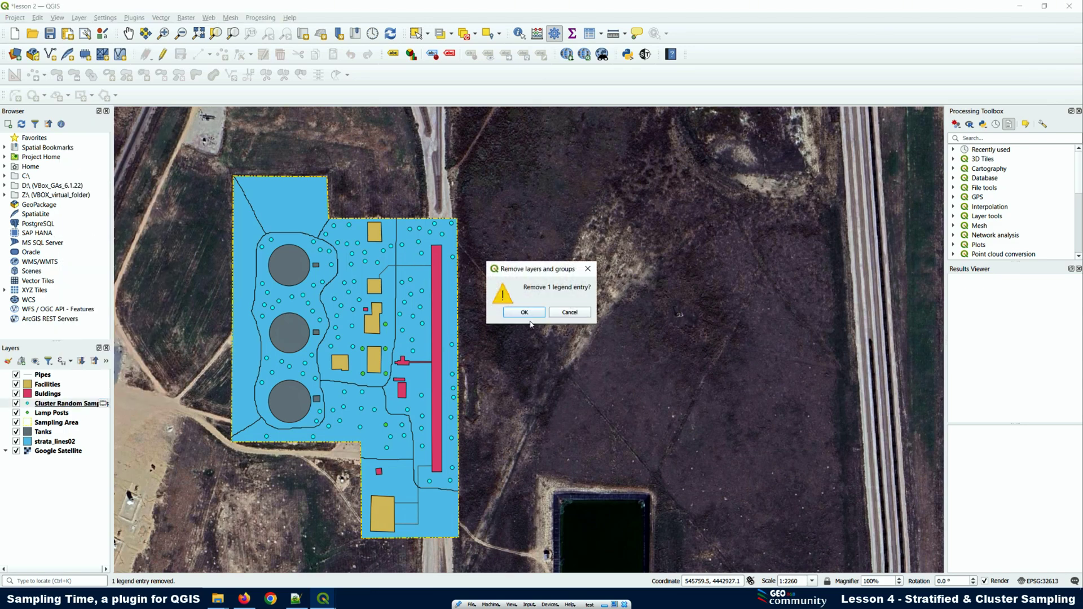
pyautogui.press('Return')
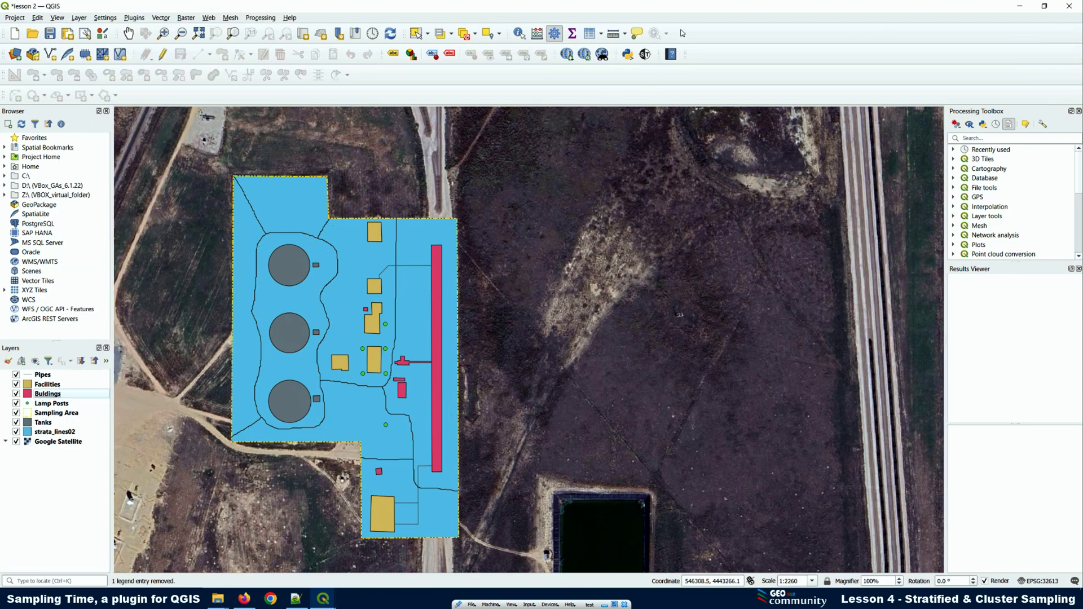
# Generate another new random sample set with the same settings for 4 randomly selected clusters.
pyautogui.click(647, 59)
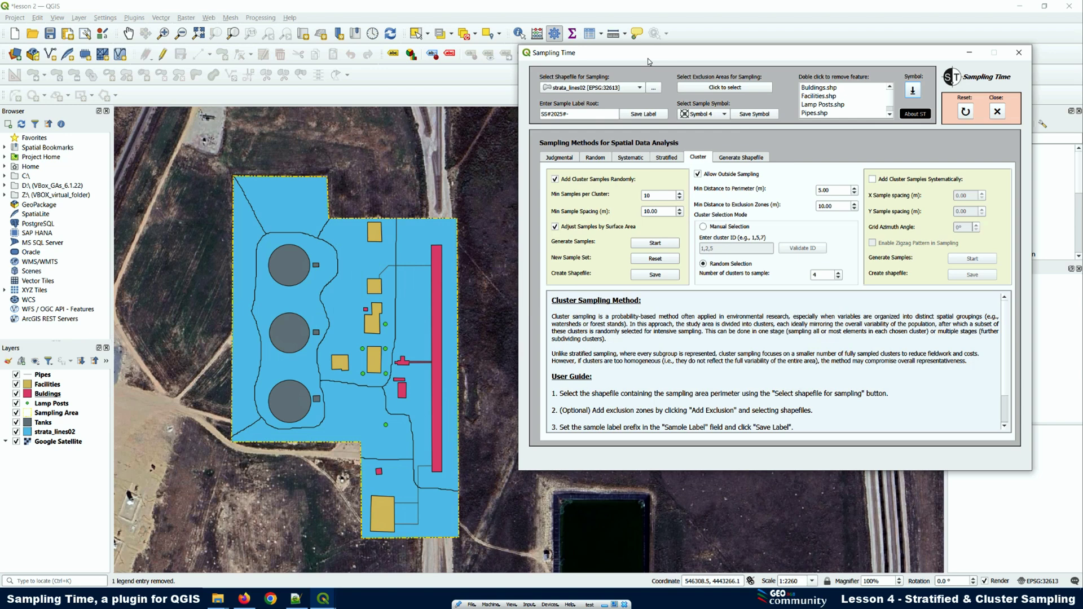
pyautogui.click(651, 260)
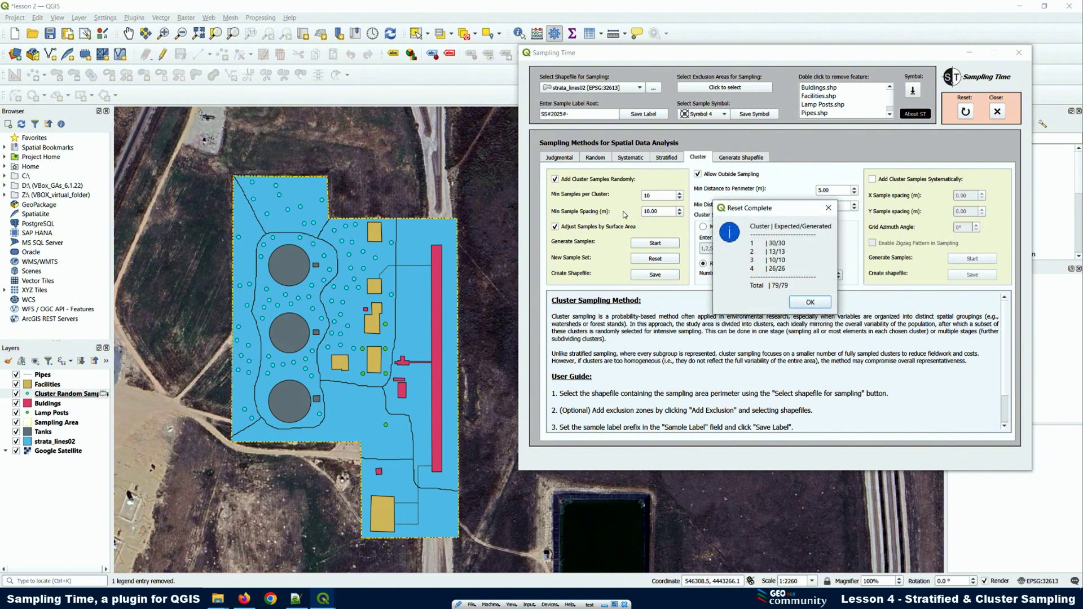
pyautogui.click(810, 304)
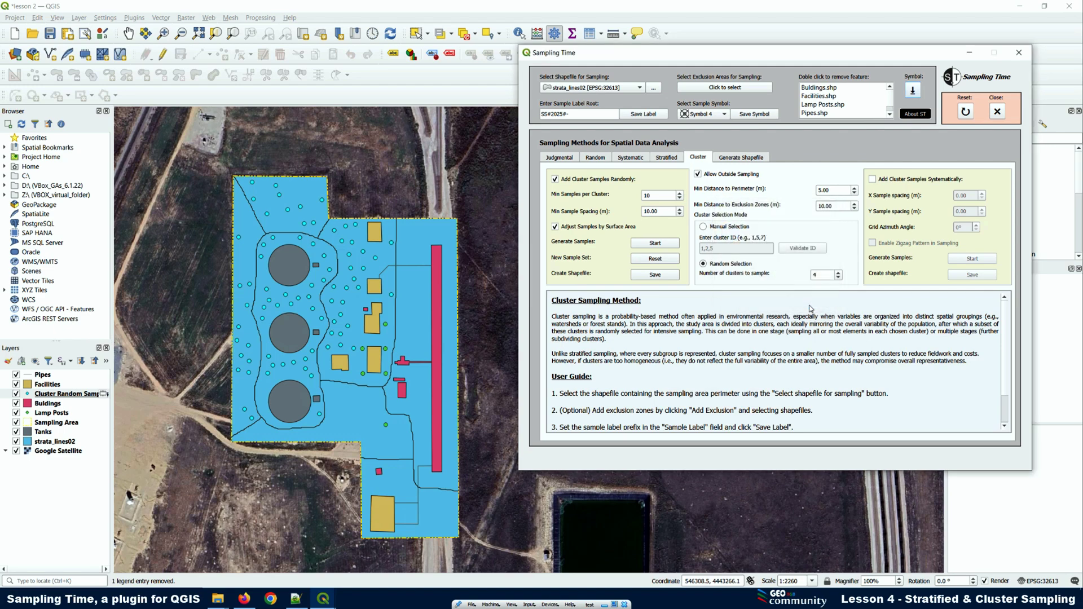
# Save the random samples as cluster_random_samples05 in the cluster folder inside Plugin QGIS on the Desktop.
pyautogui.click(655, 275)
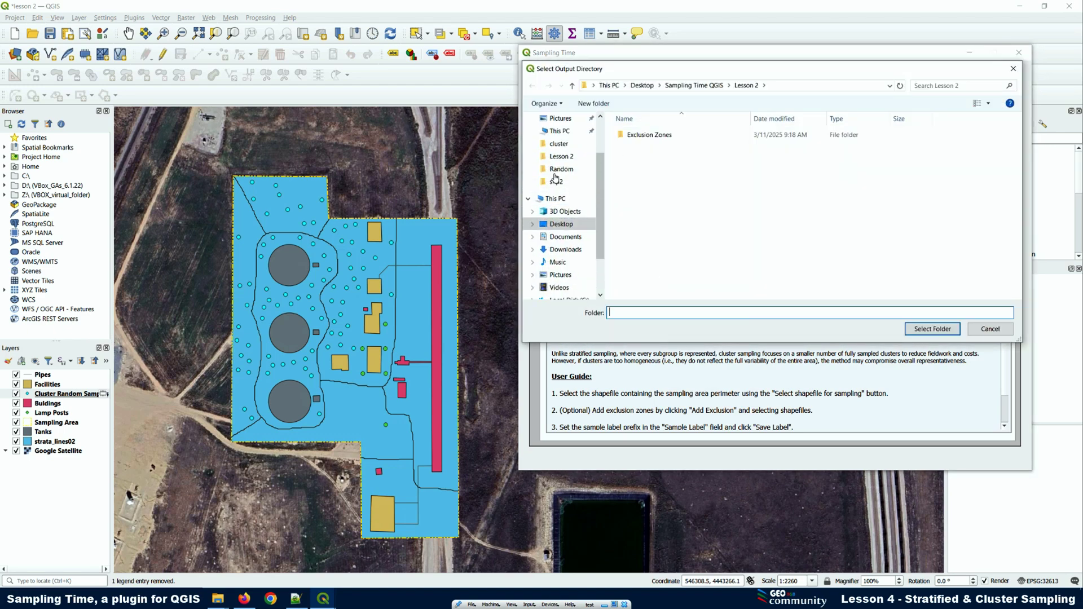
pyautogui.scroll(2, 556, 178)
pyautogui.click(561, 152)
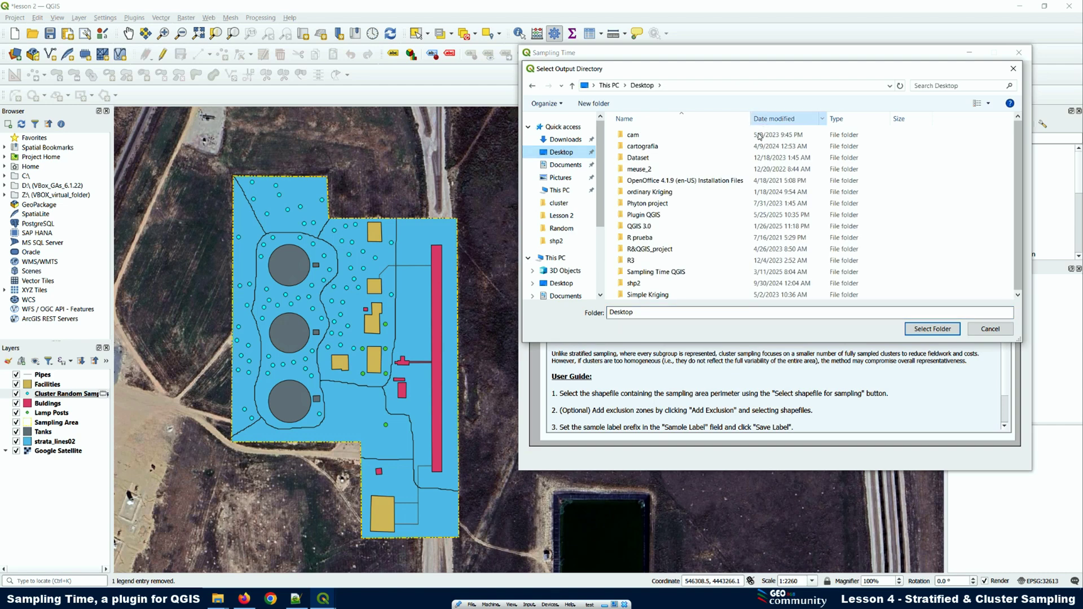
pyautogui.doubleClick(662, 214)
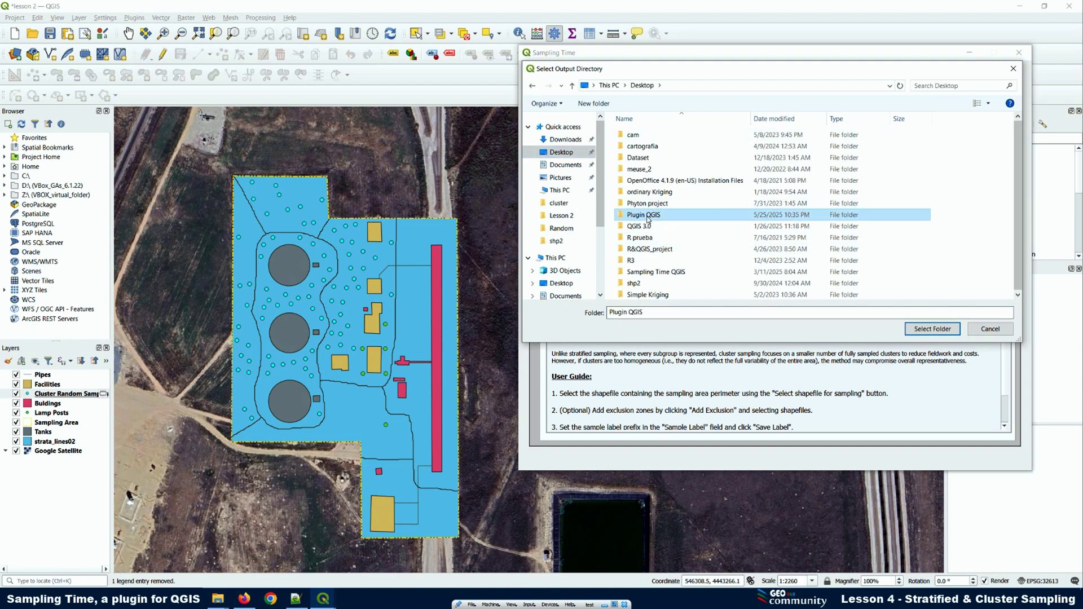
pyautogui.click(643, 133)
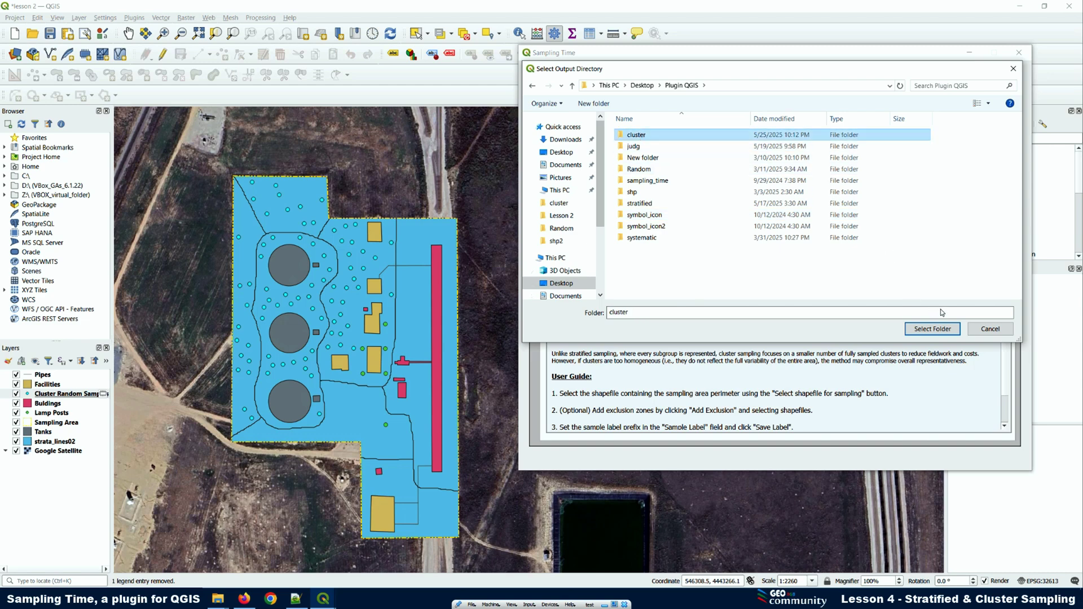
pyautogui.click(934, 328)
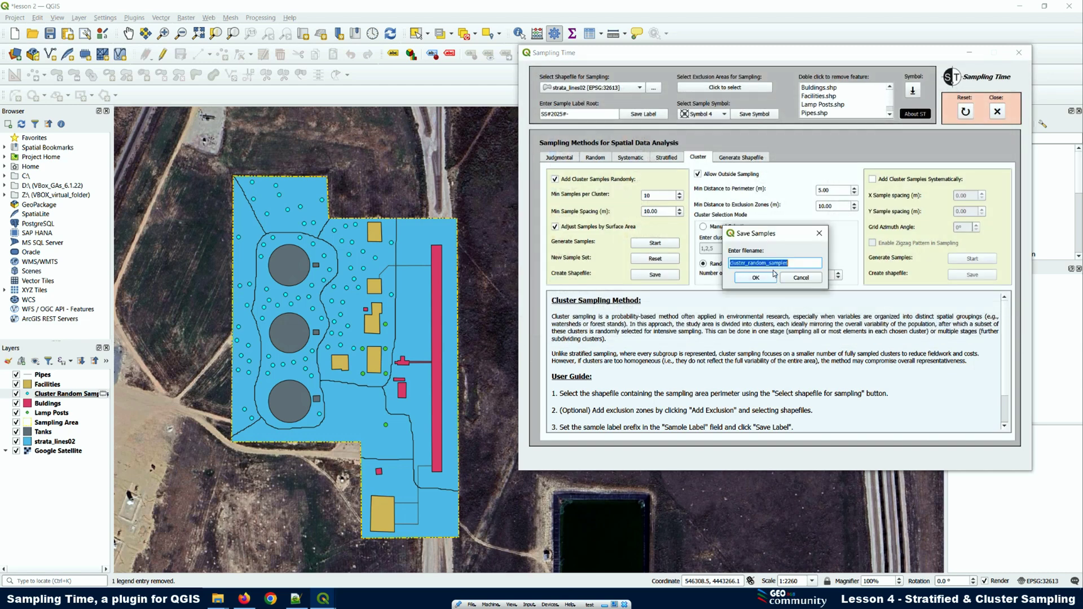
pyautogui.click(791, 263)
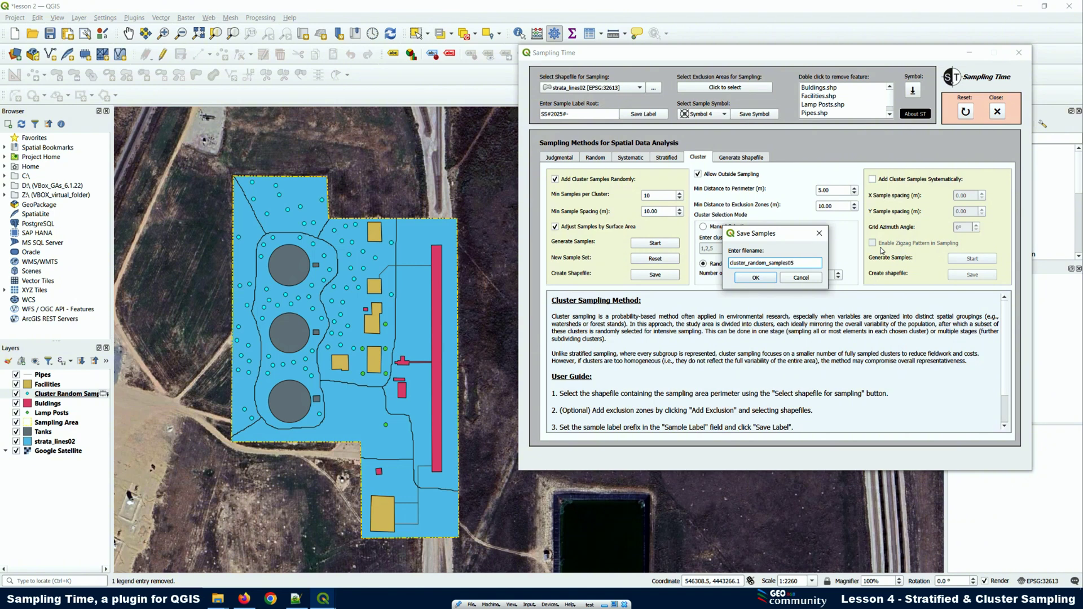
pyautogui.click(747, 280)
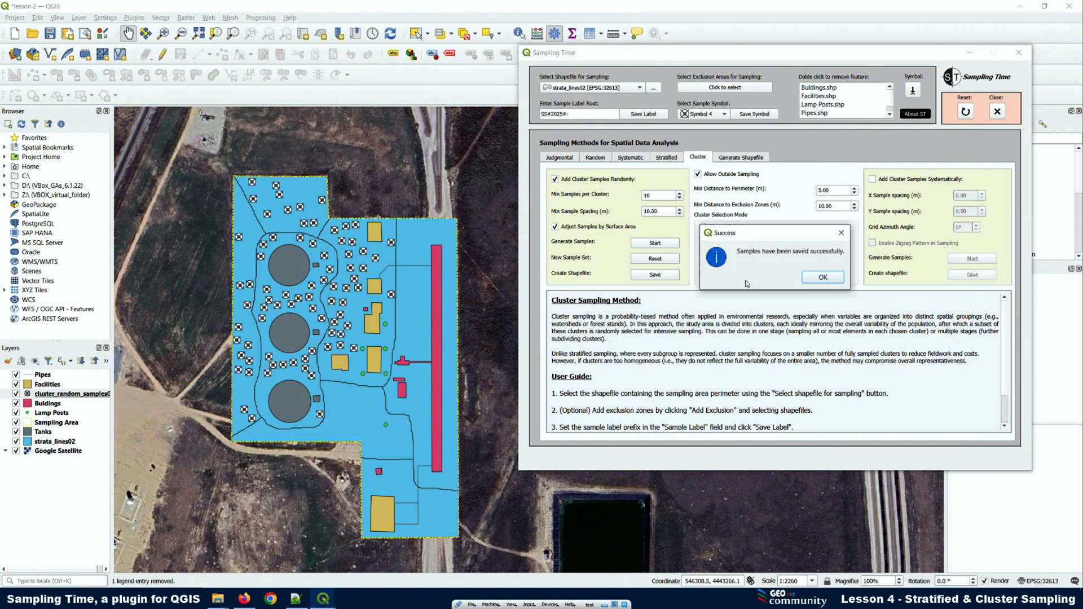
pyautogui.click(806, 278)
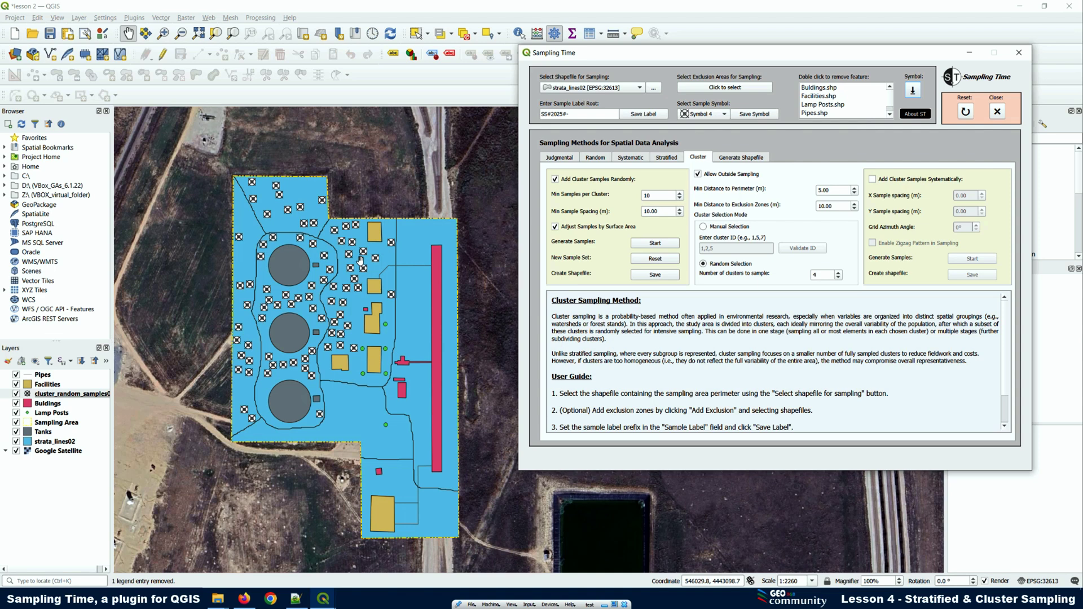
# Remove the saved cluster_random_samples05 layer from the project.
pyautogui.rightClick(56, 394)
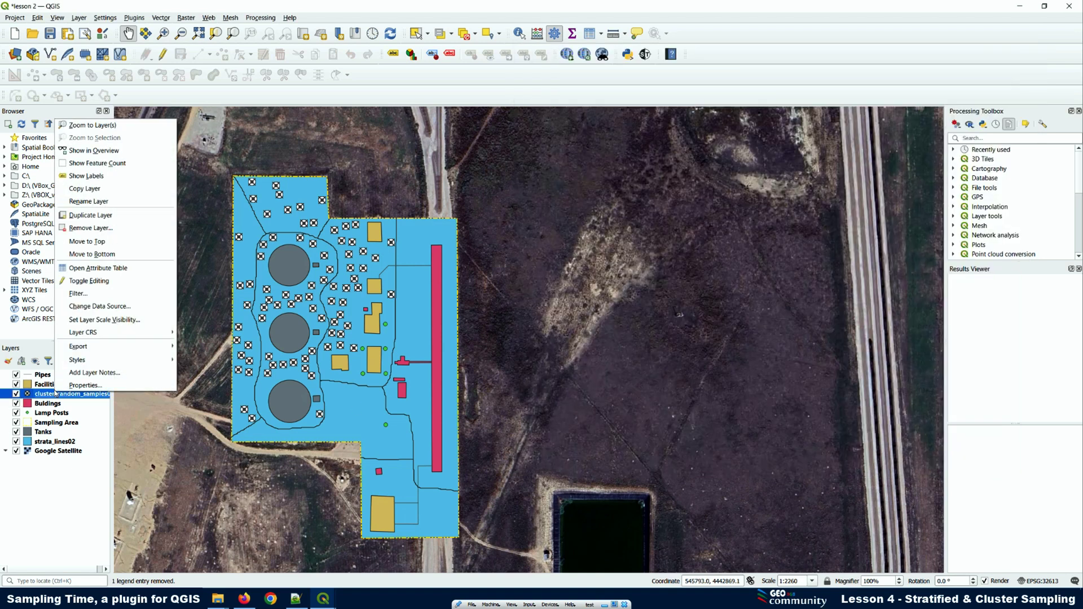
pyautogui.click(97, 229)
pyautogui.click(523, 314)
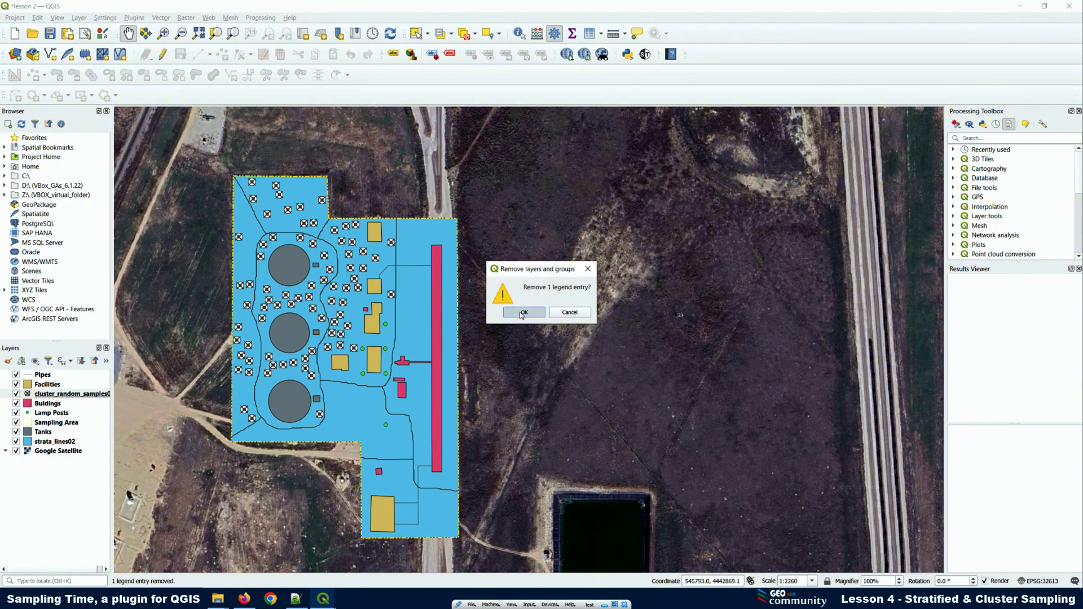
# Enable systematic cluster sampling with X and Y sample spacing of 15 m and a grid azimuth angle of 10°.
pyautogui.click(645, 54)
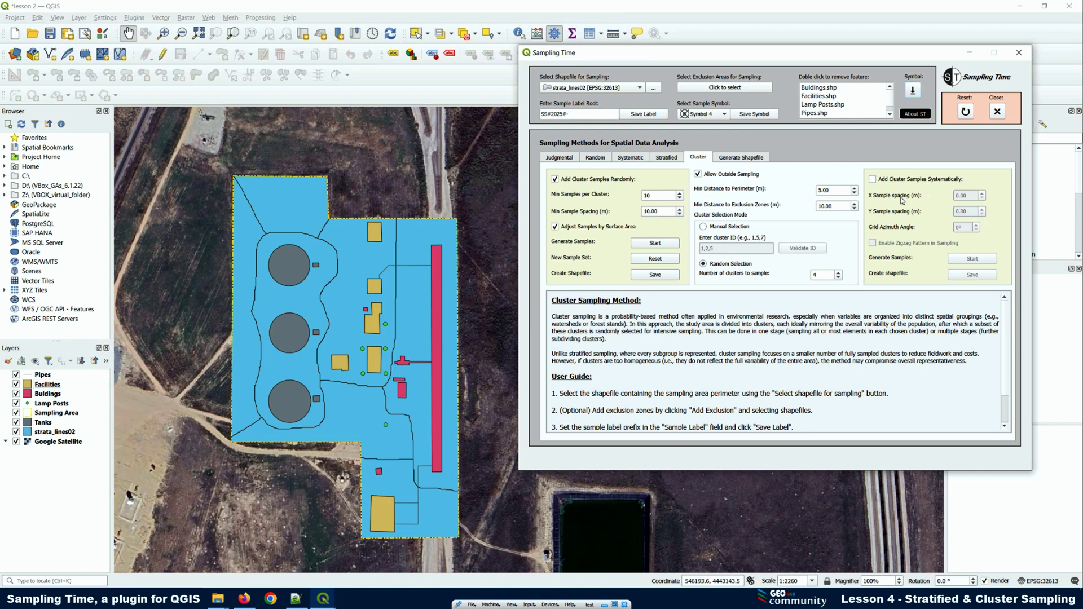
pyautogui.click(873, 180)
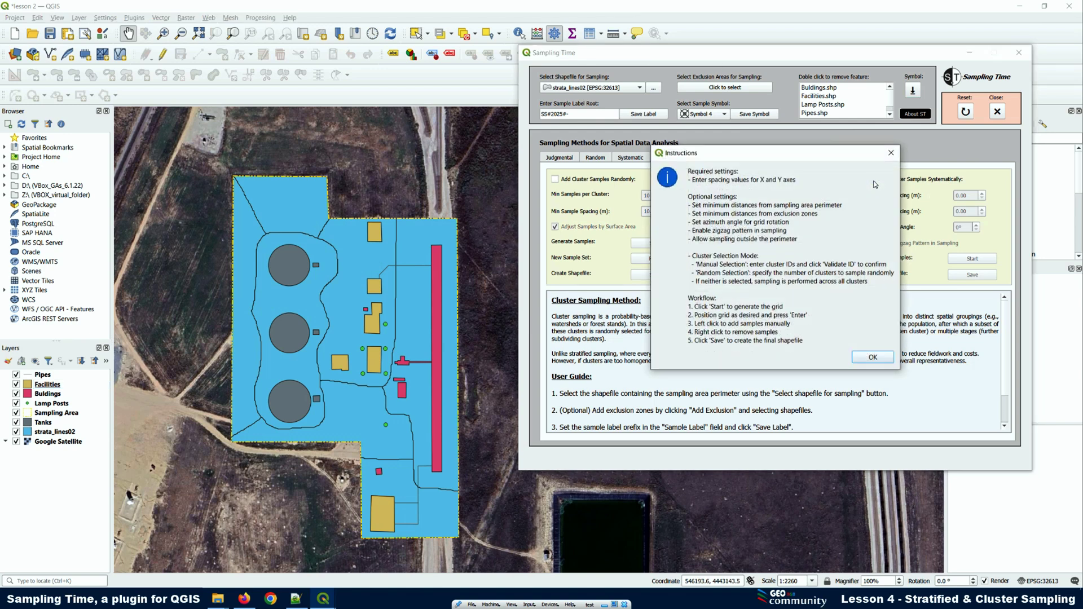
pyautogui.click(874, 359)
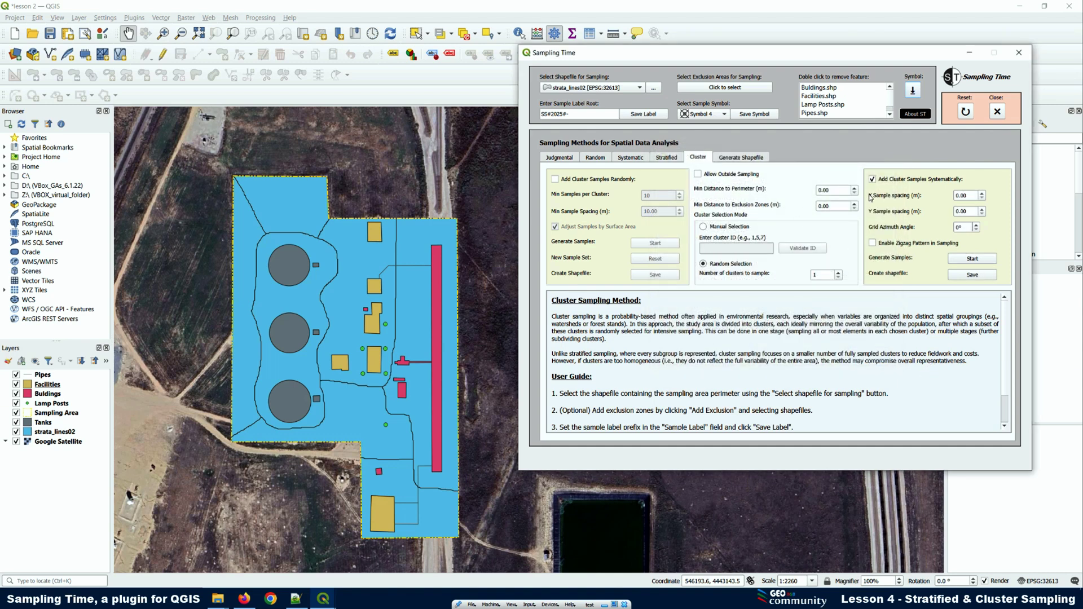
pyautogui.doubleClick(970, 197)
pyautogui.write('15')
pyautogui.doubleClick(969, 212)
pyautogui.doubleClick(961, 228)
# Set the minimum distances to 5 m from the perimeter and 15 m from exclusion zones, and allow outside sampling.
pyautogui.click(820, 191)
pyautogui.moveTo(838, 190); pyautogui.dragTo(805, 186)
pyautogui.write('5')
pyautogui.moveTo(833, 206); pyautogui.dragTo(797, 200)
pyautogui.write('1')
pyautogui.click(701, 175)
# Generate the systematic grid for 3 randomly selected clusters, position it over the whole sampling area and confirm the placement.
pyautogui.click(839, 272)
pyautogui.click(971, 258)
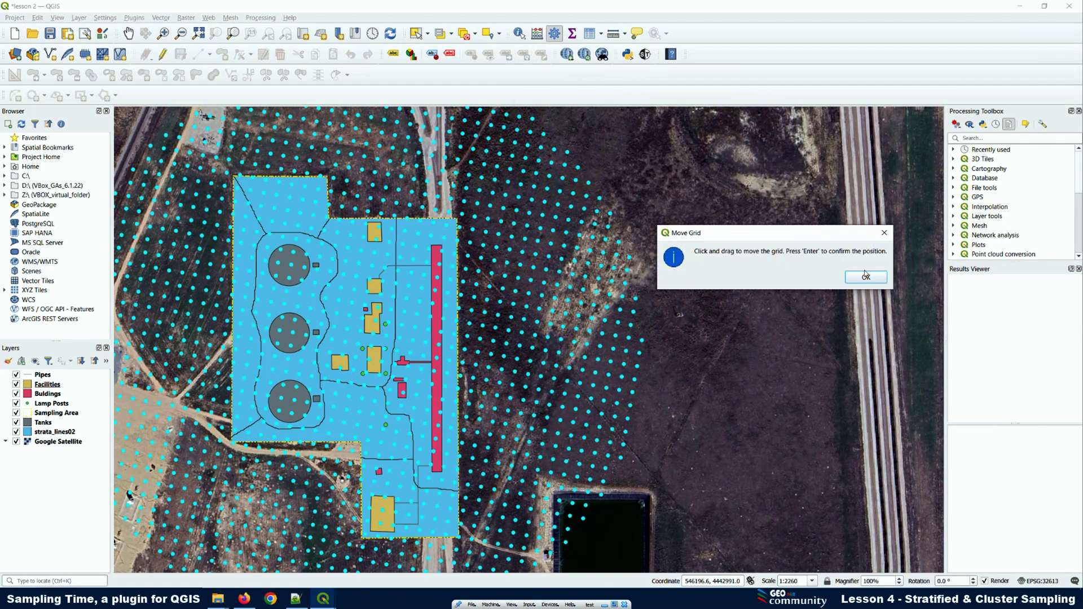
pyautogui.click(865, 277)
pyautogui.scroll(-1, 486, 220)
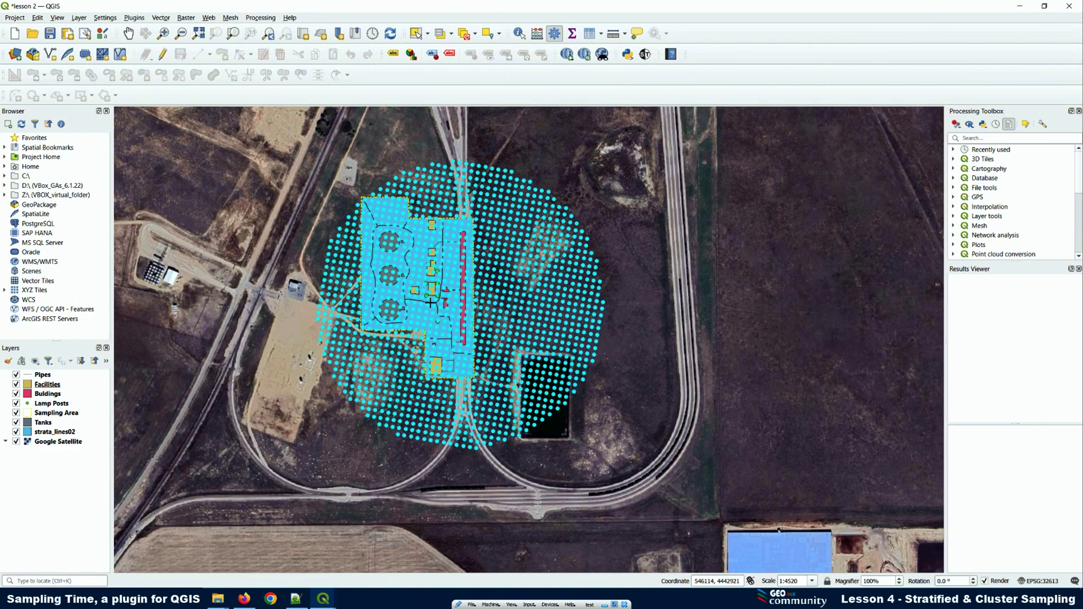
pyautogui.moveTo(431, 303); pyautogui.dragTo(427, 294)
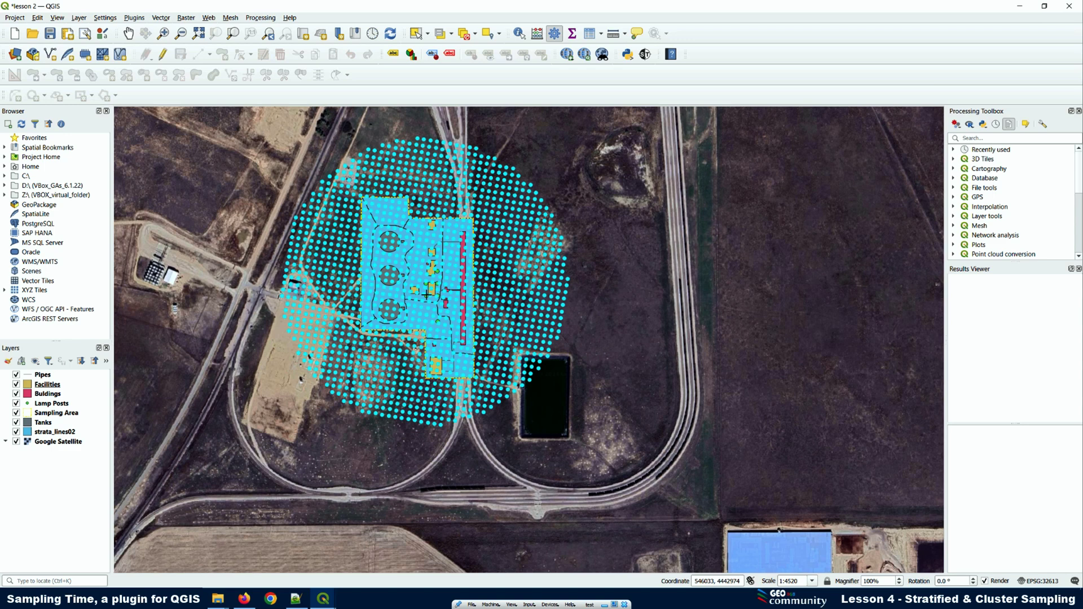
pyautogui.moveTo(427, 294); pyautogui.dragTo(427, 294)
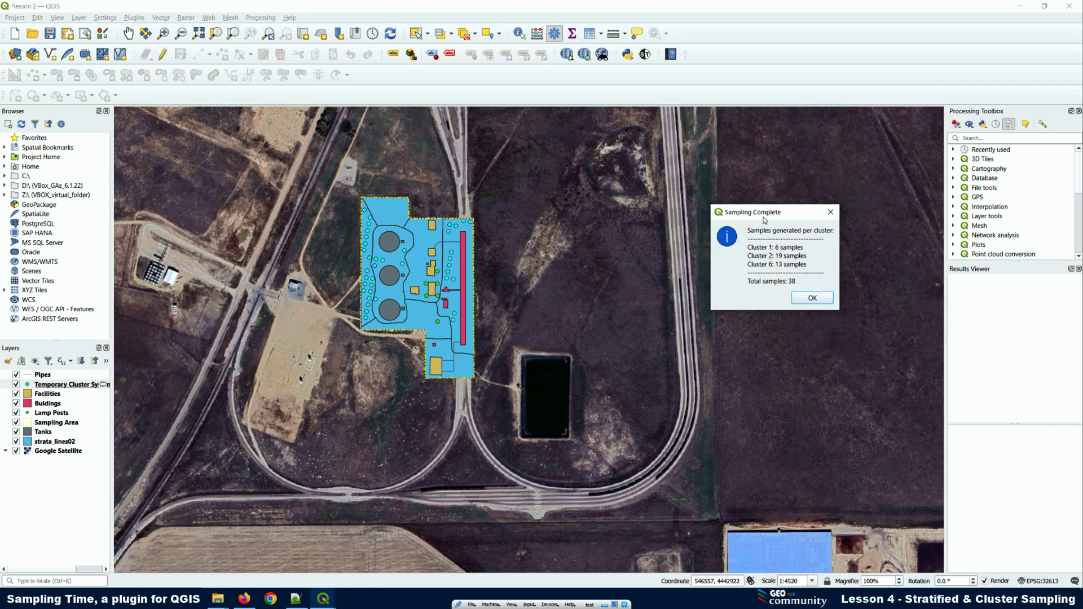
pyautogui.moveTo(765, 219); pyautogui.dragTo(571, 233)
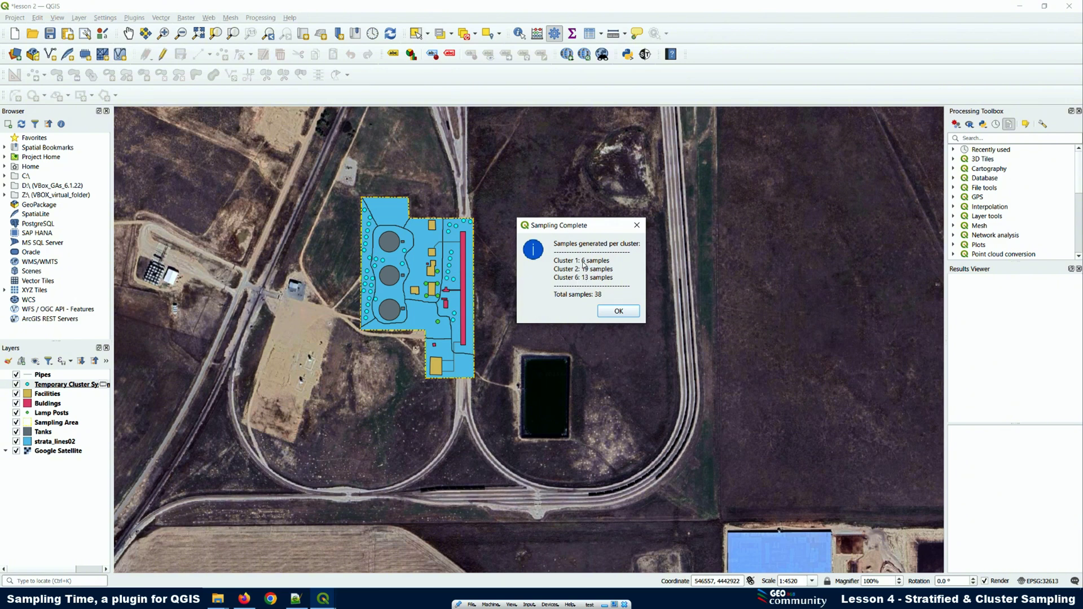
pyautogui.click(618, 311)
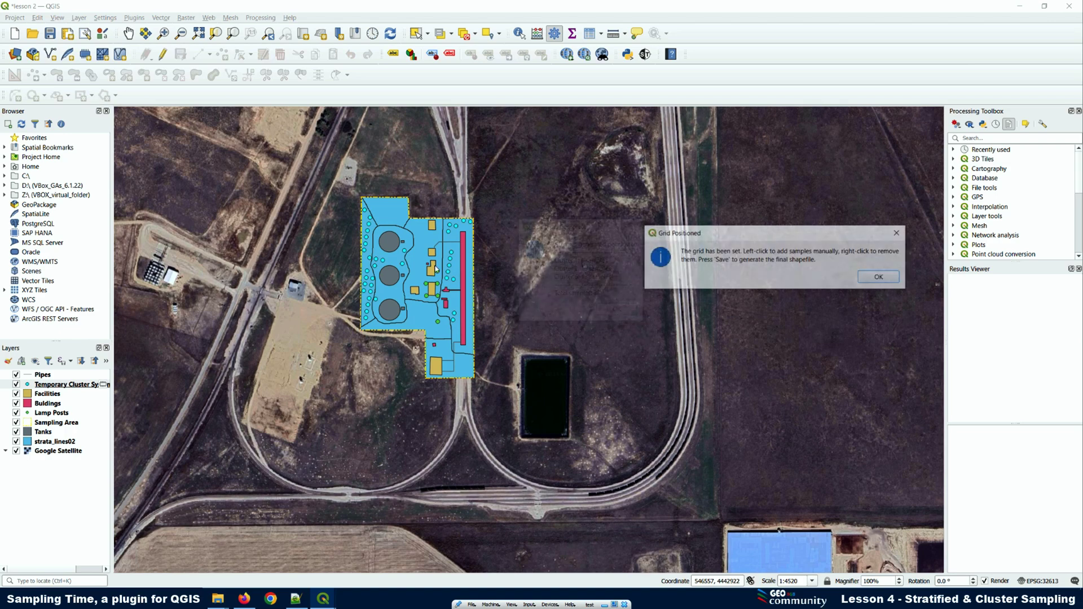
pyautogui.click(880, 277)
pyautogui.scroll(1, 425, 271)
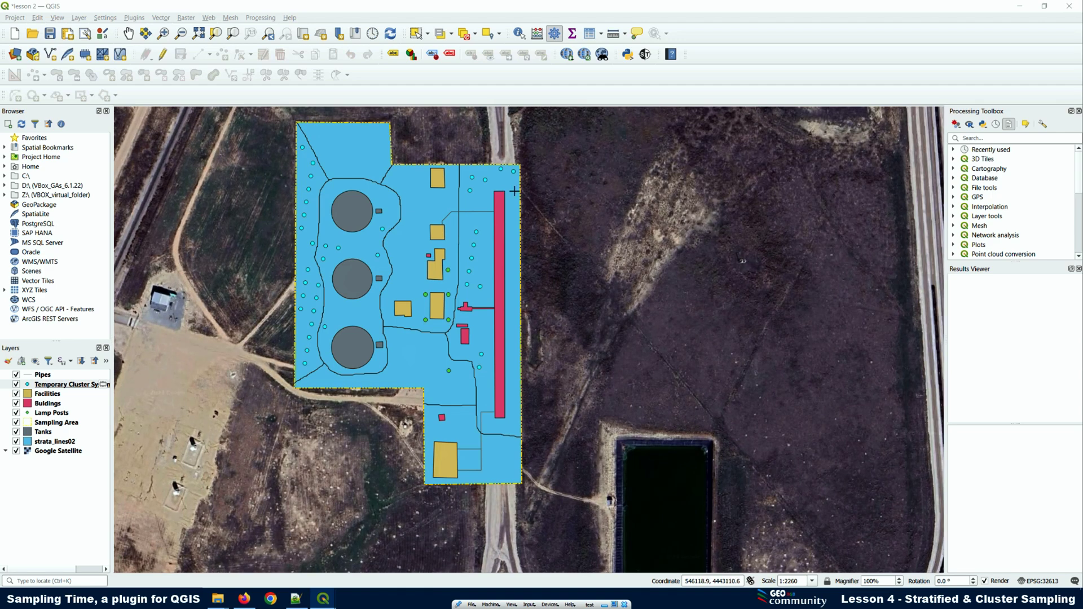
# Add two samples manually outside the perimeter, just below the southern edge of the tank area.
pyautogui.click(301, 406)
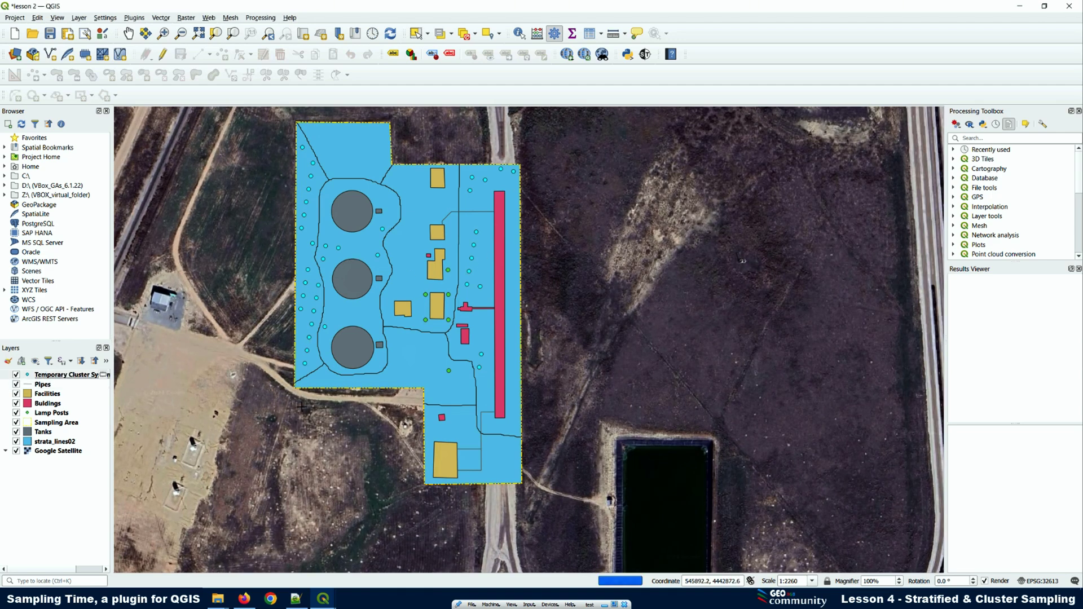
pyautogui.click(391, 406)
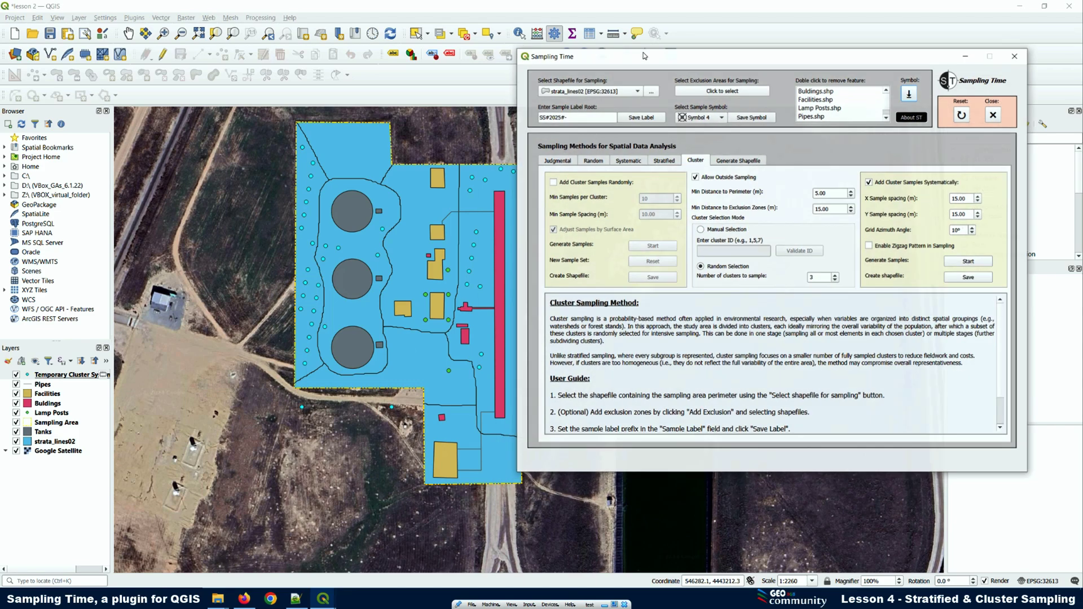
pyautogui.click(645, 55)
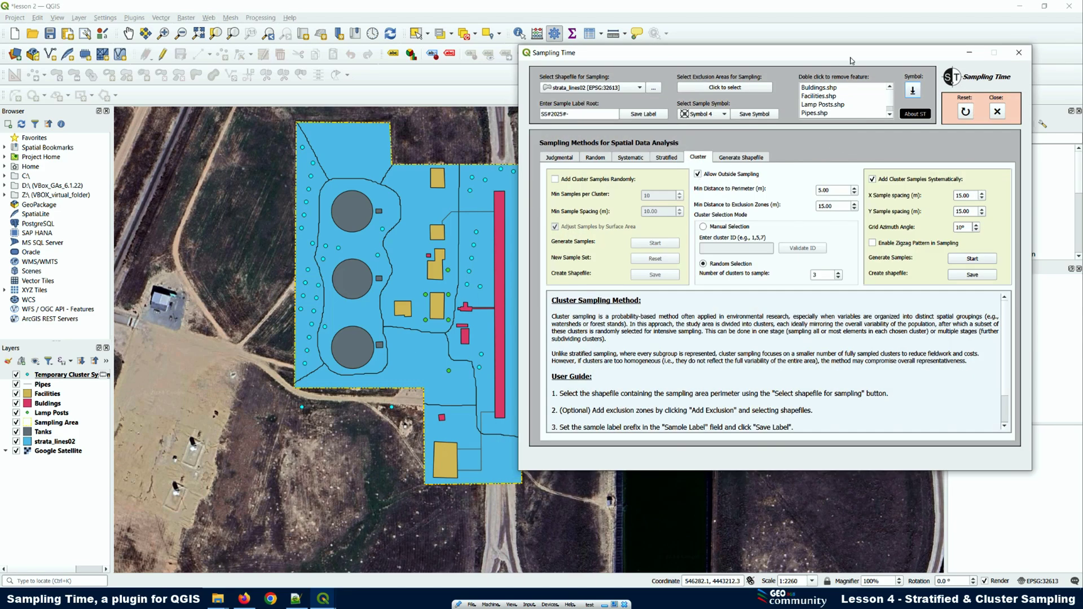
# Add one sample manually just north of the long red building, keeping it clear of the exclusion-zone buffer.
pyautogui.moveTo(745, 55); pyautogui.dragTo(838, 94)
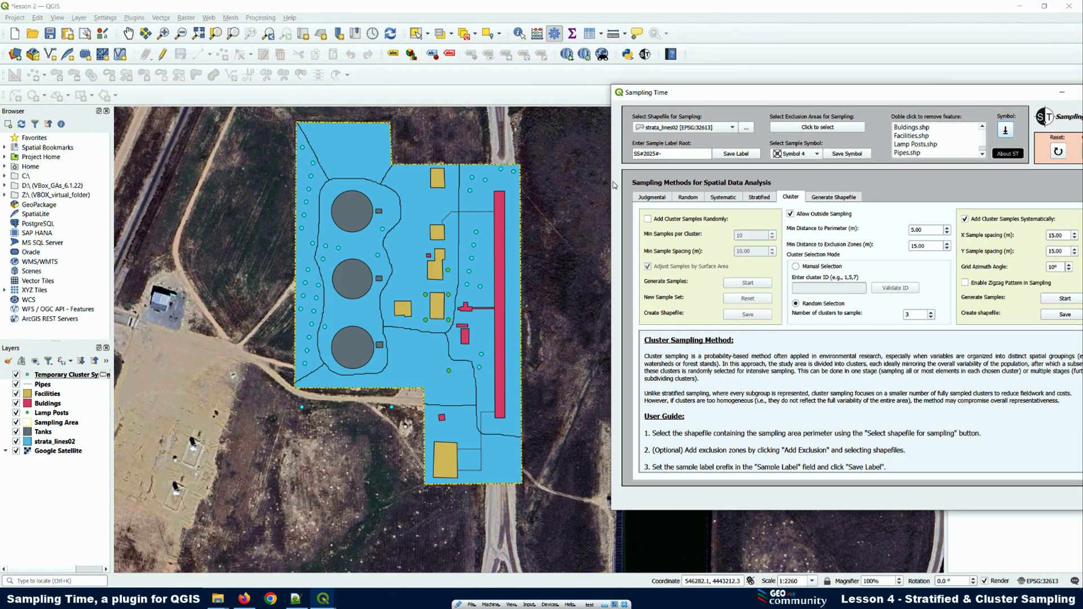
pyautogui.click(484, 180)
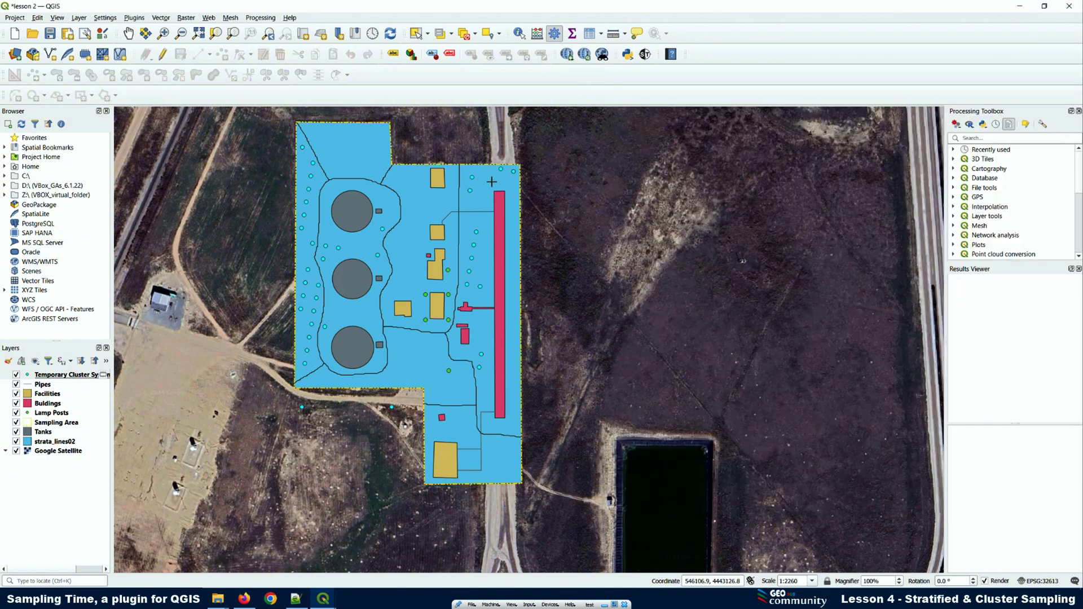
pyautogui.click(491, 178)
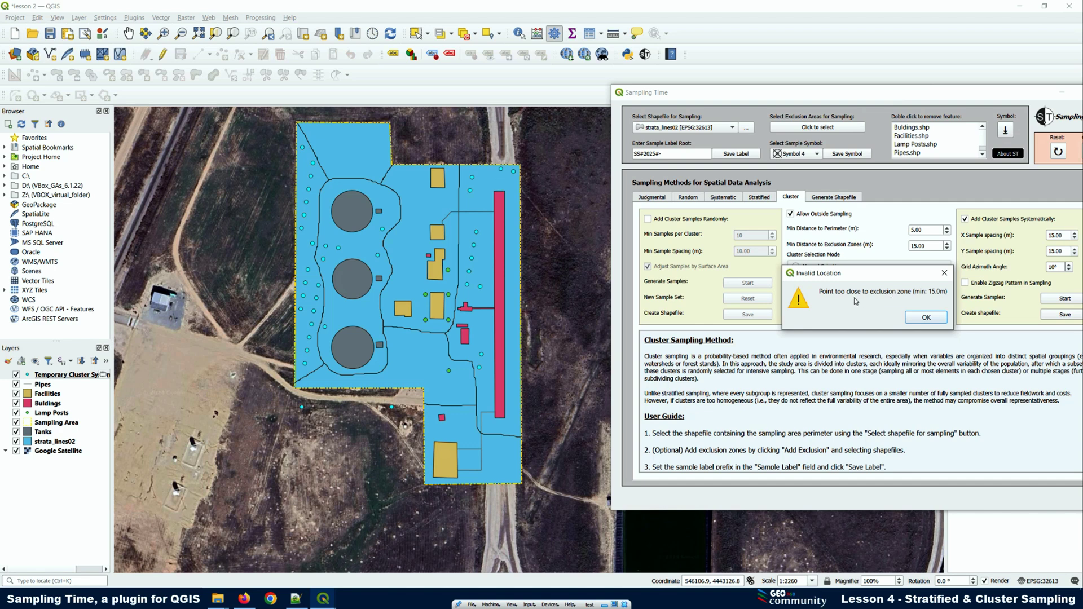
pyautogui.click(931, 318)
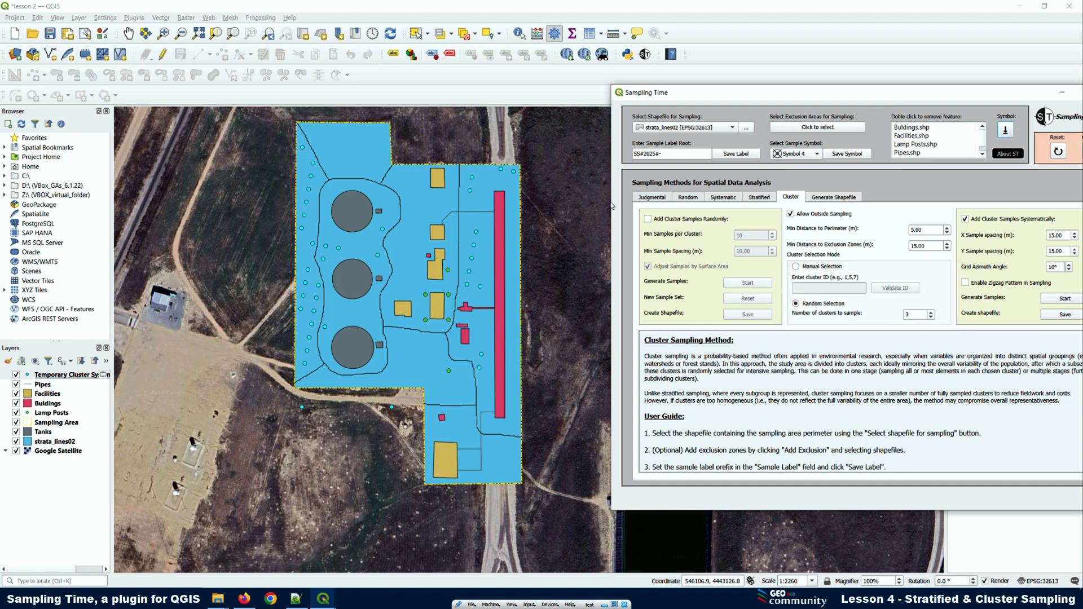
pyautogui.click(486, 179)
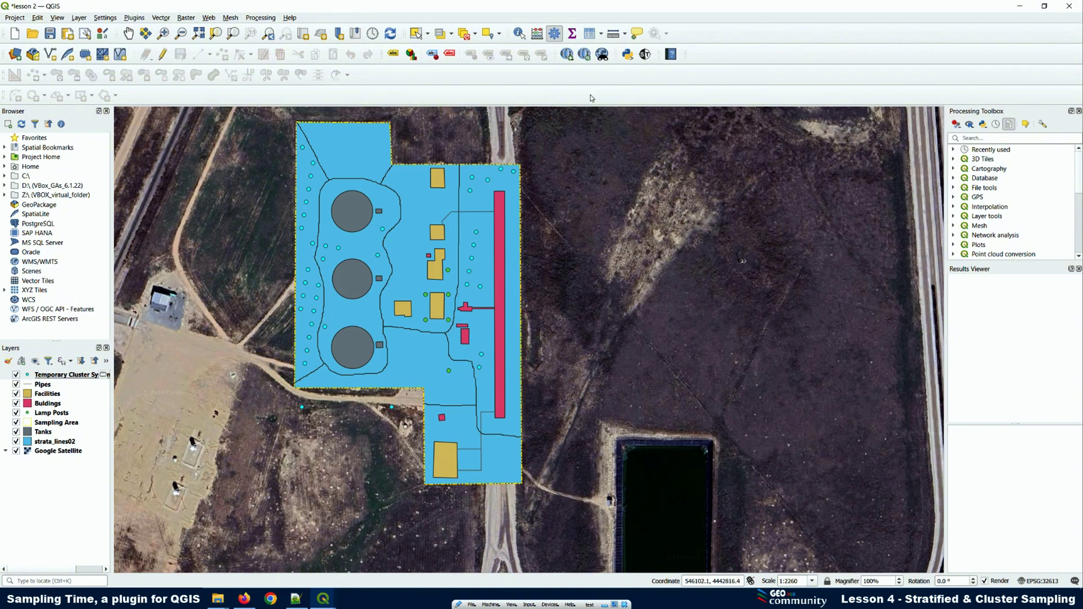
# Save the systematic samples as cluster_systematic_samples07 in the cluster folder, and close the Sampling Time plugin.
pyautogui.click(646, 54)
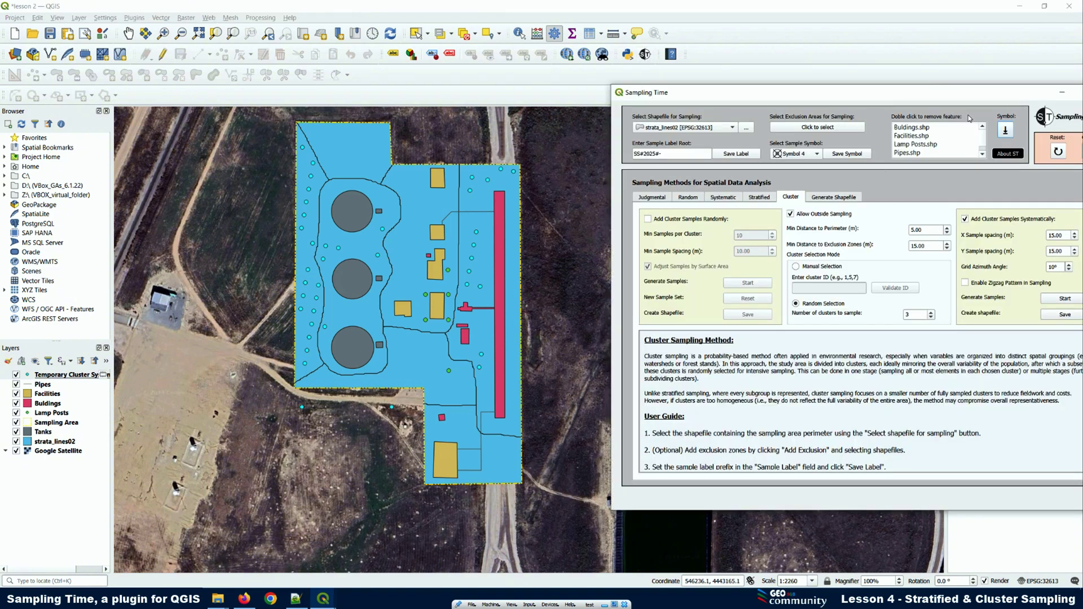
pyautogui.click(1063, 314)
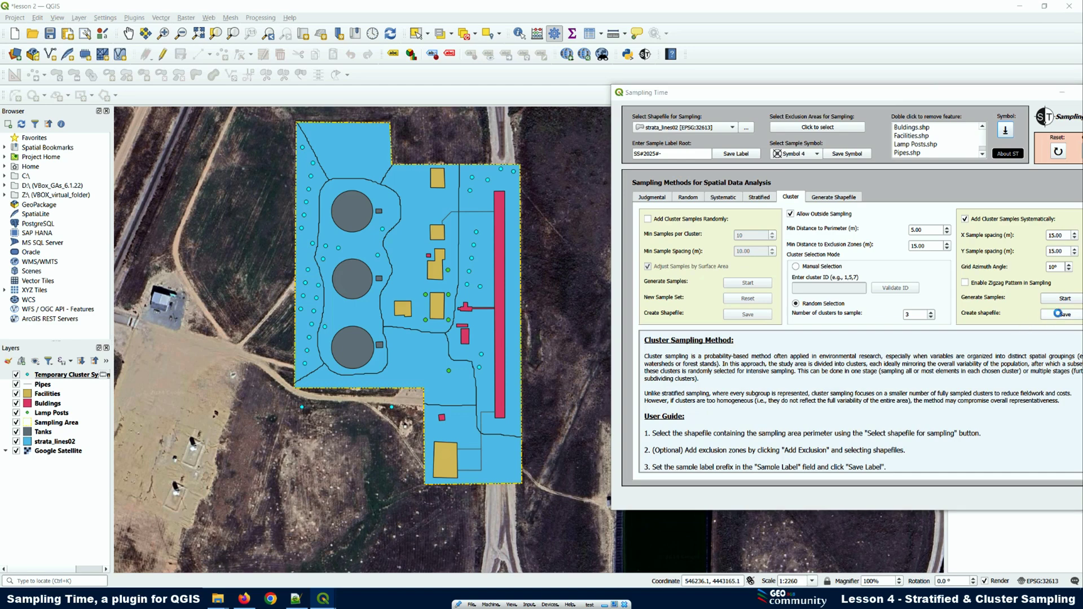
pyautogui.click(702, 177)
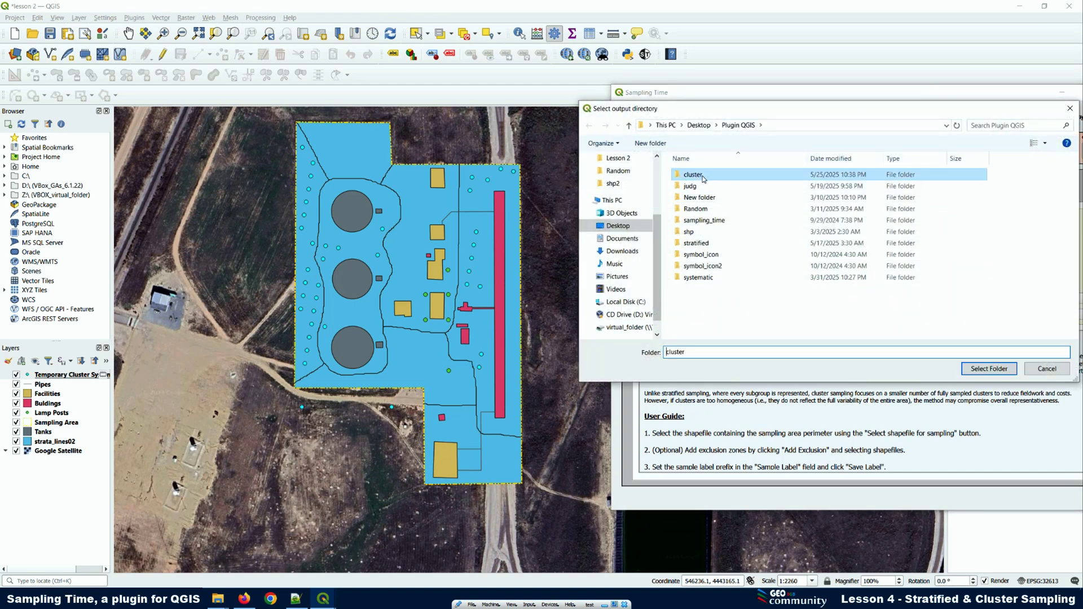
pyautogui.click(988, 368)
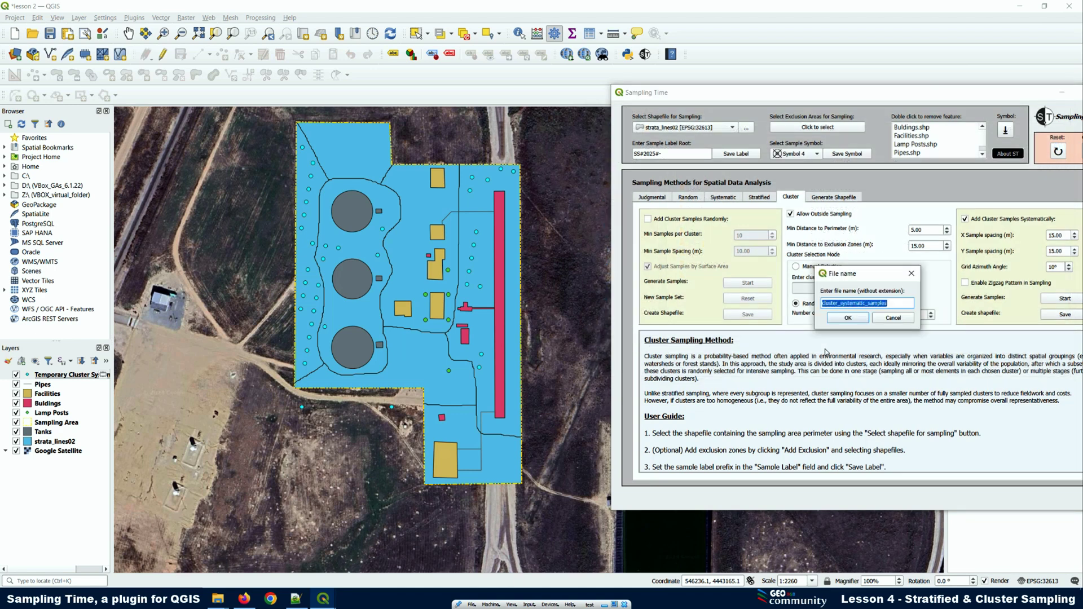
pyautogui.click(891, 303)
pyautogui.click(840, 318)
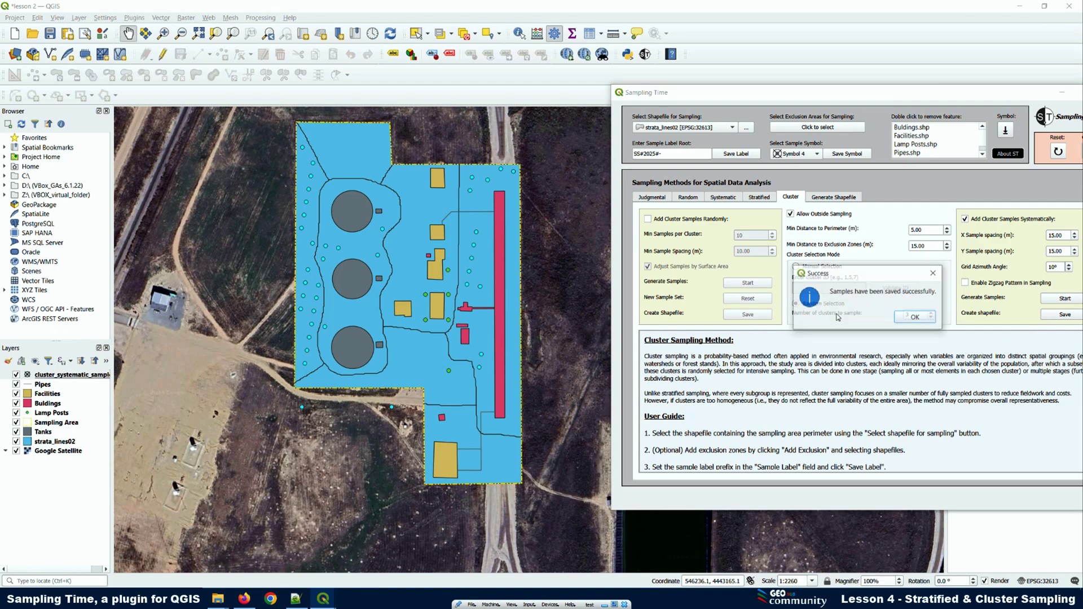
pyautogui.click(911, 319)
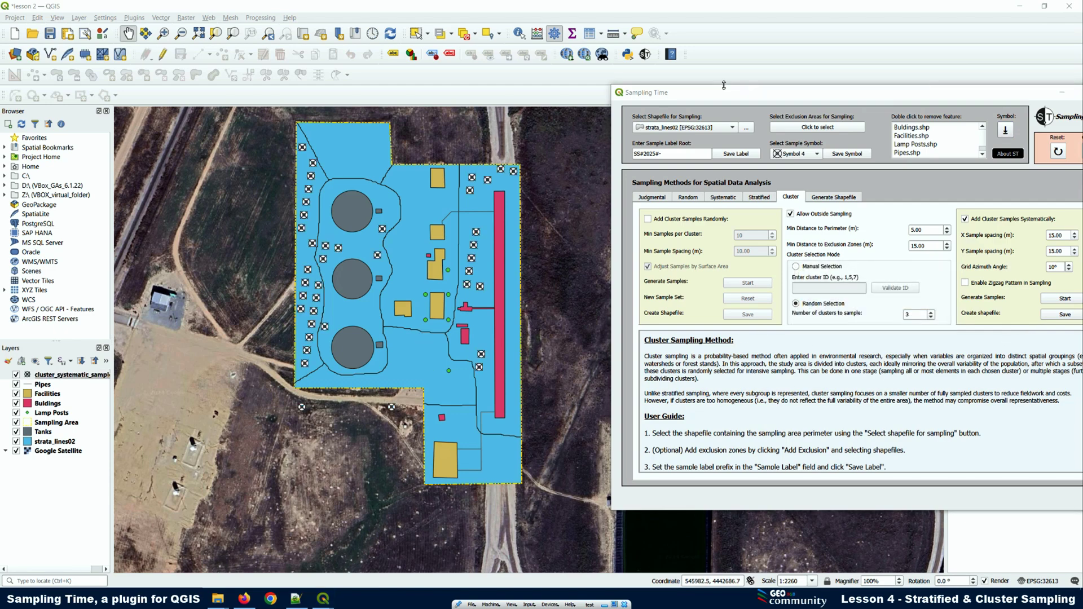
pyautogui.moveTo(714, 100); pyautogui.dragTo(528, 112)
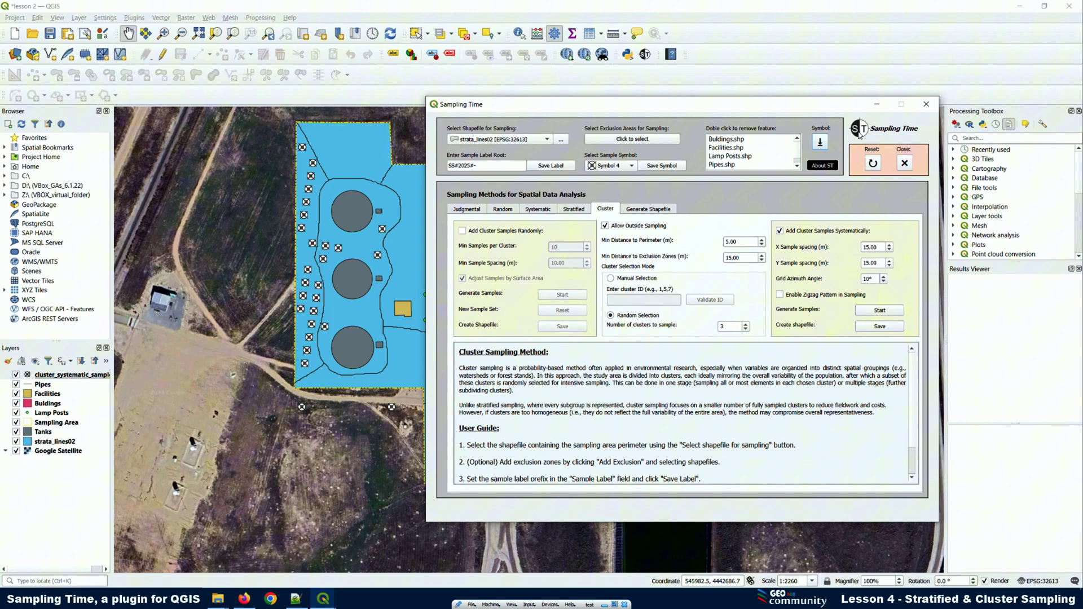
pyautogui.click(926, 105)
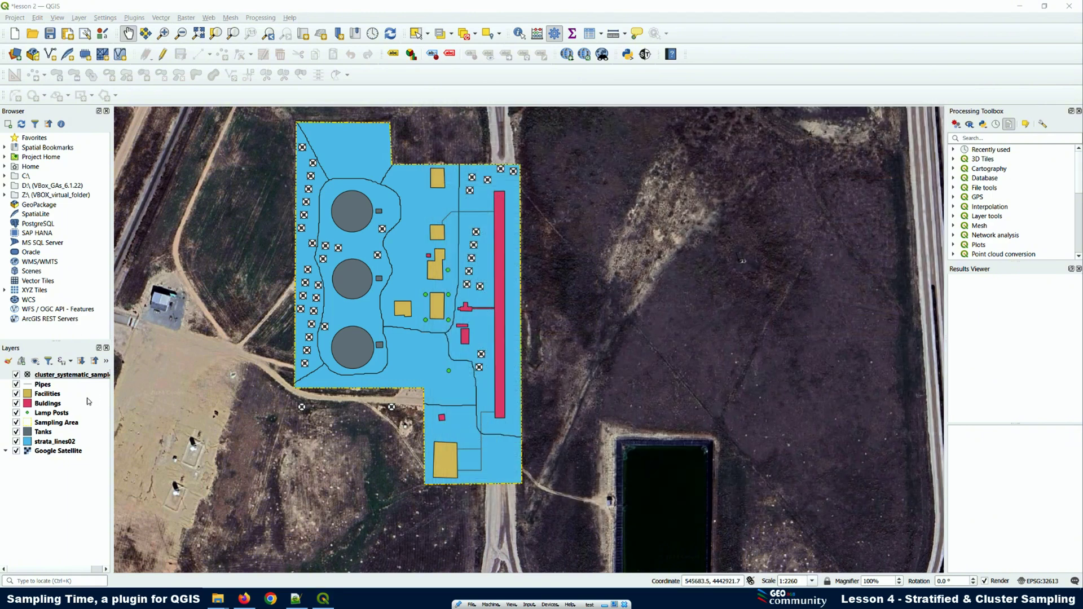
# Set the fill colour of the cluster_systematic_samples07 layer's SVG marker to orange.
pyautogui.rightClick(67, 375)
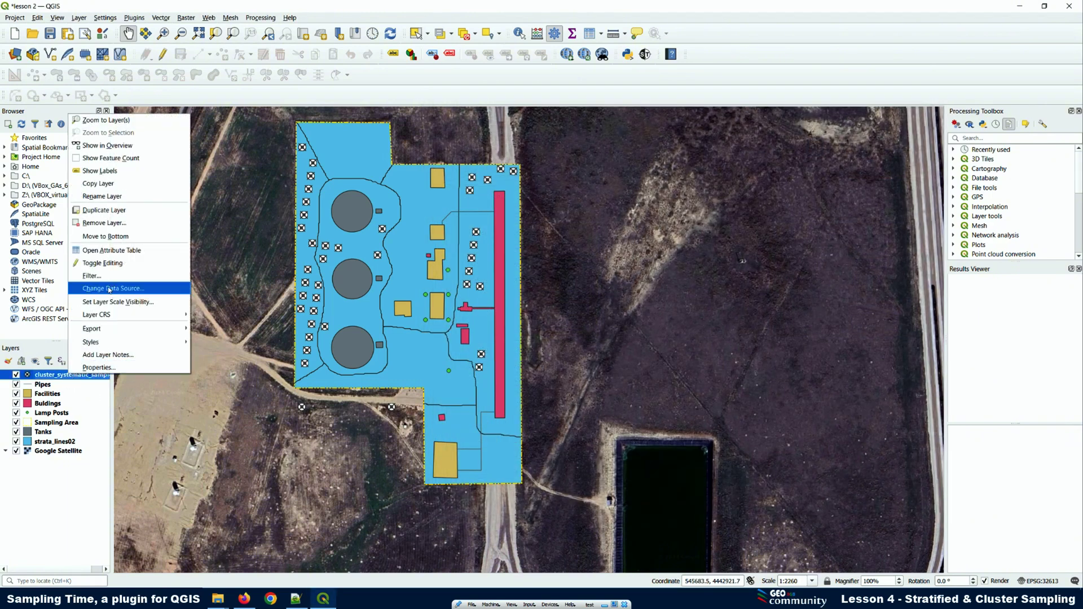
pyautogui.click(100, 368)
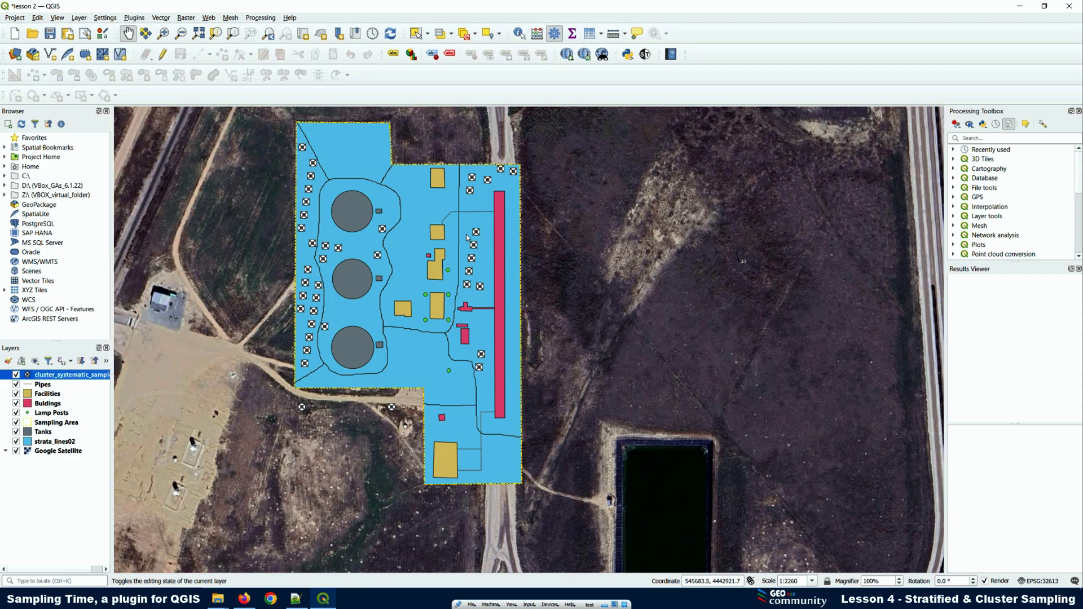
pyautogui.click(663, 140)
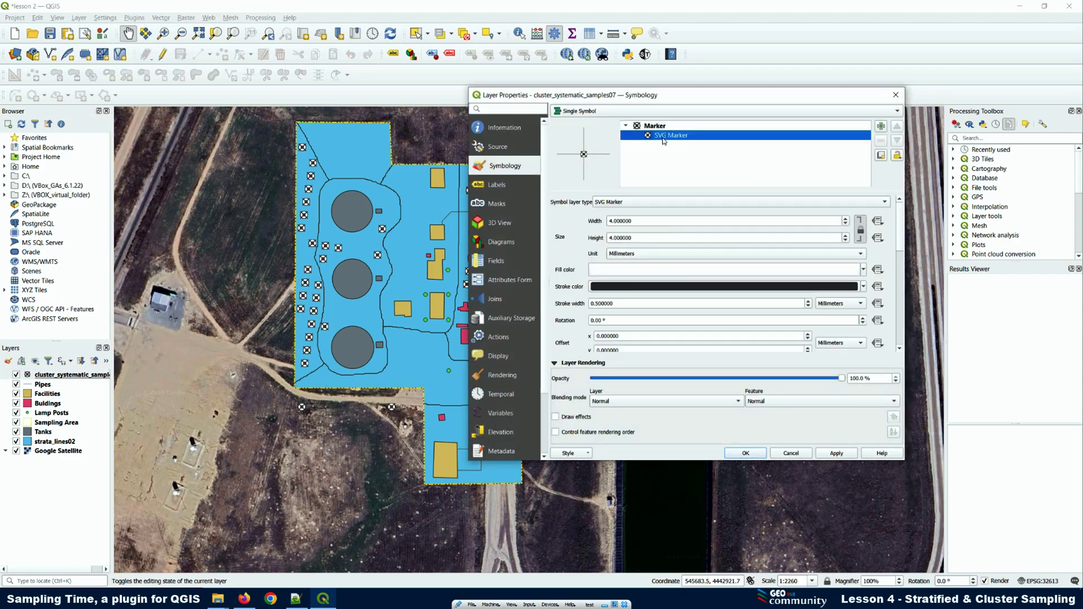
pyautogui.moveTo(678, 99); pyautogui.dragTo(823, 153)
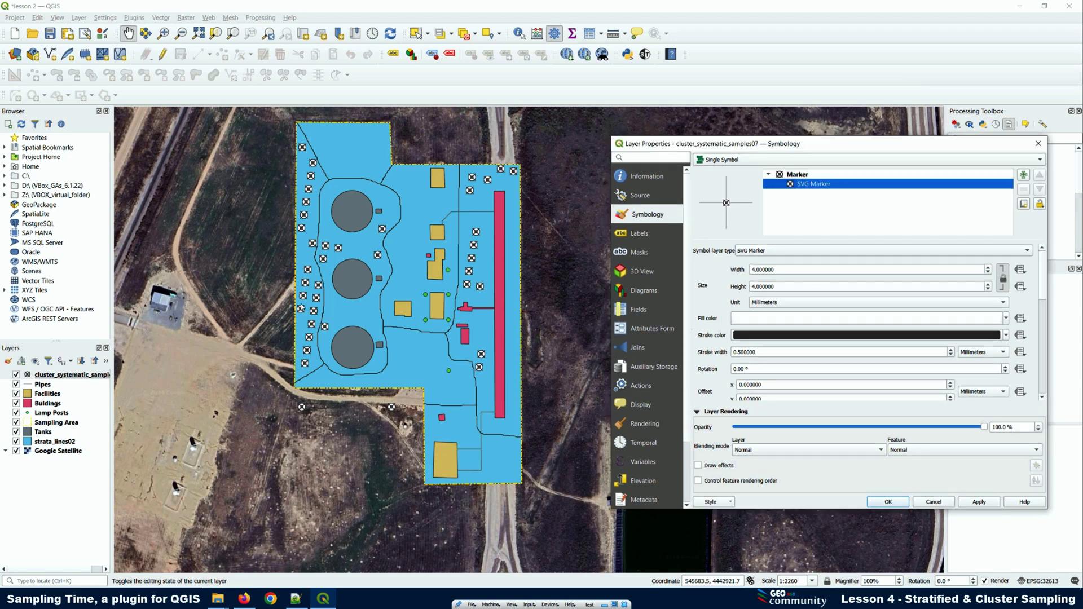
pyautogui.click(1006, 319)
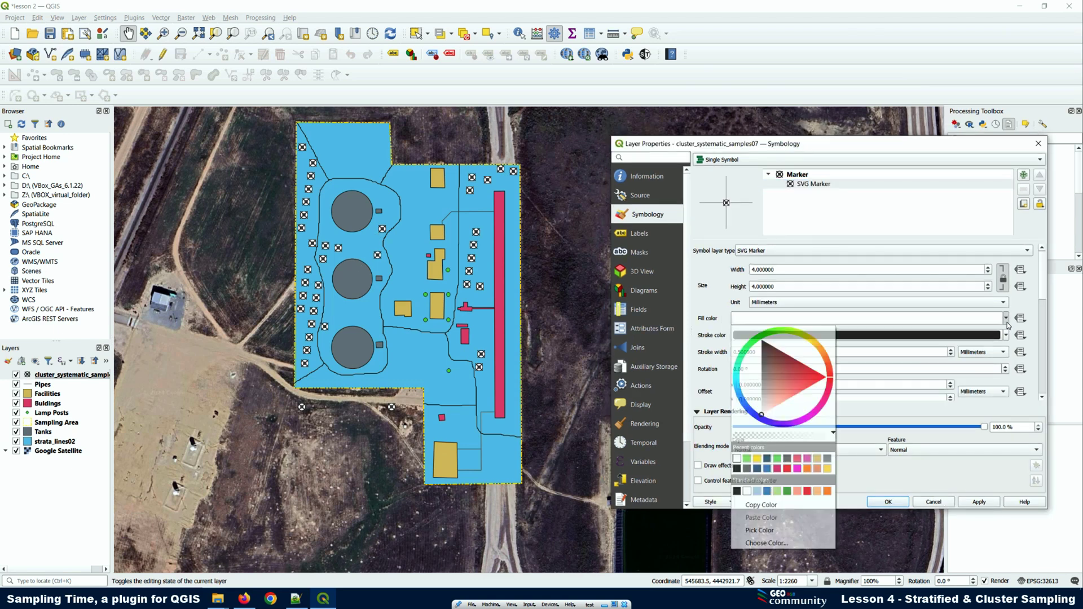
pyautogui.click(826, 491)
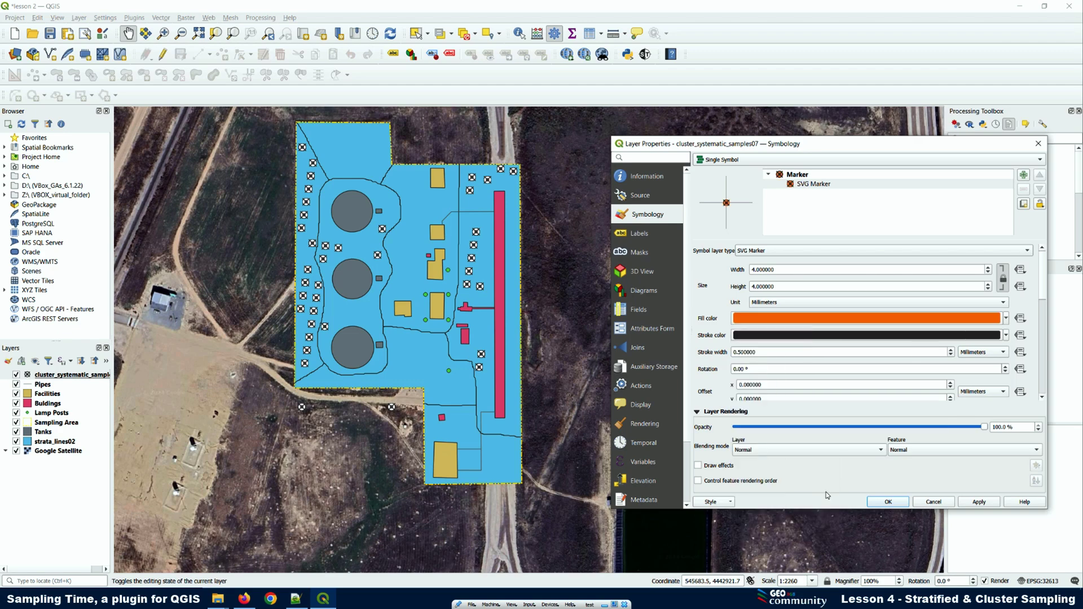
pyautogui.click(980, 503)
pyautogui.click(888, 501)
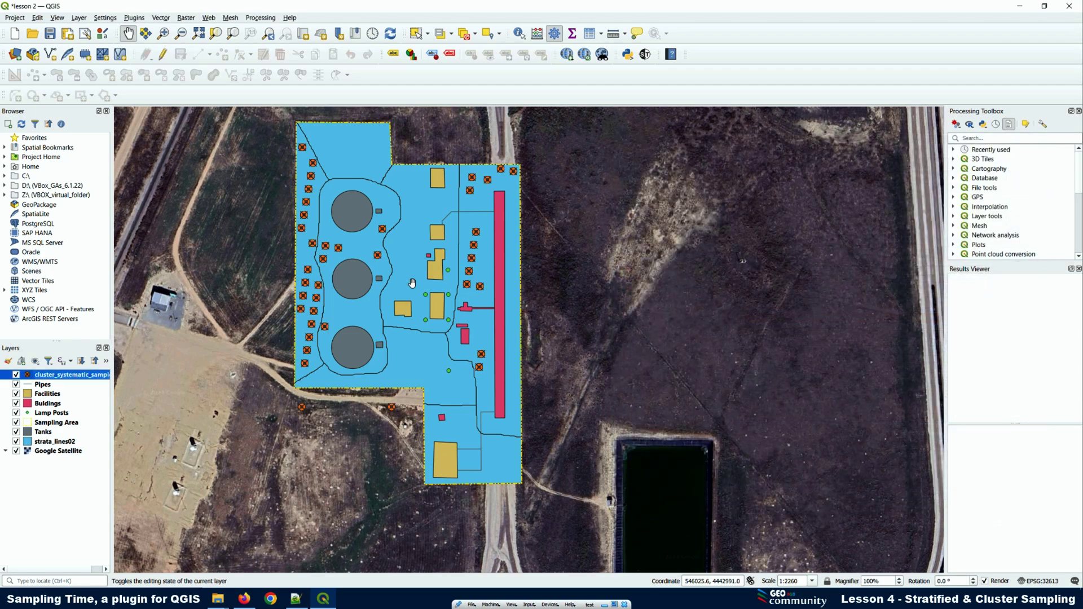
# Make the fill of the cluster_systematic_samples07 layer's SVG marker fully transparent, leaving the dark stroke.
pyautogui.rightClick(53, 379)
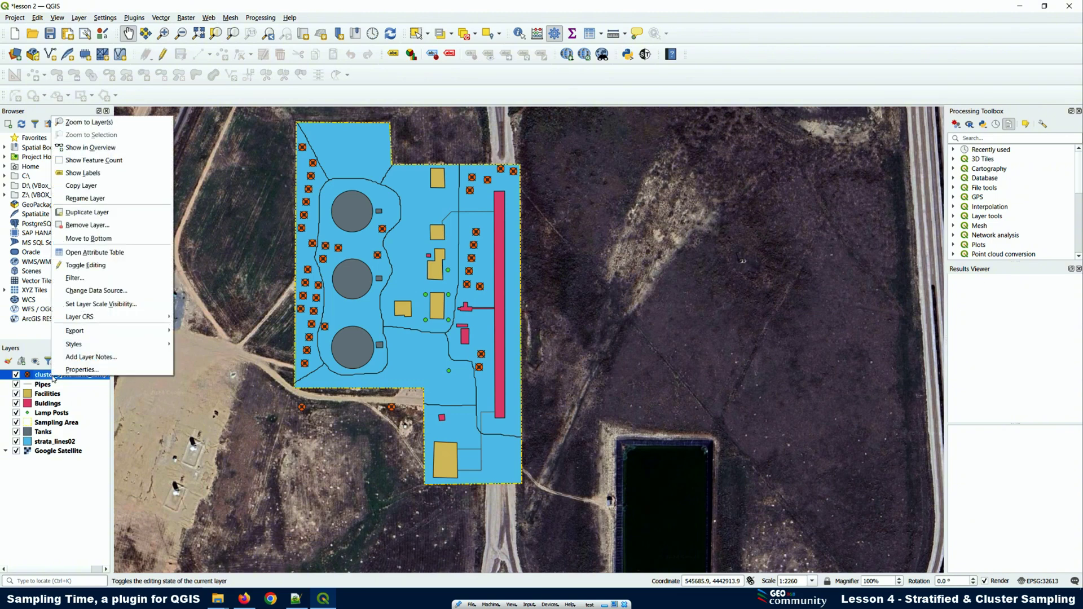
pyautogui.click(113, 374)
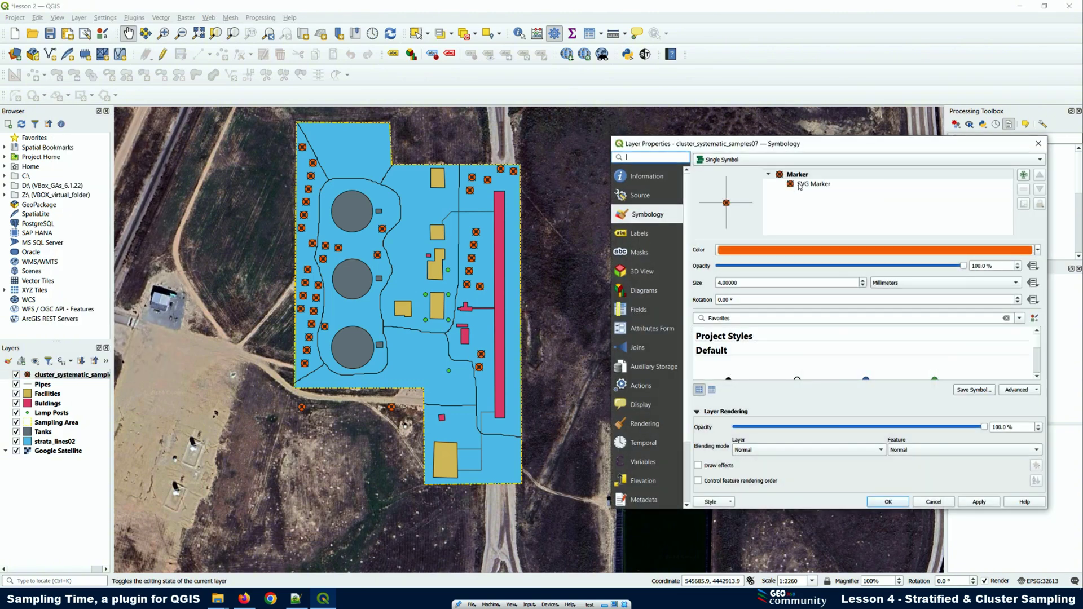
pyautogui.click(800, 185)
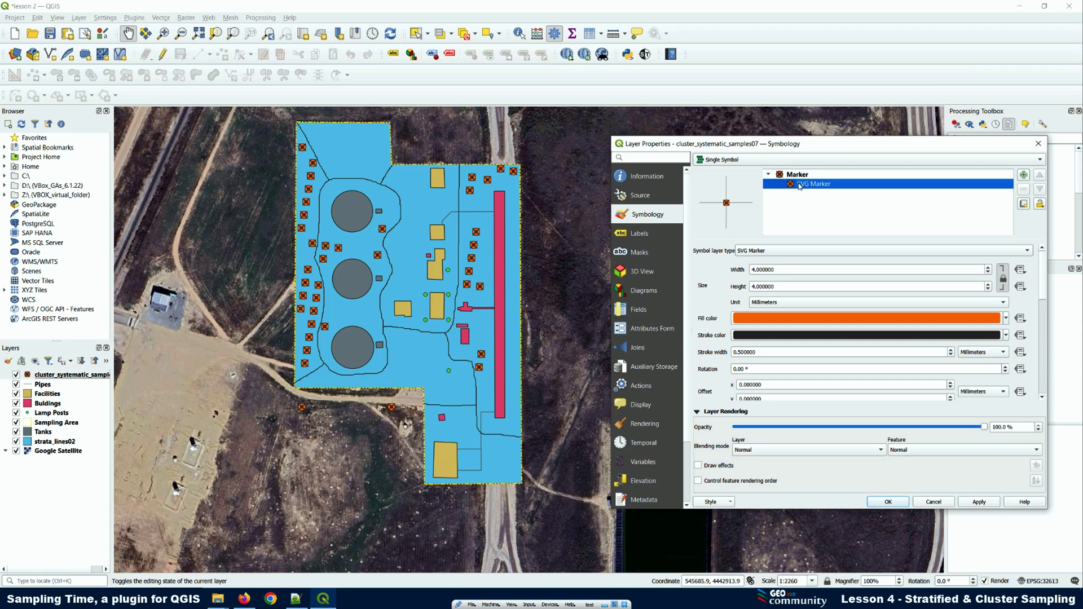
pyautogui.click(1006, 319)
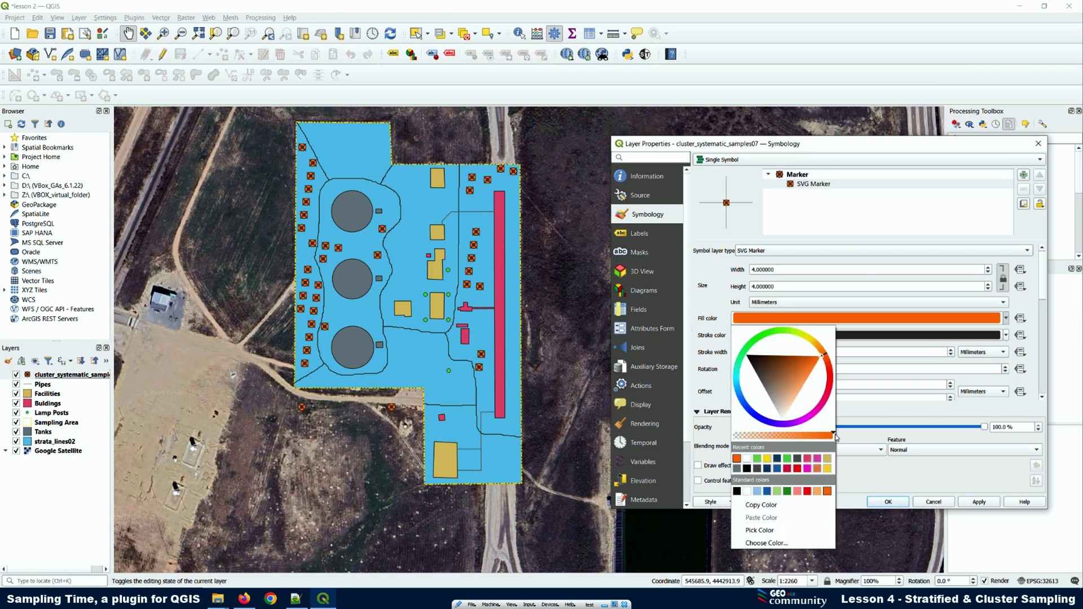
pyautogui.moveTo(836, 436); pyautogui.dragTo(712, 439)
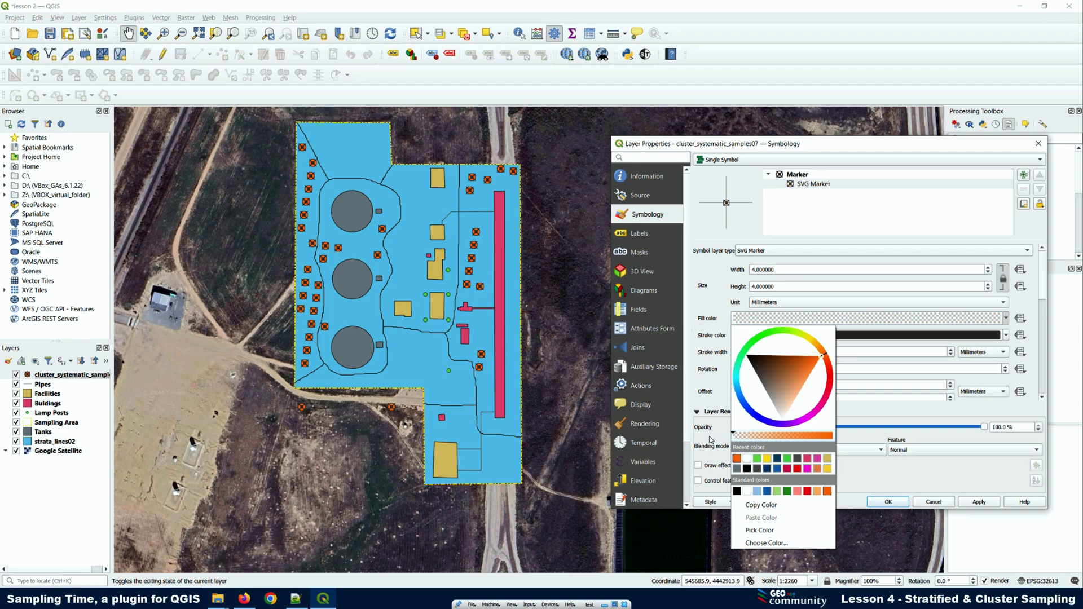
pyautogui.click(980, 501)
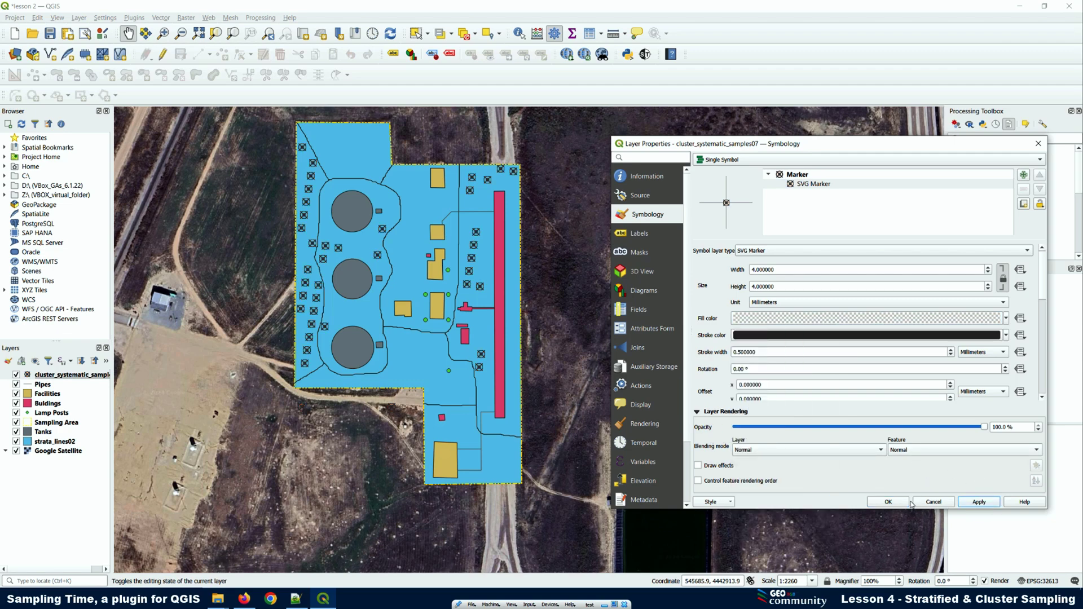
pyautogui.click(889, 502)
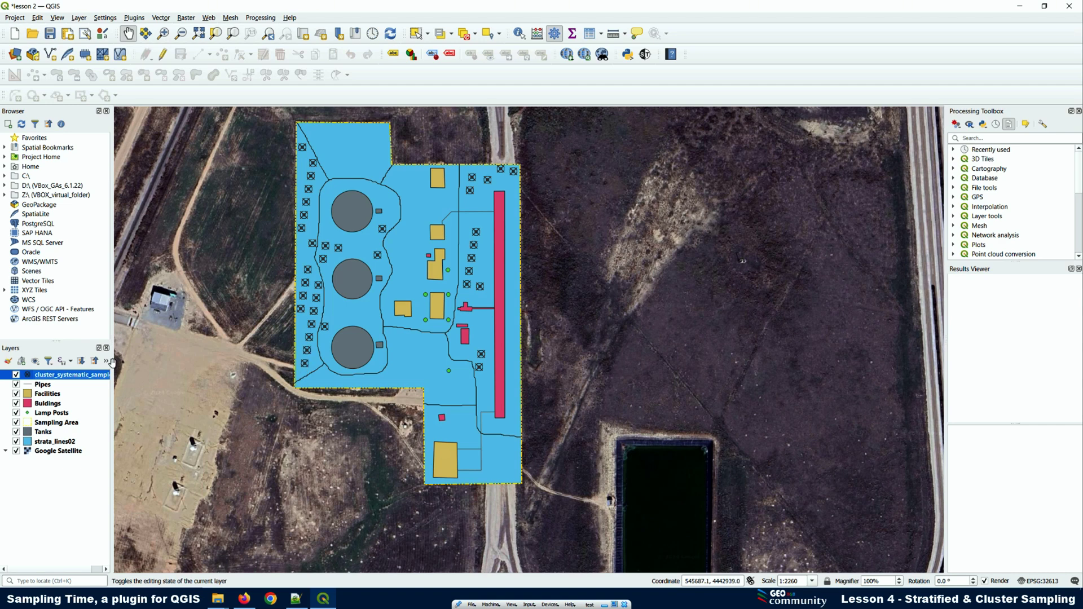
# Toggle the systematic samples layer off and on, and hide the strata_lines02 layer to expose the satellite imagery.
pyautogui.click(15, 375)
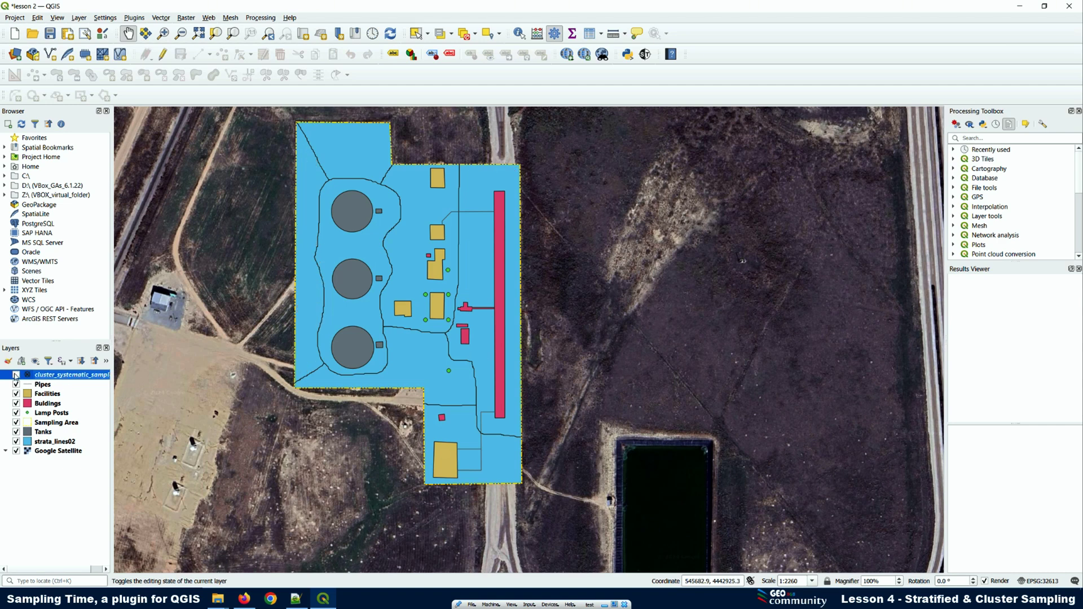
pyautogui.click(16, 375)
pyautogui.click(16, 442)
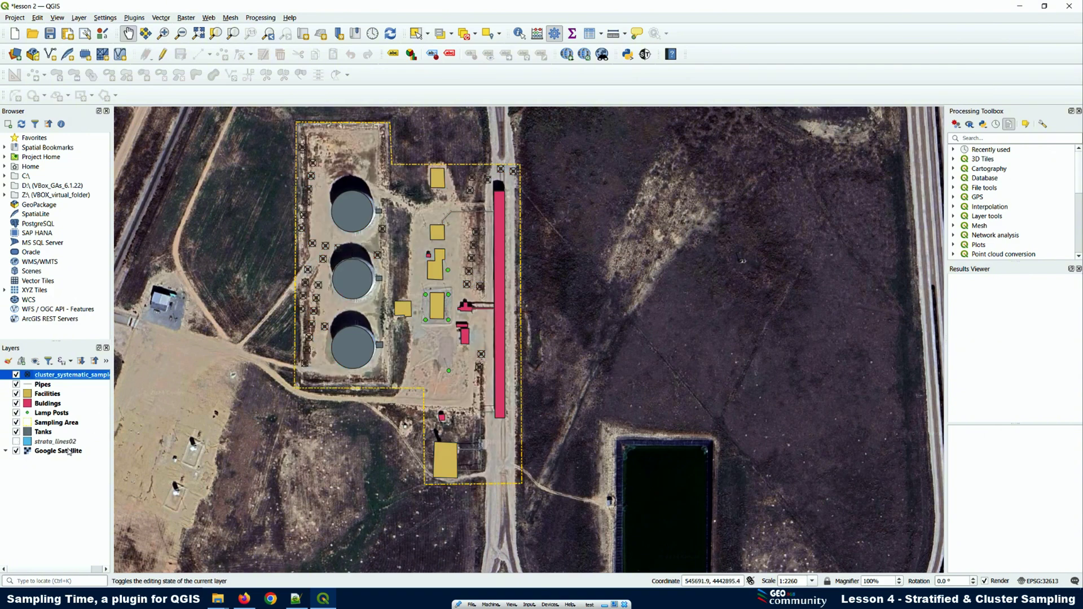
# Set the stroke colour of the systematic samples layer's SVG marker to white and apply it.
pyautogui.rightClick(60, 377)
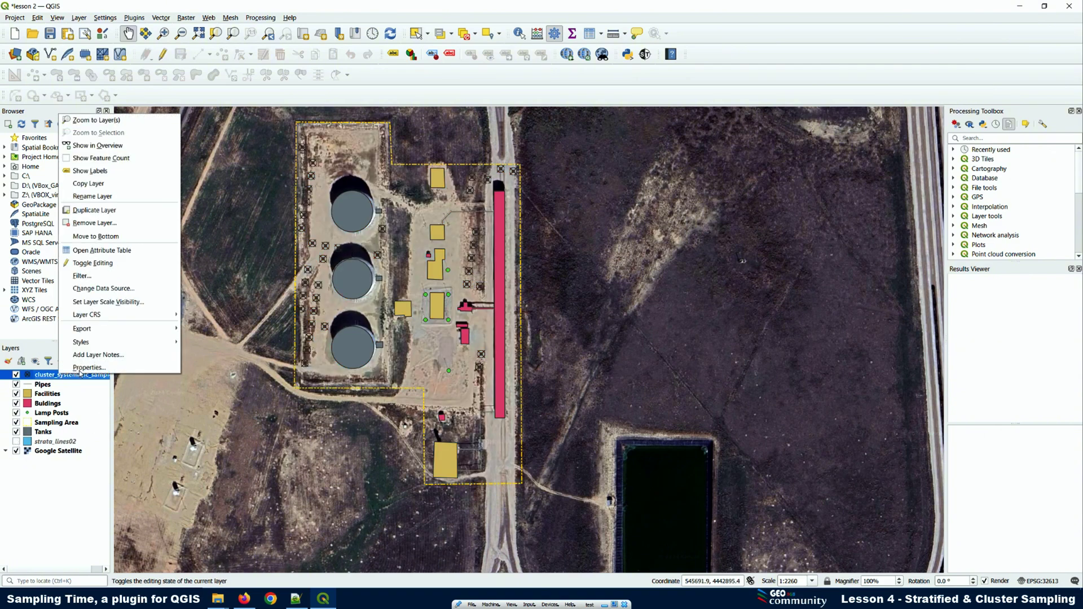
pyautogui.click(80, 369)
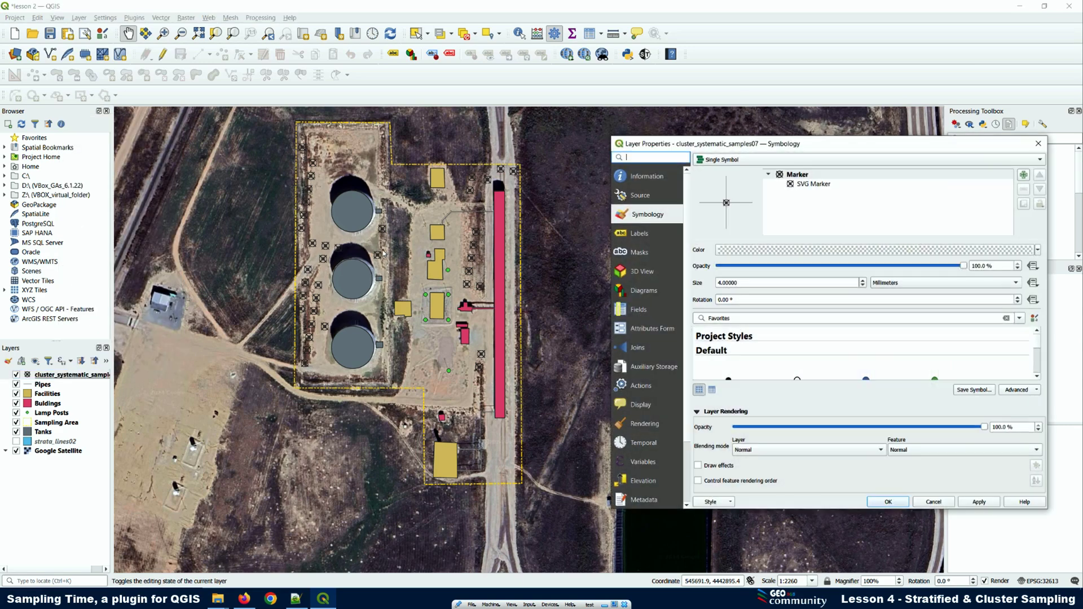
pyautogui.click(804, 186)
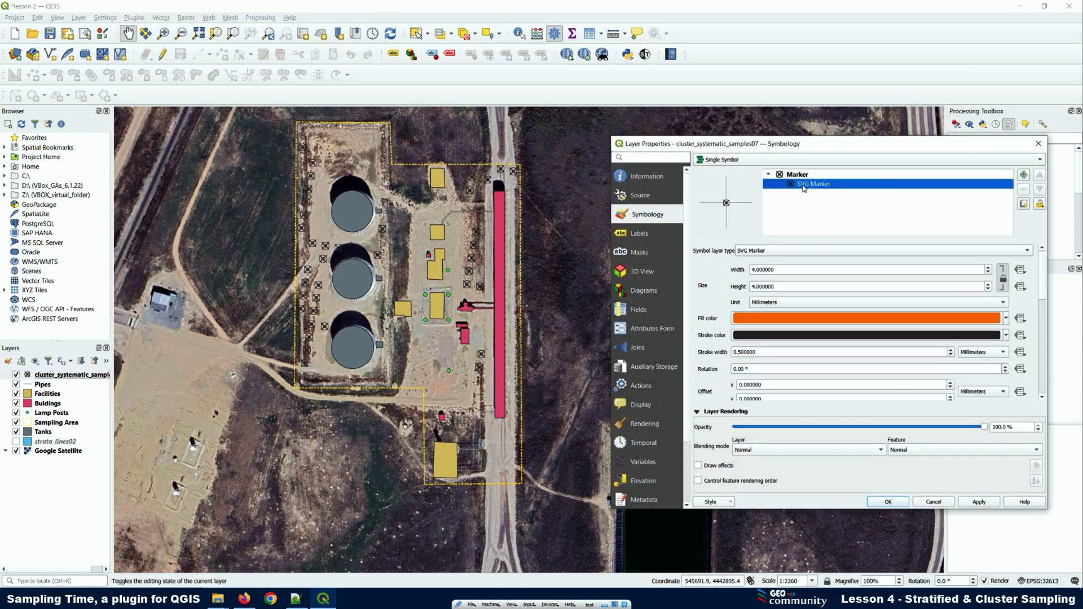
pyautogui.click(1006, 335)
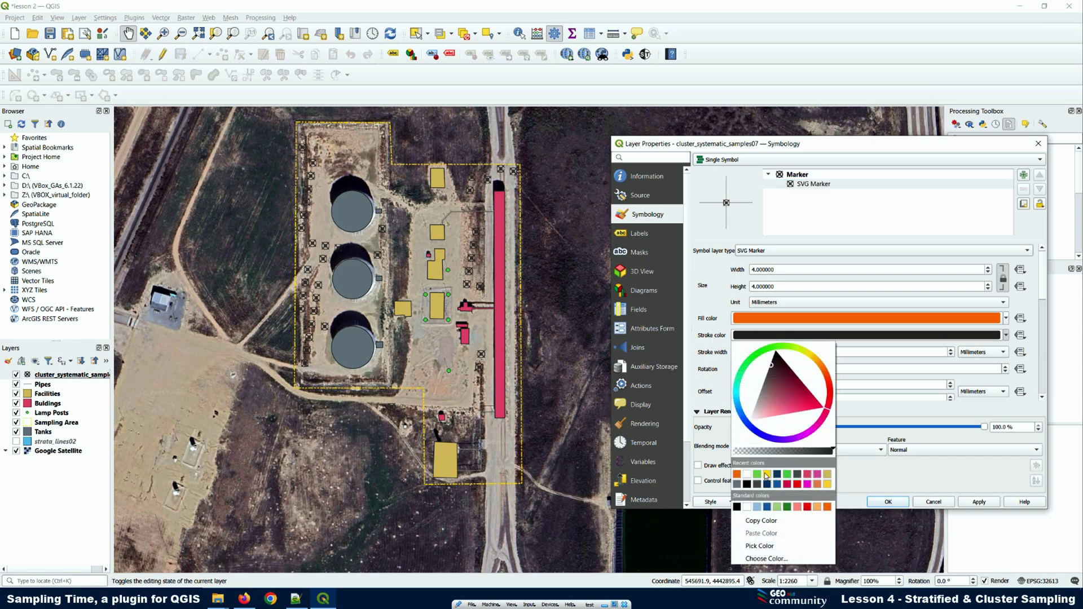
pyautogui.click(744, 475)
pyautogui.click(972, 504)
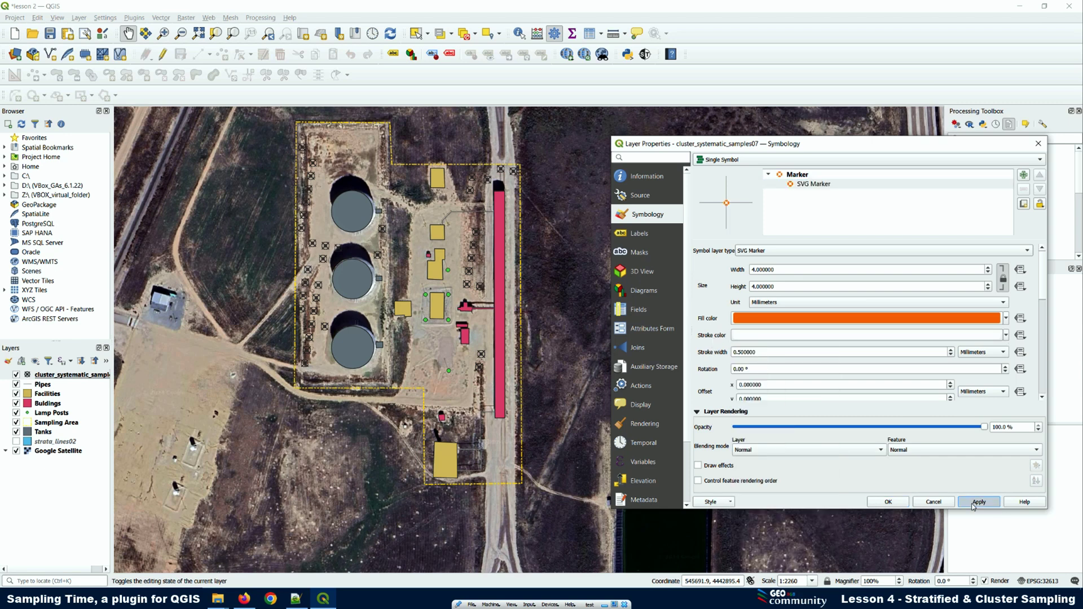
# Reduce the SVG marker's fill colour opacity to fully transparent and accept the layer's symbology.
pyautogui.click(1006, 319)
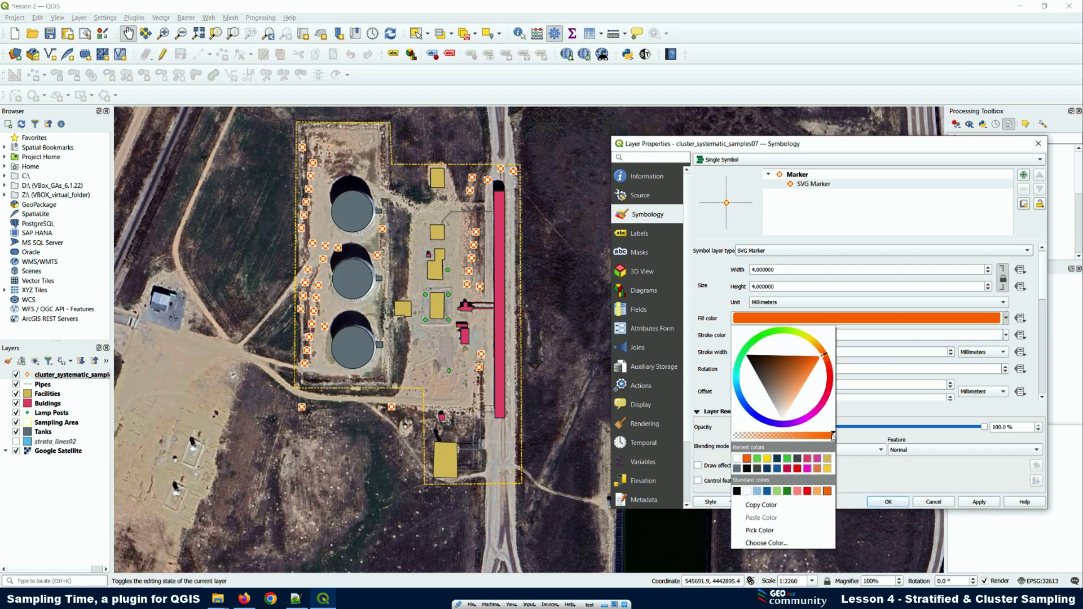
pyautogui.moveTo(834, 435); pyautogui.dragTo(733, 435)
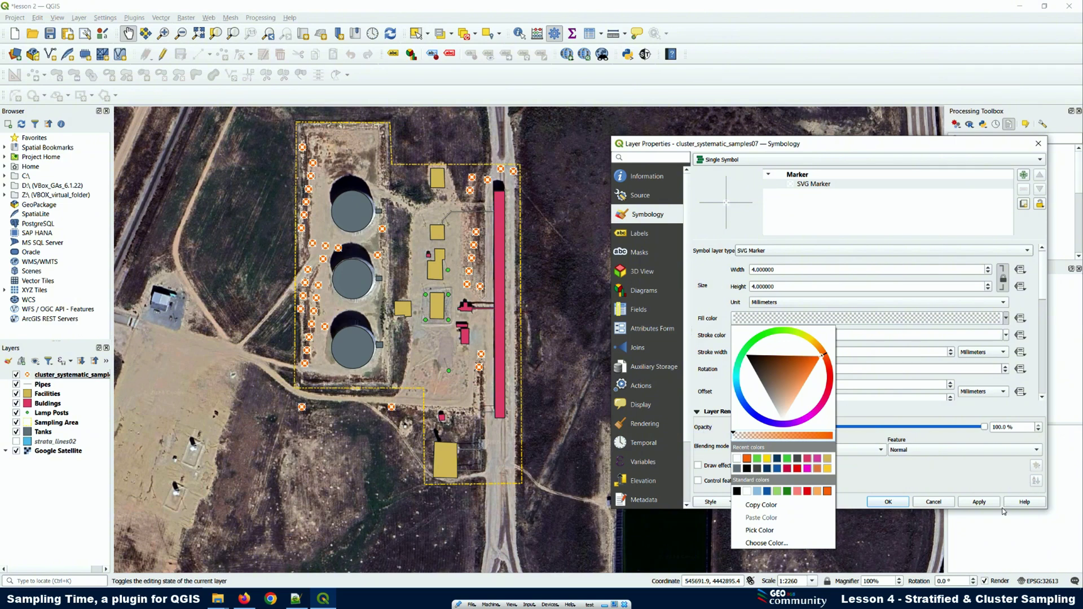
pyautogui.click(979, 502)
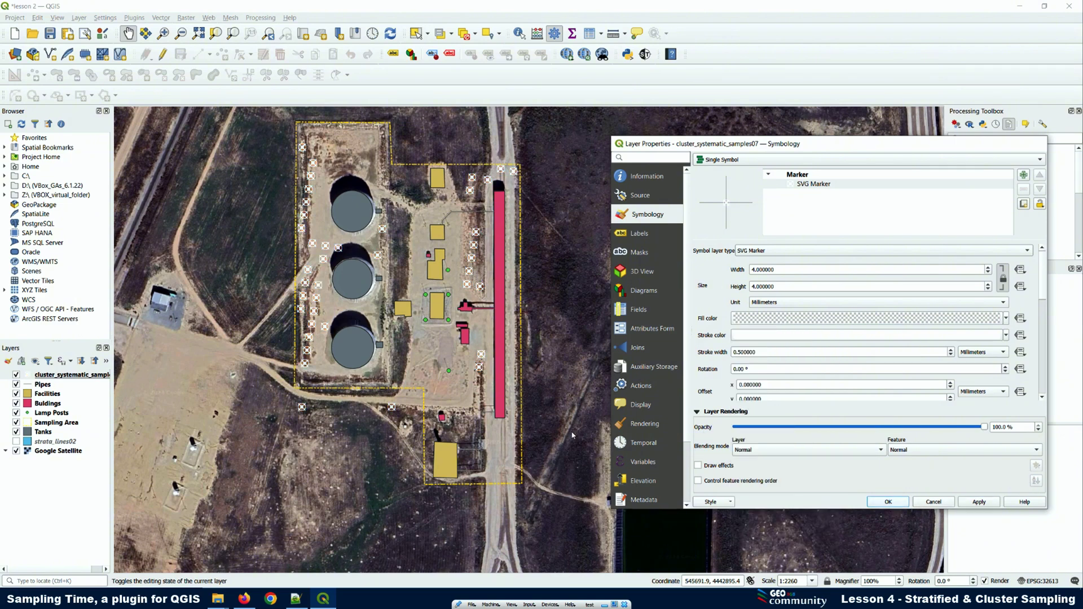
pyautogui.click(887, 502)
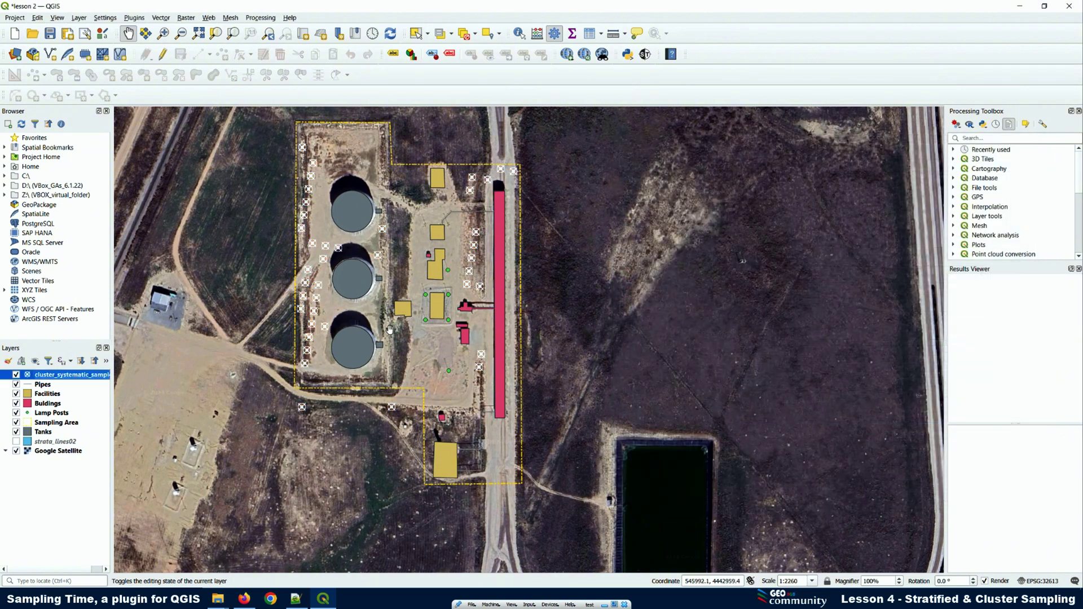